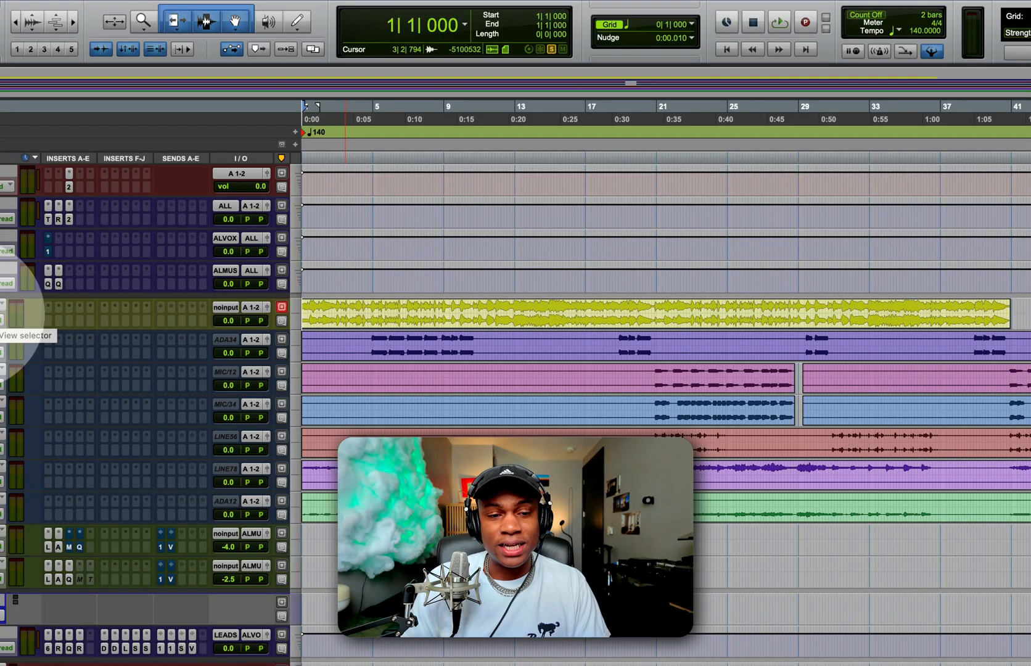
Move the six stem tracks from synth bass through the last piano stem into a new Basic Folder named STEMS
{"action": "left_click", "coordinate": [1, 337]}
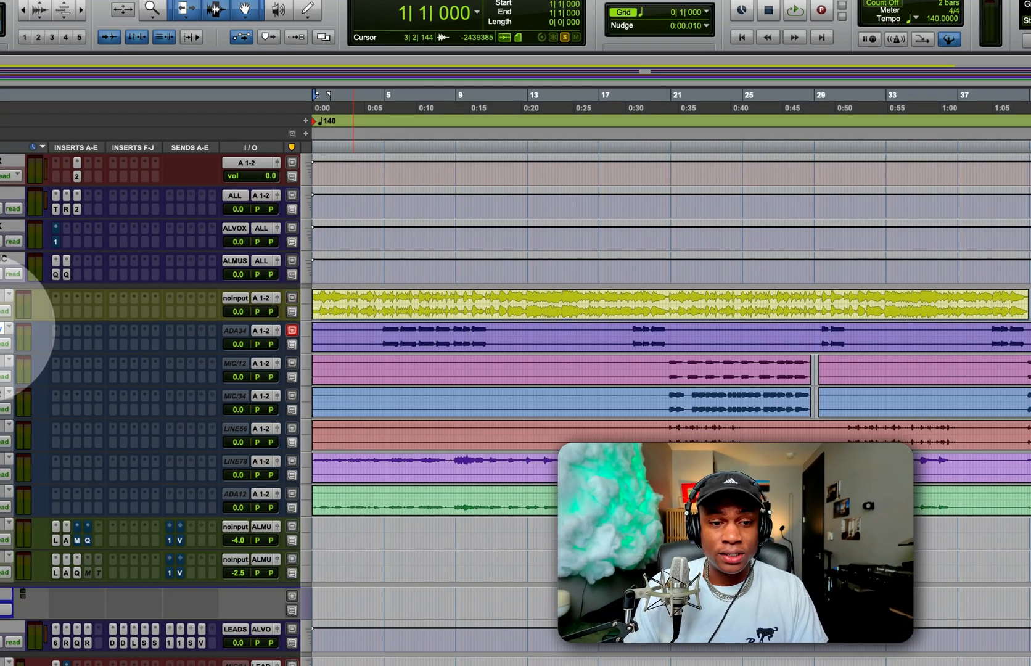
{"action": "left_click", "coordinate": [0, 495], "text": "shift"}
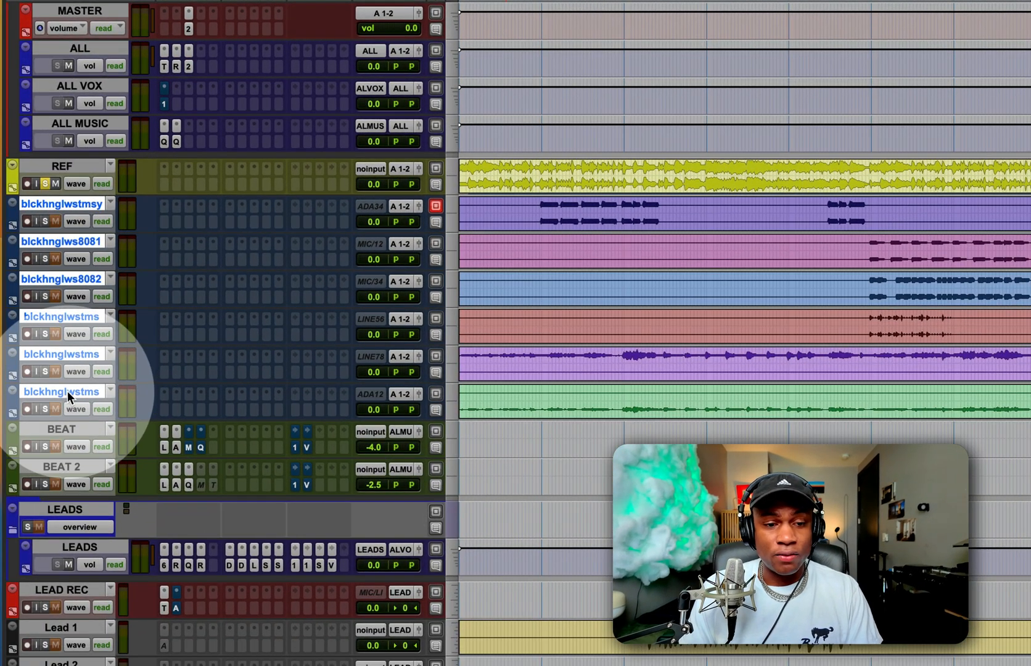
{"action": "right_click", "coordinate": [69, 396]}
{"action": "mouse_move", "coordinate": [202, 456]}
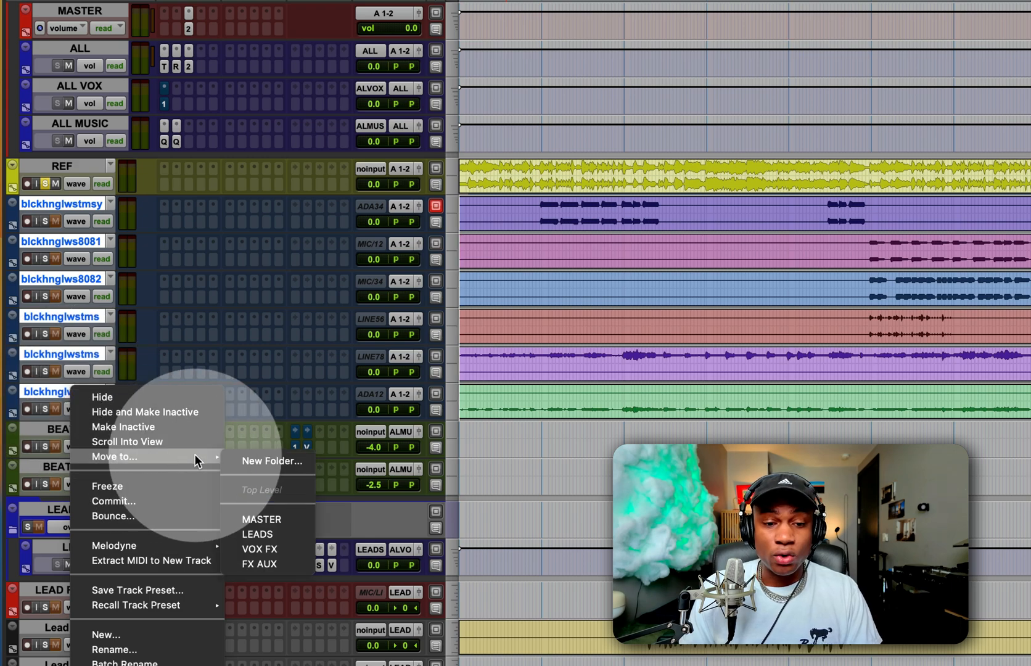
{"action": "left_click", "coordinate": [272, 461]}
{"action": "type", "text": "STEMS"}
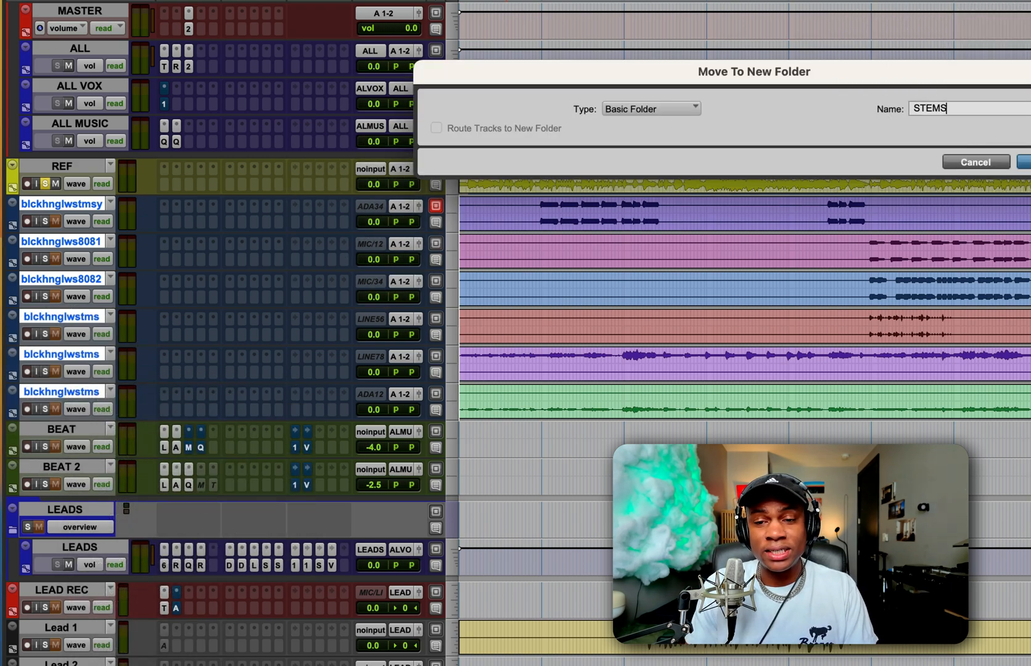
{"action": "key", "text": "Return"}
Route the outputs of all six selected stem tracks to the ALL MUSIC track
{"action": "left_click", "coordinate": [400, 399]}
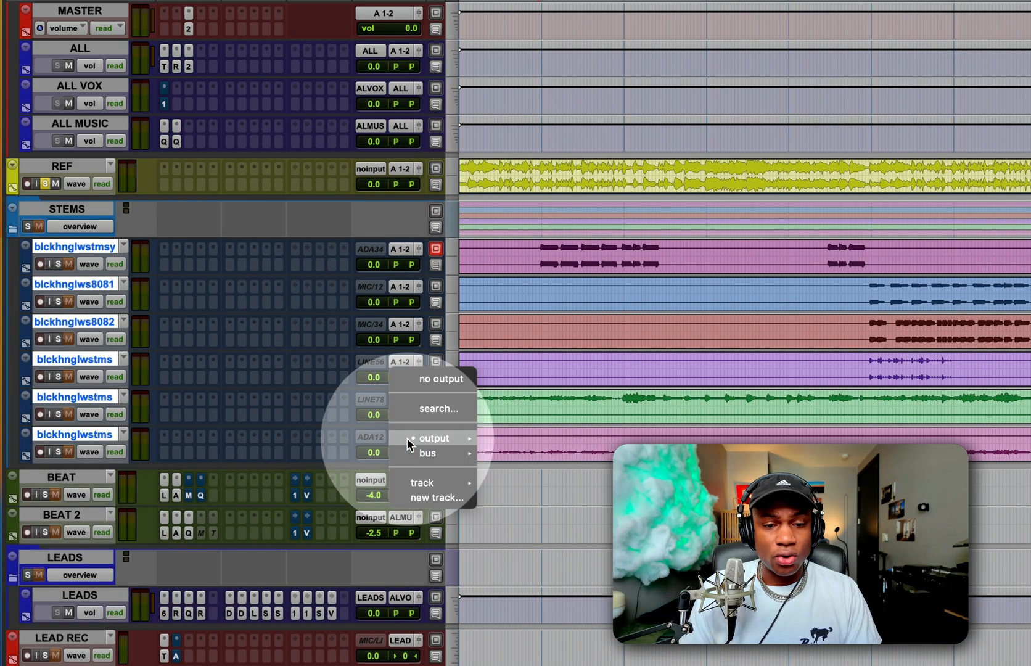
{"action": "mouse_move", "coordinate": [432, 482]}
{"action": "left_click", "coordinate": [543, 162], "text": "alt+shift"}
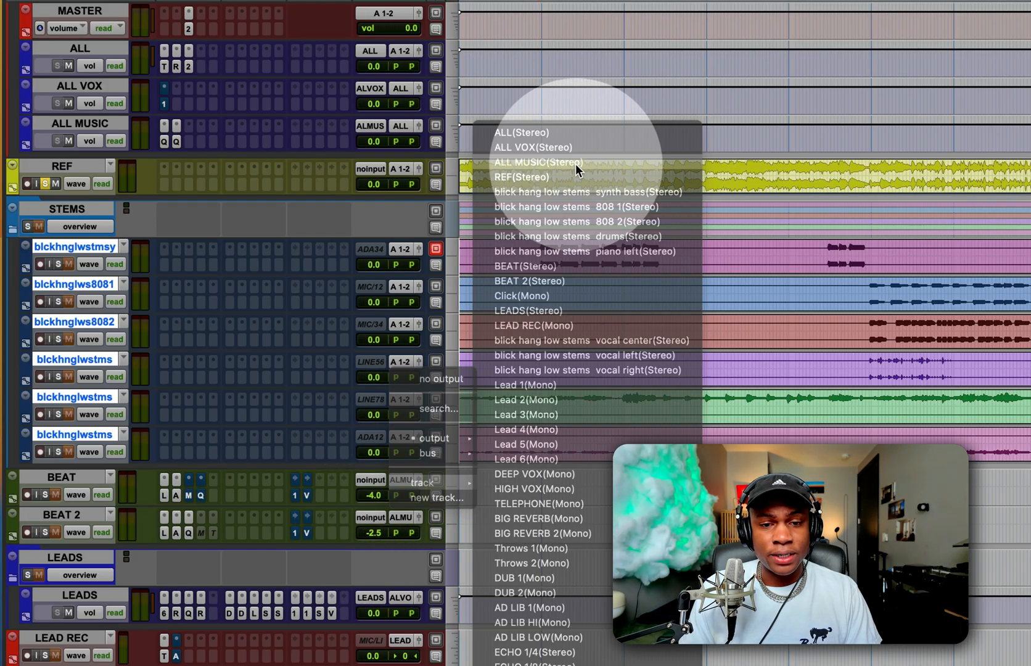
Collapse the MASTER folder to hide its ALL, ALL VOX and ALL MUSIC tracks
{"action": "left_click", "coordinate": [68, 209]}
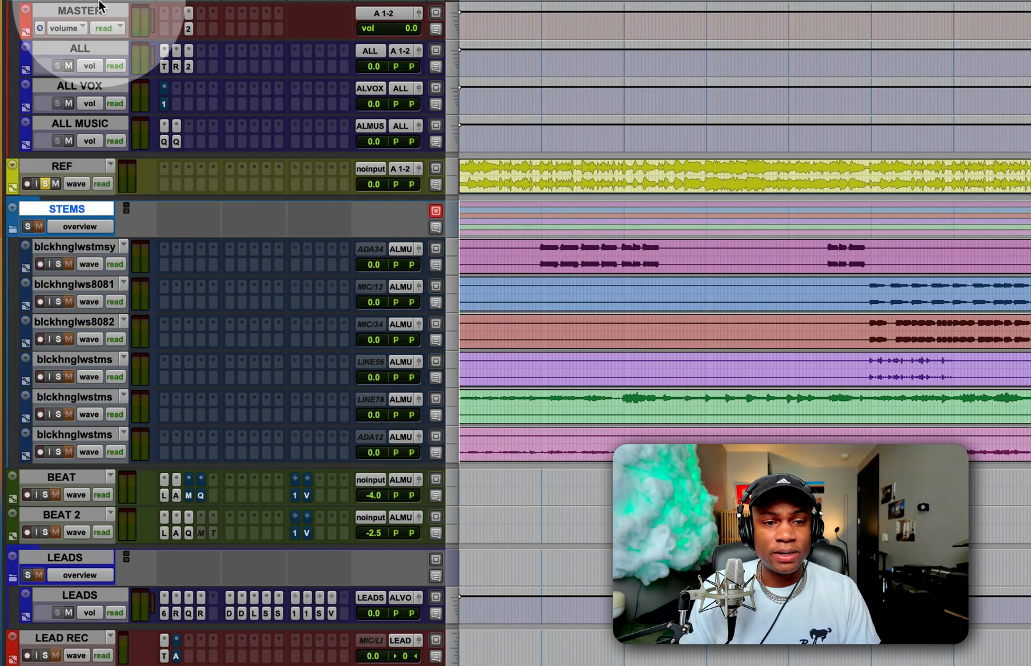
{"action": "left_click", "coordinate": [79, 12]}
{"action": "key", "text": "p"}
{"action": "key", "text": "ctrl+alt+Left"}
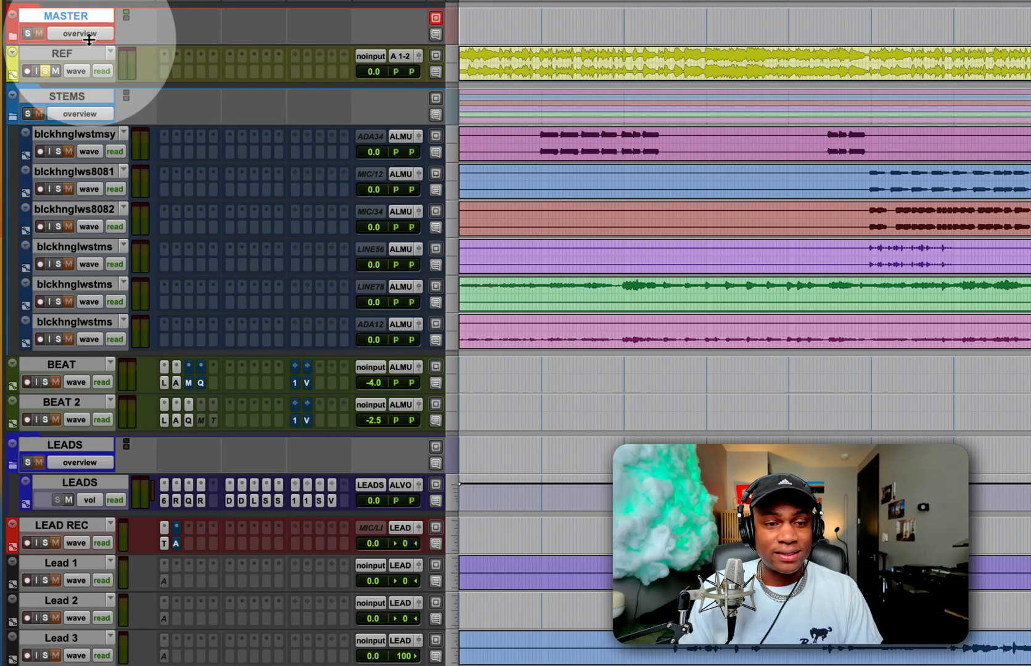
Unmute the STEMS folder, and mute the REF track and the LEADS folder with REF's solo off
{"action": "key", "text": "semicolon"}
{"action": "key", "text": "semicolon"}
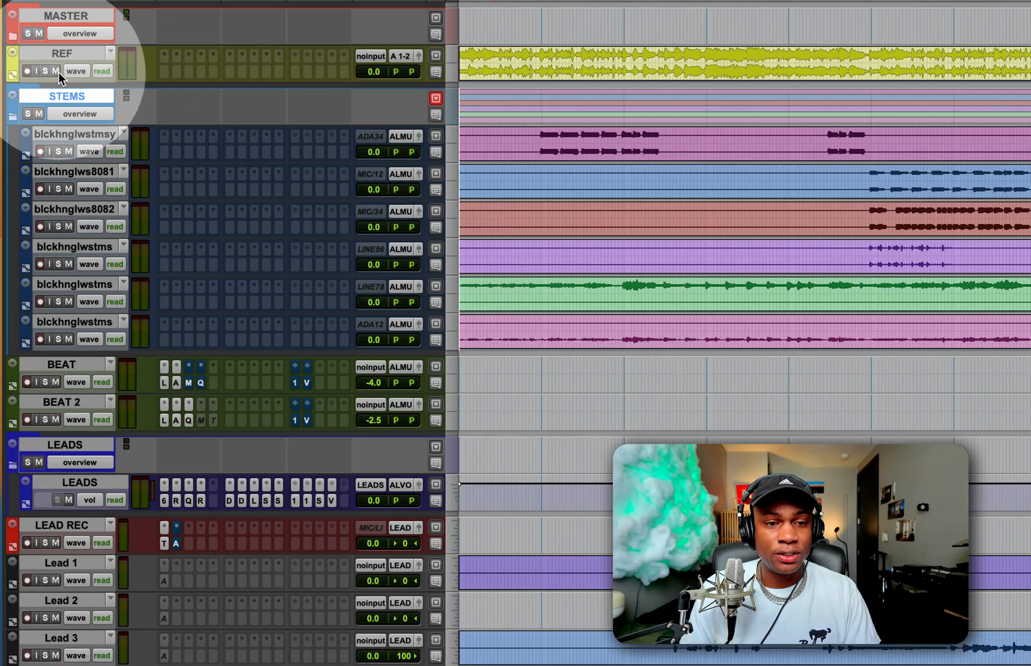
{"action": "left_click", "coordinate": [55, 71]}
{"action": "key", "text": "semicolon"}
{"action": "left_click", "coordinate": [38, 461]}
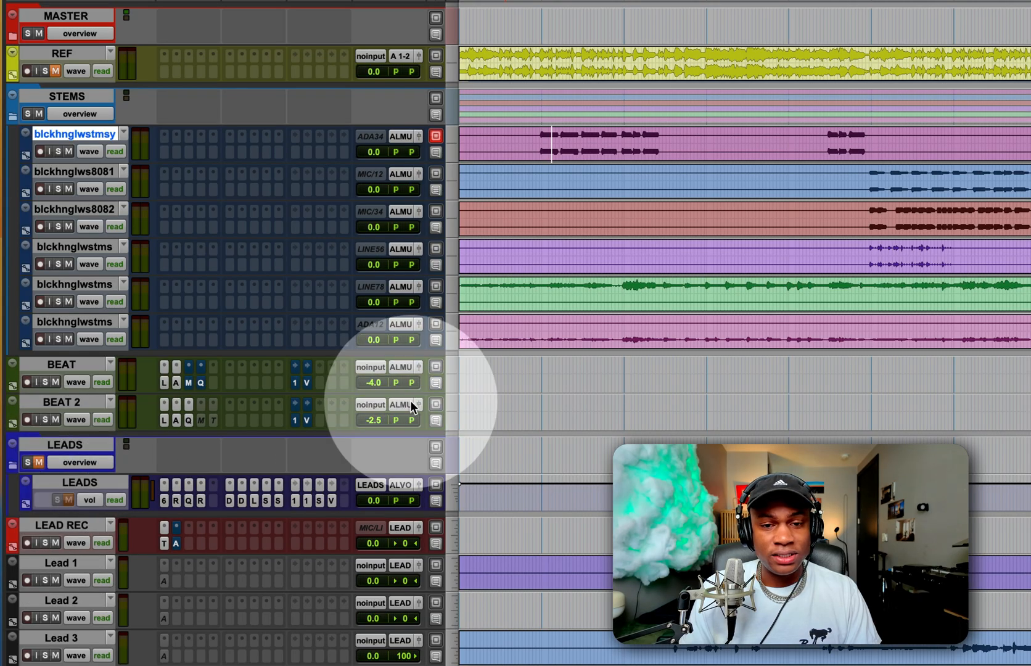
Play back the stems and audition the synth bass stem from its first notes at bar 5
{"action": "key", "text": "space"}
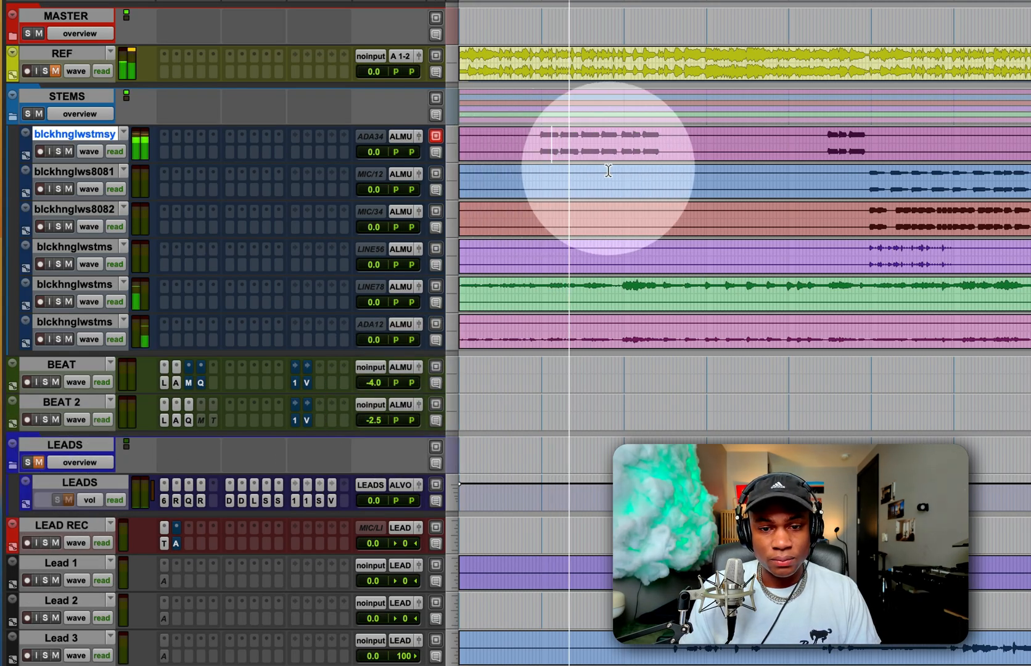
{"action": "key", "text": "space"}
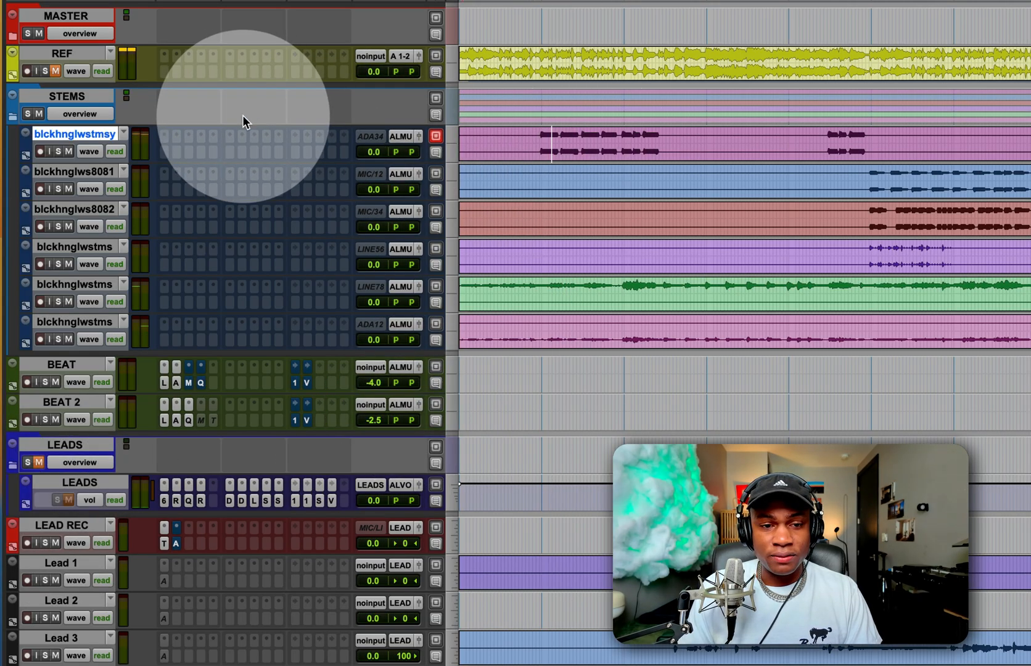
{"action": "left_click", "coordinate": [552, 136]}
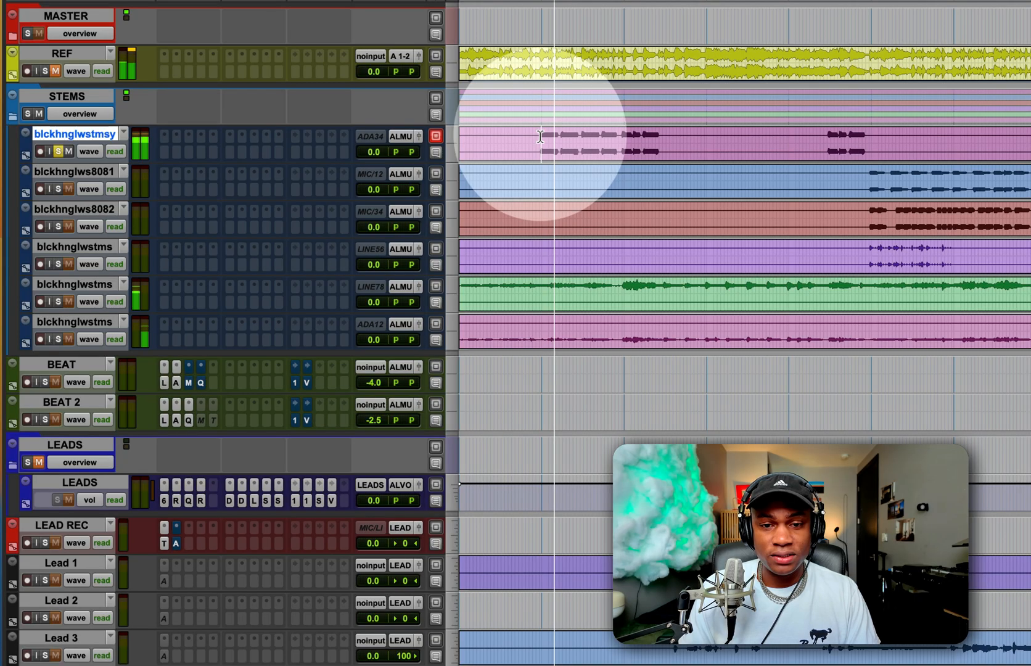
{"action": "key", "text": "space"}
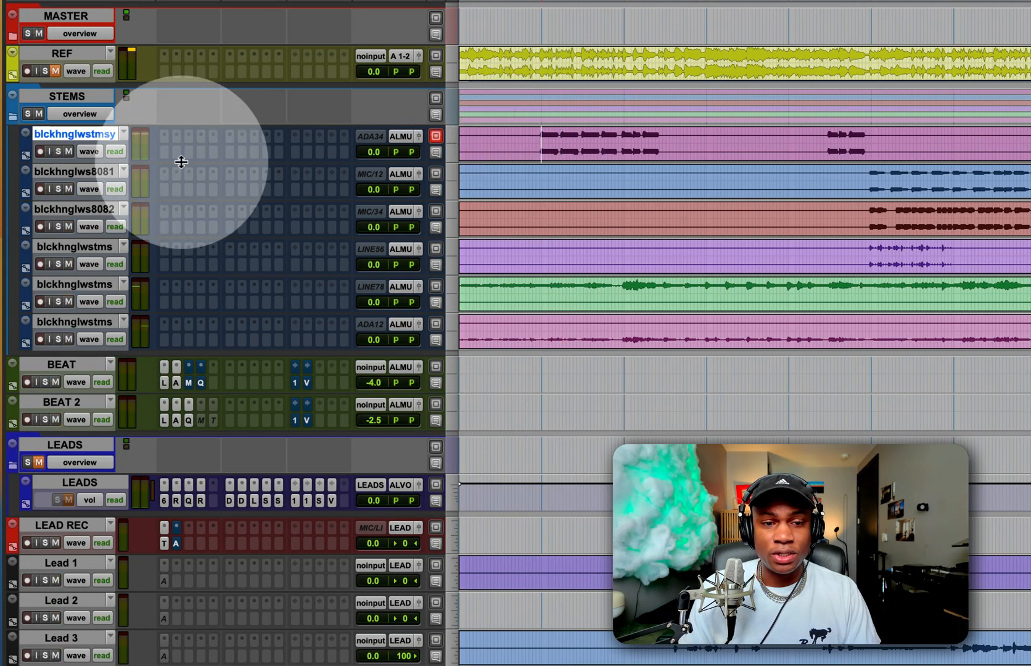
Insert UAD Little Labs VOG in the synth bass track's first insert slot and compare it with bypass
{"action": "left_click", "coordinate": [176, 151]}
{"action": "left_click", "coordinate": [188, 129]}
{"action": "type", "text": "little"}
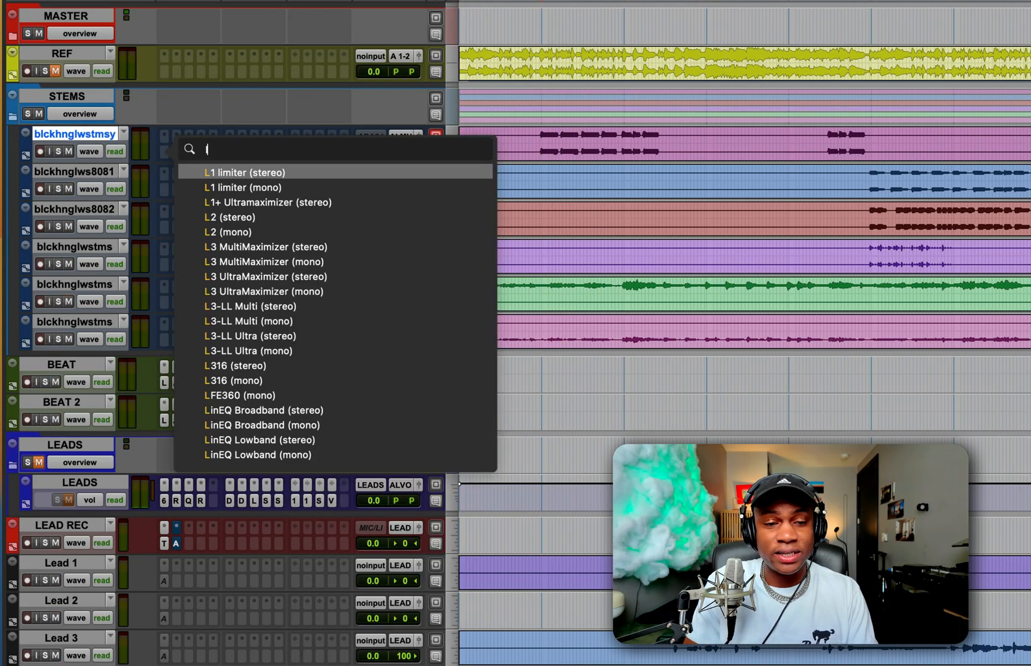
{"action": "key", "text": "Down"}
{"action": "key", "text": "Down"}
{"action": "key", "text": "Down"}
{"action": "key", "text": "Down"}
{"action": "key", "text": "Down"}
{"action": "key", "text": "Down"}
{"action": "key", "text": "Down"}
{"action": "key", "text": "Down"}
{"action": "key", "text": "Down"}
{"action": "key", "text": "Down"}
{"action": "key", "text": "Down"}
{"action": "key", "text": "Down"}
{"action": "key", "text": "Down"}
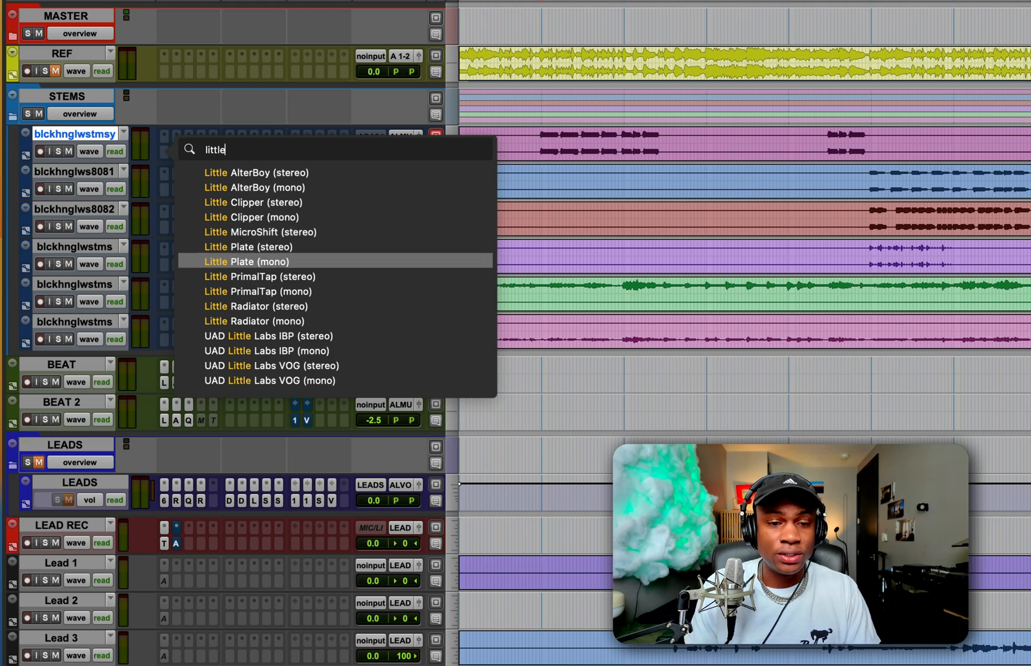
{"action": "key", "text": "Return"}
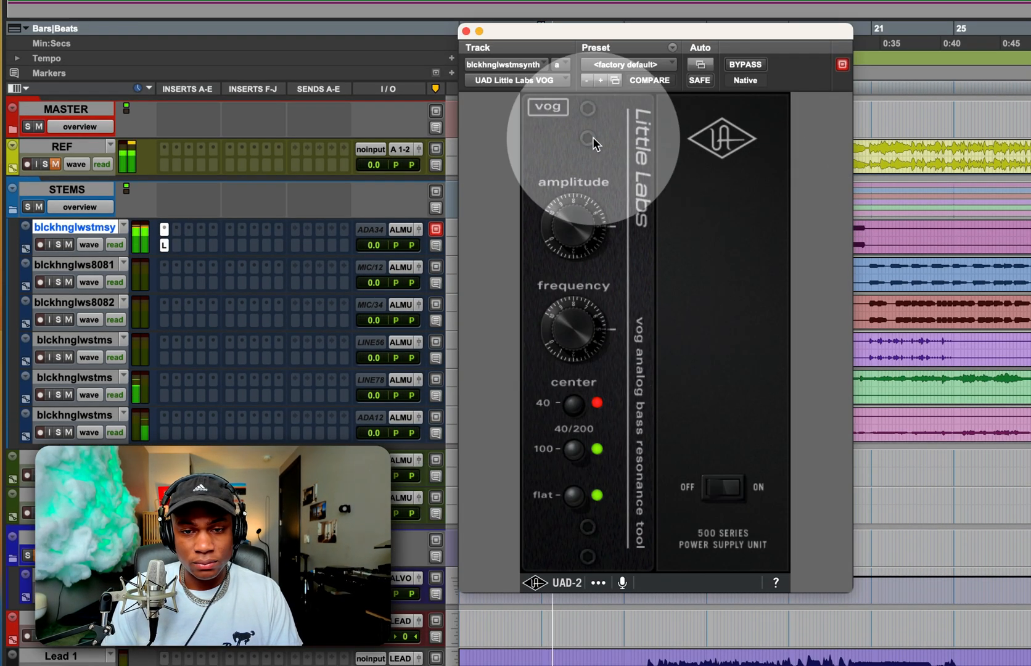
{"action": "left_click", "coordinate": [731, 65]}
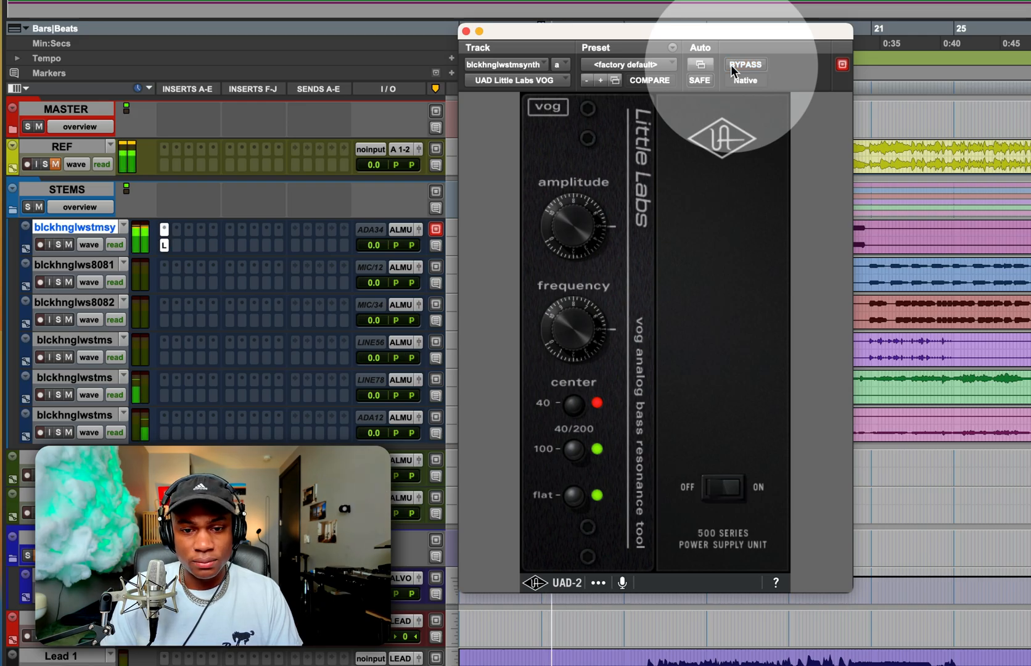
{"action": "left_click", "coordinate": [466, 31]}
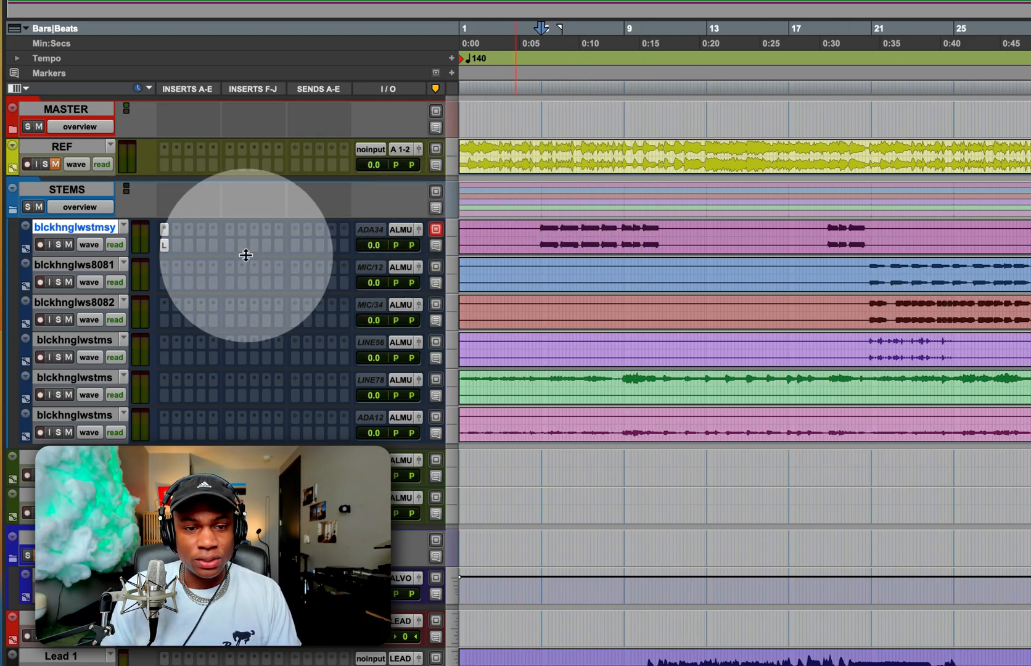
Insert FabFilter Pro-Q 3 (stereo) after the VOG on the synth bass track
{"action": "left_click", "coordinate": [177, 245]}
{"action": "left_click", "coordinate": [224, 218]}
{"action": "type", "text": "fab"}
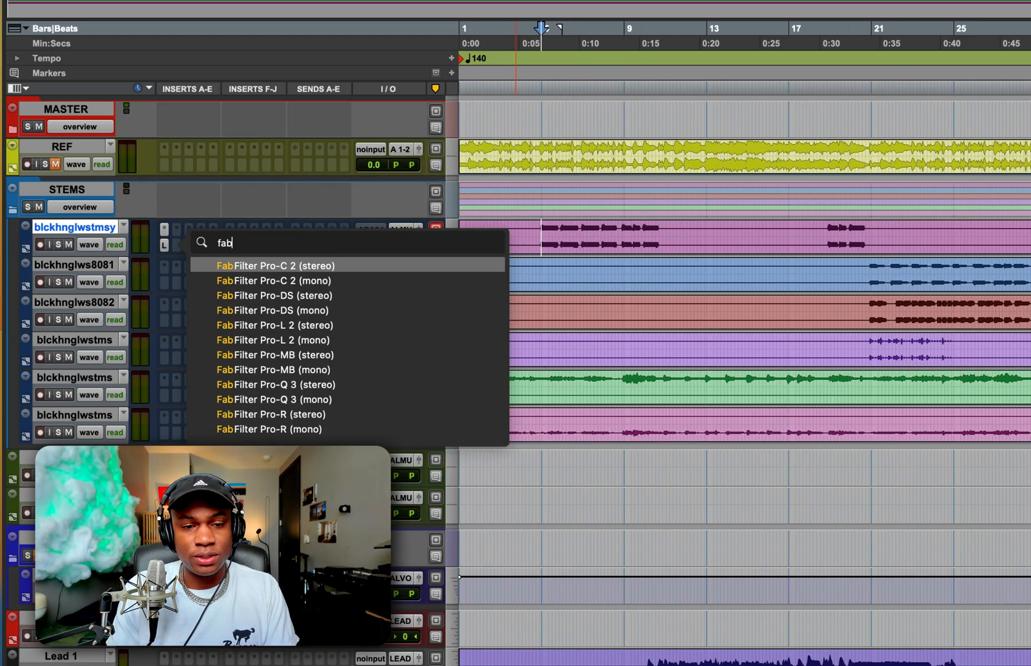
{"action": "key", "text": "Down"}
{"action": "key", "text": "Down"}
{"action": "key", "text": "Down"}
{"action": "key", "text": "Down"}
{"action": "key", "text": "Down"}
{"action": "key", "text": "Down"}
{"action": "key", "text": "Down"}
{"action": "key", "text": "Down"}
{"action": "key", "text": "Return"}
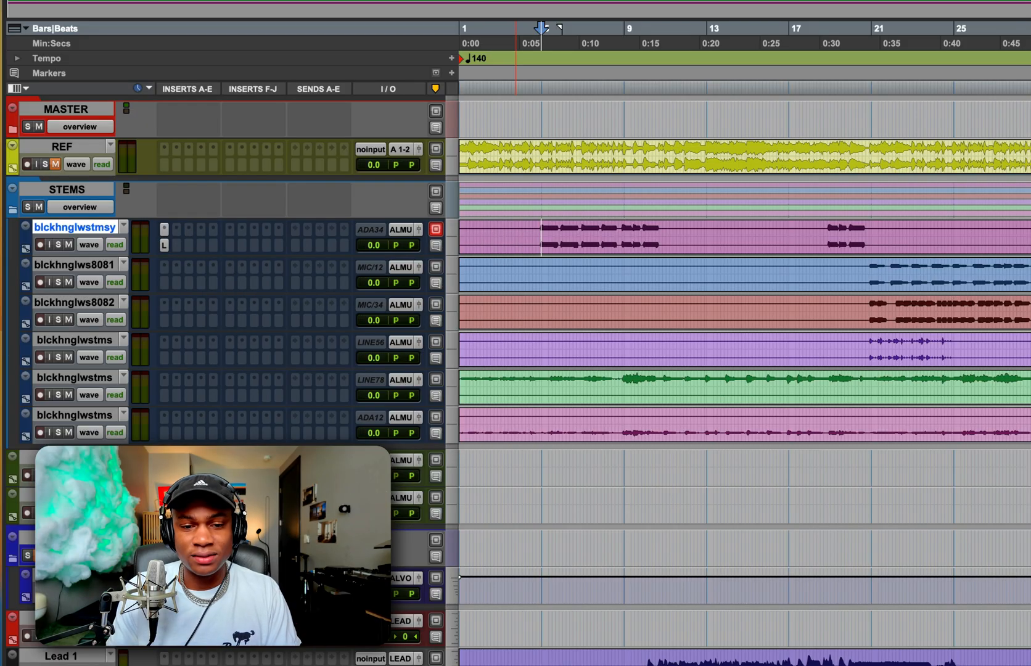
Check the synth bass spectrum in Pro-Q 3 during playback, and make the Pro-Q 3 insert inactive
{"action": "key", "text": "space"}
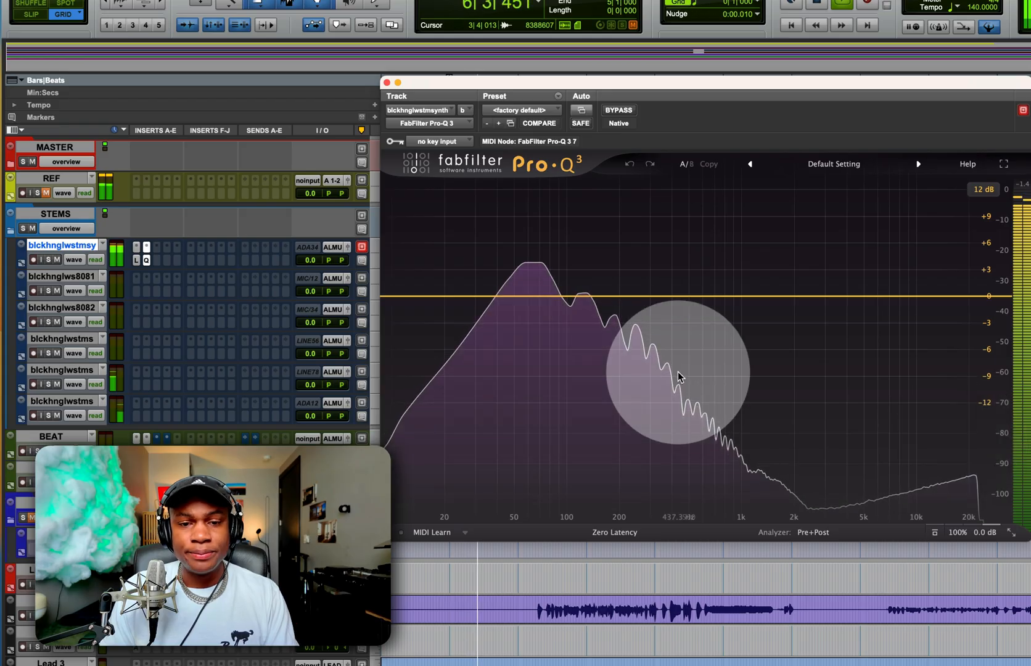
{"action": "key", "text": "super+w"}
{"action": "key", "text": "space"}
{"action": "left_click", "coordinate": [145, 259], "text": "ctrl+super"}
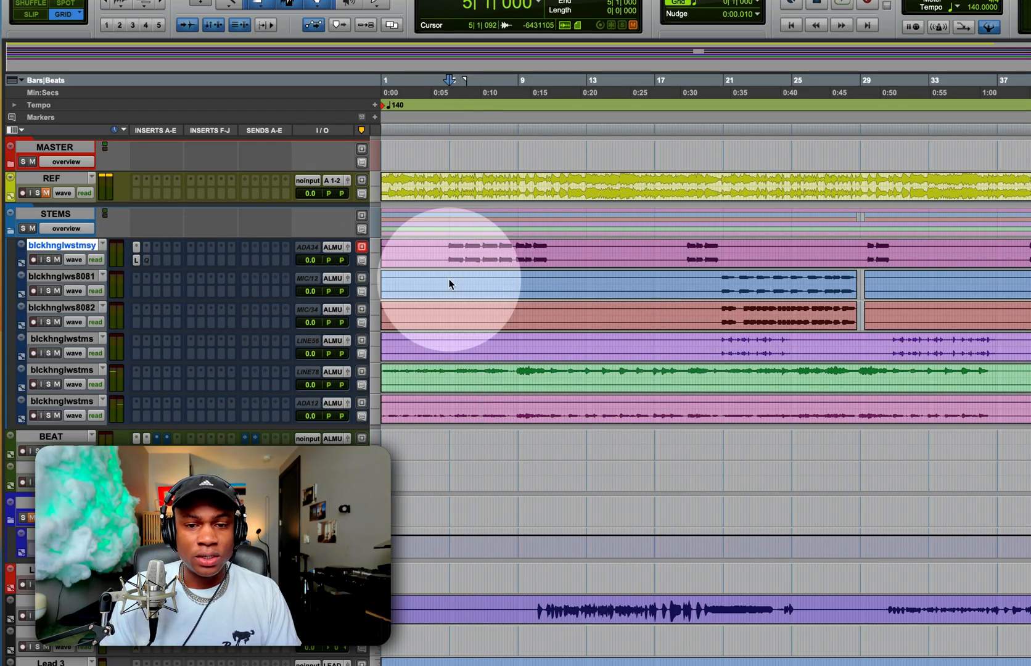
Solo the piano left stem and play it from the start of the song
{"action": "left_click", "coordinate": [494, 366]}
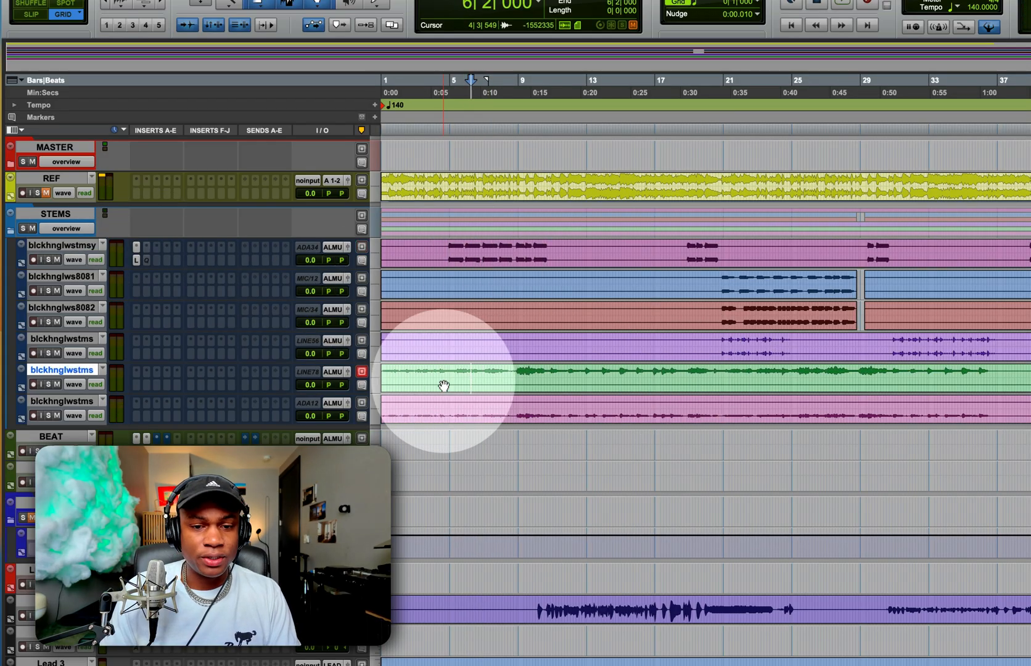
{"action": "left_click", "coordinate": [417, 375]}
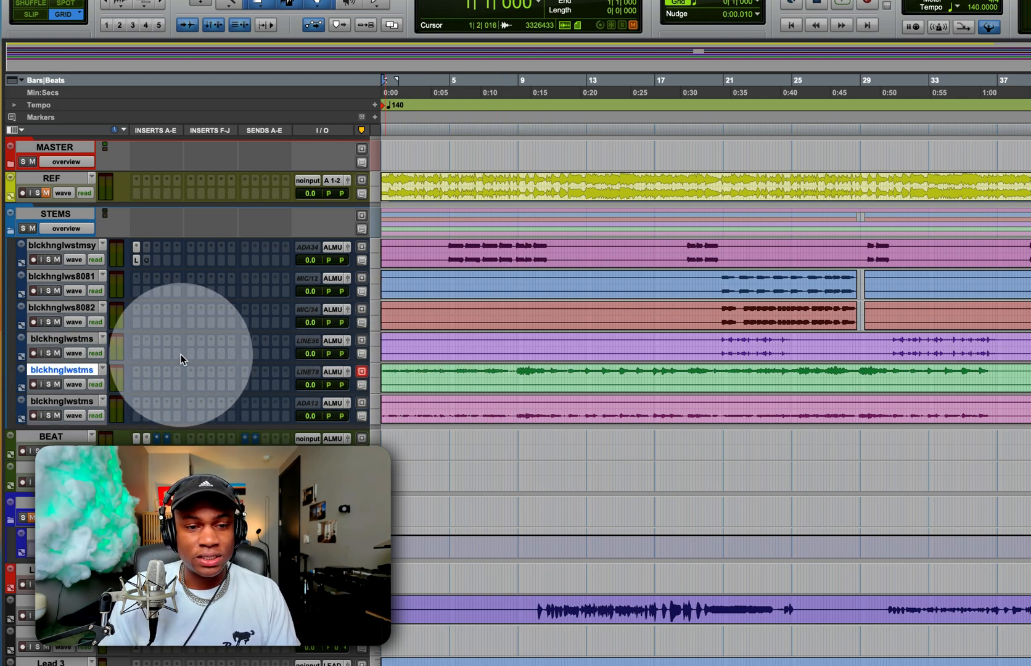
{"action": "key", "text": "shift+s"}
{"action": "key", "text": "space"}
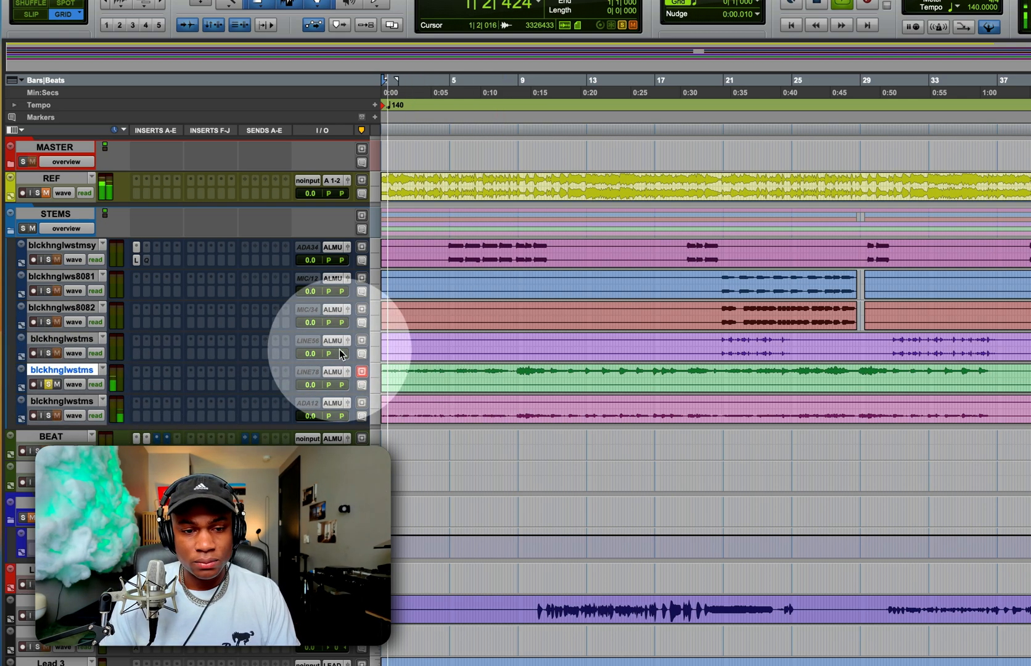
{"action": "key", "text": "space"}
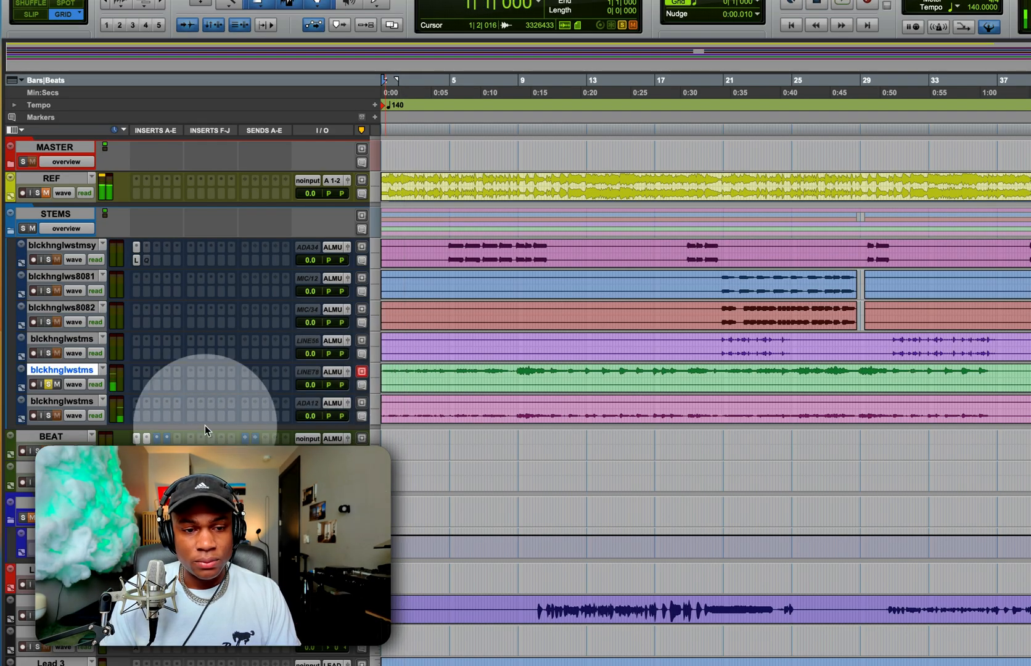
Audition the last stem track, below piano left, in solo from the start, and clear its solo
{"action": "left_click", "coordinate": [51, 402]}
{"action": "key", "text": "shift+s"}
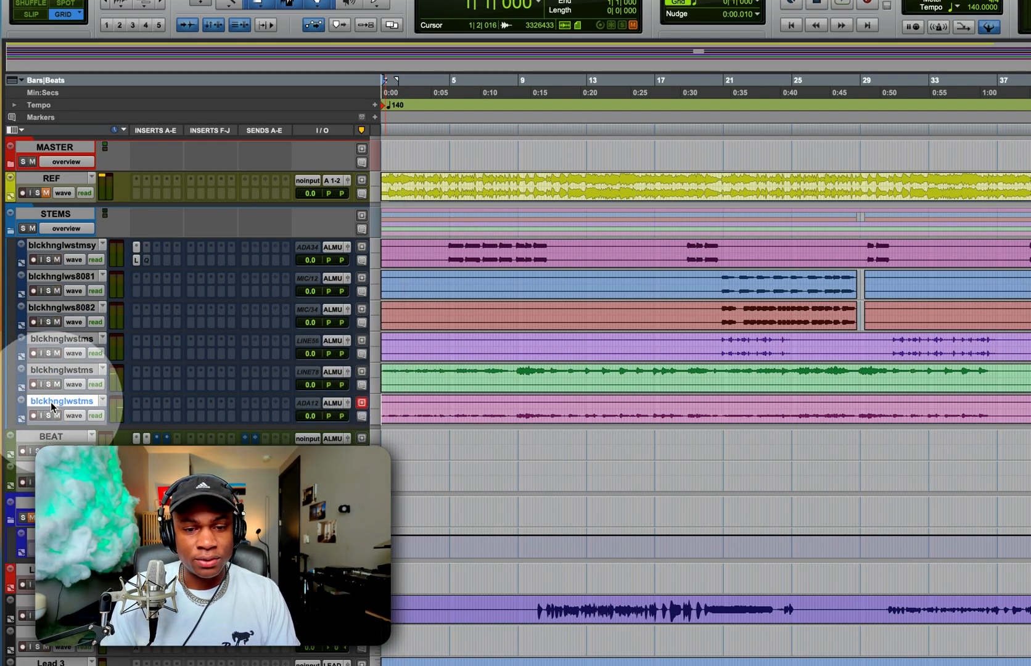
{"action": "key", "text": "space"}
{"action": "key", "text": "shift+s"}
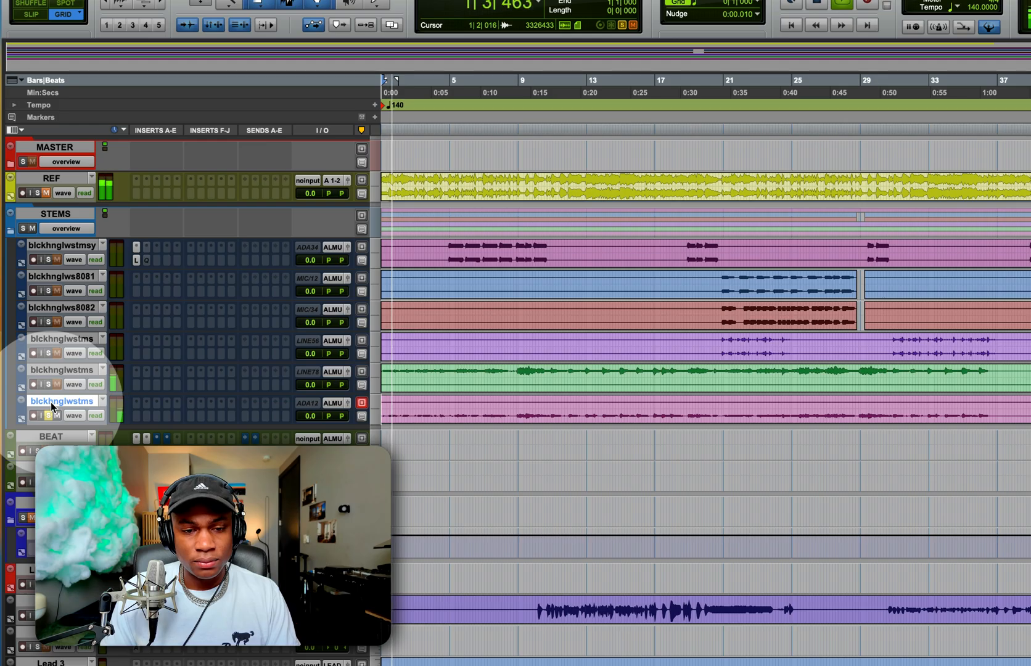
{"action": "key", "text": "space"}
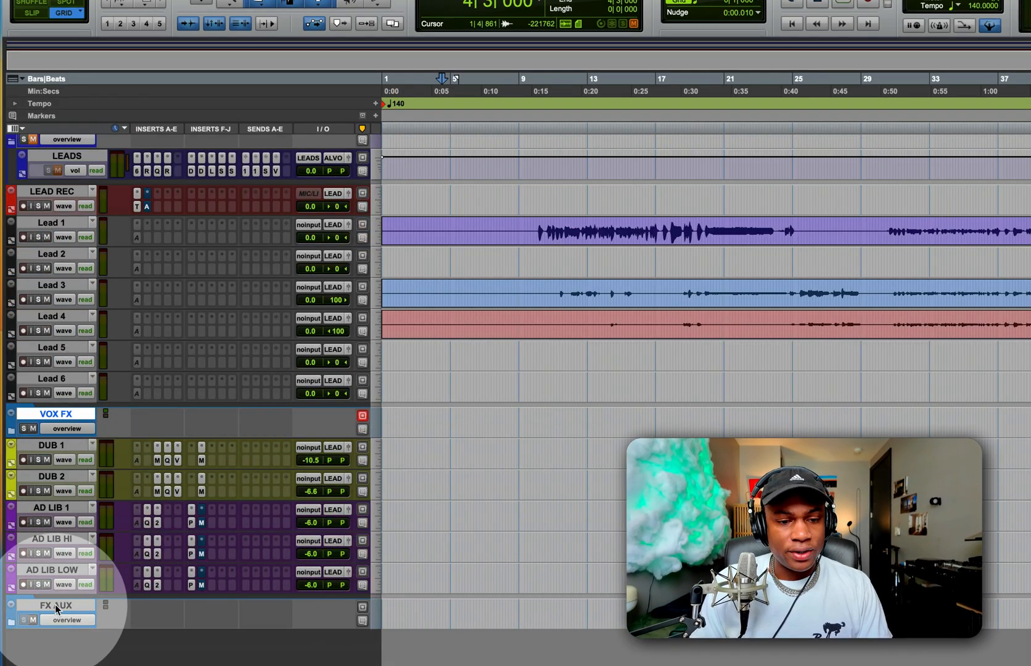
Expand the FX AUX folder and review its echo and reverb aux tracks
{"action": "key", "text": "shift+f"}
{"action": "scroll", "coordinate": [231, 573], "scroll_direction": "down", "scroll_amount": 5}
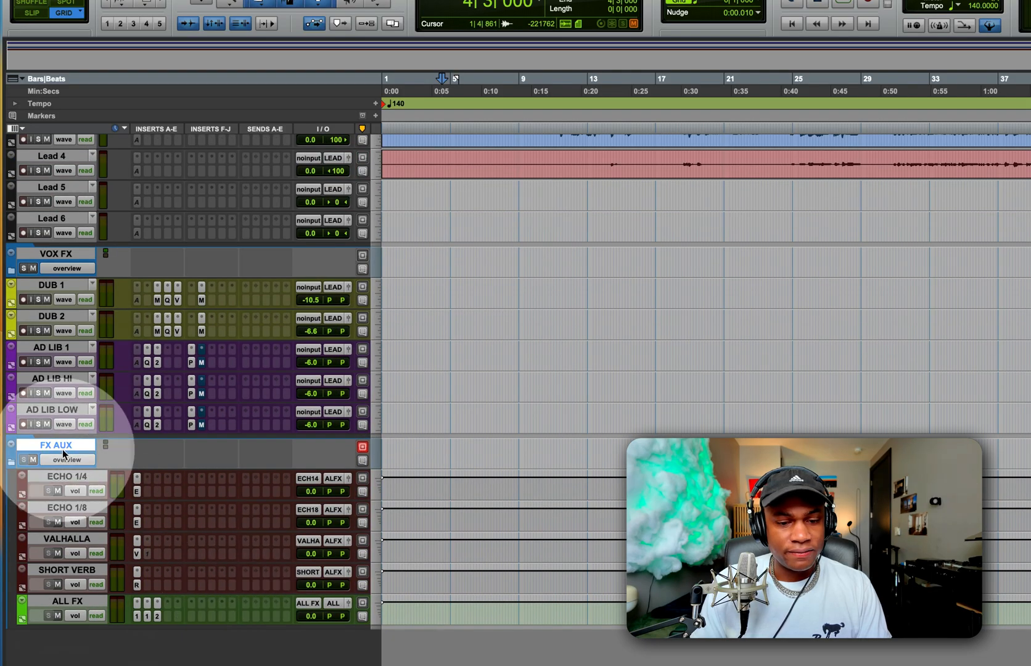
{"action": "scroll", "coordinate": [258, 368], "scroll_direction": "up", "scroll_amount": 10}
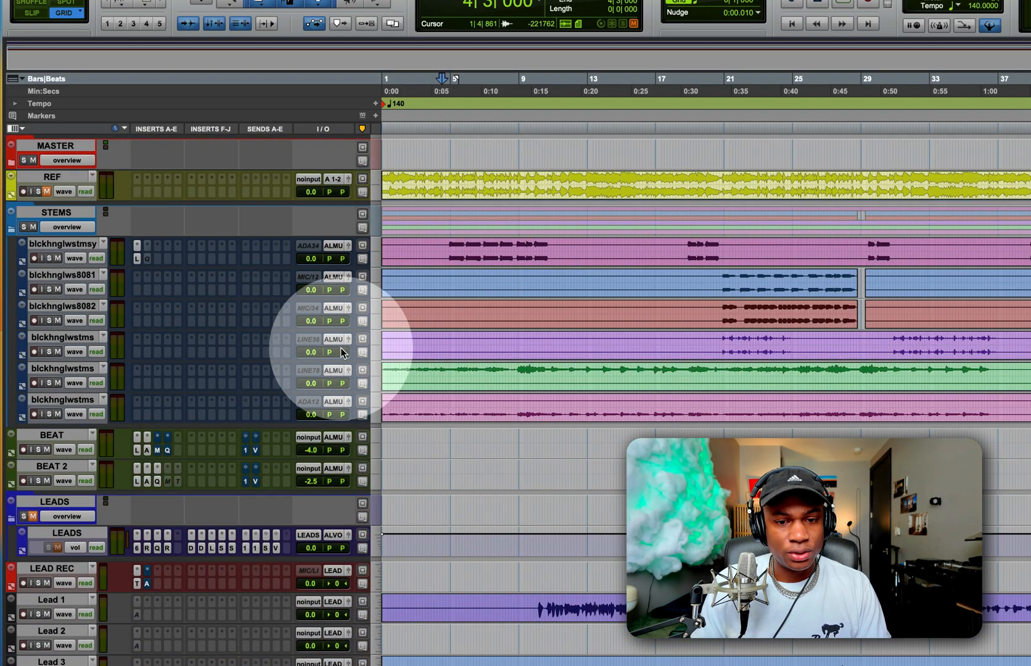
Add a VALHALLA (Stereo) send to the last two stem tracks, set piano left's send level to -23.1 dB, and play it back
{"action": "left_click", "coordinate": [248, 382]}
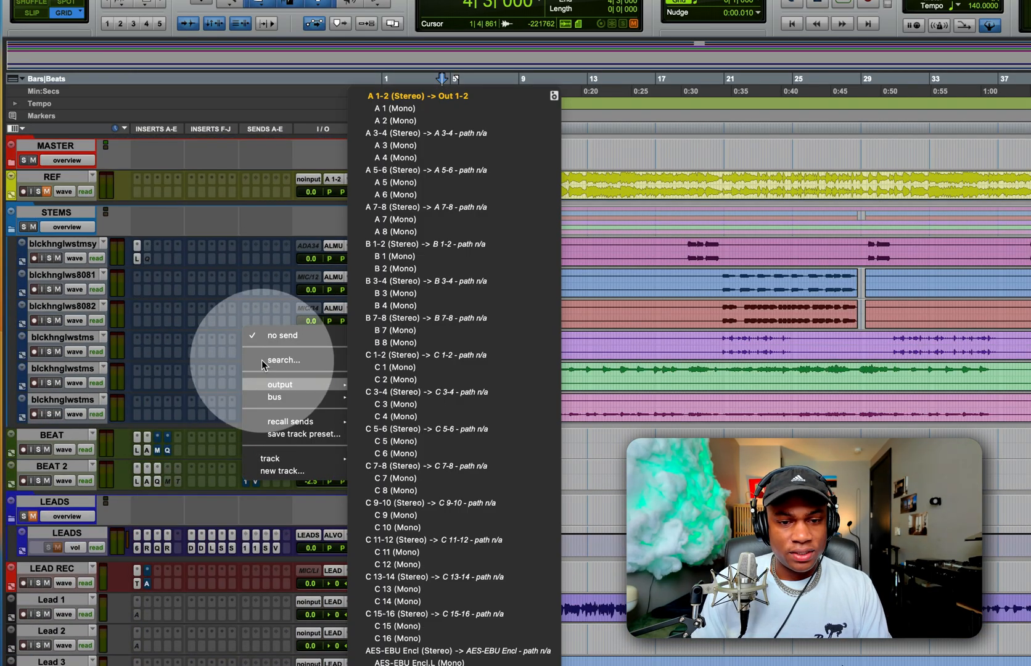
{"action": "left_click", "coordinate": [262, 358]}
{"action": "type", "text": "vall"}
{"action": "key", "text": "BackSpace"}
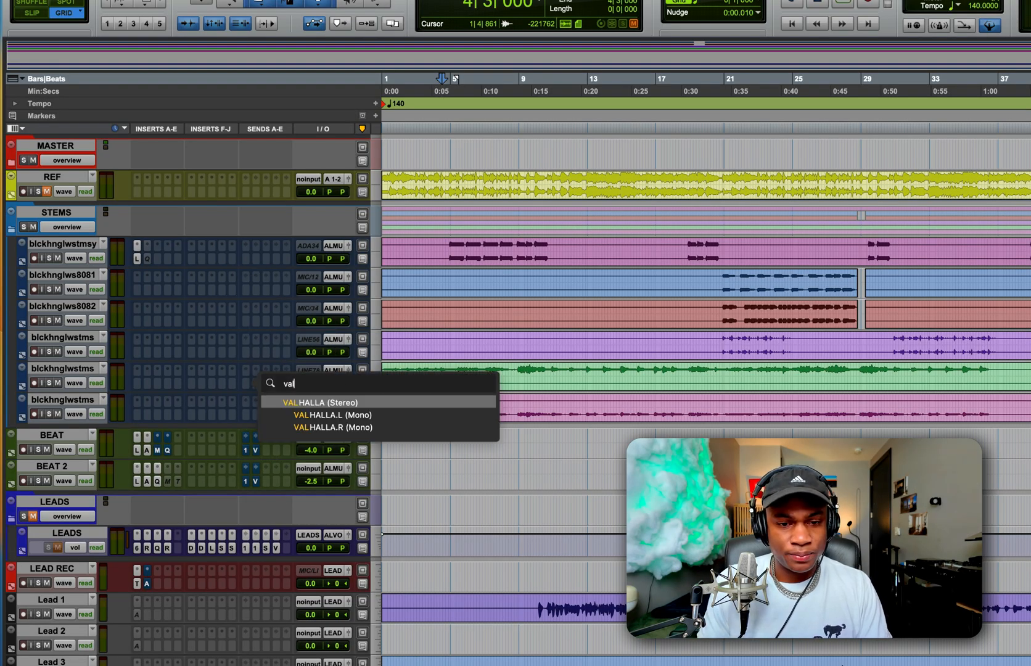
{"action": "key", "text": "Return"}
{"action": "left_click_drag", "start_coordinate": [615, 351], "coordinate": [613, 302]}
{"action": "key", "text": "space"}
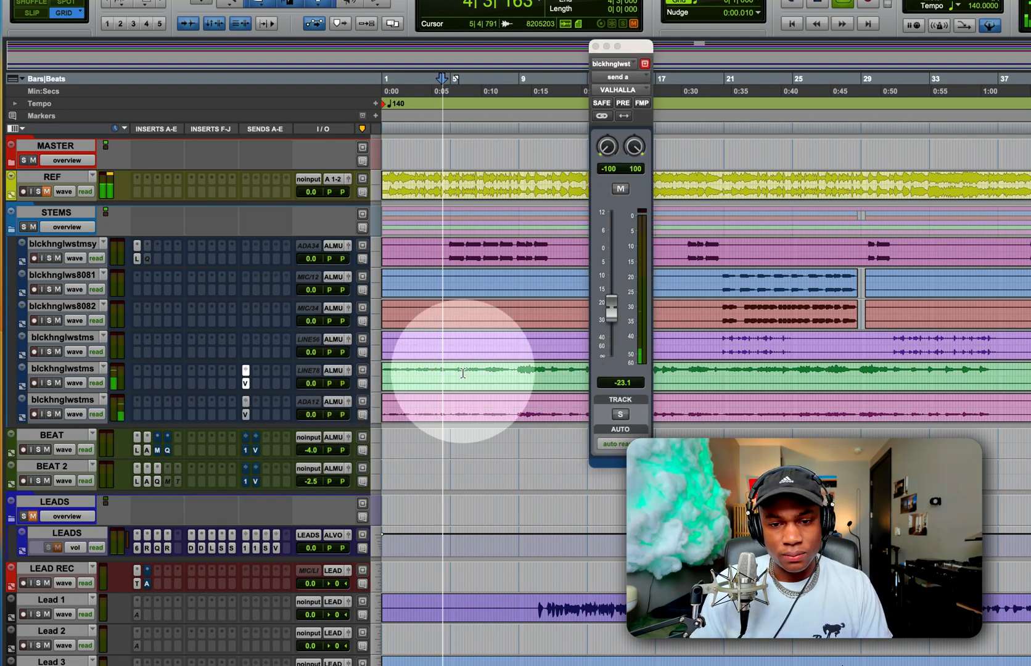
Add an ECHO 1/8 (Stereo) send to the piano left stem at -24.7 dB, copying it to the last stem track
{"action": "left_click", "coordinate": [246, 383]}
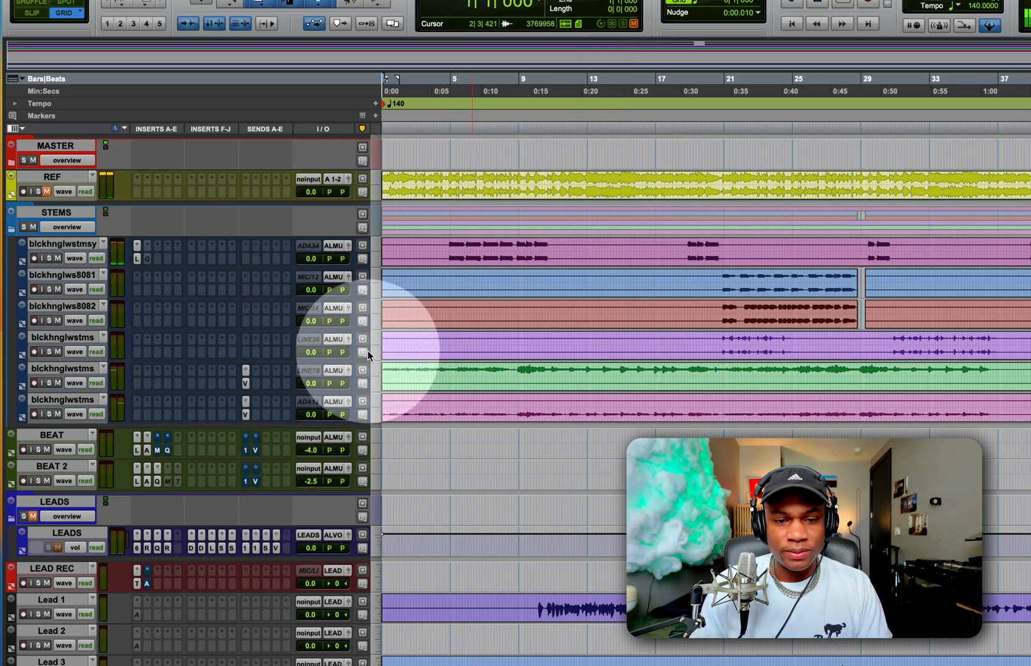
{"action": "left_click", "coordinate": [259, 370]}
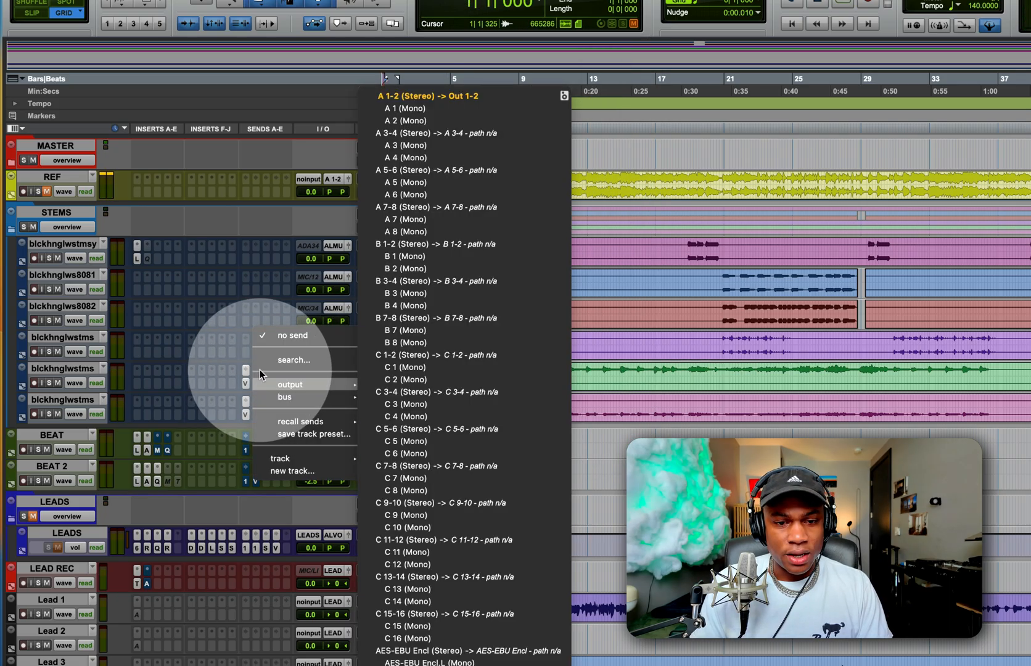
{"action": "left_click", "coordinate": [264, 361]}
{"action": "type", "text": "1/8"}
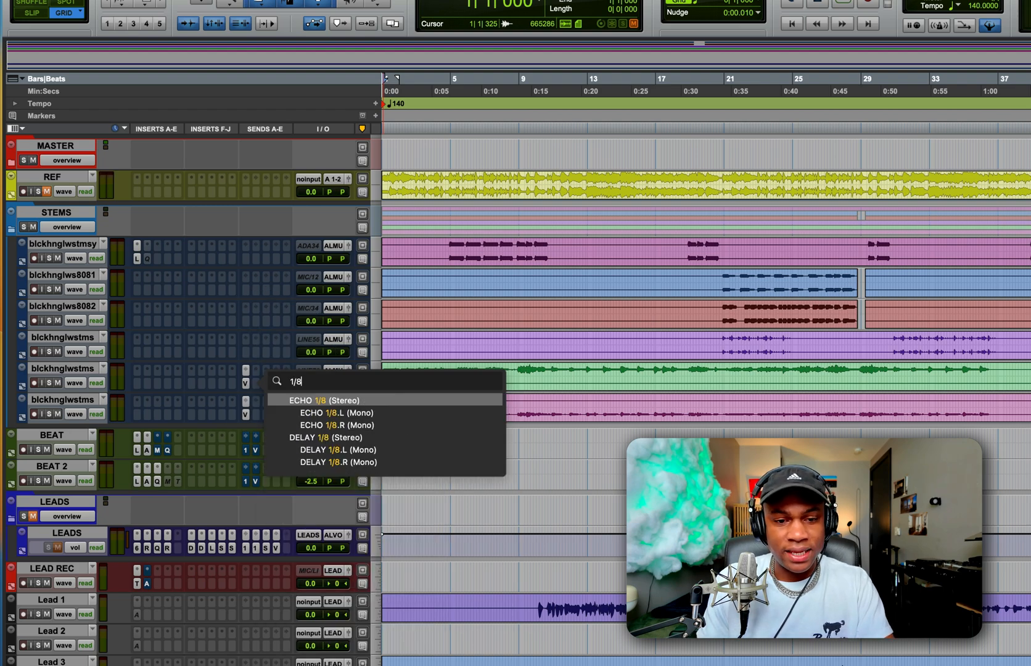
{"action": "left_click", "coordinate": [309, 400]}
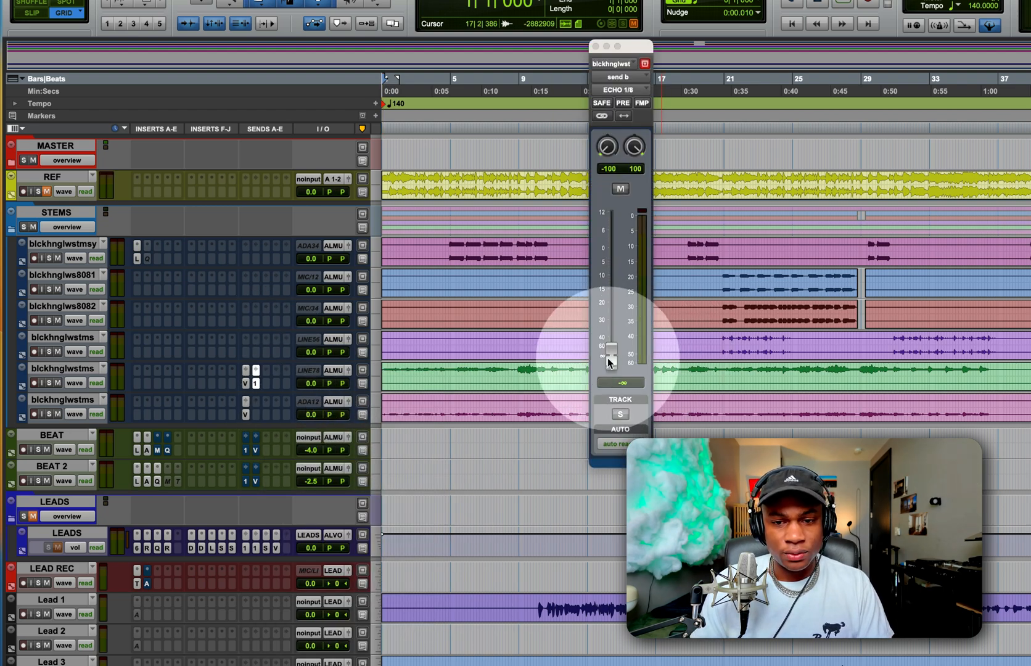
{"action": "left_click_drag", "start_coordinate": [610, 352], "coordinate": [618, 321]}
{"action": "left_click_drag", "start_coordinate": [256, 381], "coordinate": [255, 412], "text": "alt"}
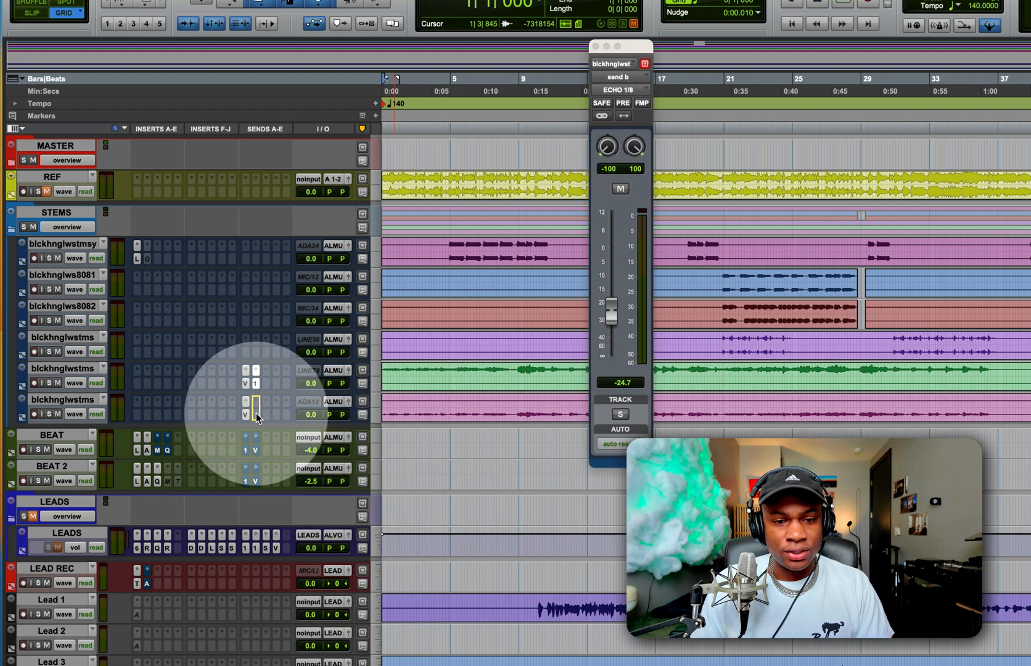
{"action": "key", "text": "space"}
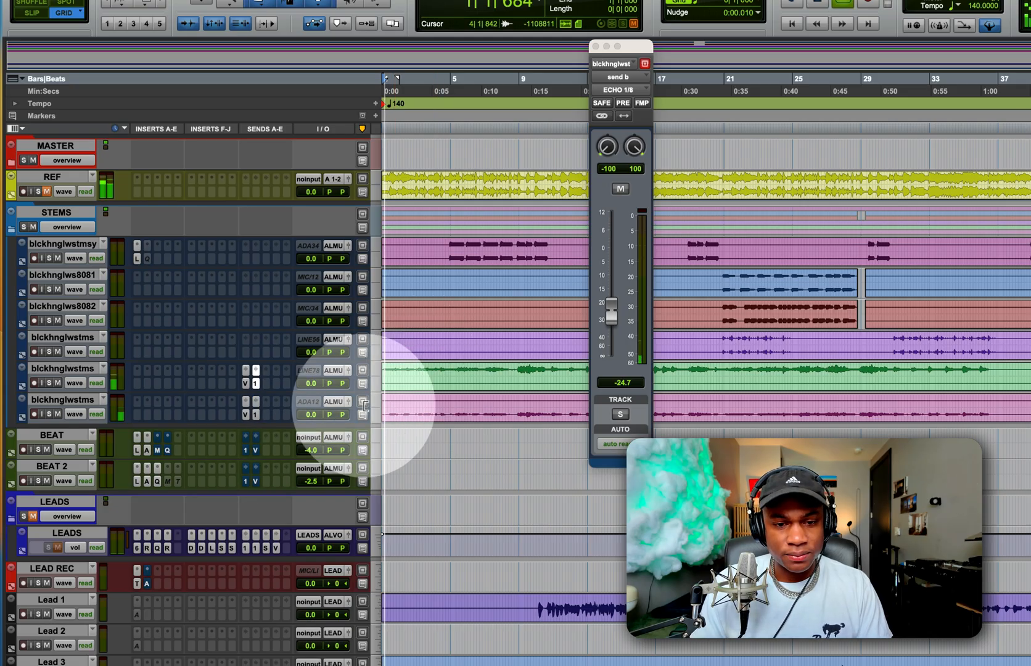
Lower the sends on the last two stem tracks during playback, using -30.6 dB for ECHO 1/8 and -24.3 dB for VALHALLA
{"action": "left_click", "coordinate": [256, 386]}
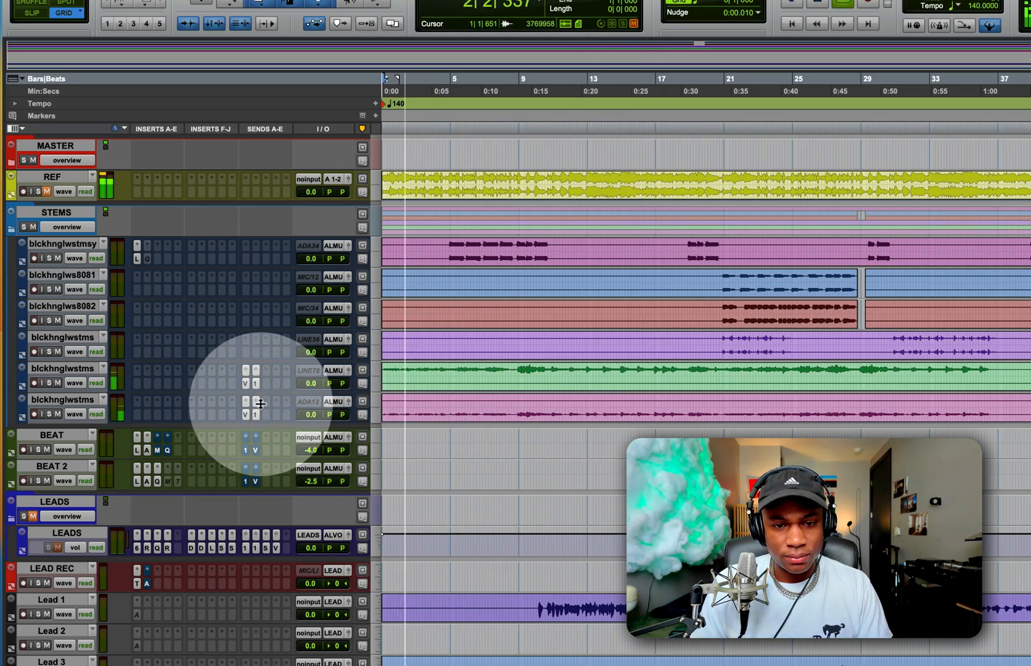
{"action": "left_click", "coordinate": [256, 383]}
{"action": "mouse_move", "coordinate": [611, 317]}
{"action": "left_mouse_down"}
{"action": "mouse_move", "coordinate": [611, 251]}
{"action": "mouse_move", "coordinate": [616, 319]}
{"action": "left_mouse_up"}
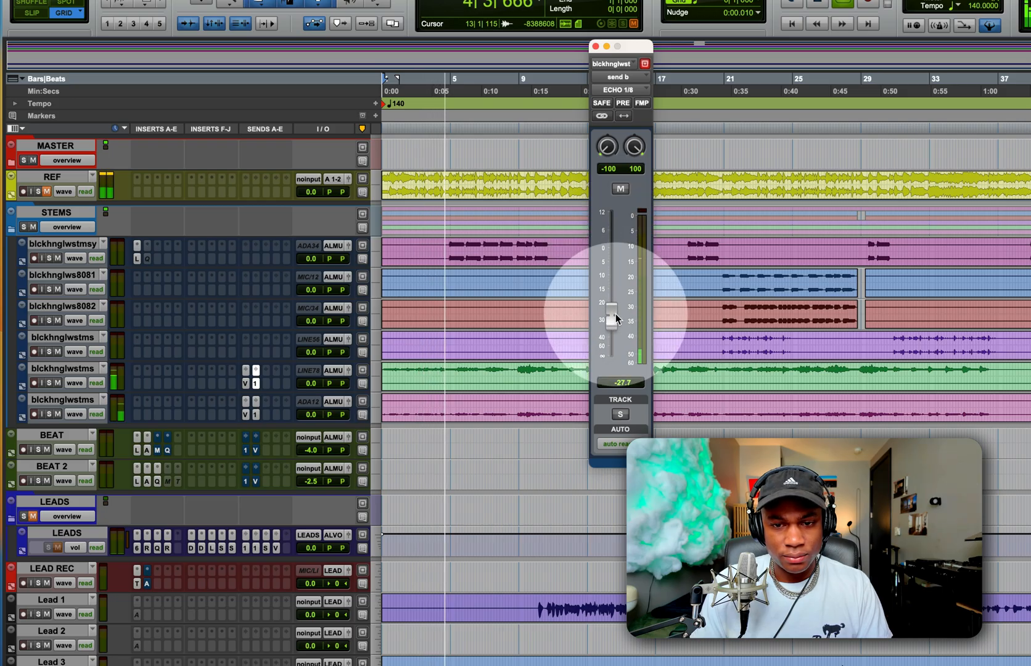
{"action": "left_click", "coordinate": [258, 415]}
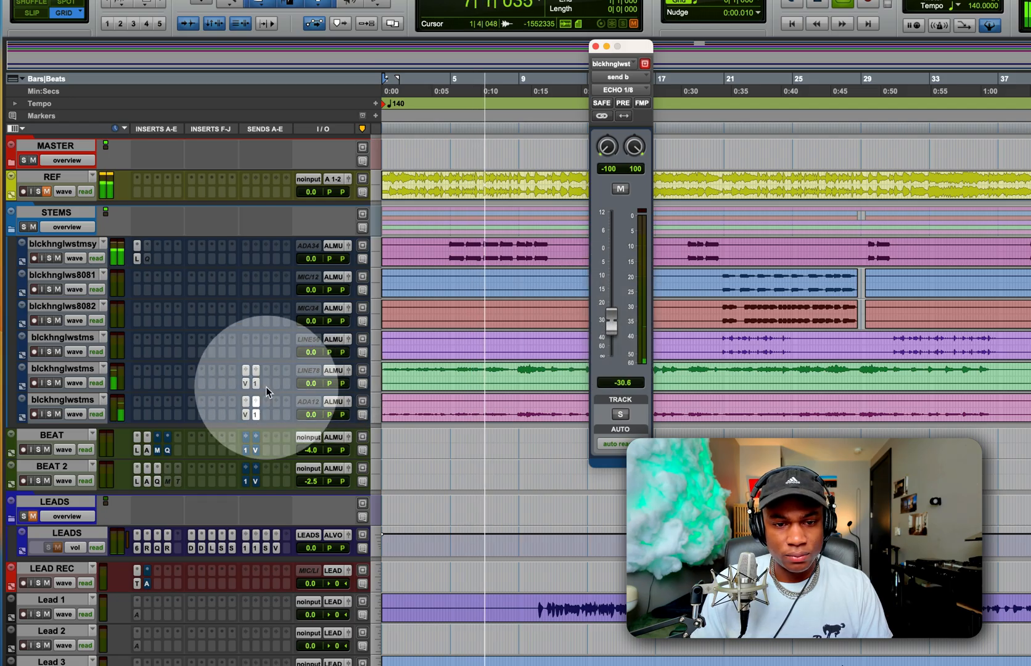
{"action": "left_click", "coordinate": [245, 383]}
{"action": "left_click_drag", "start_coordinate": [611, 305], "coordinate": [611, 316]}
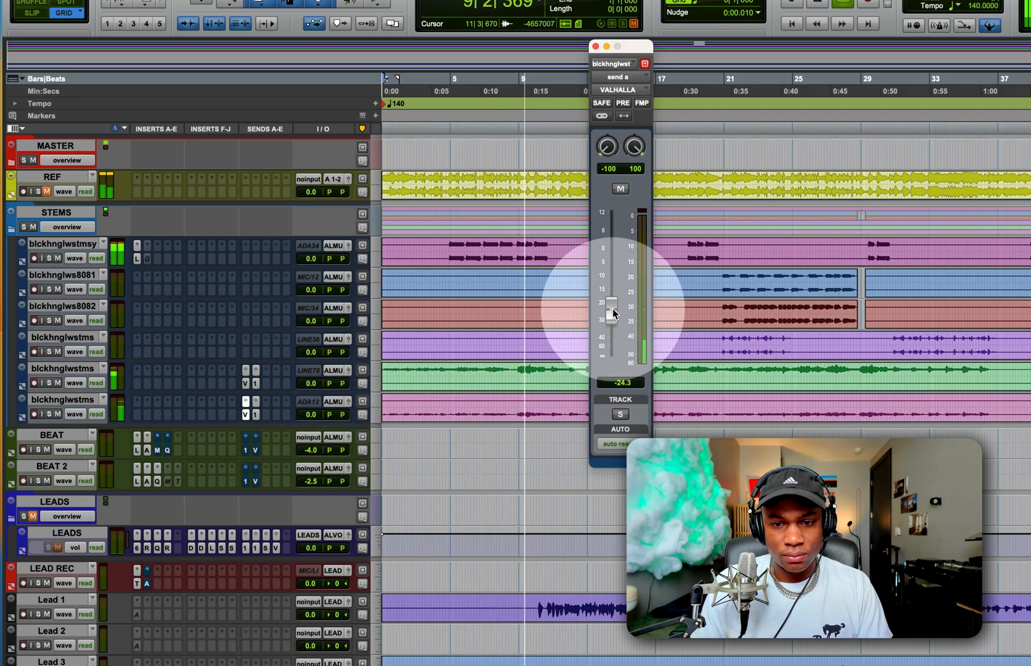
{"action": "key", "text": "super+w"}
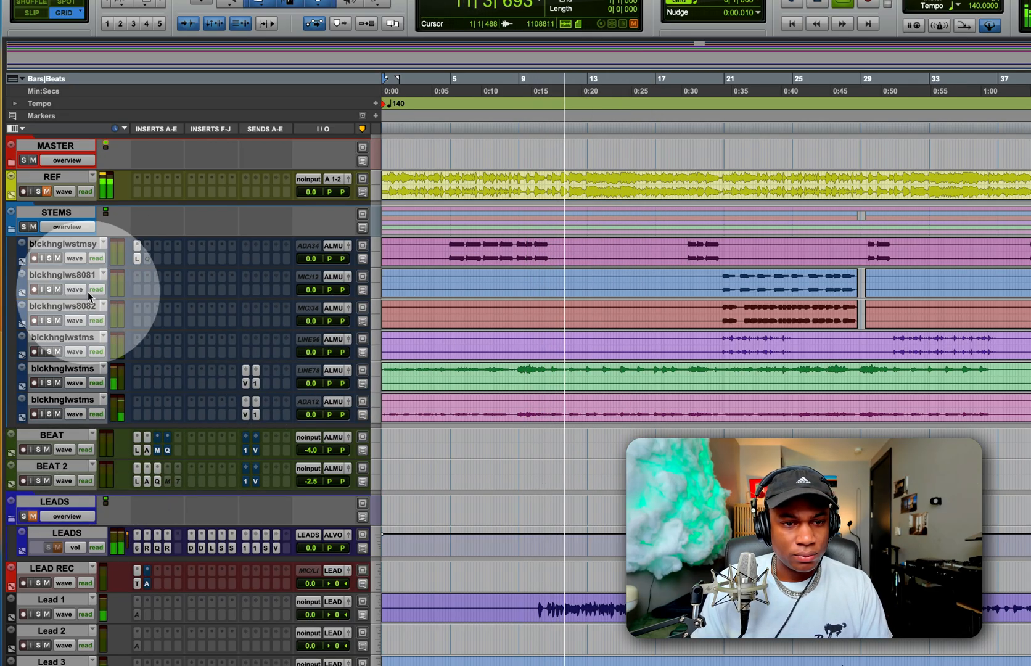
Expand the MASTER folder and insert a Trim plug-in after the two EQs on ALL MUSIC
{"action": "left_click", "coordinate": [11, 162]}
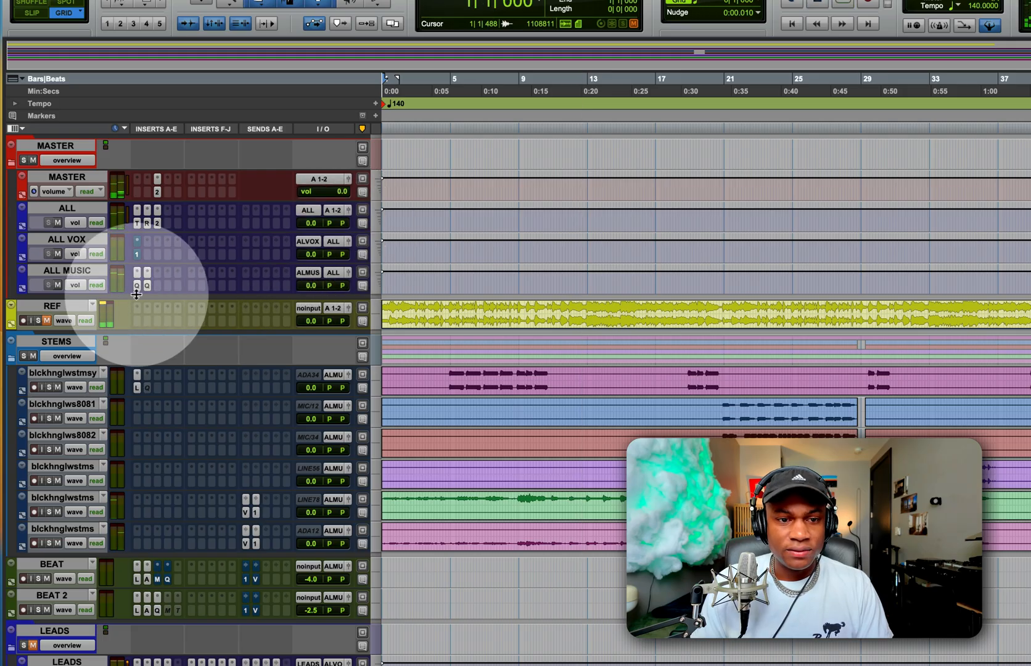
{"action": "left_click", "coordinate": [168, 272]}
{"action": "type", "text": "t"}
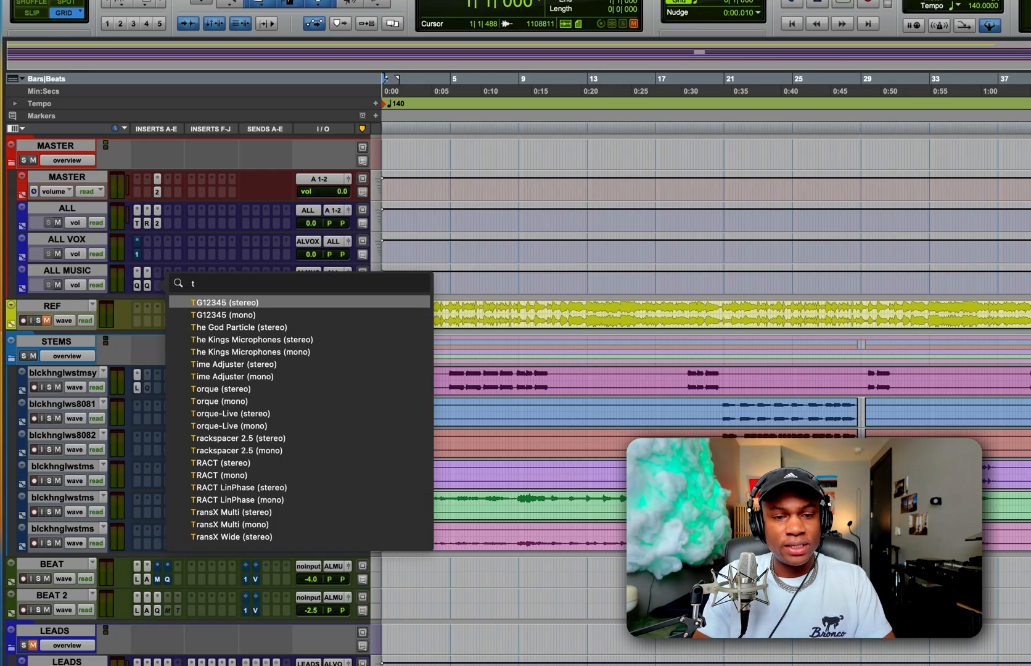
{"action": "type", "text": "rim"}
{"action": "key", "text": "Return"}
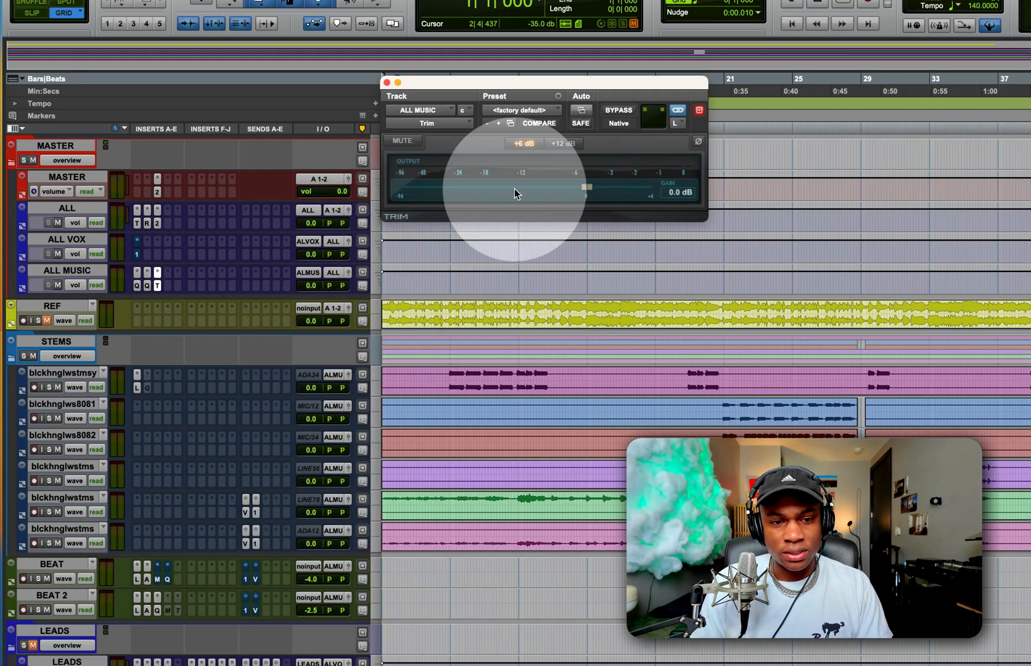
{"action": "left_click_drag", "start_coordinate": [580, 83], "coordinate": [713, 92]}
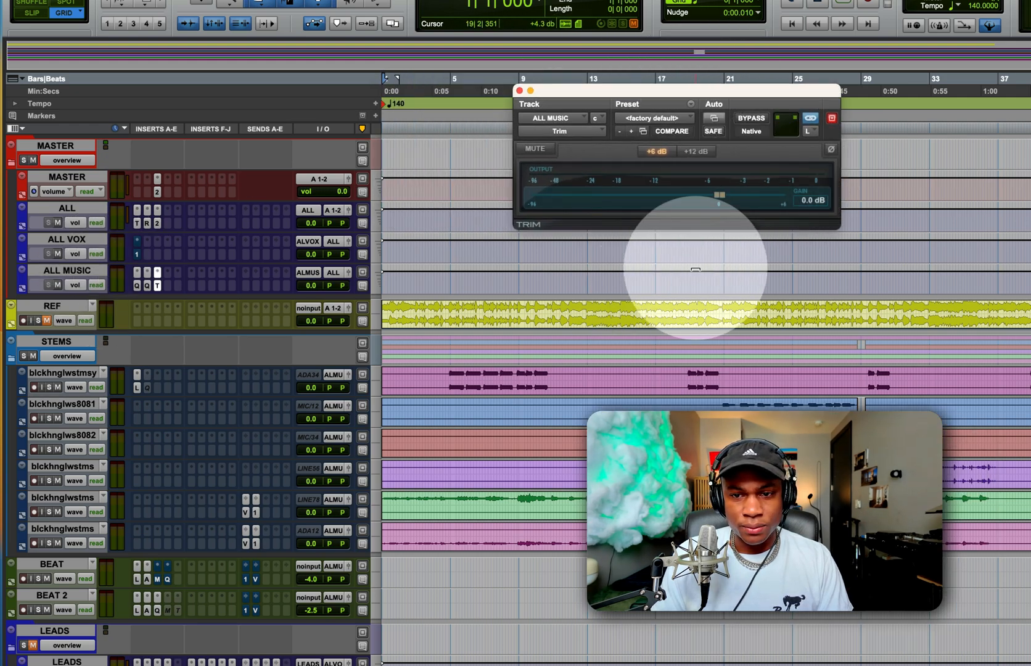
Copy the first stem's L insert to the 8081 stem and audition it from just before bar 21
{"action": "key", "text": "space"}
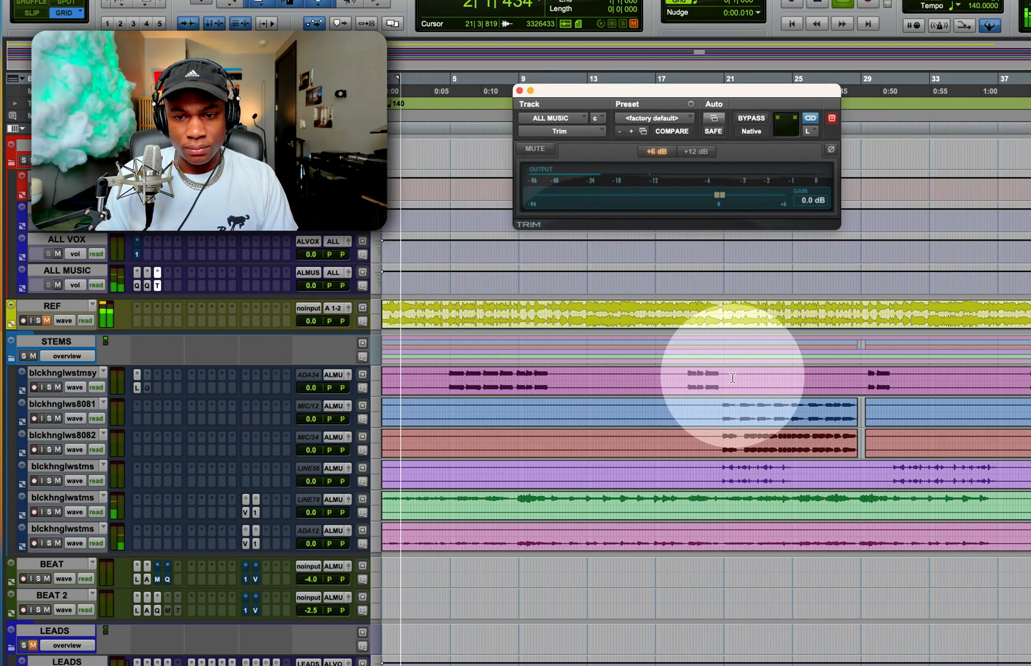
{"action": "left_click", "coordinate": [684, 375]}
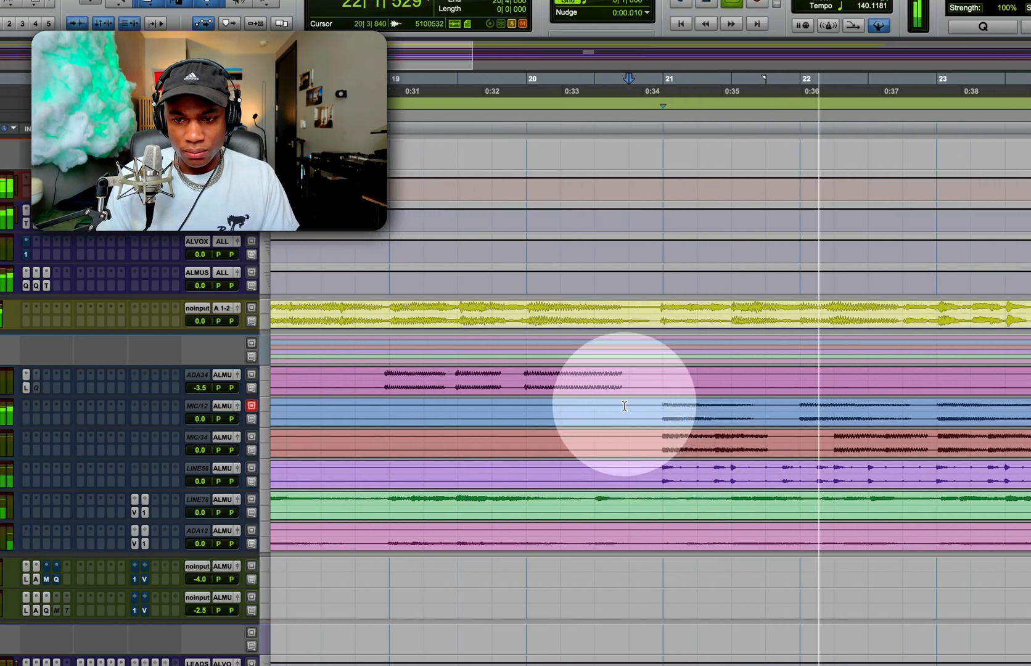
{"action": "key", "text": "space"}
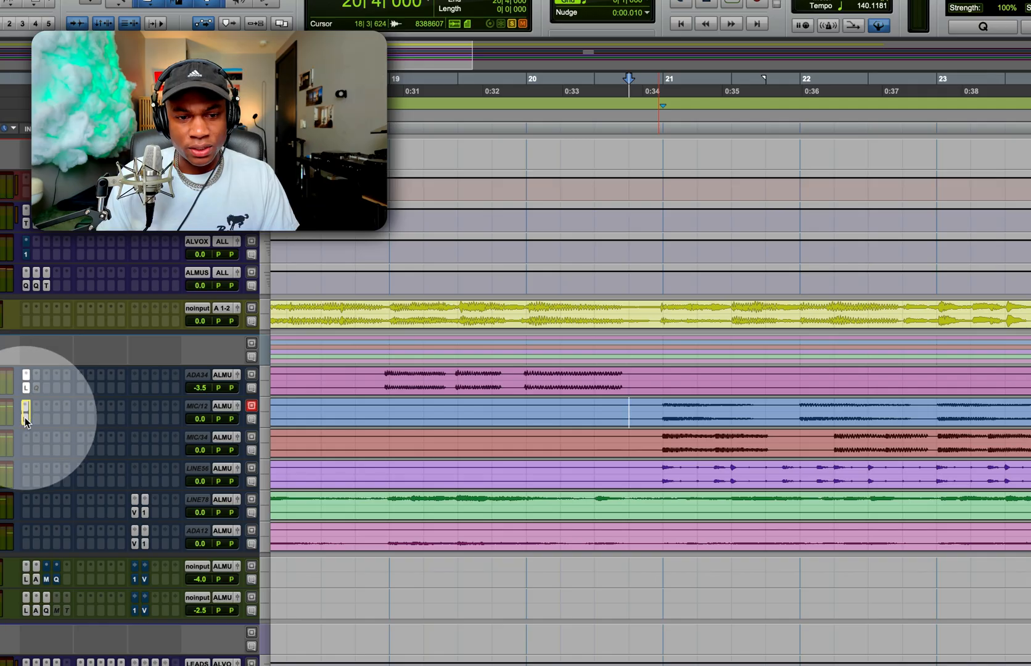
{"action": "key", "text": "space"}
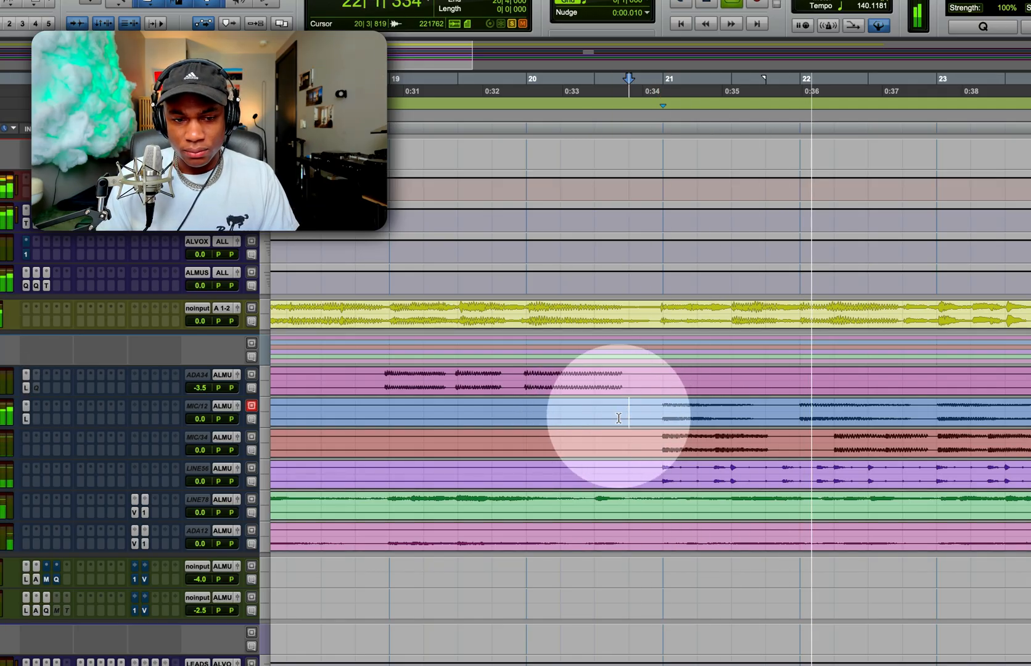
{"action": "left_click", "coordinate": [29, 419]}
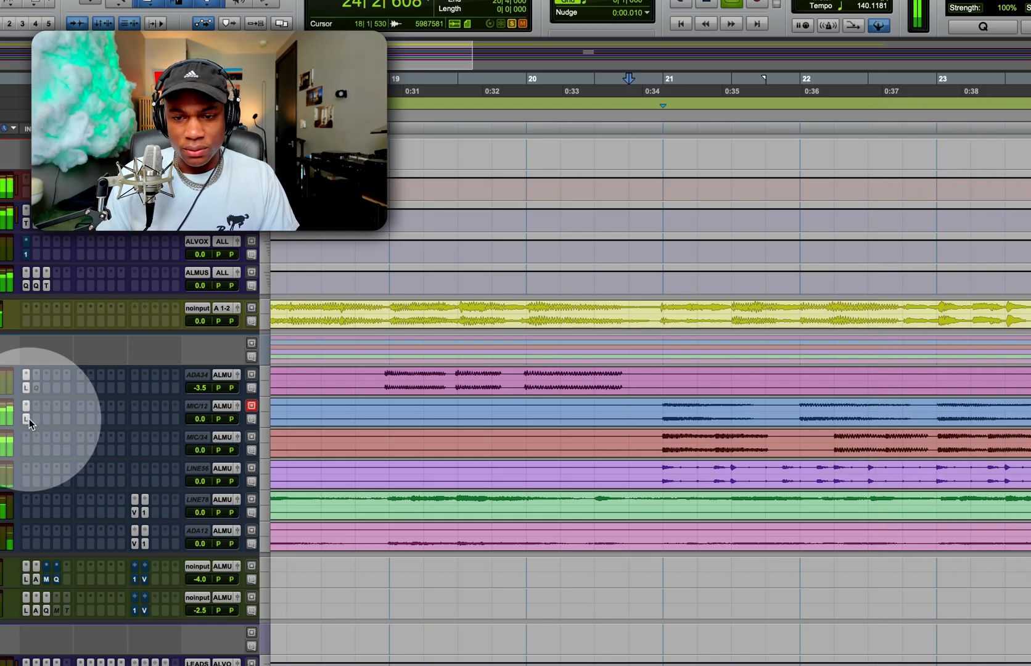
{"action": "key", "text": "space"}
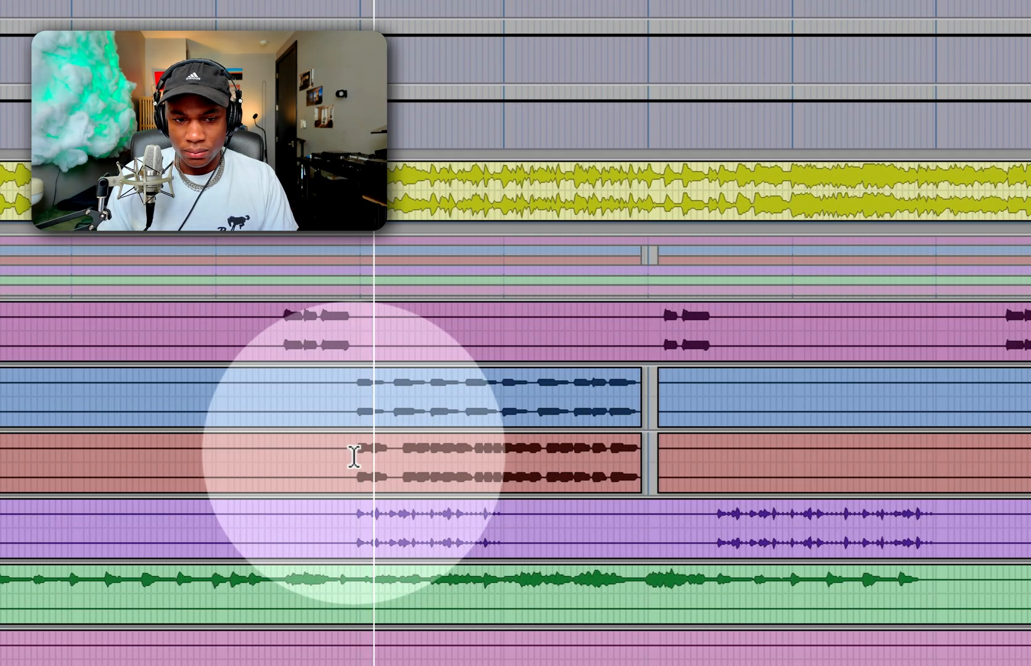
Play the two 808 stems from just before their first notes at bar 21
{"action": "left_click", "coordinate": [353, 456]}
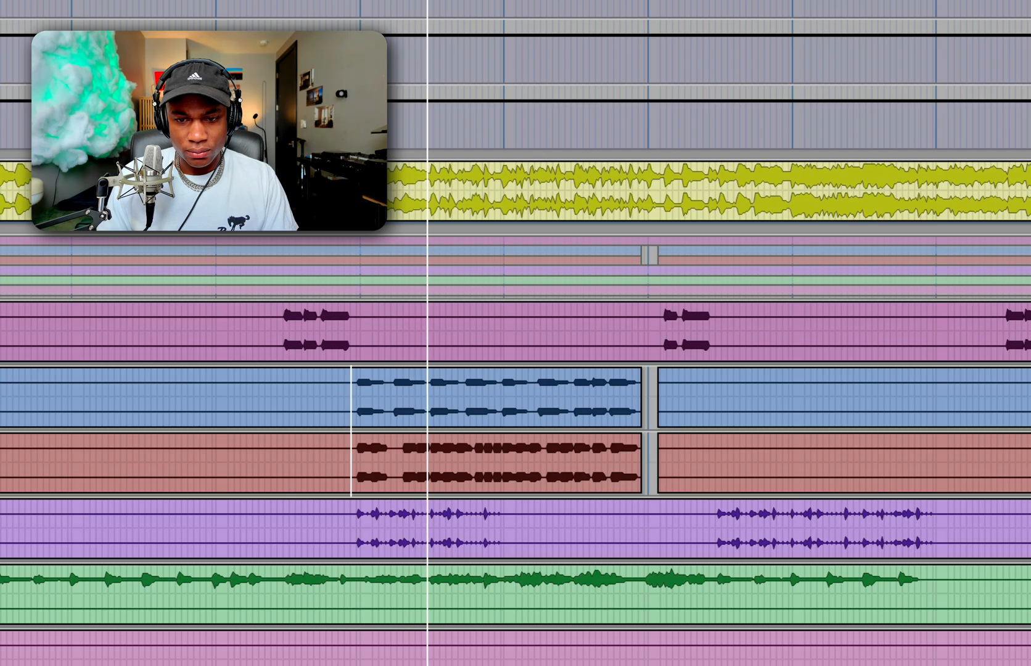
{"action": "key", "text": "t"}
{"action": "key", "text": "t"}
{"action": "scroll", "coordinate": [295, 547], "scroll_direction": "right", "scroll_amount": 2}
{"action": "key", "text": "space"}
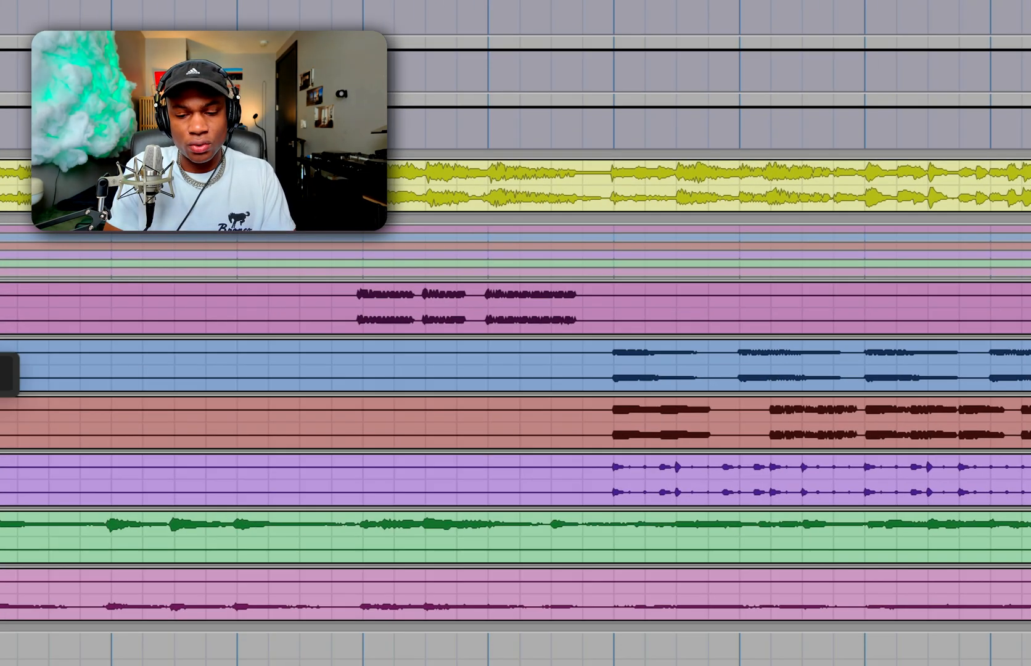
Insert Doubler2 (stereo) after the EQ on the 8081 stem and play it from bar 21
{"action": "type", "text": "dou"}
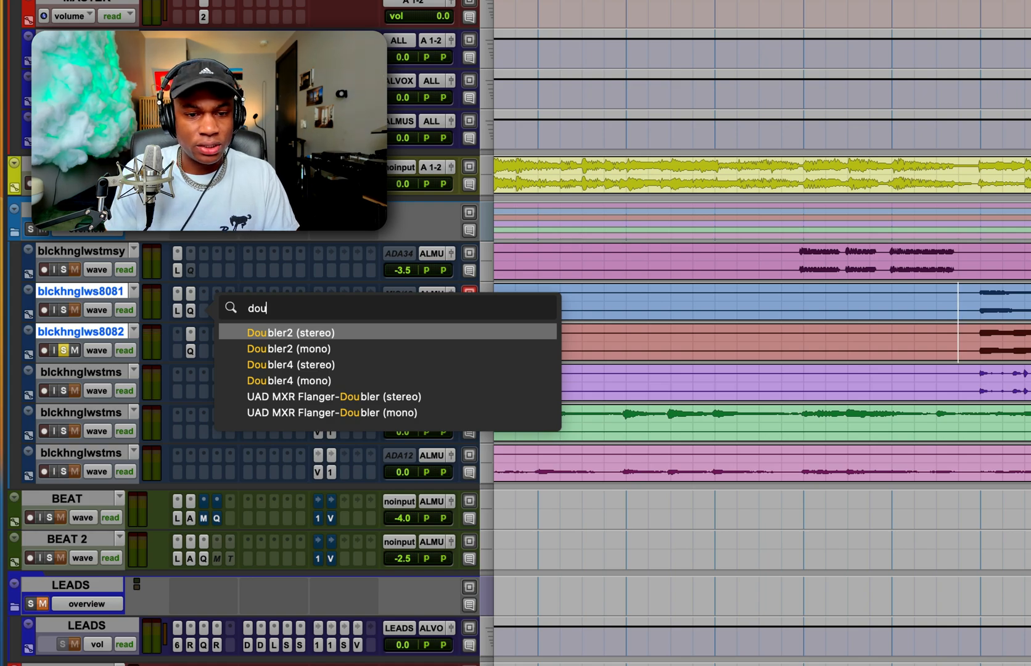
{"action": "key", "text": "Return"}
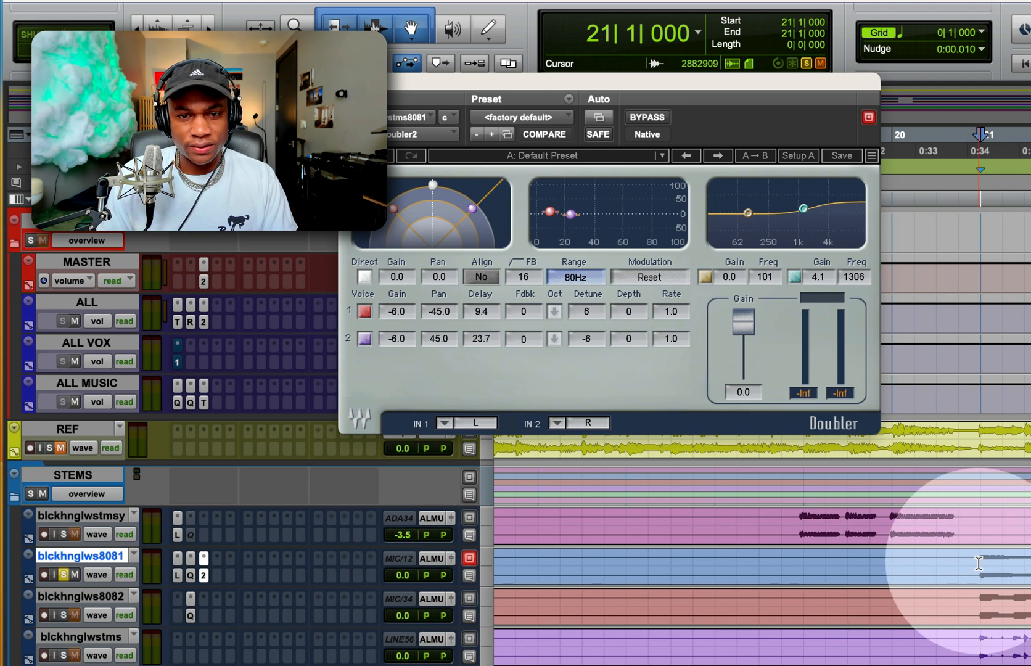
{"action": "key", "text": "space"}
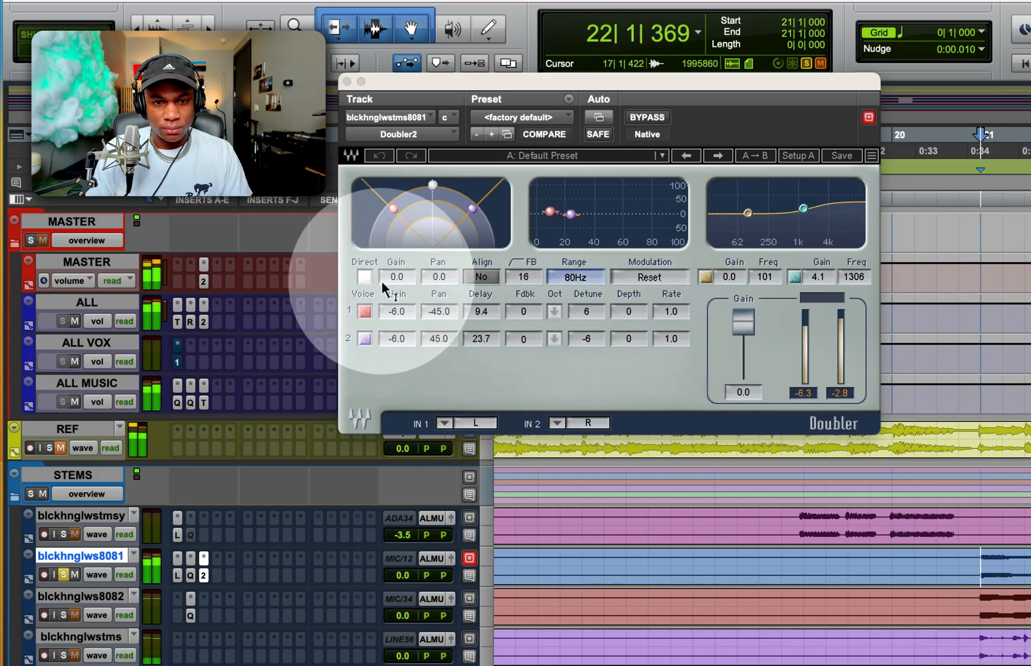
Set Doubler2's upper EQ band to -10.1 dB at 146 Hz and both voice gains to -4.2 dB
{"action": "left_click", "coordinate": [364, 275]}
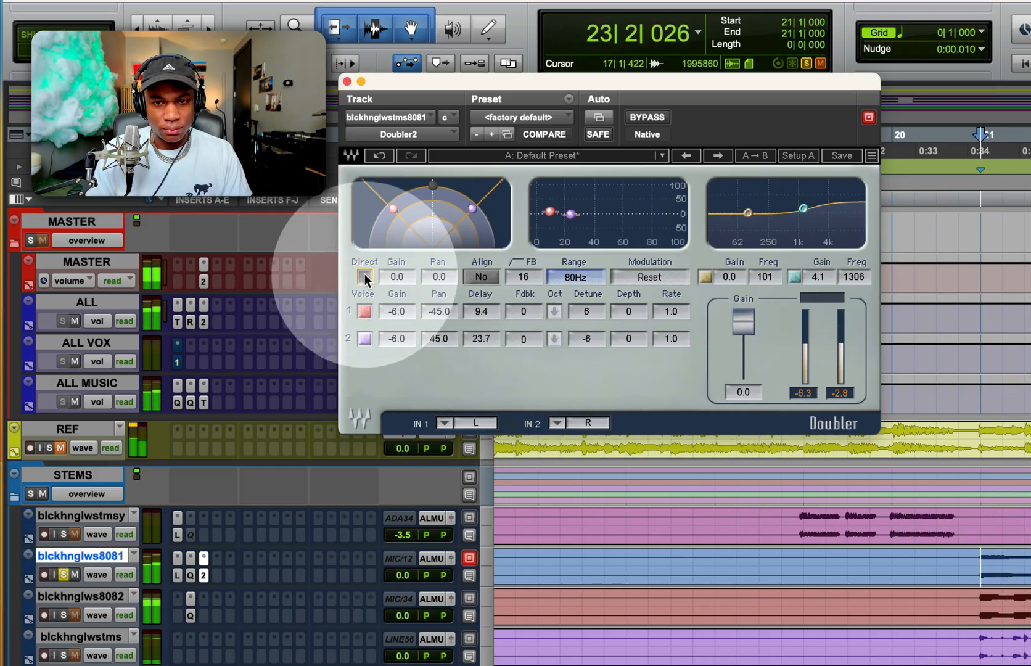
{"action": "left_click", "coordinate": [364, 276]}
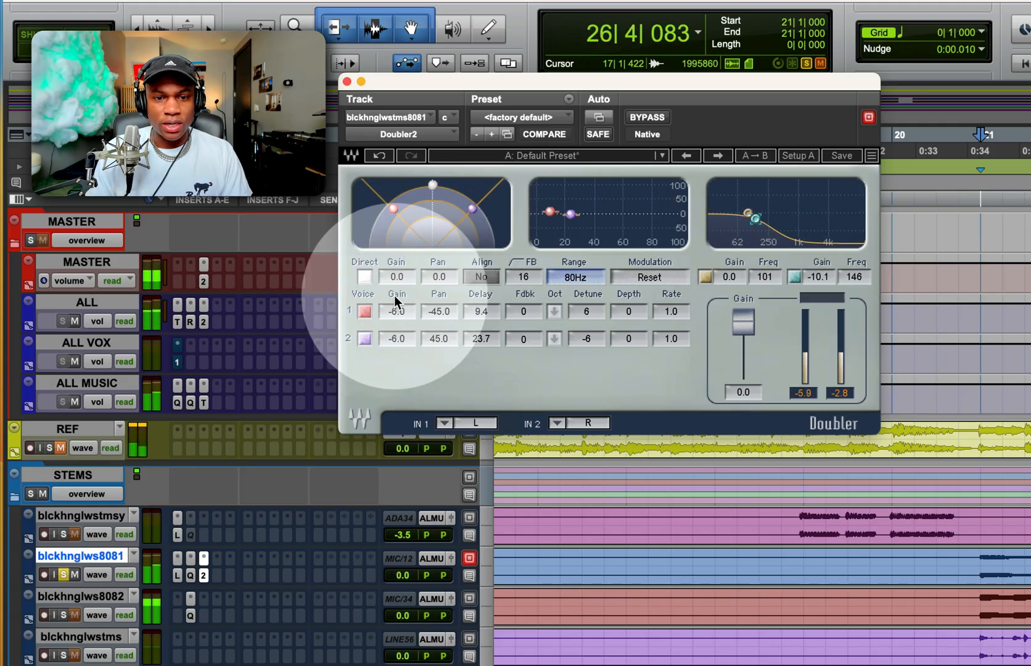
{"action": "left_click_drag", "start_coordinate": [394, 297], "coordinate": [404, 337]}
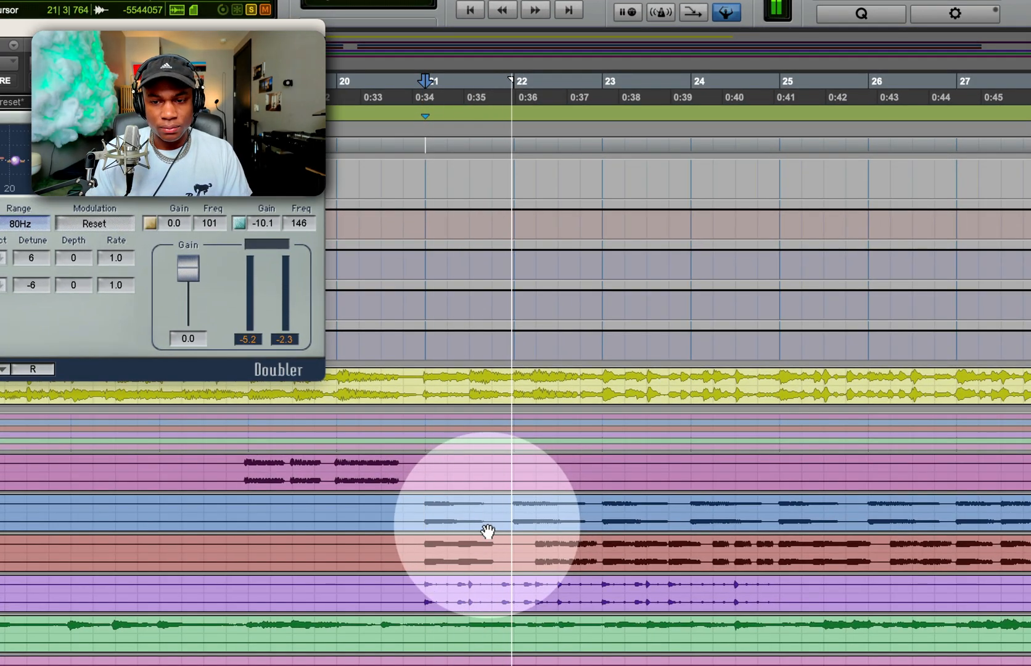
{"action": "left_click", "coordinate": [487, 531]}
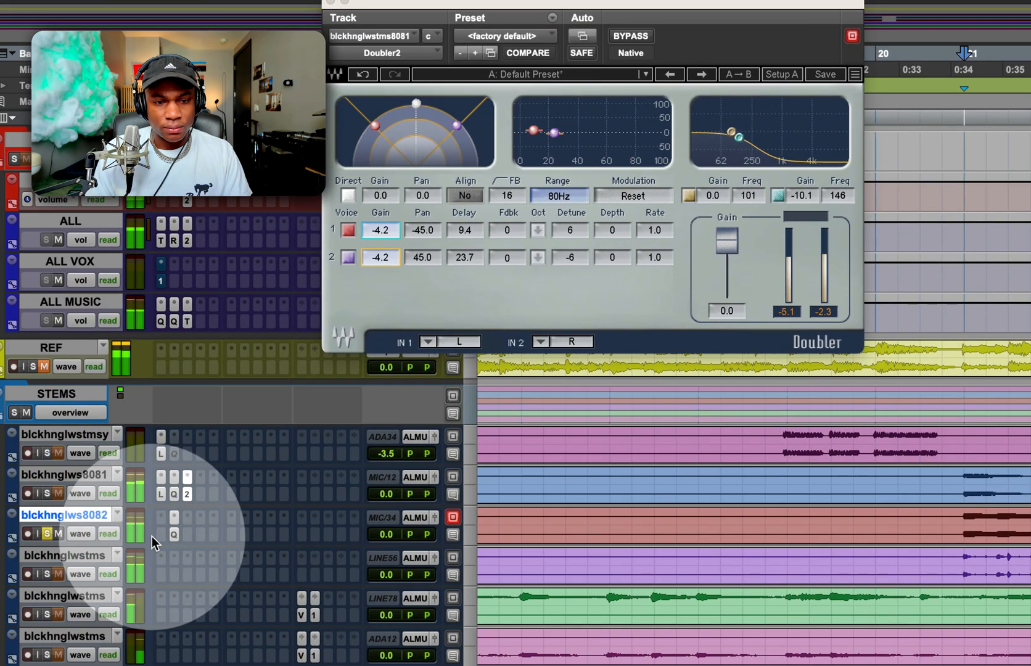
Insert S1 Imager (stereo) before the EQ on the 8082 stem and set its width to 0.24
{"action": "left_click", "coordinate": [158, 535]}
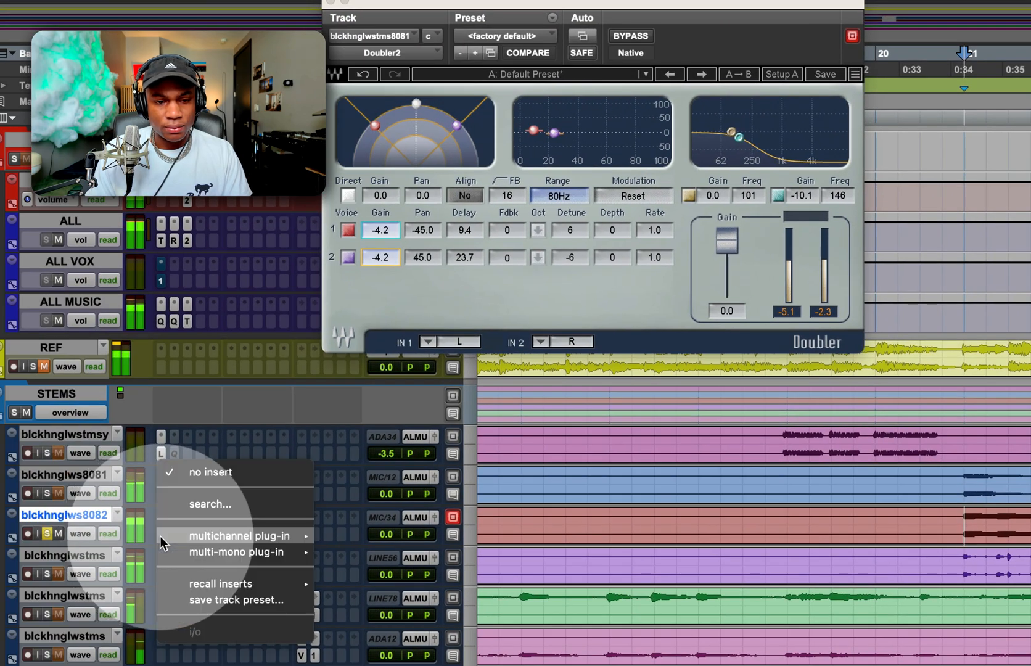
{"action": "key", "text": "Escape"}
{"action": "left_click", "coordinate": [174, 516]}
{"action": "type", "text": "s"}
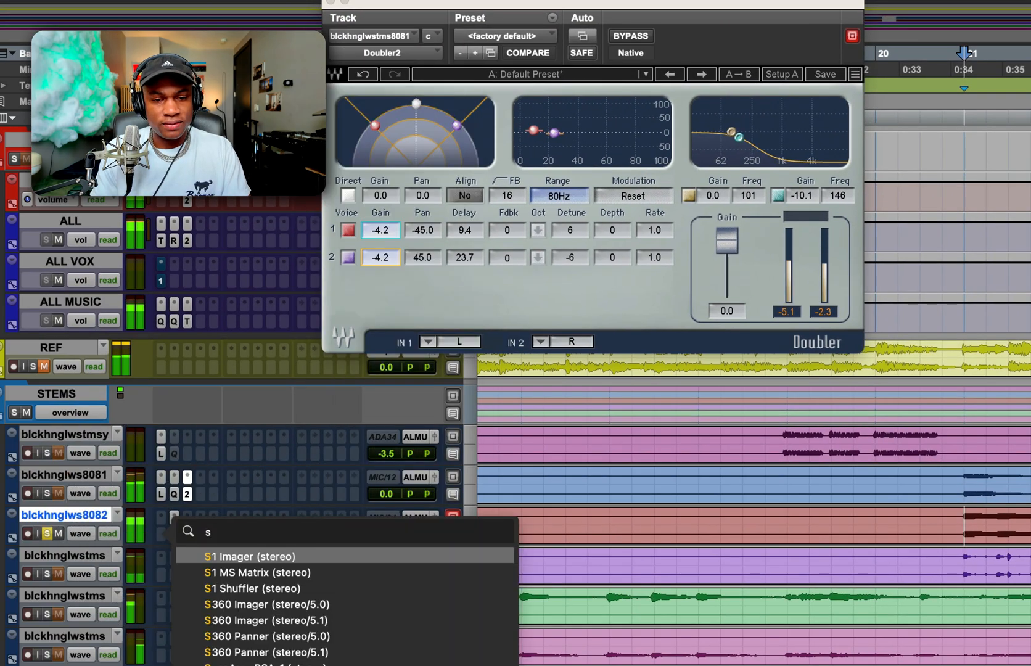
{"action": "key", "text": "Return"}
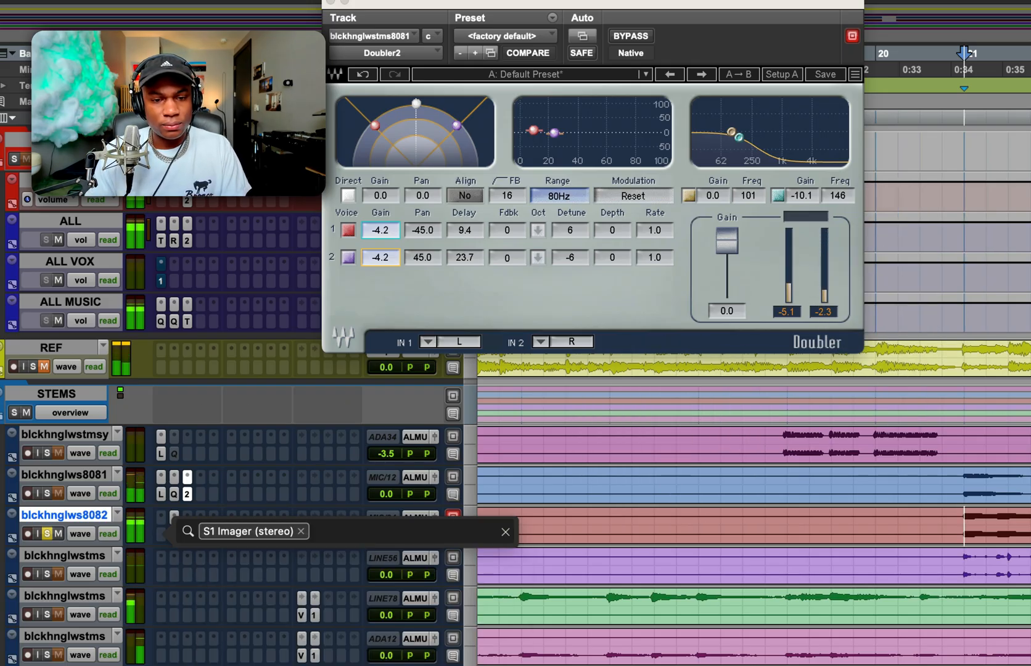
{"action": "left_click_drag", "start_coordinate": [396, 206], "coordinate": [397, 256]}
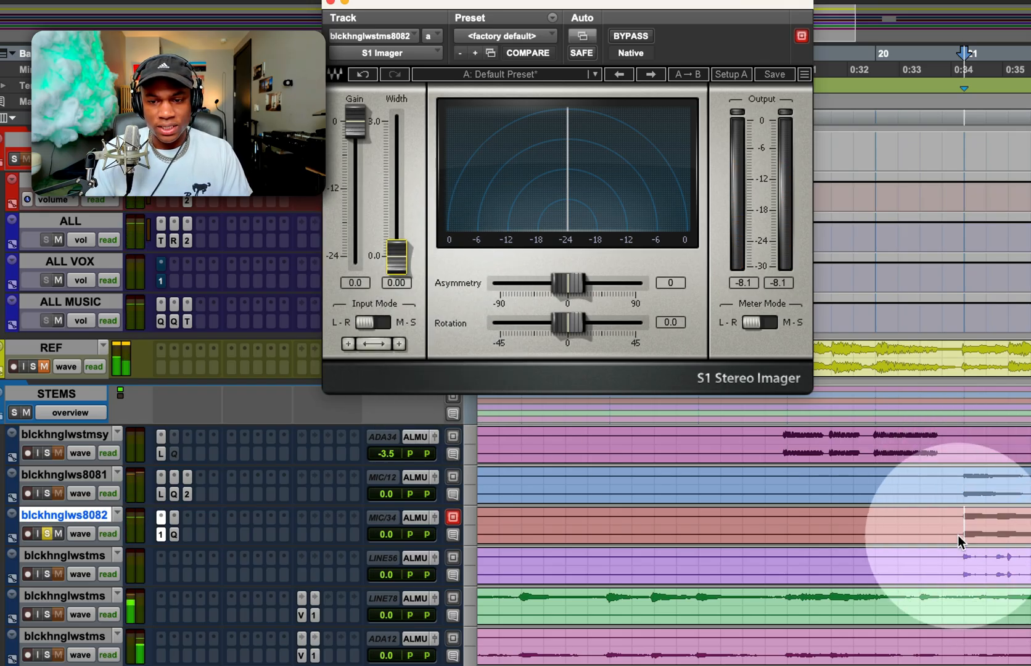
{"action": "left_click_drag", "start_coordinate": [397, 258], "coordinate": [400, 241]}
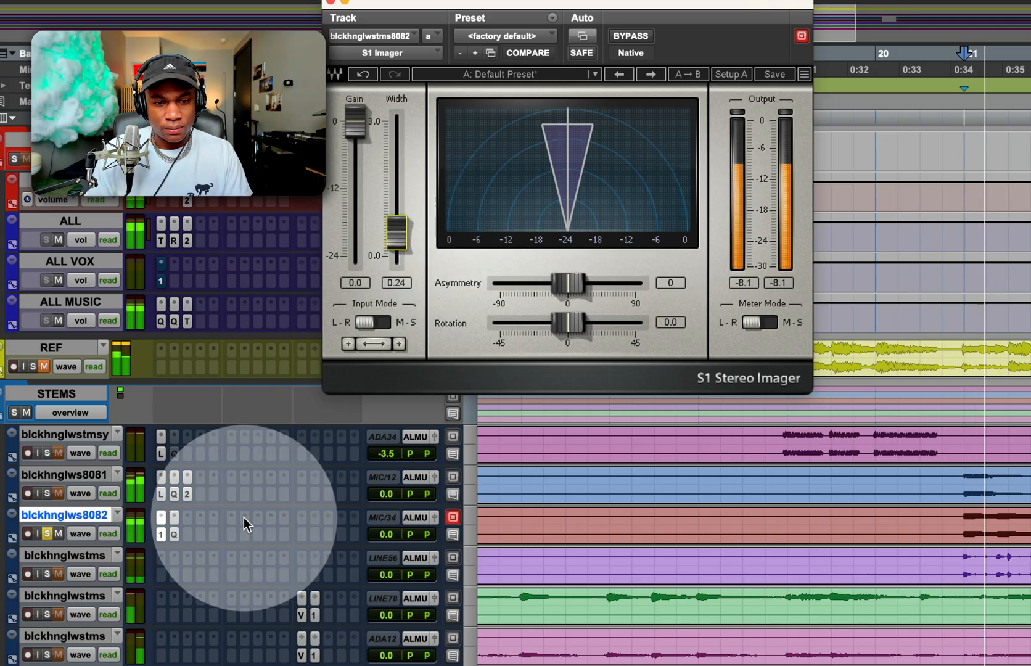
Solo the 8081 stem alongside 8082 and insert UAD Little Labs VOG ahead of S1 Imager on the 8082 stem
{"action": "left_click", "coordinate": [48, 494]}
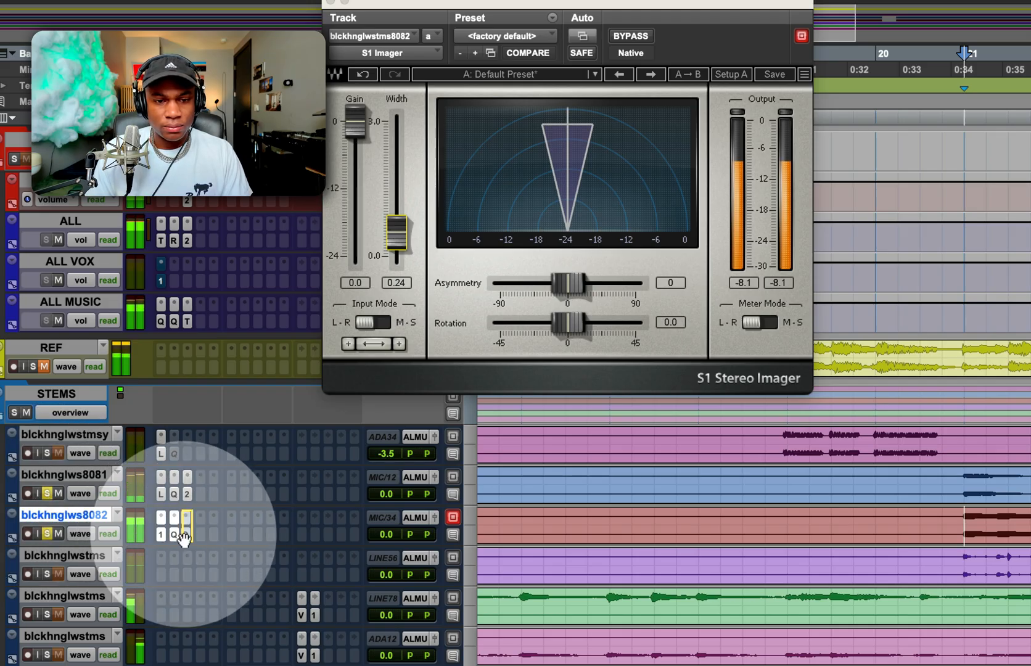
{"action": "mouse_move", "coordinate": [174, 534]}
{"action": "left_mouse_down"}
{"action": "mouse_move", "coordinate": [188, 534]}
{"action": "mouse_move", "coordinate": [174, 534]}
{"action": "left_mouse_up"}
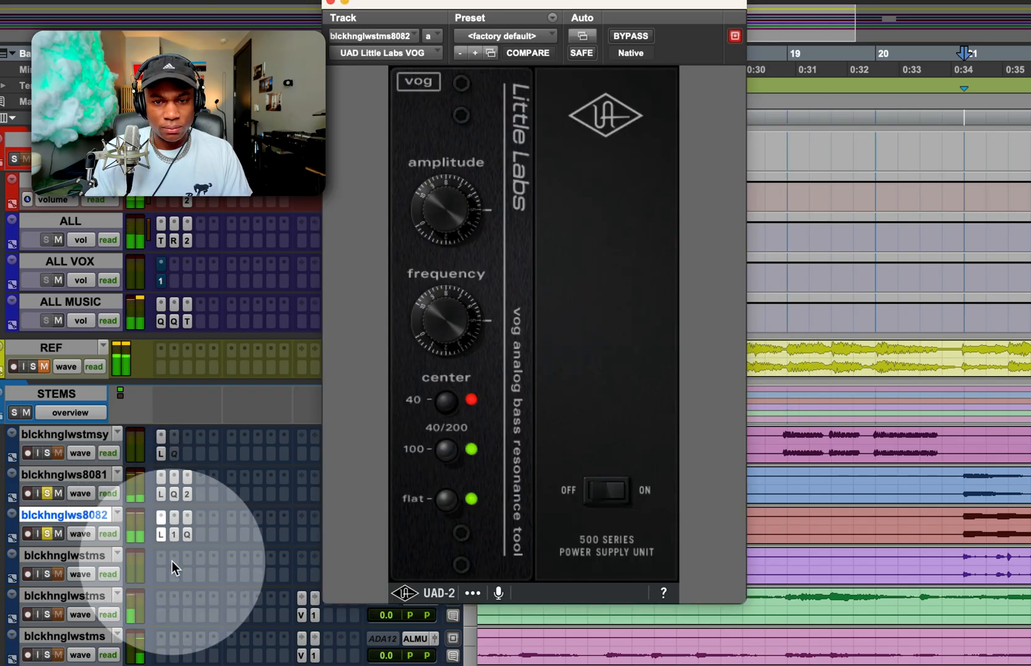
{"action": "left_click", "coordinate": [160, 533]}
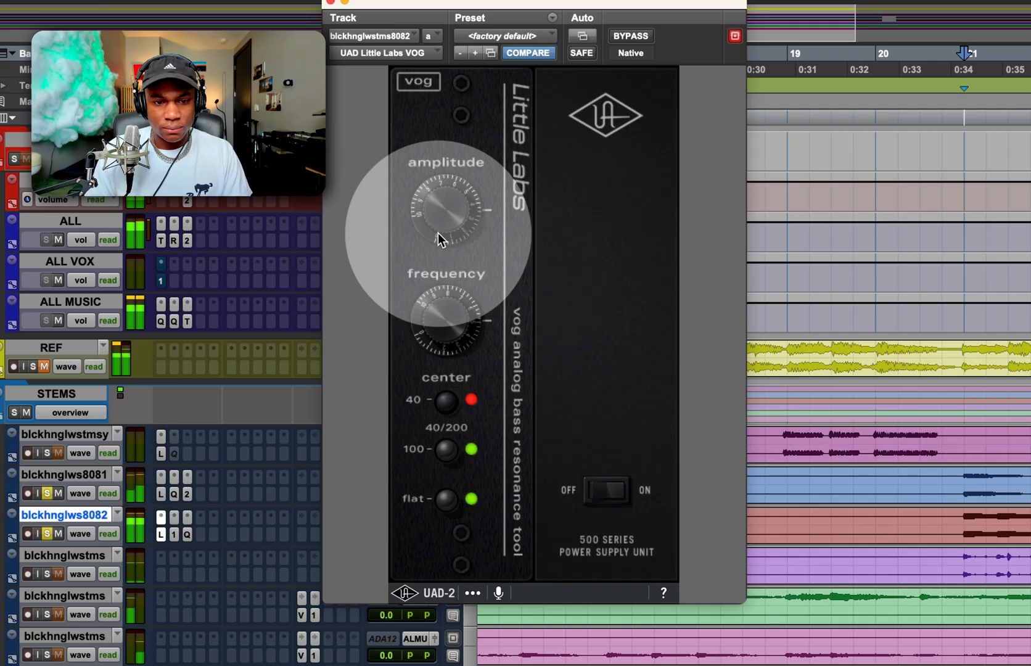
{"action": "key", "text": "super+w"}
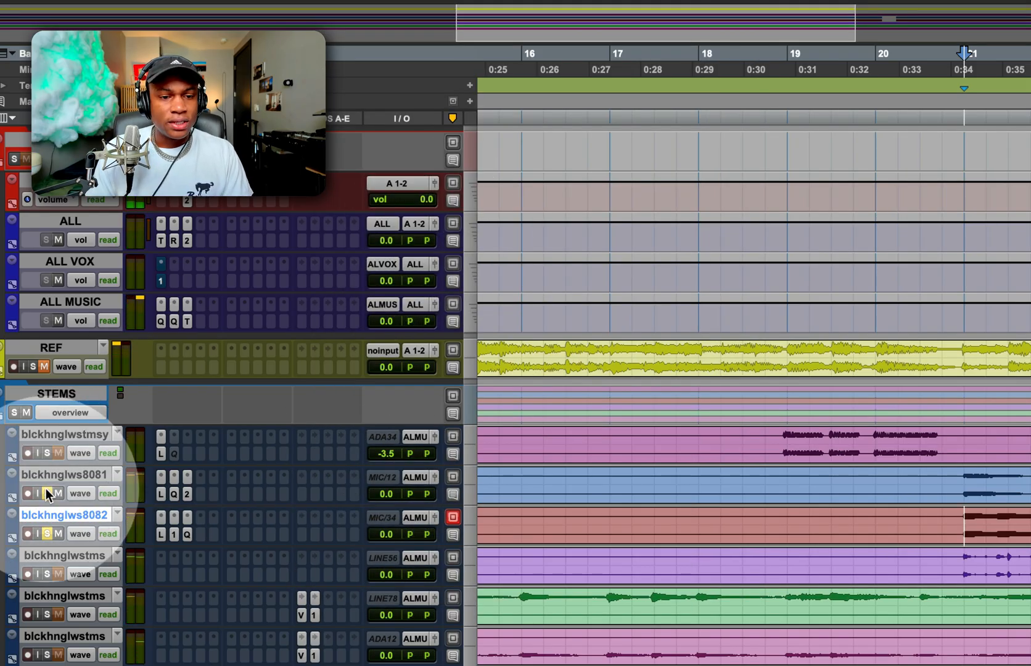
Insert Quikquak UpStereo (stereo) on the drums stem and play the stem from bar 21 with the plug-in bypassed and active
{"action": "left_click", "coordinate": [964, 534]}
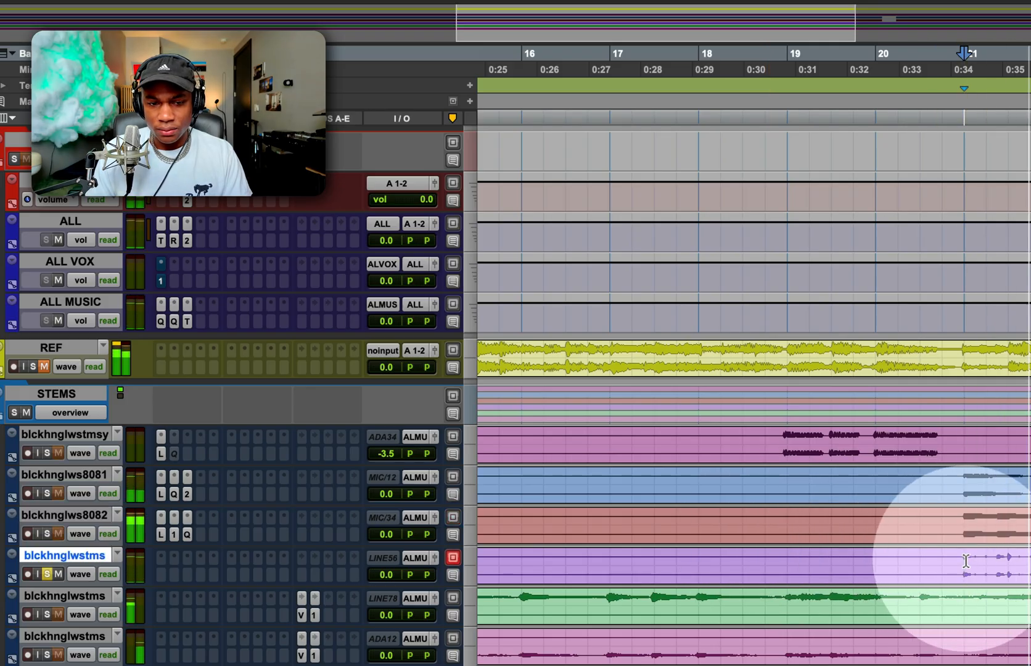
{"action": "left_click", "coordinate": [175, 557]}
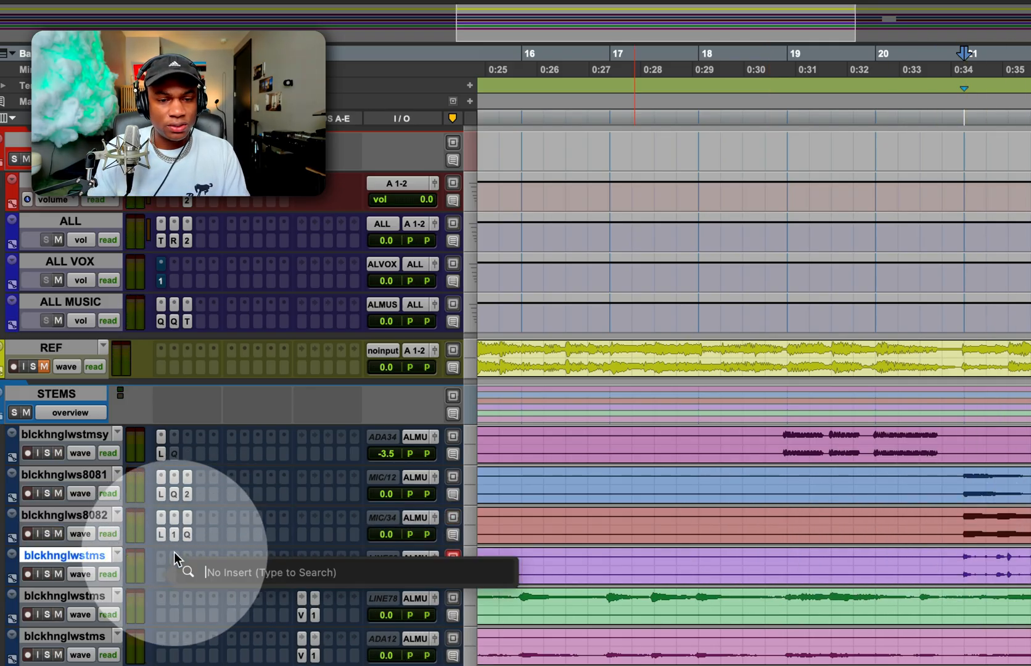
{"action": "left_click", "coordinate": [161, 579]}
{"action": "left_click", "coordinate": [167, 576]}
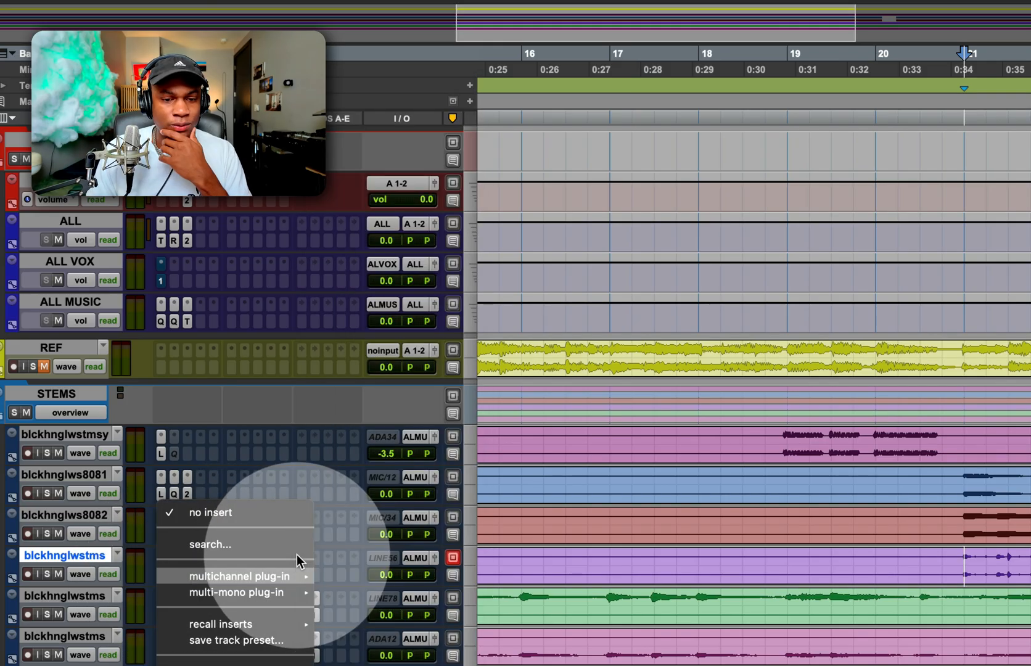
{"action": "mouse_move", "coordinate": [299, 574]}
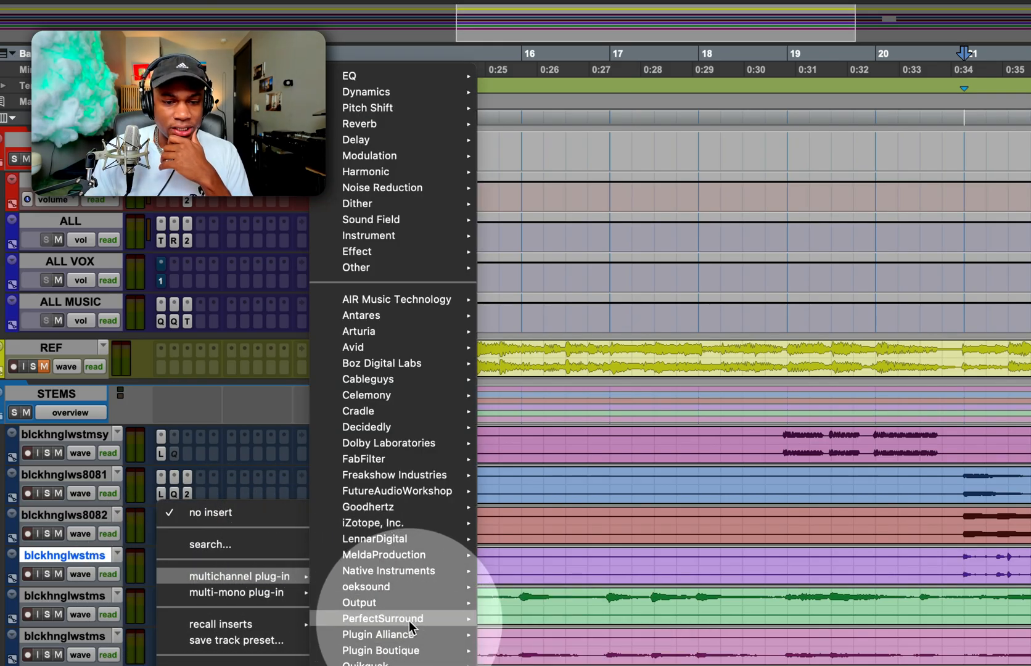
{"action": "mouse_move", "coordinate": [464, 664]}
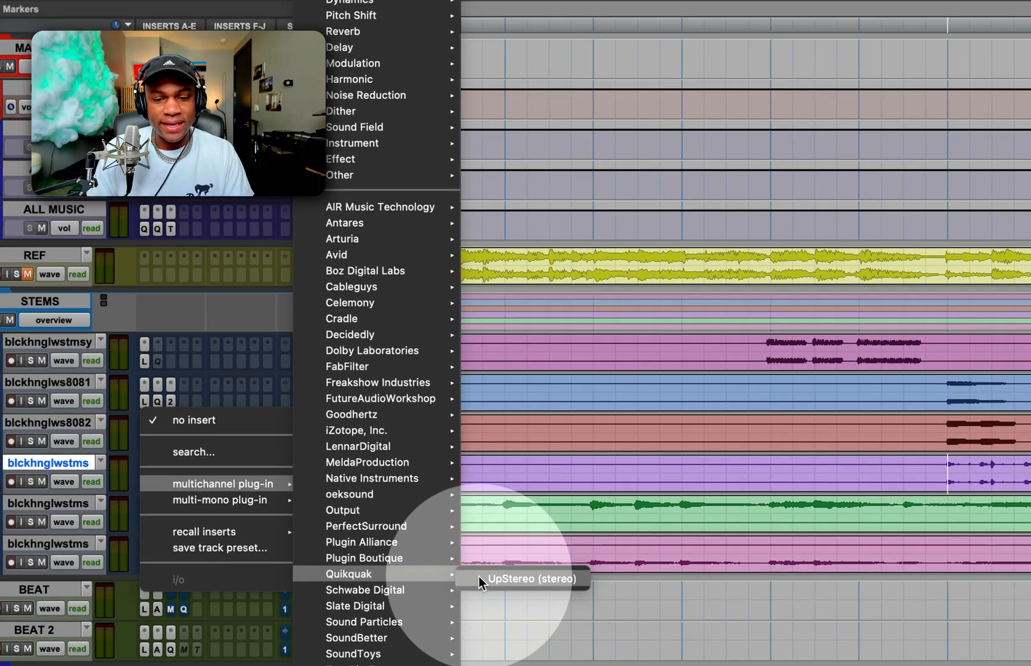
{"action": "left_click", "coordinate": [481, 577]}
{"action": "key", "text": "space"}
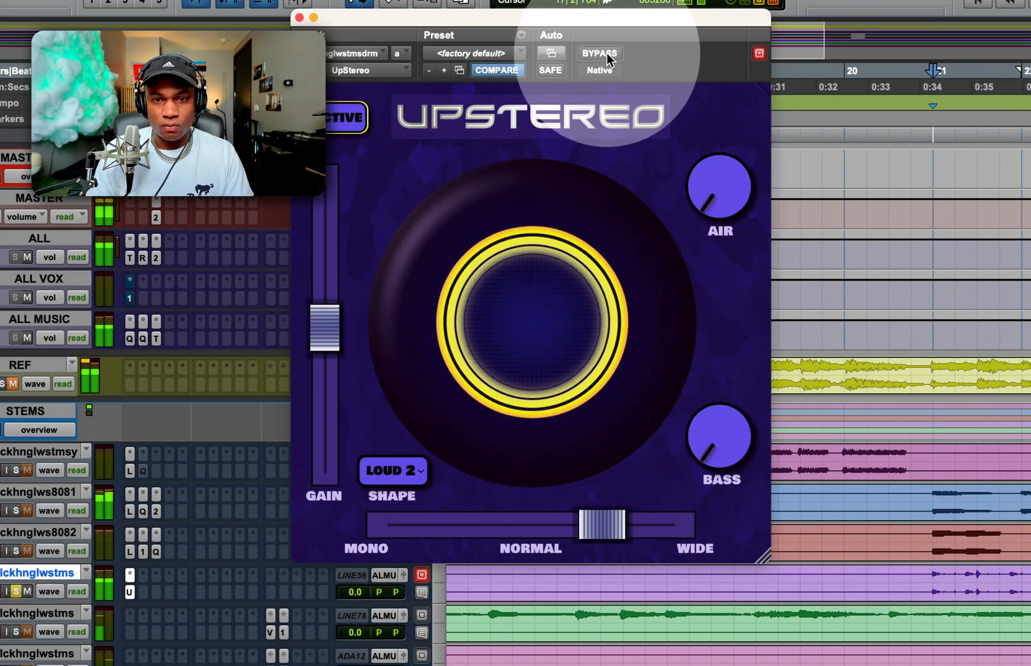
{"action": "left_click", "coordinate": [607, 53]}
{"action": "left_click", "coordinate": [607, 53]}
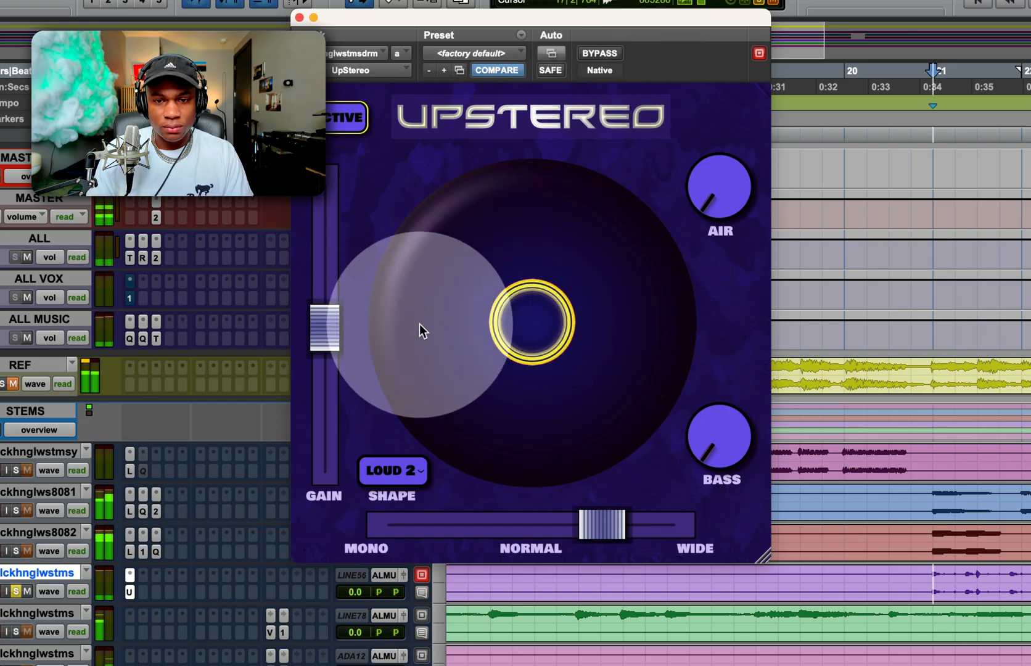
Turn UpStereo's Air and Bass down, set its width to NORMAL and raise its gain slightly
{"action": "mouse_move", "coordinate": [734, 189]}
{"action": "left_mouse_down"}
{"action": "mouse_move", "coordinate": [711, 20]}
{"action": "mouse_move", "coordinate": [718, 191]}
{"action": "left_mouse_up"}
{"action": "left_click_drag", "start_coordinate": [726, 470], "coordinate": [709, 448]}
{"action": "left_click_drag", "start_coordinate": [557, 519], "coordinate": [528, 535]}
{"action": "left_click", "coordinate": [324, 322]}
{"action": "mouse_move", "coordinate": [325, 322]}
{"action": "left_mouse_down"}
{"action": "mouse_move", "coordinate": [321, 282]}
{"action": "mouse_move", "coordinate": [321, 313]}
{"action": "left_mouse_up"}
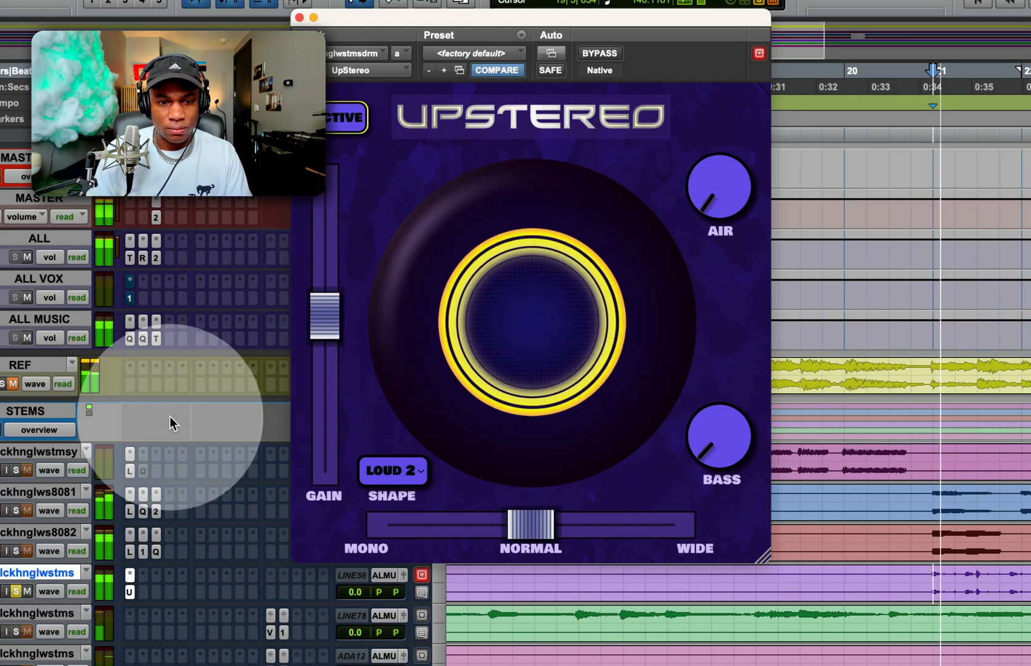
Compare the drums with UpStereo bypassed and active, and set its shape to DIST 1
{"action": "left_click", "coordinate": [591, 54]}
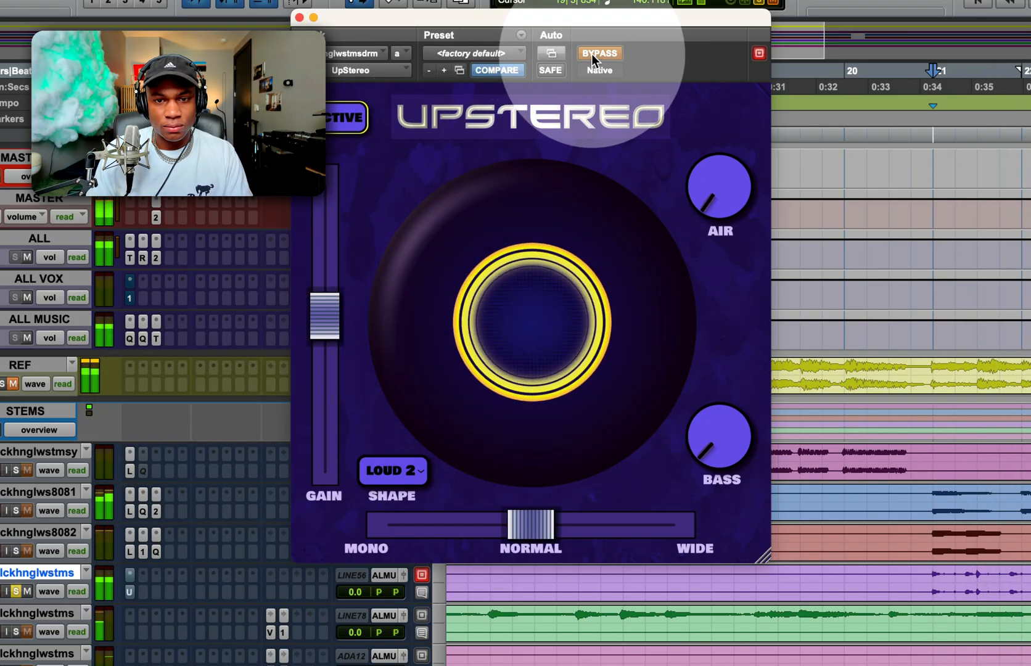
{"action": "left_click", "coordinate": [591, 54]}
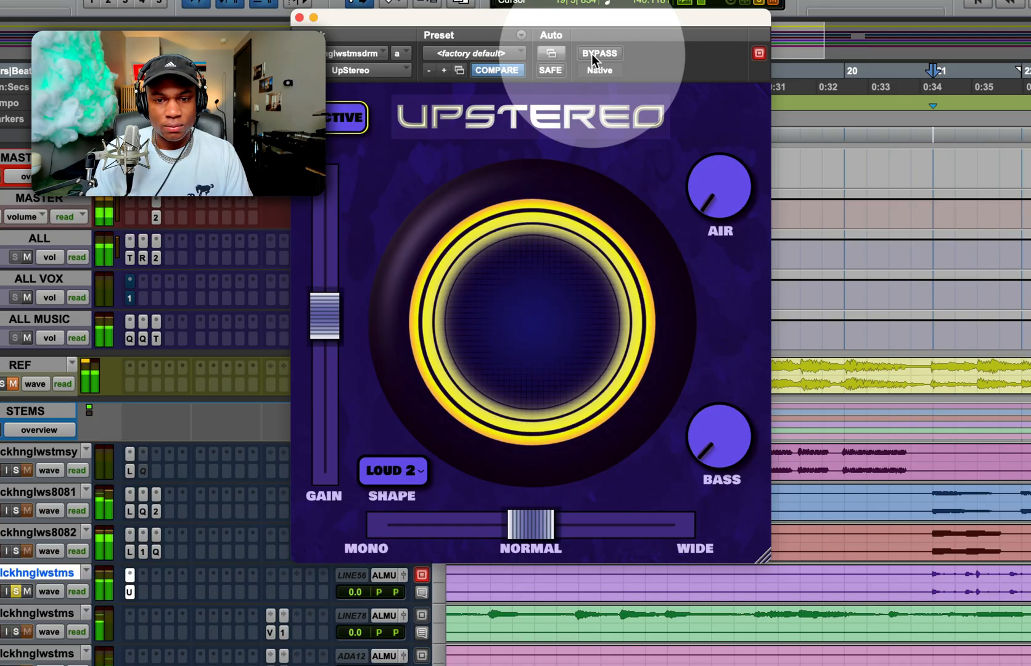
{"action": "left_click", "coordinate": [391, 470]}
{"action": "left_click", "coordinate": [408, 556]}
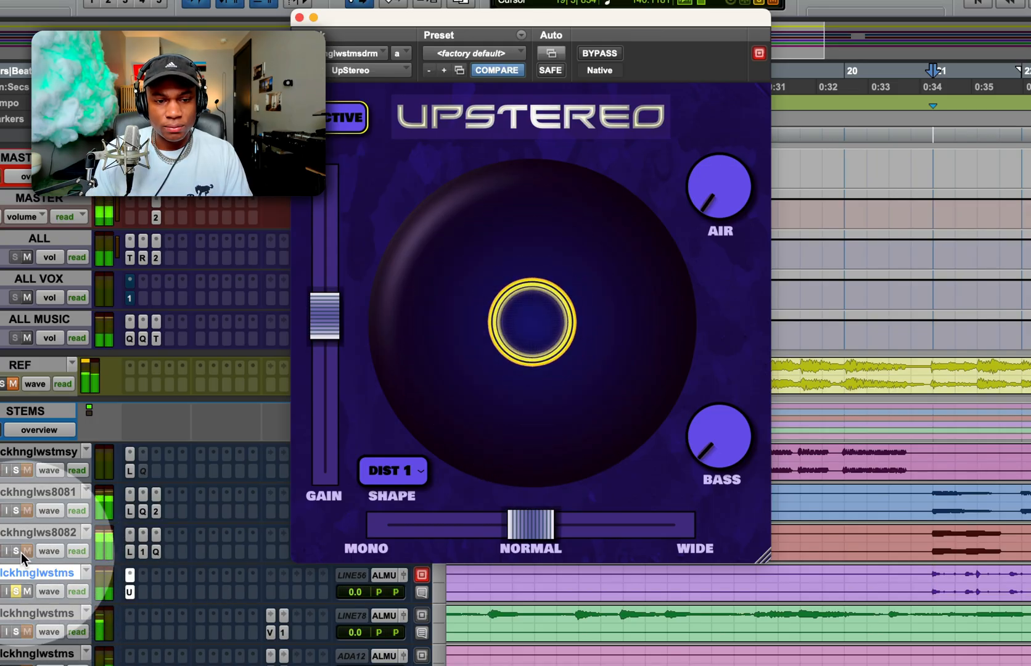
Audition both 808 stems together with the drums, unsolo all three stems and close UpStereo
{"action": "left_click", "coordinate": [17, 550]}
{"action": "left_click", "coordinate": [16, 511]}
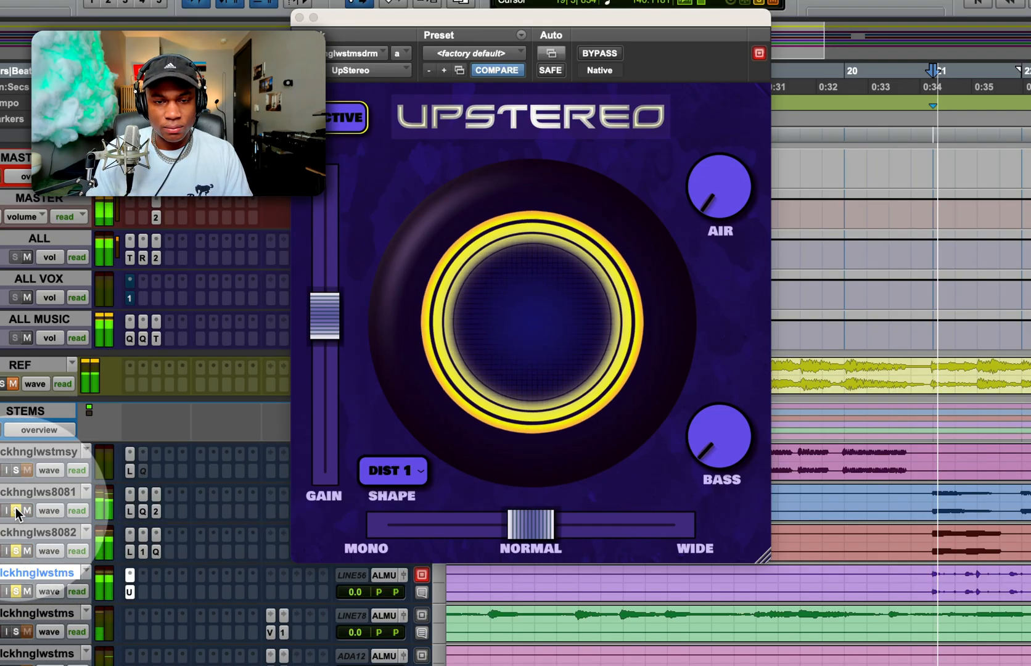
{"action": "left_click", "coordinate": [19, 550]}
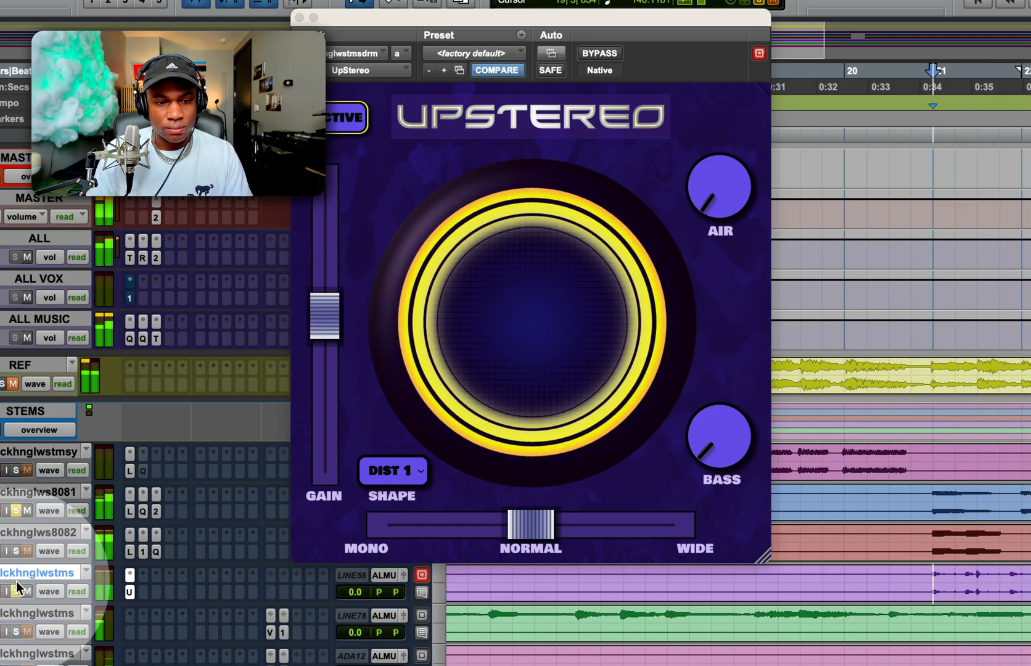
{"action": "left_click", "coordinate": [17, 590]}
{"action": "left_click", "coordinate": [18, 512]}
{"action": "key", "text": "super+w"}
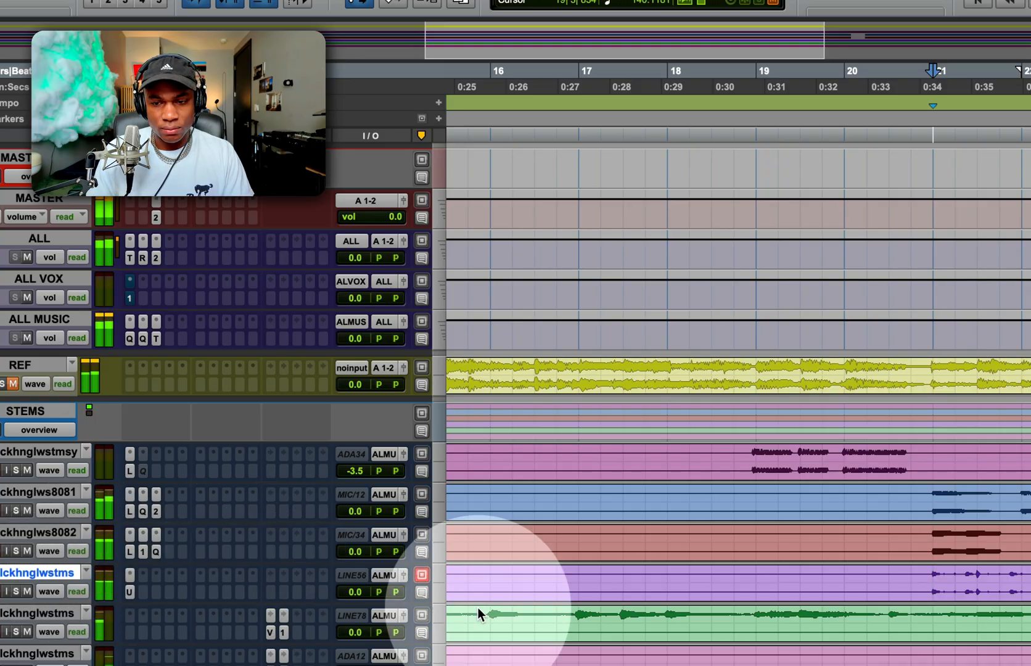
Play the stems from bar 21 and compare them with the REF track around bars 17 and 31
{"action": "left_click", "coordinate": [932, 534]}
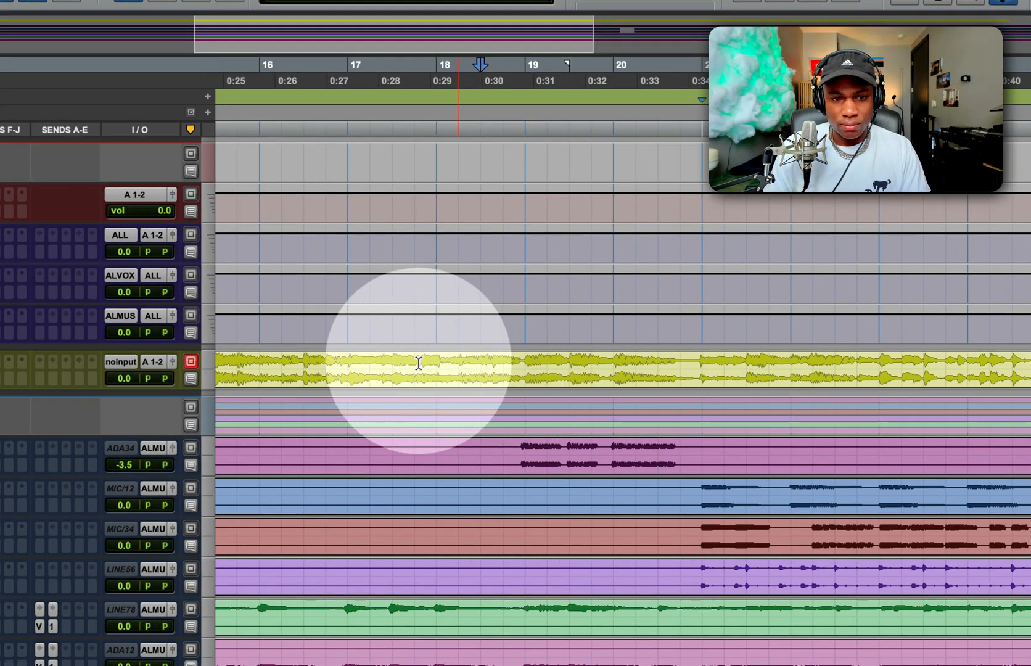
{"action": "left_click", "coordinate": [346, 360]}
{"action": "scroll", "coordinate": [1023, 361], "scroll_direction": "right", "scroll_amount": 10}
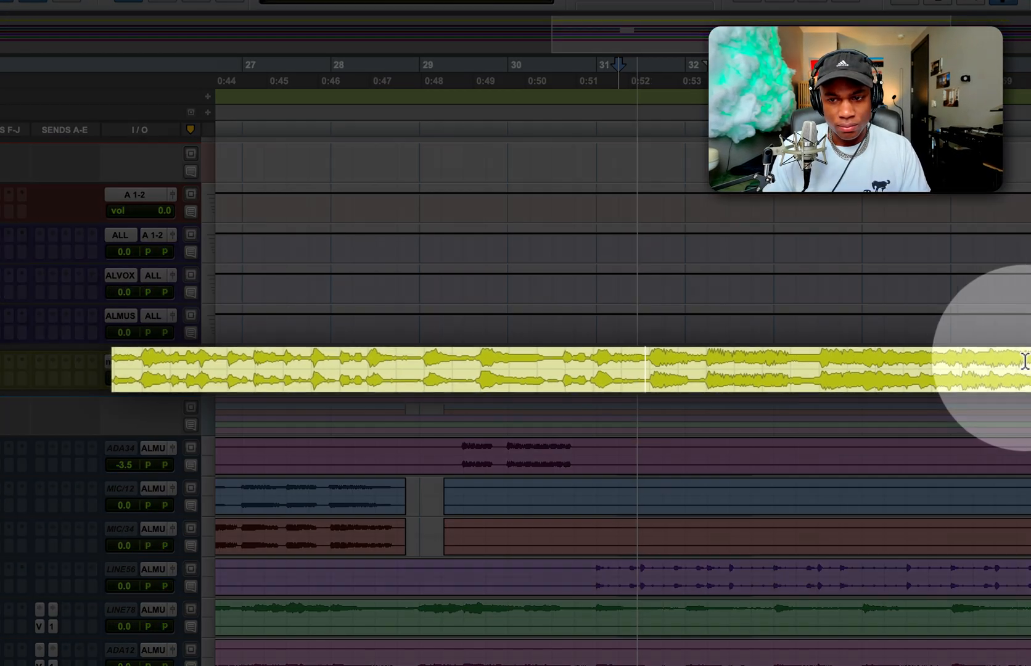
{"action": "scroll", "coordinate": [1029, 358], "scroll_direction": "right", "scroll_amount": 6}
{"action": "scroll", "coordinate": [889, 396], "scroll_direction": "left", "scroll_amount": 6}
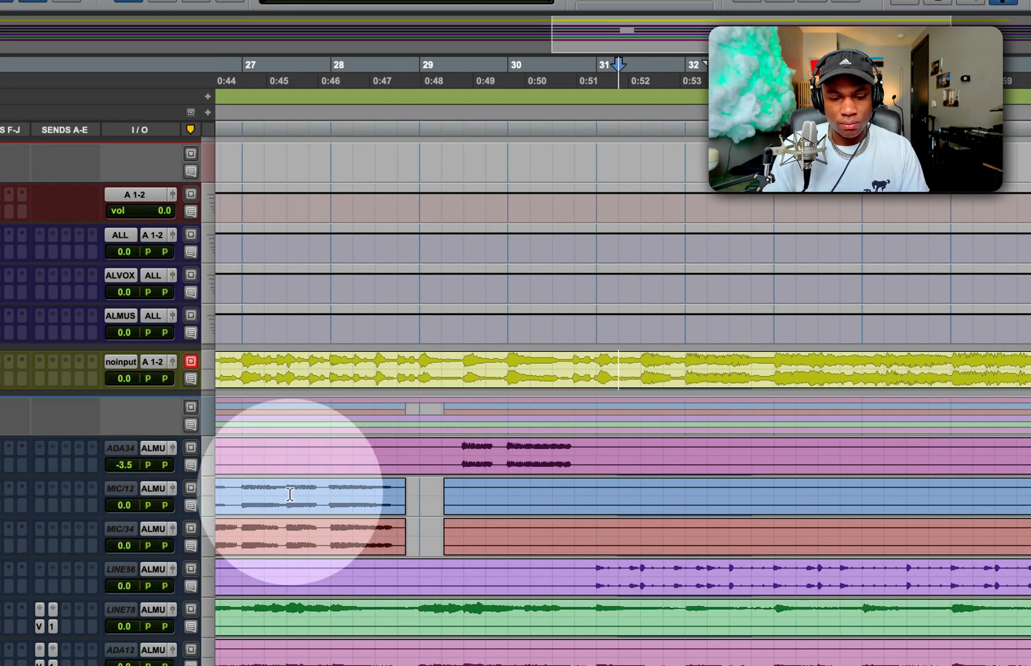
Create one stereo Aux Input track named BASS directly below the 8082 stem
{"action": "key", "text": "r"}
{"action": "key", "text": "r"}
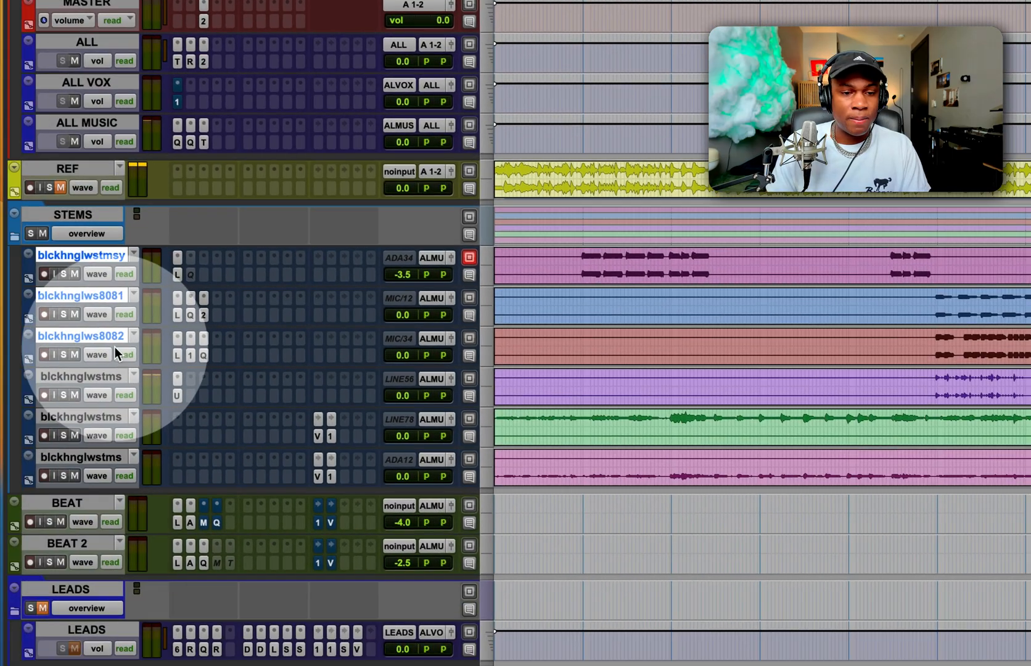
{"action": "left_click", "coordinate": [97, 335]}
{"action": "key", "text": "super+shift+n"}
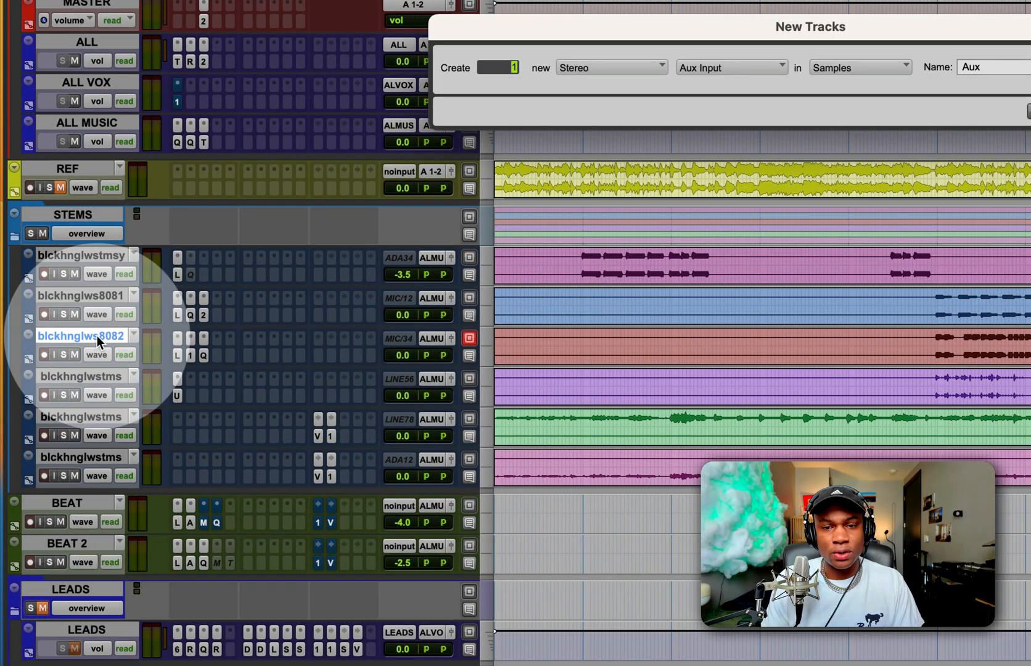
{"action": "type", "text": "BASS"}
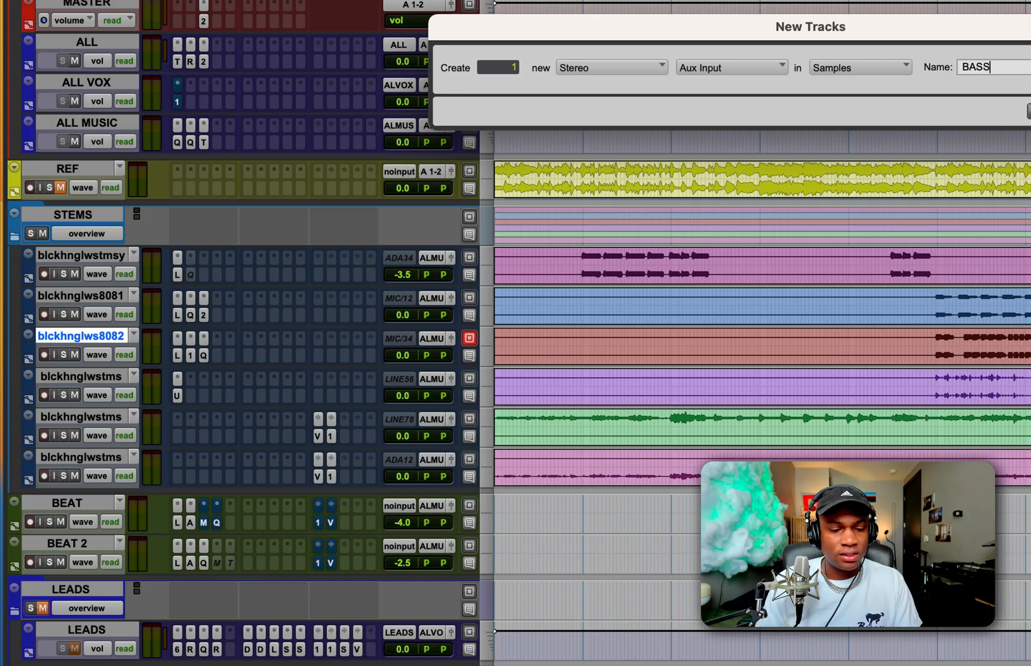
{"action": "key", "text": "Return"}
Route the synth bass and both 808 stems to the BASS track and colour that track bright green
{"action": "left_click", "coordinate": [115, 339]}
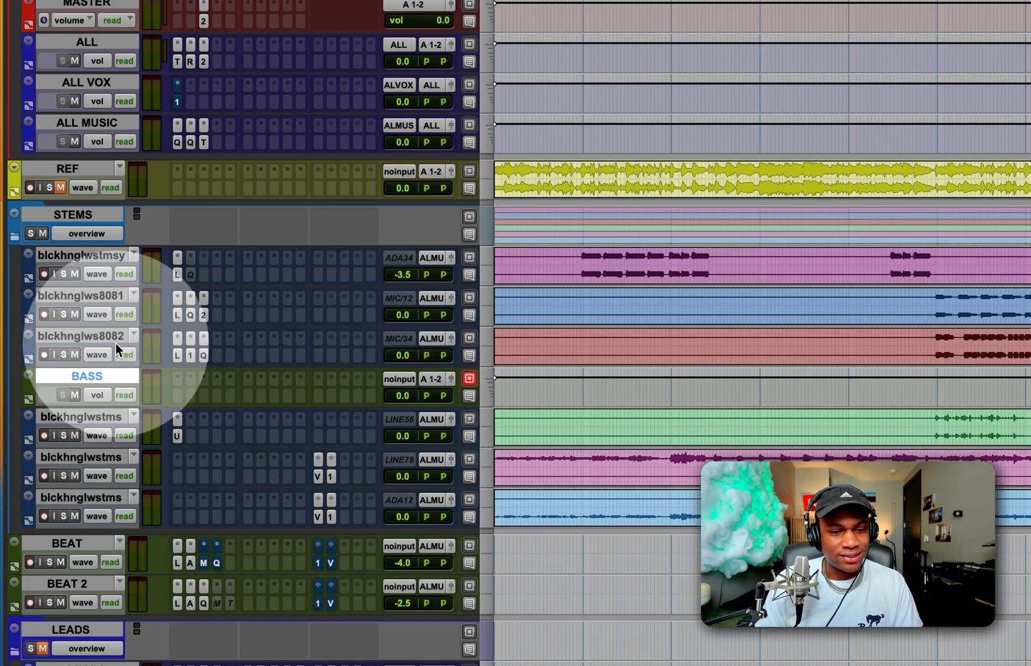
{"action": "left_click", "coordinate": [101, 264], "text": "shift"}
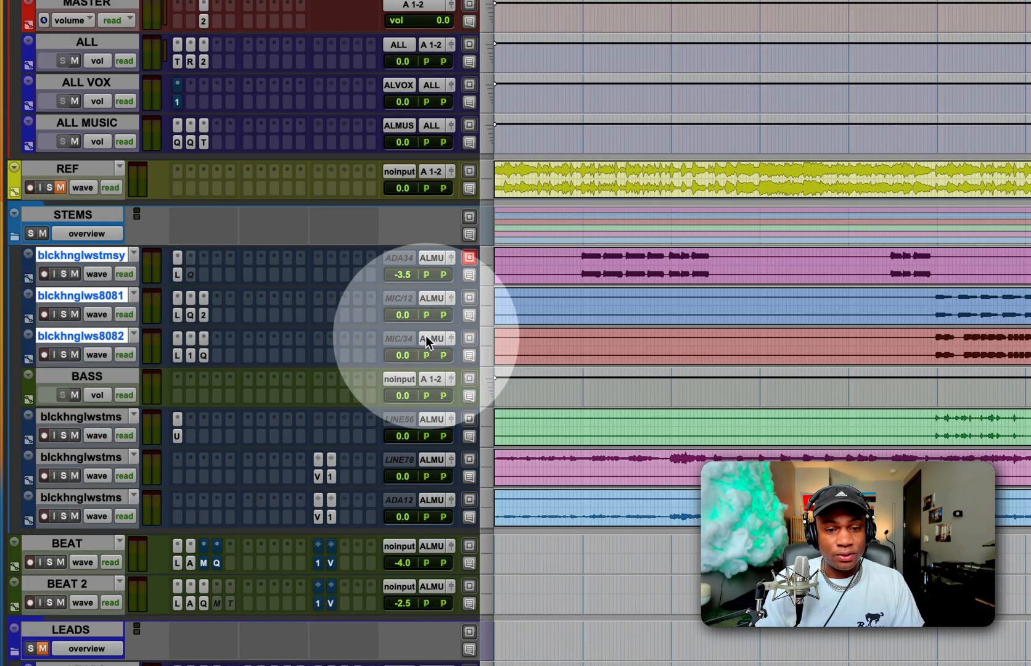
{"action": "left_click", "coordinate": [431, 338]}
{"action": "mouse_move", "coordinate": [449, 365]}
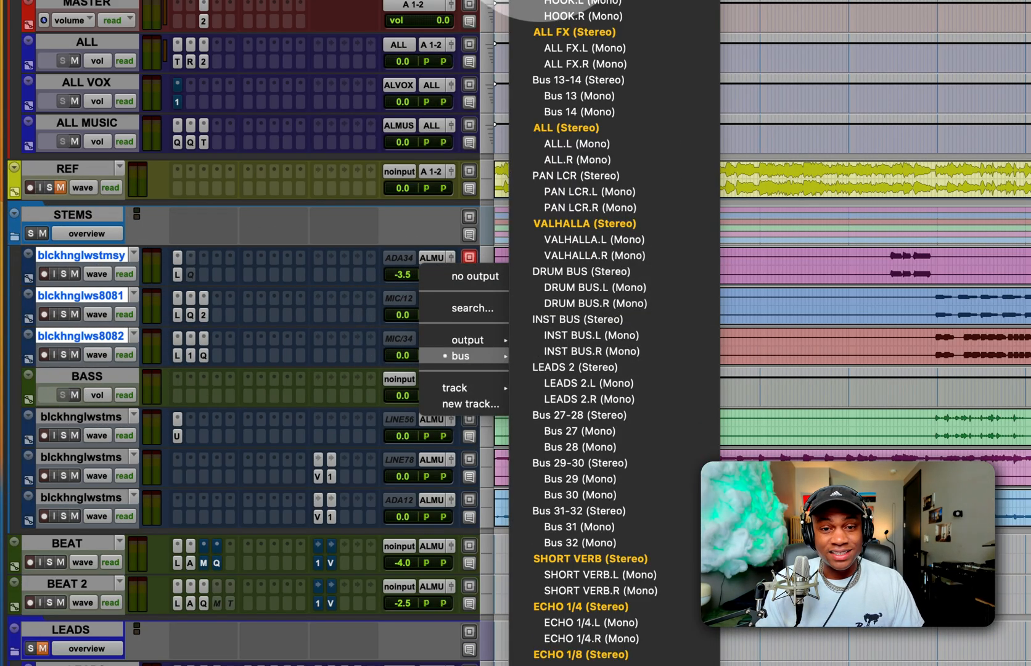
{"action": "mouse_move", "coordinate": [454, 387]}
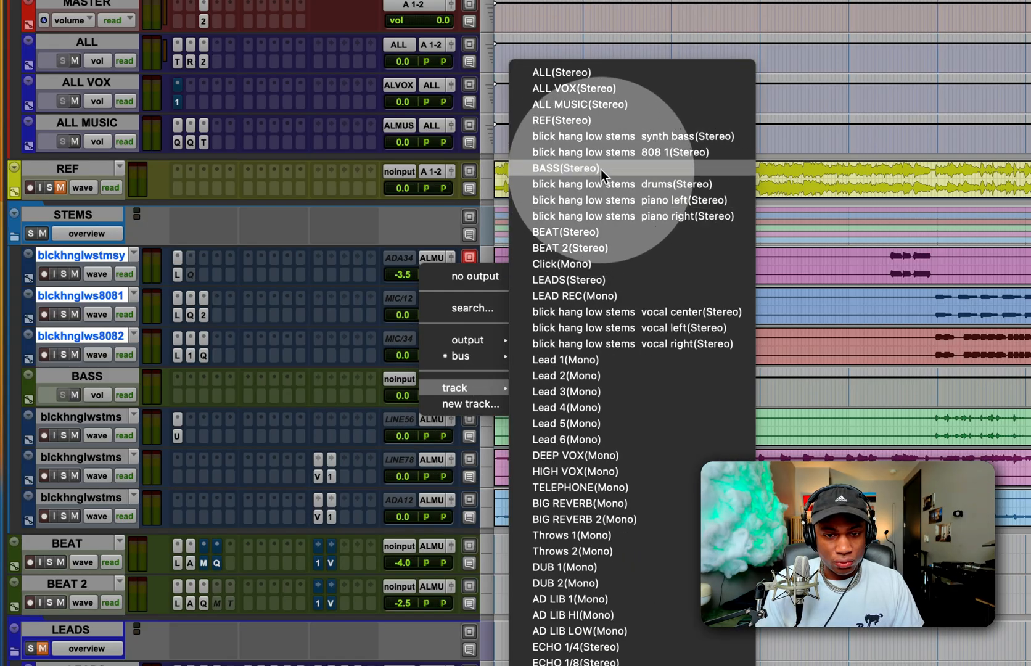
{"action": "left_click", "coordinate": [601, 177]}
{"action": "left_click", "coordinate": [31, 389]}
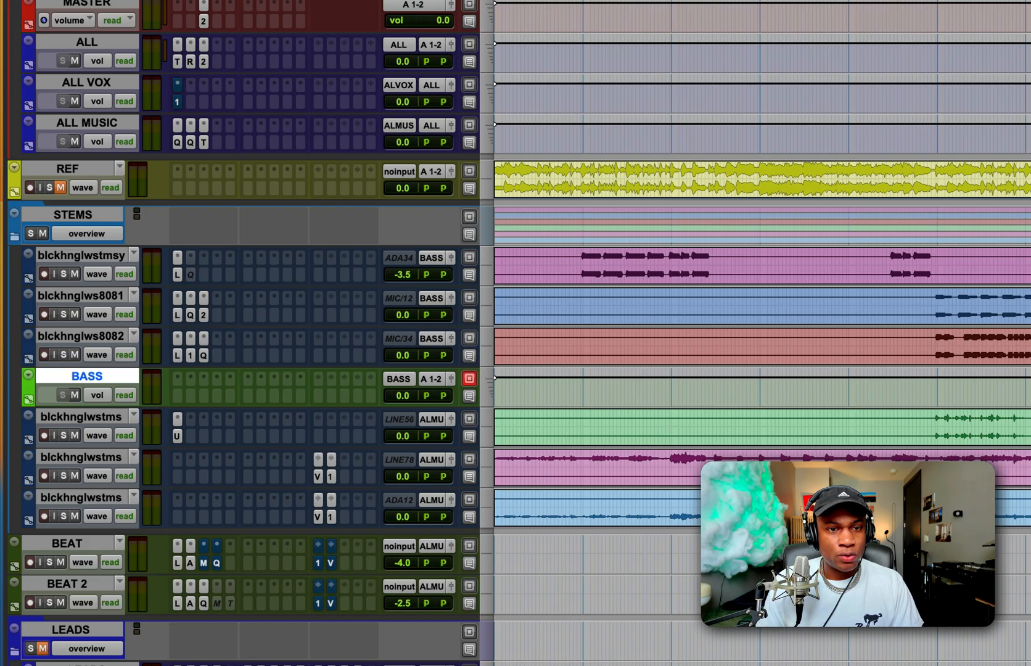
Insert CLA Bass (stereo) in the first insert slot of the BASS track
{"action": "left_click", "coordinate": [185, 335]}
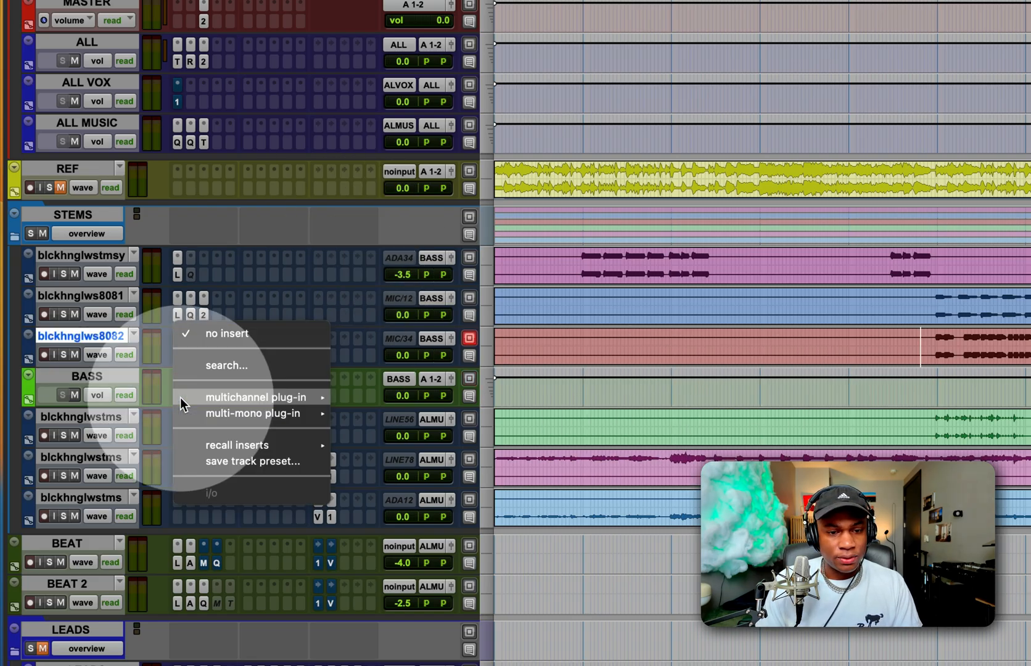
{"action": "left_click", "coordinate": [211, 360]}
{"action": "type", "text": "cla"}
{"action": "key", "text": "Down"}
{"action": "key", "text": "Down"}
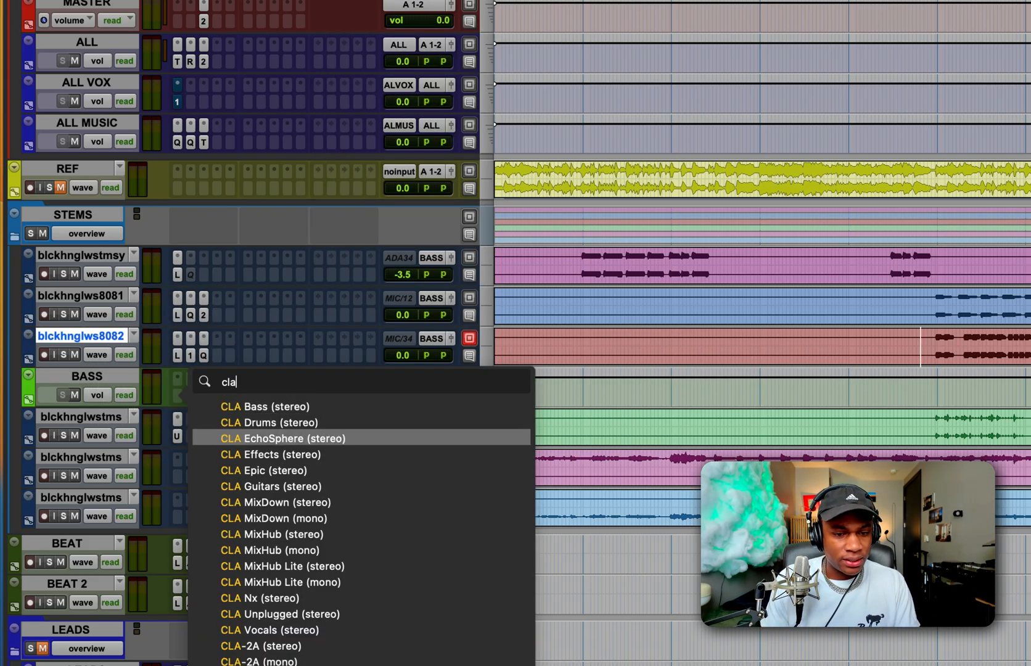
{"action": "key", "text": "Up"}
{"action": "key", "text": "Up"}
{"action": "key", "text": "Return"}
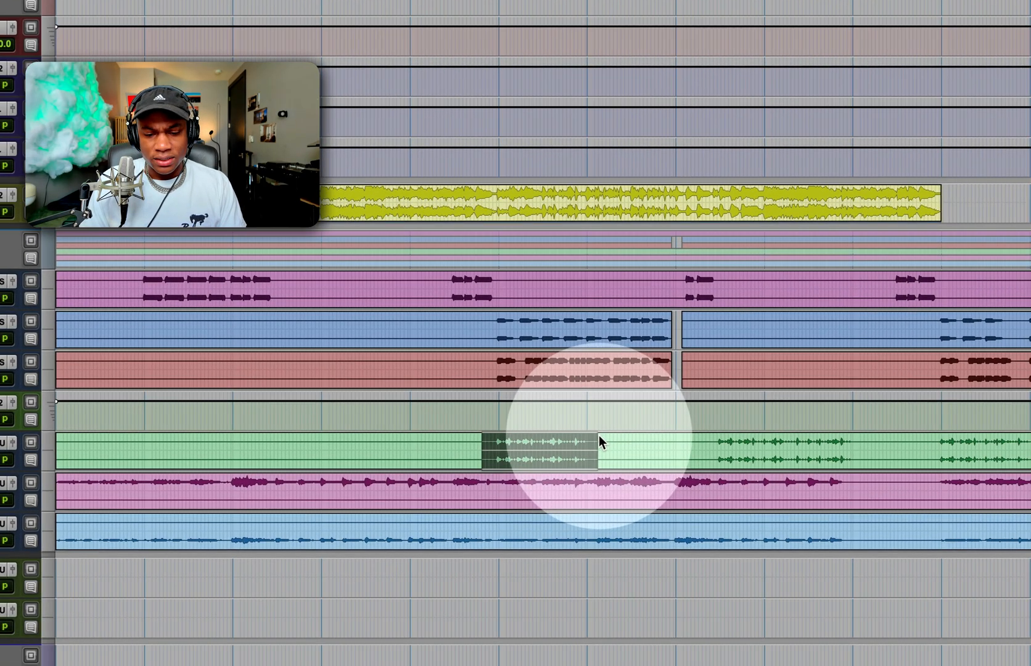
Insert the CLA-2A (stereo) compressor in the second insert slot of the green drum stem
{"action": "key", "text": "e"}
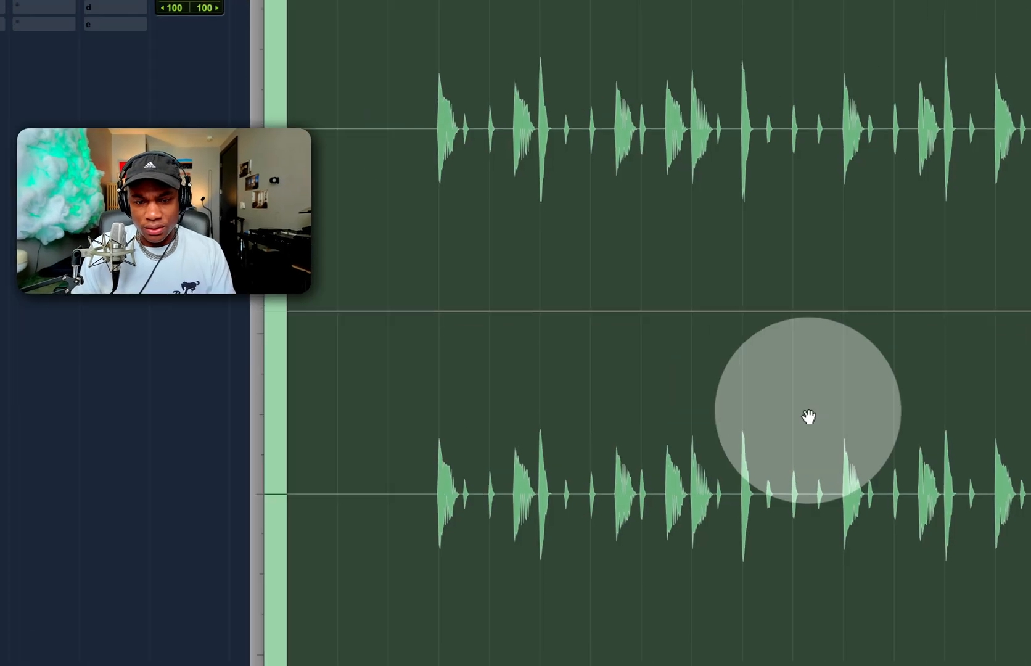
{"action": "key", "text": "e"}
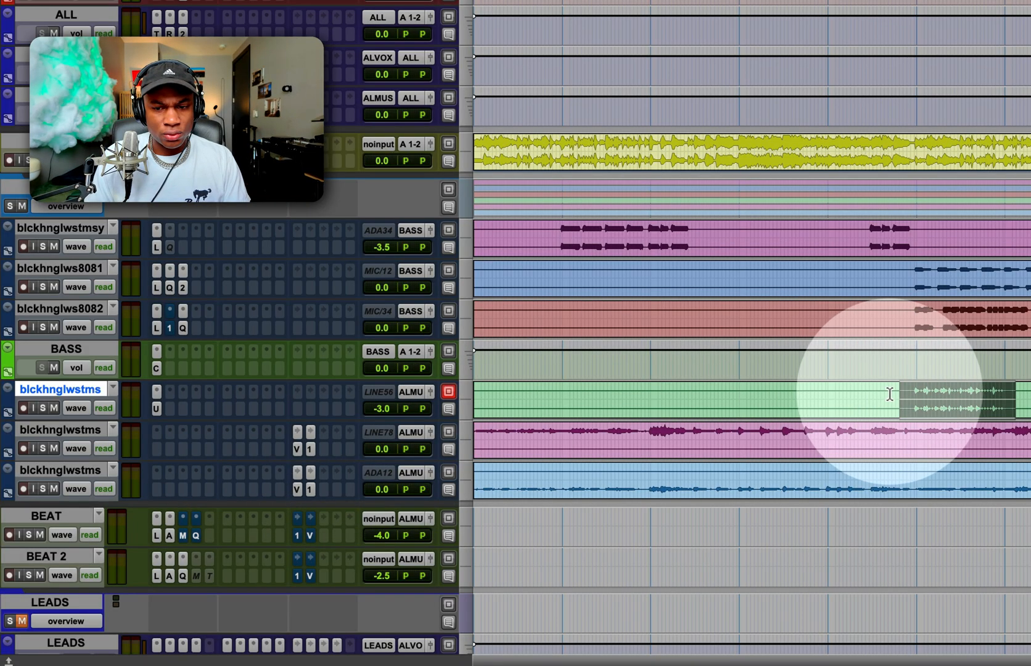
{"action": "left_click", "coordinate": [169, 408]}
{"action": "type", "text": "cla"}
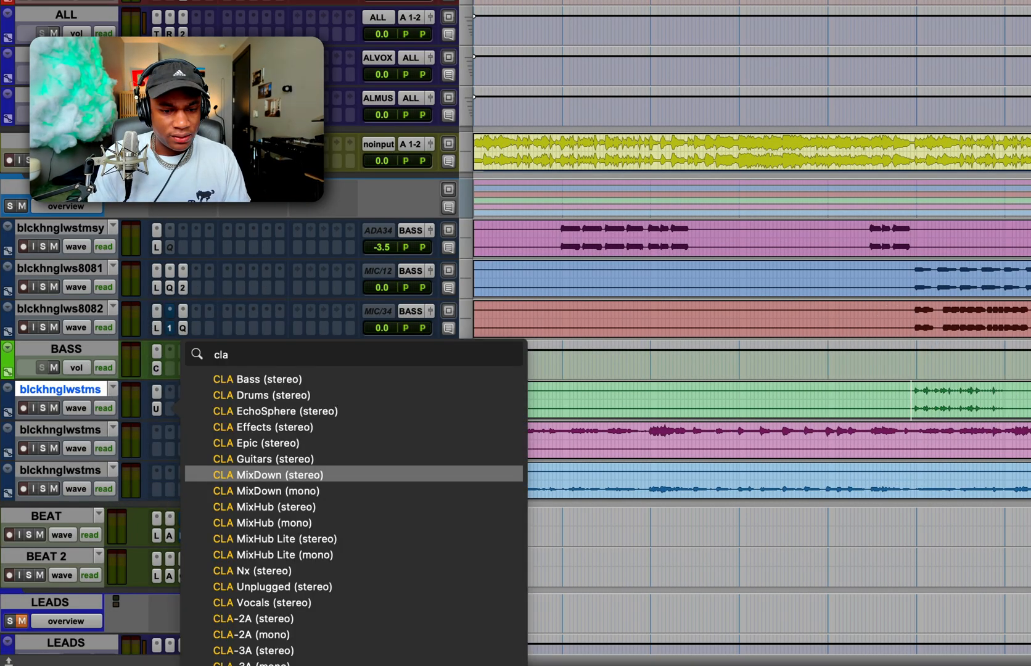
{"action": "key", "text": "Down"}
{"action": "key", "text": "Down"}
{"action": "key", "text": "Down"}
{"action": "key", "text": "Down"}
{"action": "key", "text": "Down"}
{"action": "key", "text": "Down"}
{"action": "key", "text": "Down"}
{"action": "key", "text": "Return"}
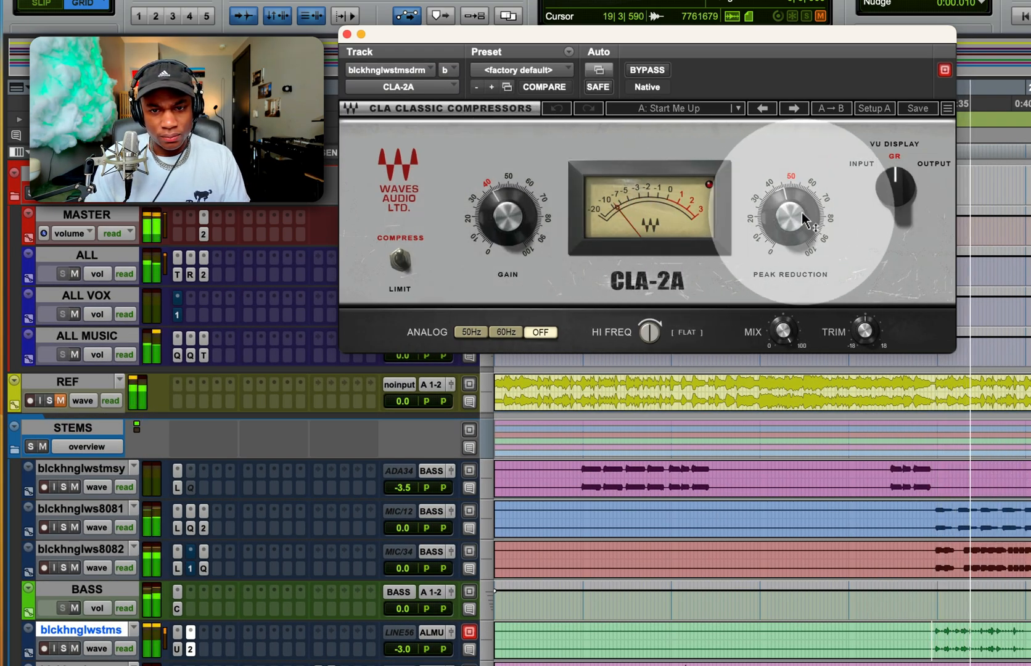
Set the CLA-2A's Peak Reduction to about 40 on the drum stem during playback, comparing with the compressor bypassed
{"action": "left_click_drag", "start_coordinate": [802, 212], "coordinate": [801, 211]}
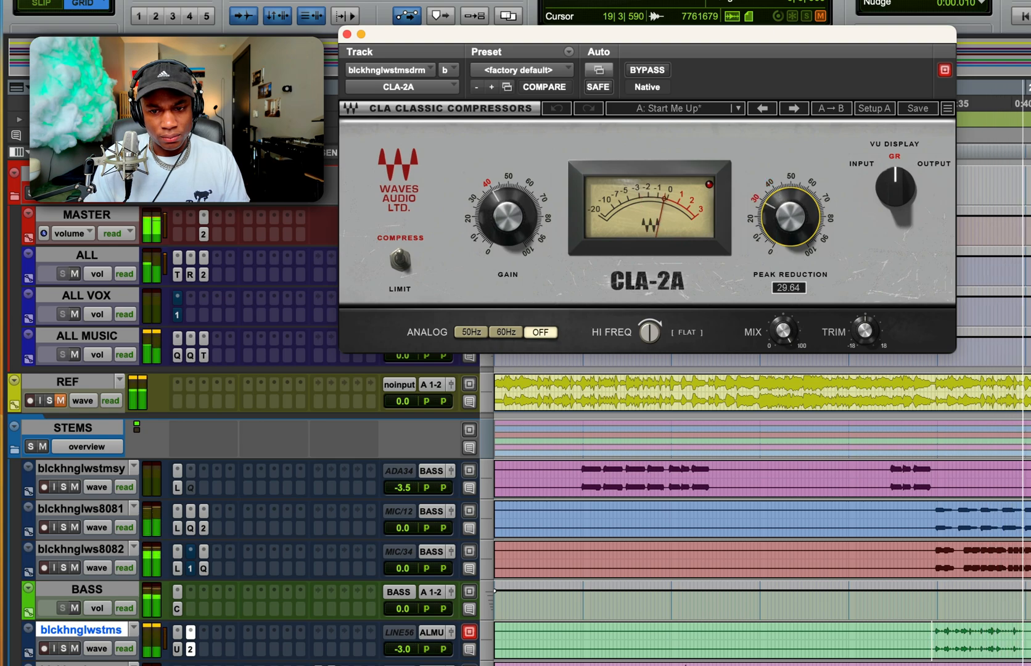
{"action": "left_click_drag", "start_coordinate": [797, 206], "coordinate": [798, 201]}
{"action": "left_click", "coordinate": [642, 70]}
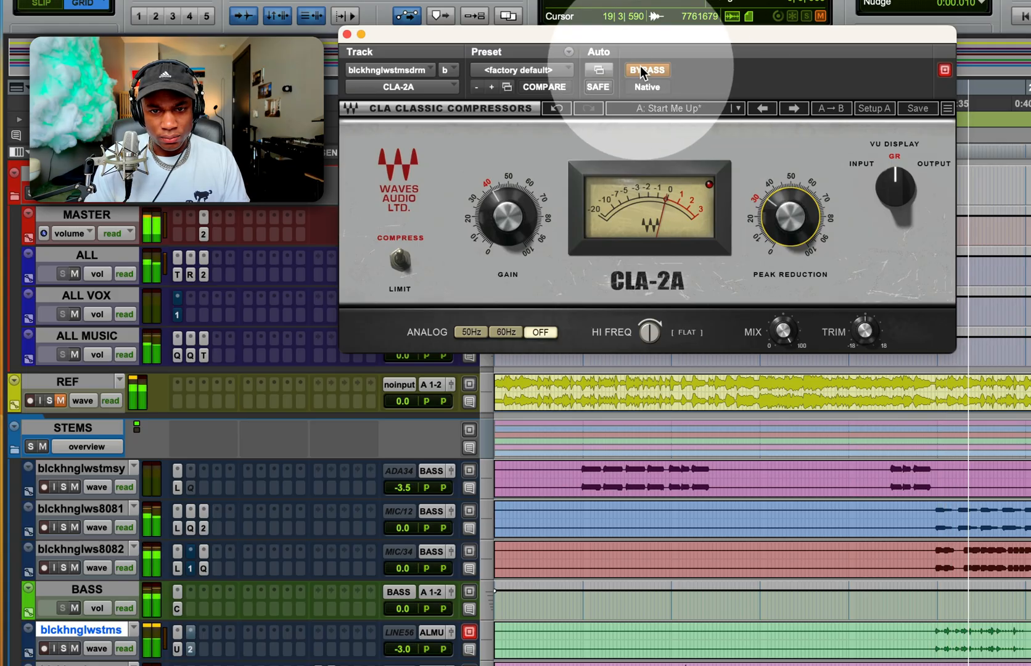
{"action": "left_click", "coordinate": [640, 68]}
{"action": "left_click_drag", "start_coordinate": [789, 213], "coordinate": [789, 210]}
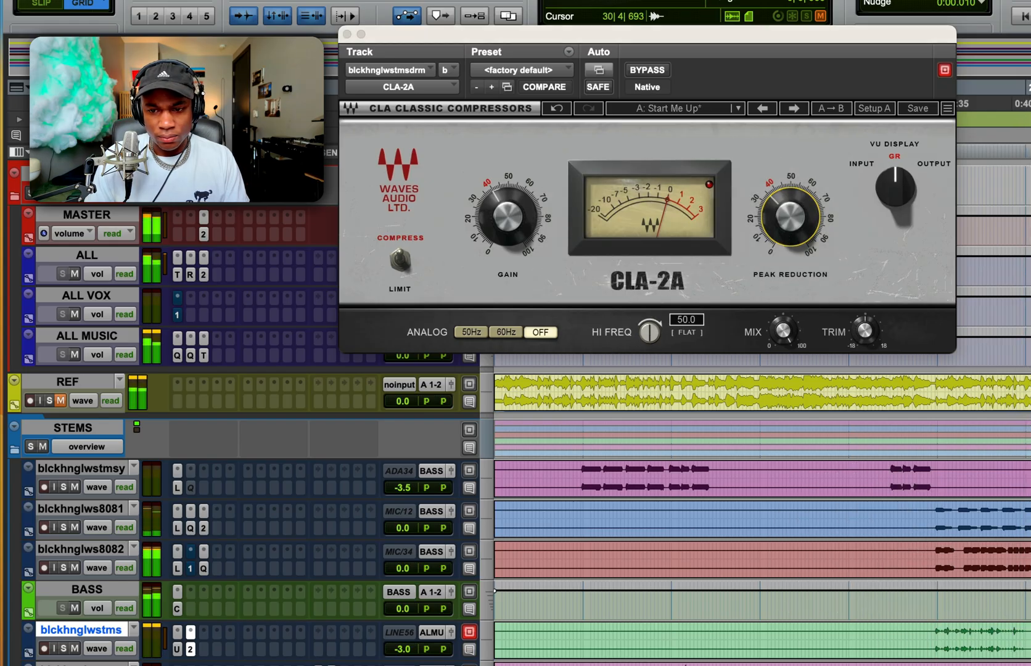
{"action": "key", "text": "space"}
{"action": "key", "text": "super+w"}
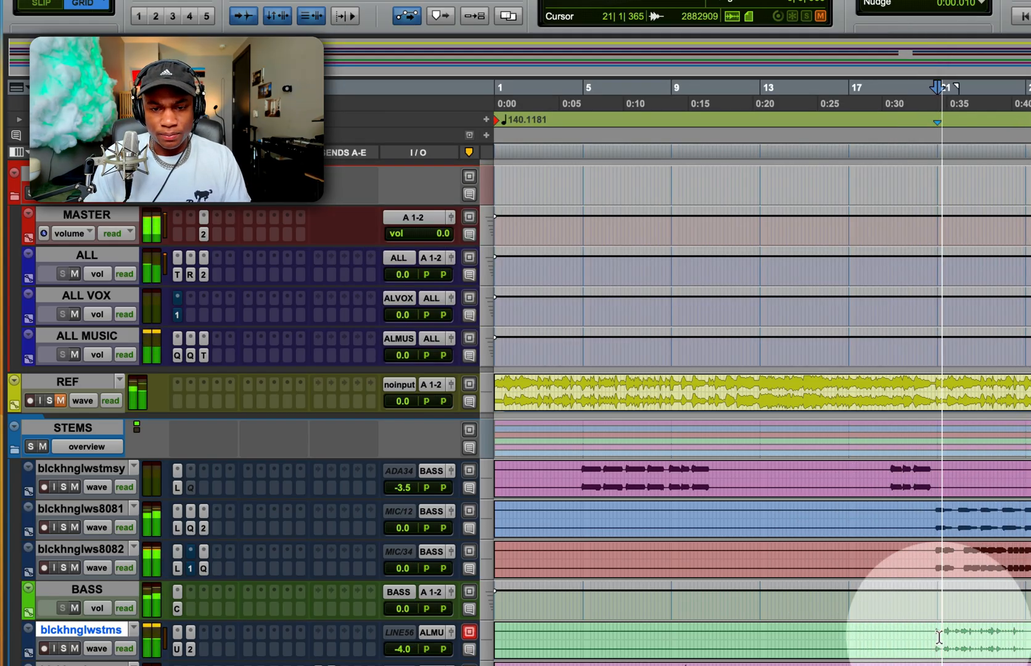
{"action": "left_click", "coordinate": [91, 471]}
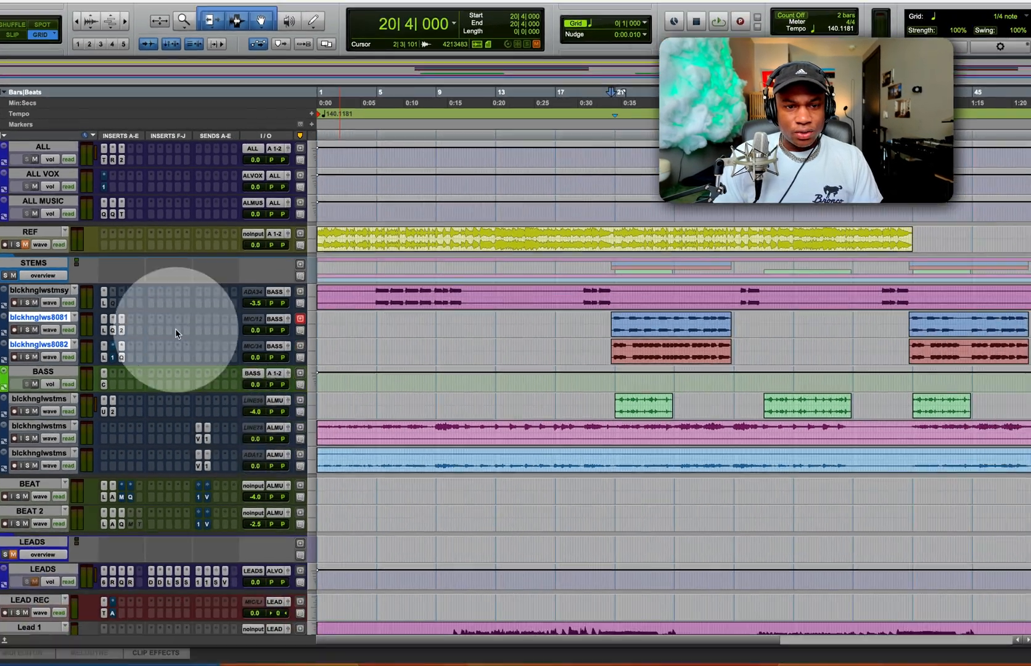
Enlarge the ALL MUSIC track and replace its Pro-Q 3 insert with UAD Pultec EQP-1A (stereo)
{"action": "left_click_drag", "start_coordinate": [111, 223], "coordinate": [118, 247]}
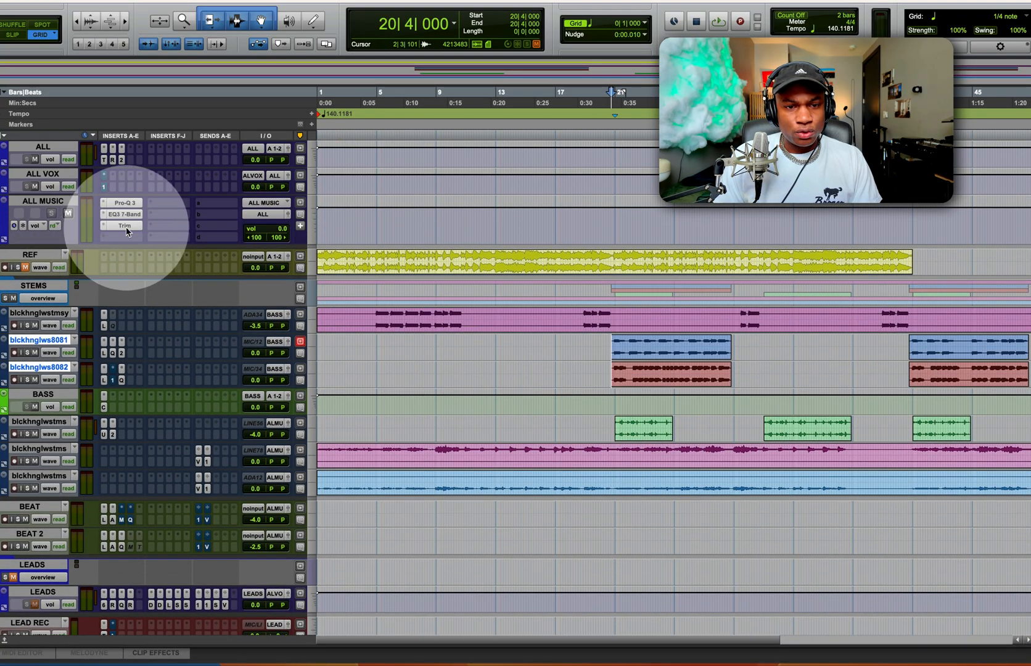
{"action": "left_click", "coordinate": [124, 202]}
{"action": "left_click", "coordinate": [105, 202]}
{"action": "type", "text": "pac"}
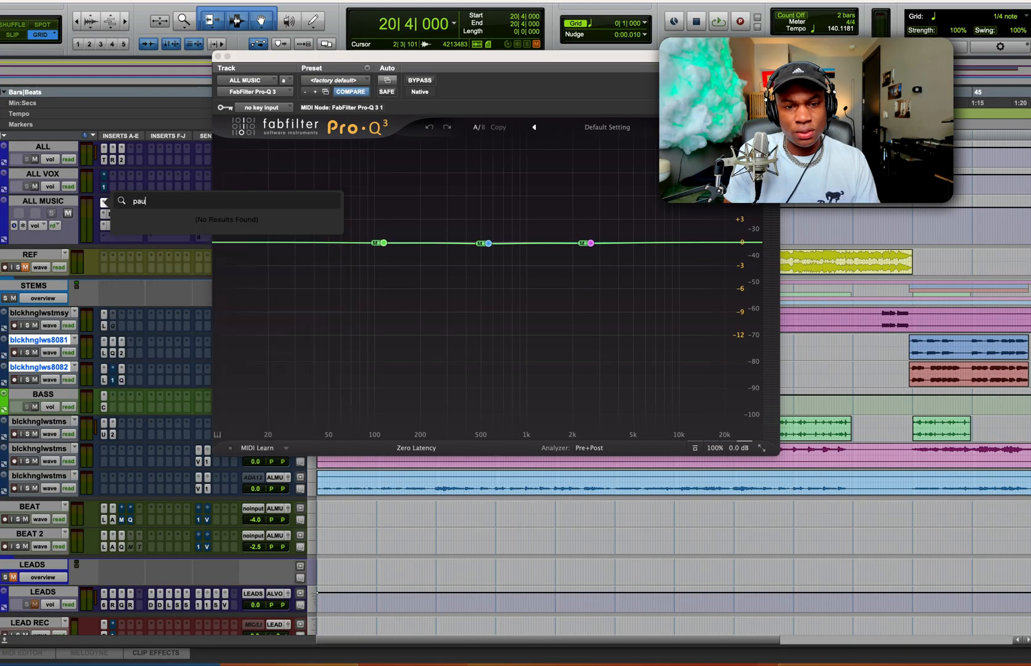
{"action": "key", "text": "BackSpace"}
{"action": "key", "text": "BackSpace"}
{"action": "type", "text": "ul"}
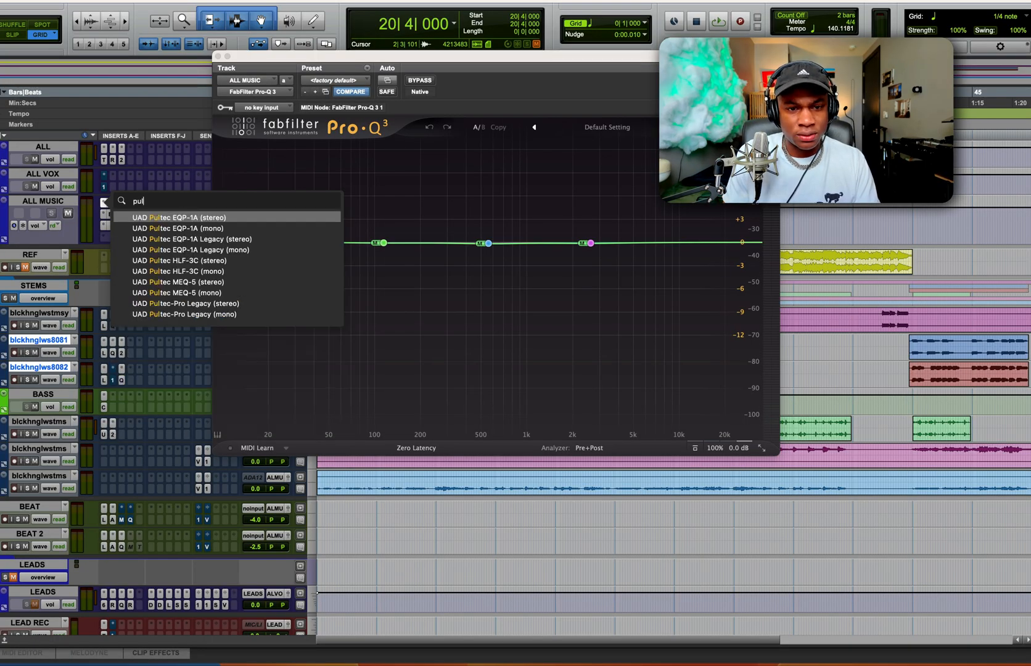
{"action": "key", "text": "Down"}
{"action": "key", "text": "Down"}
{"action": "key", "text": "Return"}
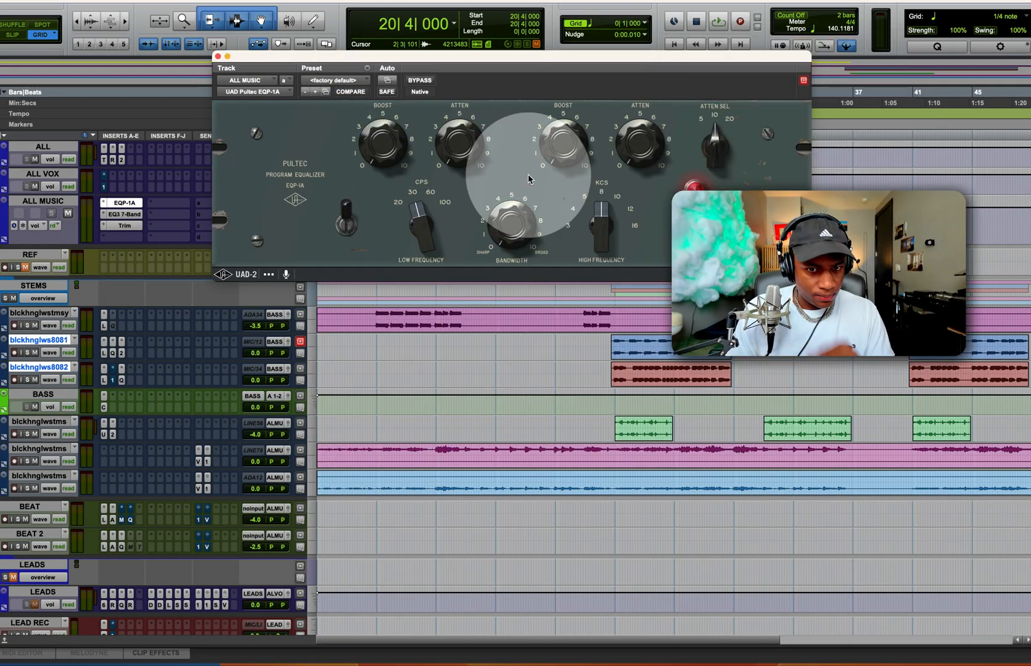
Adjust the low and high Boost amounts of the EQP-1A on ALL MUSIC while the section around bar 21 plays
{"action": "key", "text": "space"}
{"action": "mouse_move", "coordinate": [379, 137]}
{"action": "left_mouse_down"}
{"action": "mouse_move", "coordinate": [383, 55]}
{"action": "mouse_move", "coordinate": [386, 130]}
{"action": "left_mouse_up"}
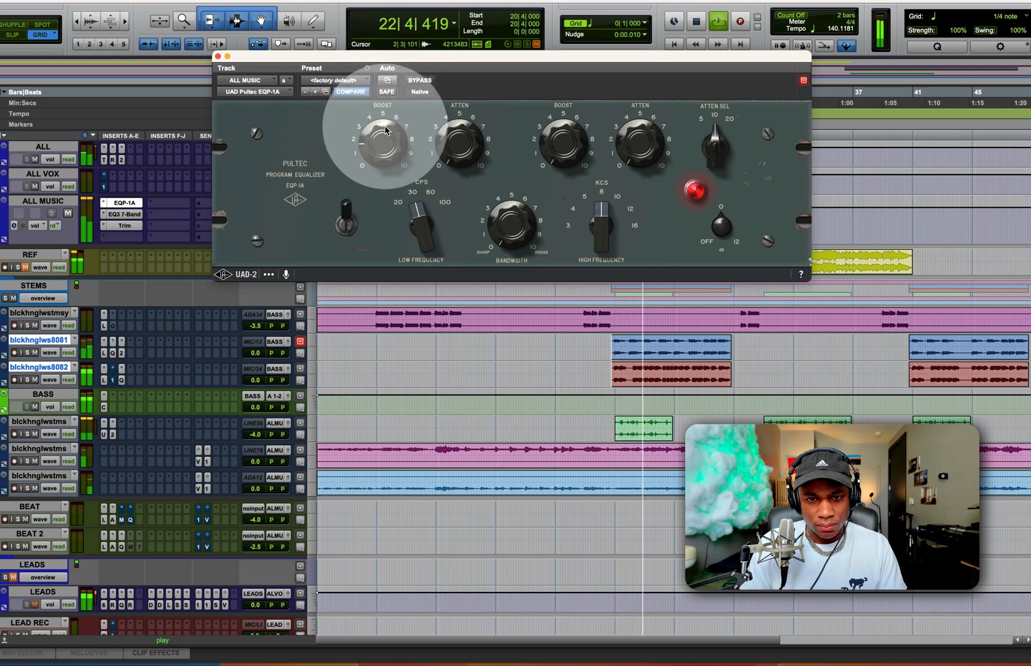
{"action": "left_click_drag", "start_coordinate": [557, 149], "coordinate": [566, 120]}
{"action": "left_click_drag", "start_coordinate": [603, 215], "coordinate": [602, 215]}
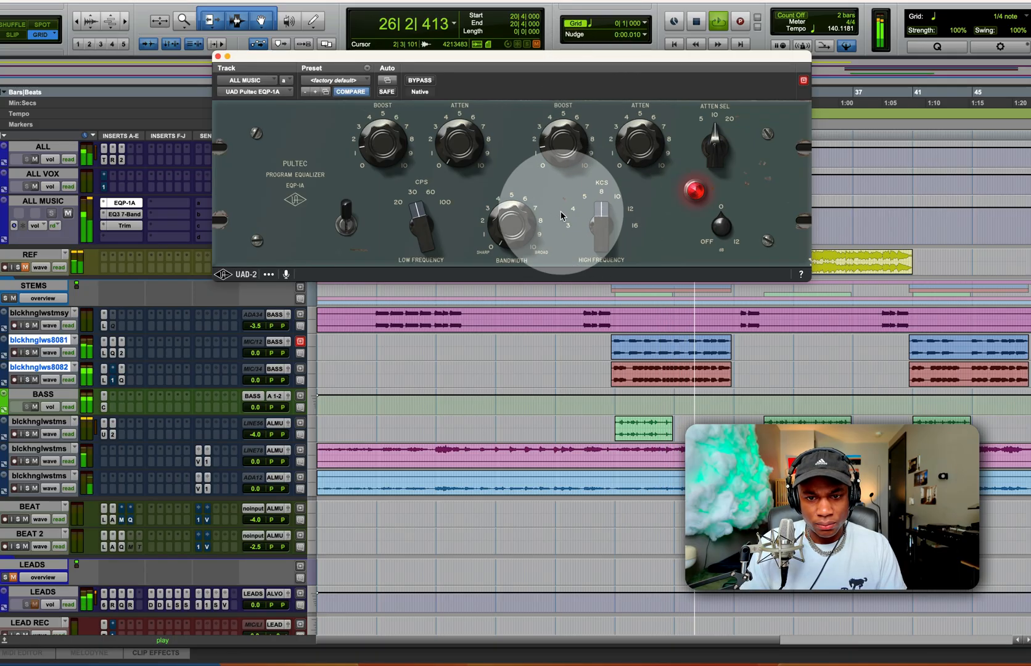
{"action": "left_click_drag", "start_coordinate": [380, 142], "coordinate": [380, 155]}
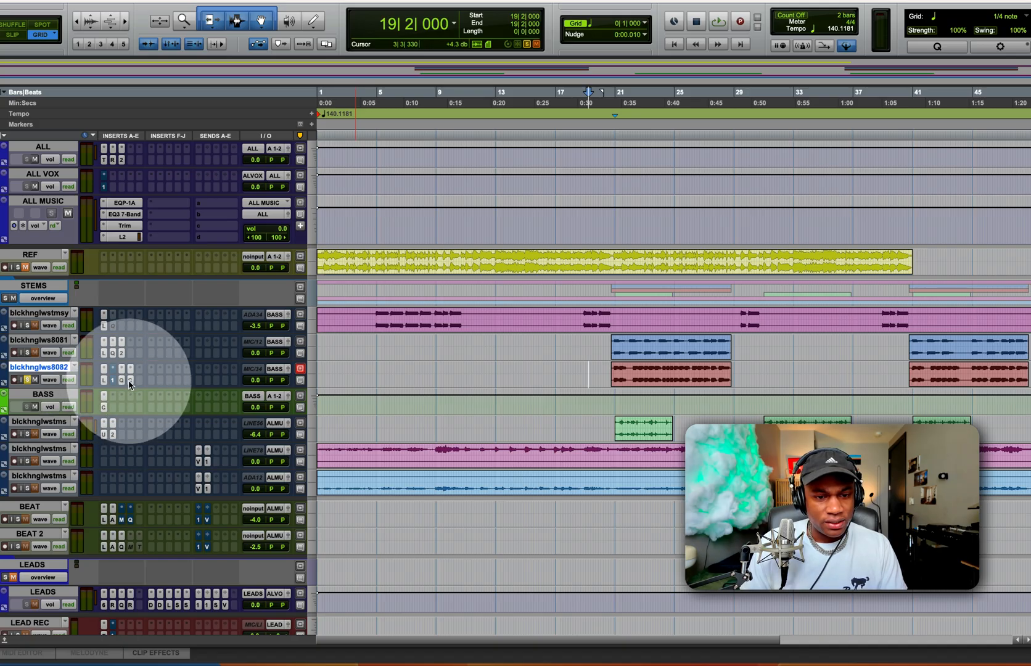
Turn off the Bass, Treble, Compress and Pitch sections in CLA Bass on the 8082 stem
{"action": "left_click", "coordinate": [129, 381]}
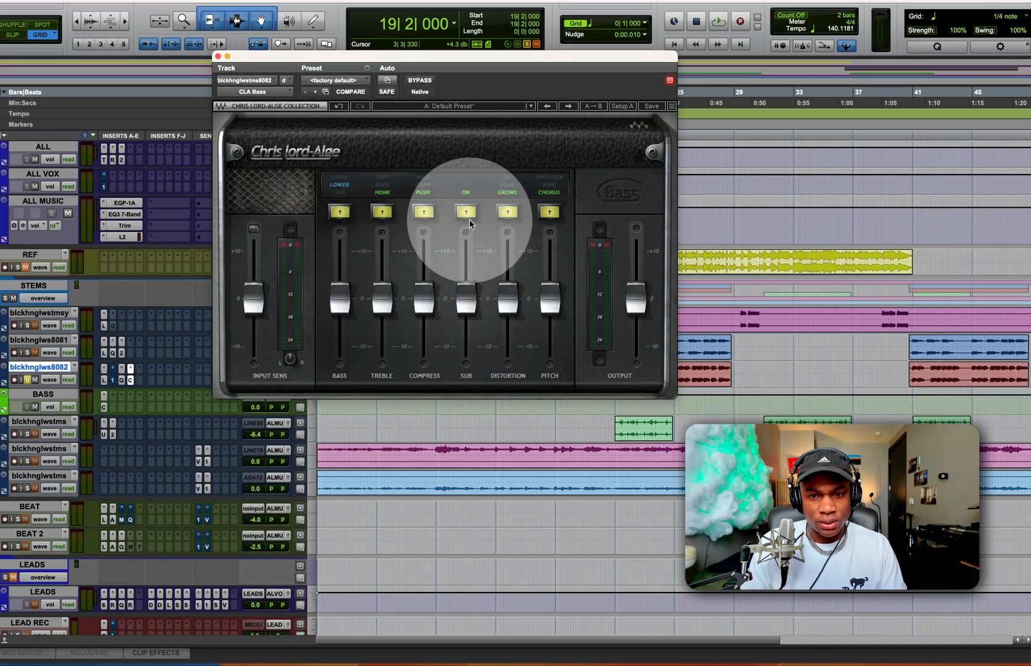
{"action": "left_click", "coordinate": [425, 214]}
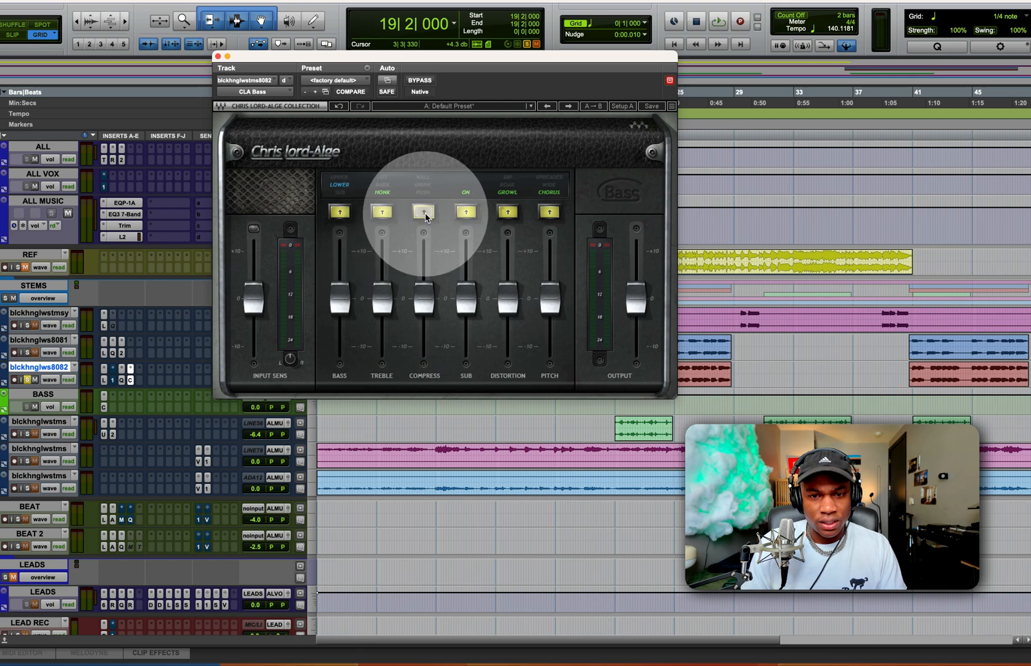
{"action": "left_click", "coordinate": [383, 214]}
{"action": "left_click", "coordinate": [382, 213]}
{"action": "left_click", "coordinate": [339, 212]}
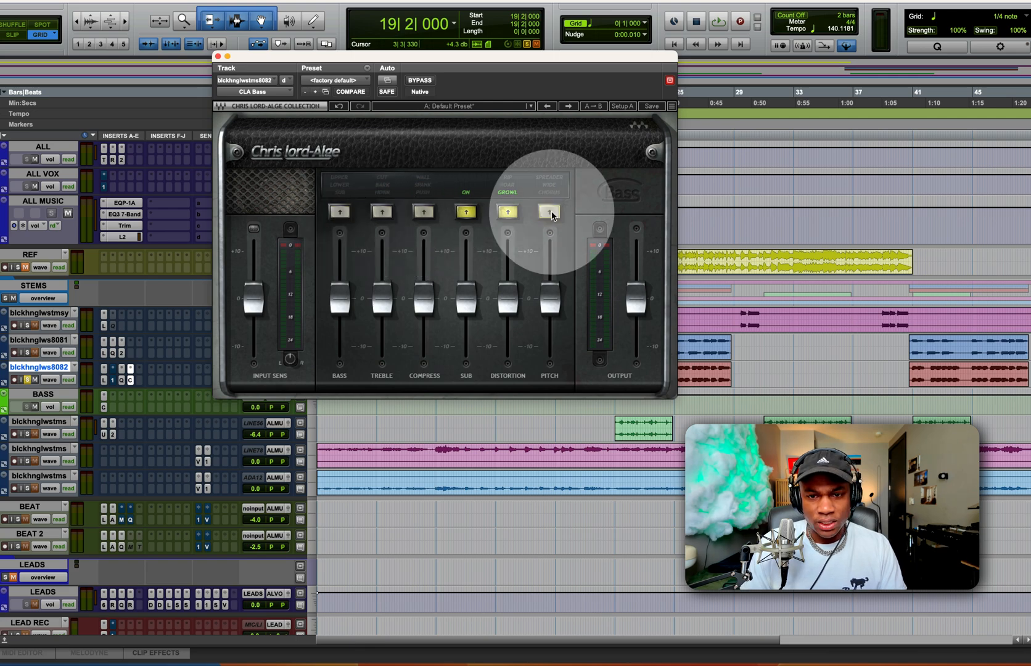
{"action": "left_click", "coordinate": [550, 212]}
Play the 8082 clip and raise the Distortion fader in its CLA Bass plug-in
{"action": "key", "text": "space"}
{"action": "left_click_drag", "start_coordinate": [508, 56], "coordinate": [319, 66]}
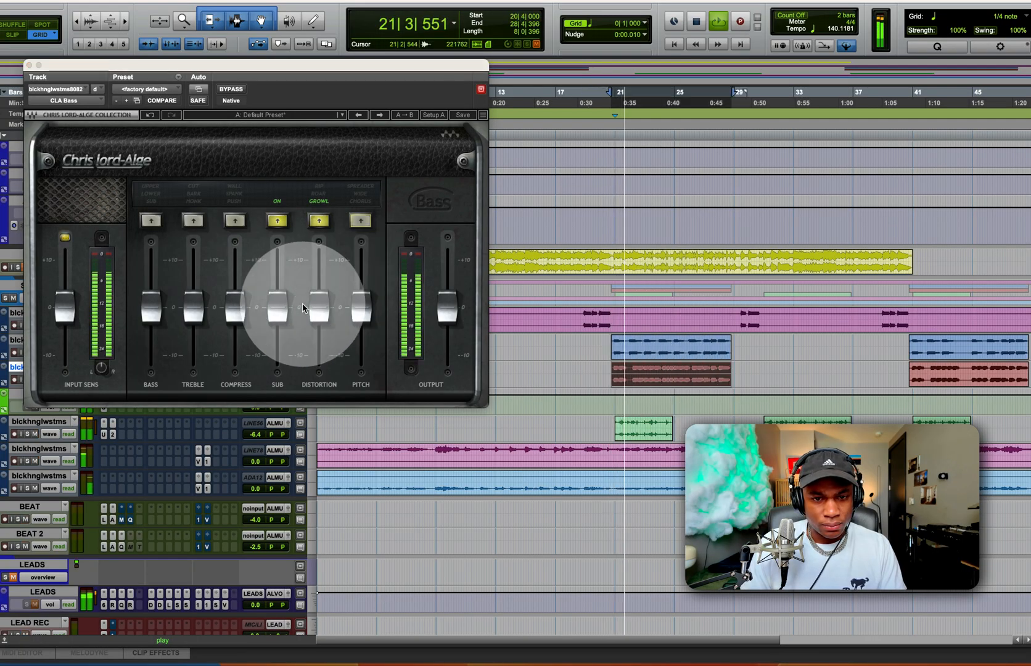
{"action": "left_click_drag", "start_coordinate": [319, 306], "coordinate": [321, 282]}
{"action": "key", "text": "super+w"}
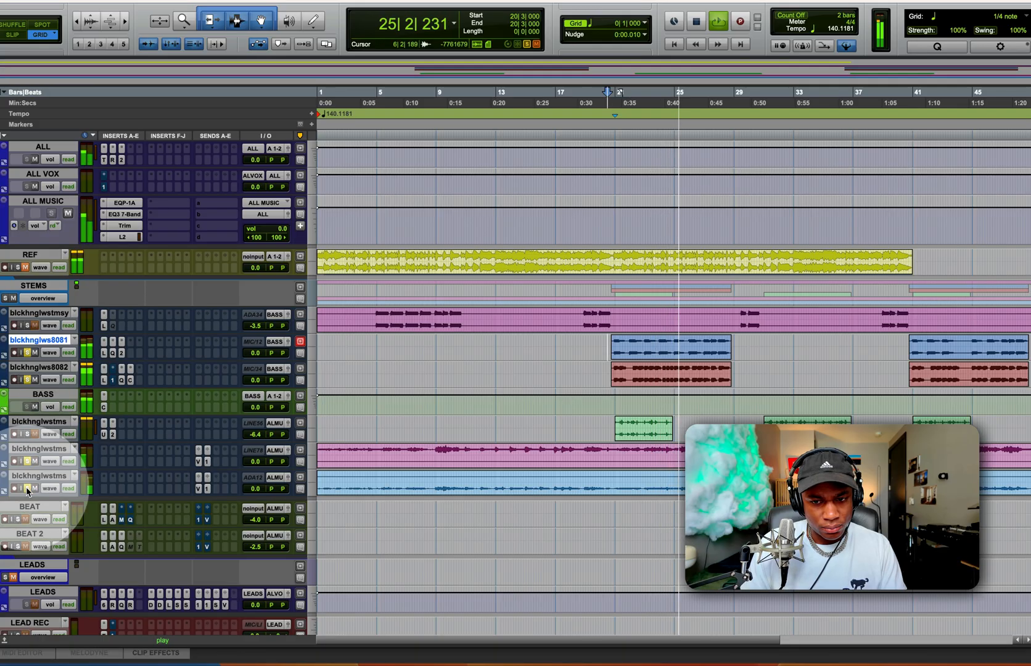
Stop playback and lower the pink melodic stem to -4.7 dB and the light blue one to -4.1 dB
{"action": "key", "text": "space"}
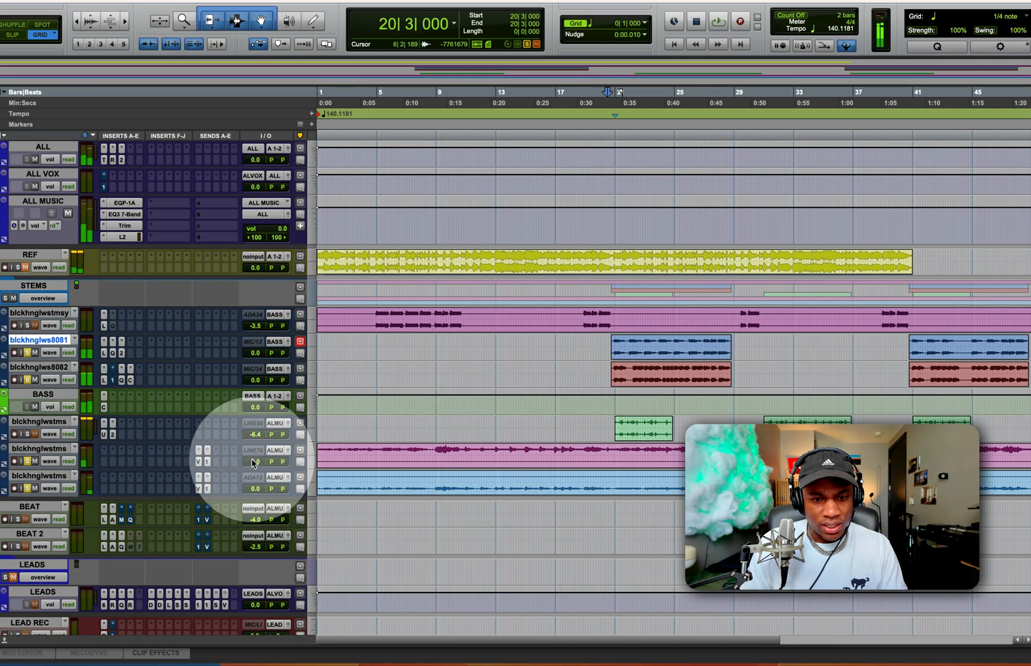
{"action": "left_click_drag", "start_coordinate": [252, 468], "coordinate": [252, 469]}
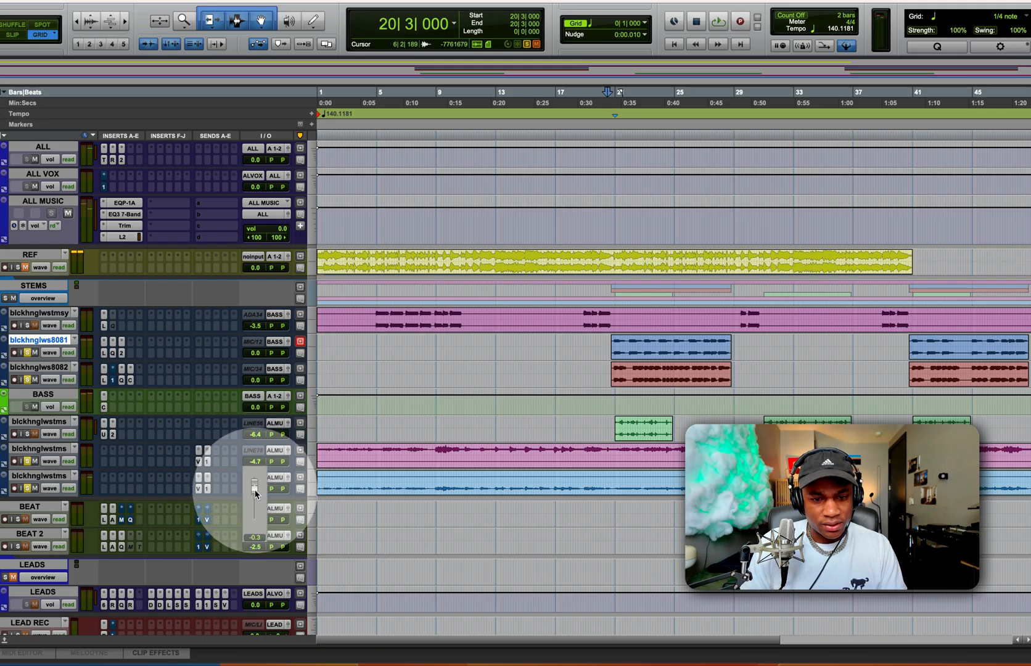
{"action": "key", "text": "ctrl+alt+super+w"}
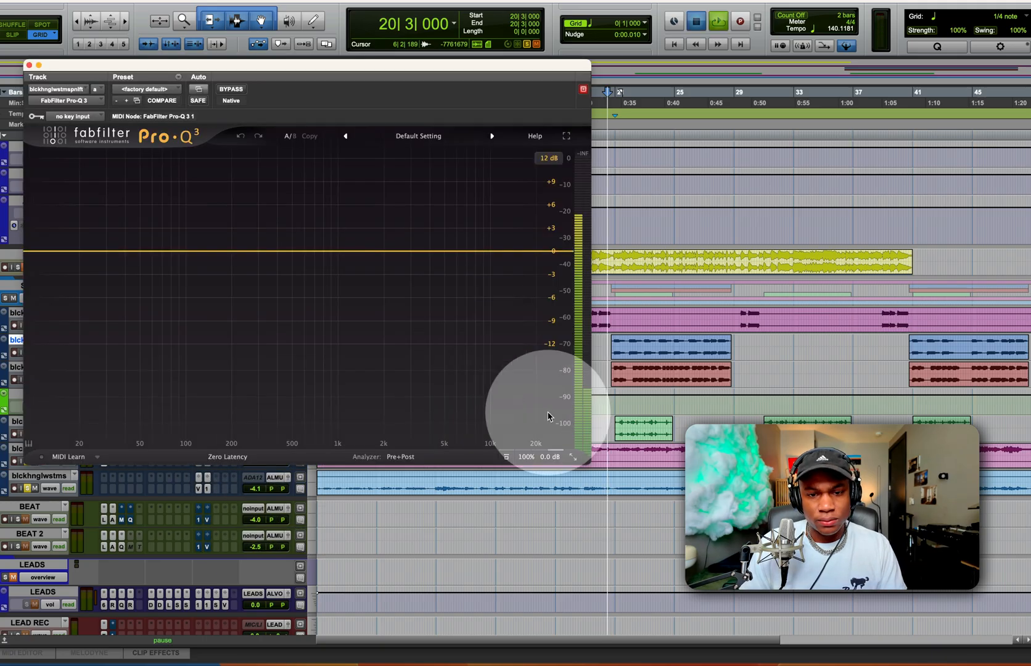
Add a low-cut filter at 141.5 Hz with a 24 dB/oct slope in Pro-Q 3 on the pink melodic stem
{"action": "key", "text": "space"}
{"action": "left_click_drag", "start_coordinate": [53, 249], "coordinate": [203, 235]}
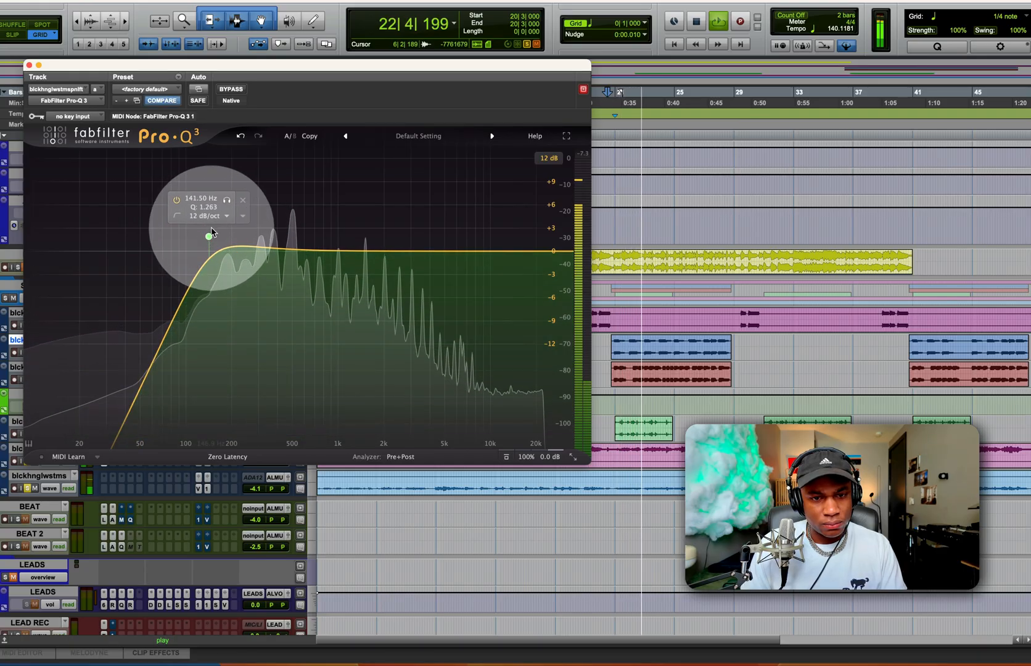
{"action": "left_click", "coordinate": [222, 216]}
{"action": "left_click", "coordinate": [214, 272]}
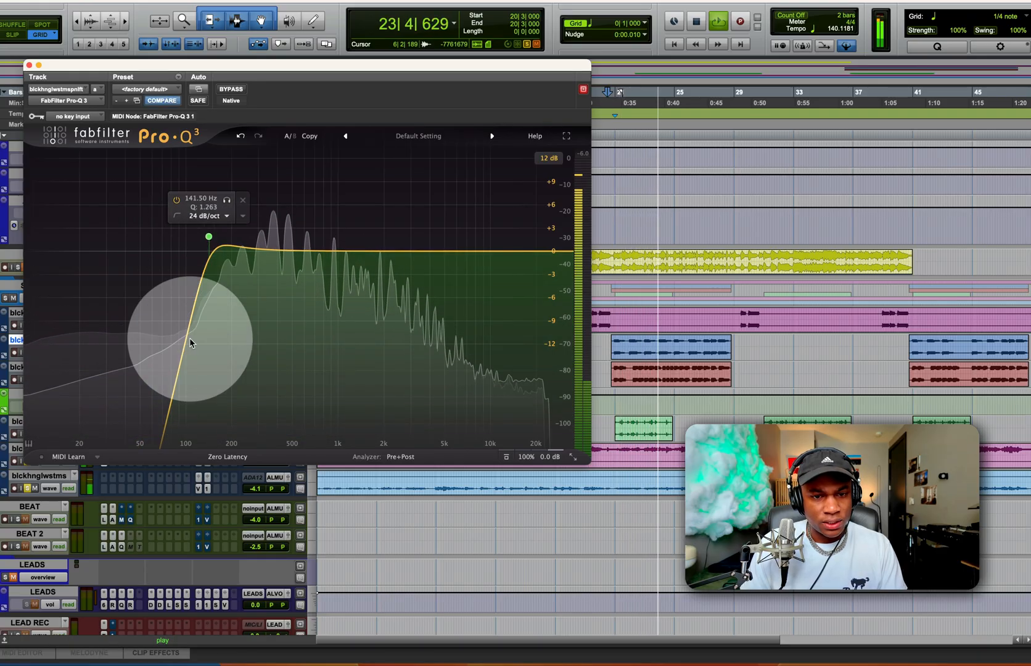
{"action": "key", "text": "ctrl+alt+super+w"}
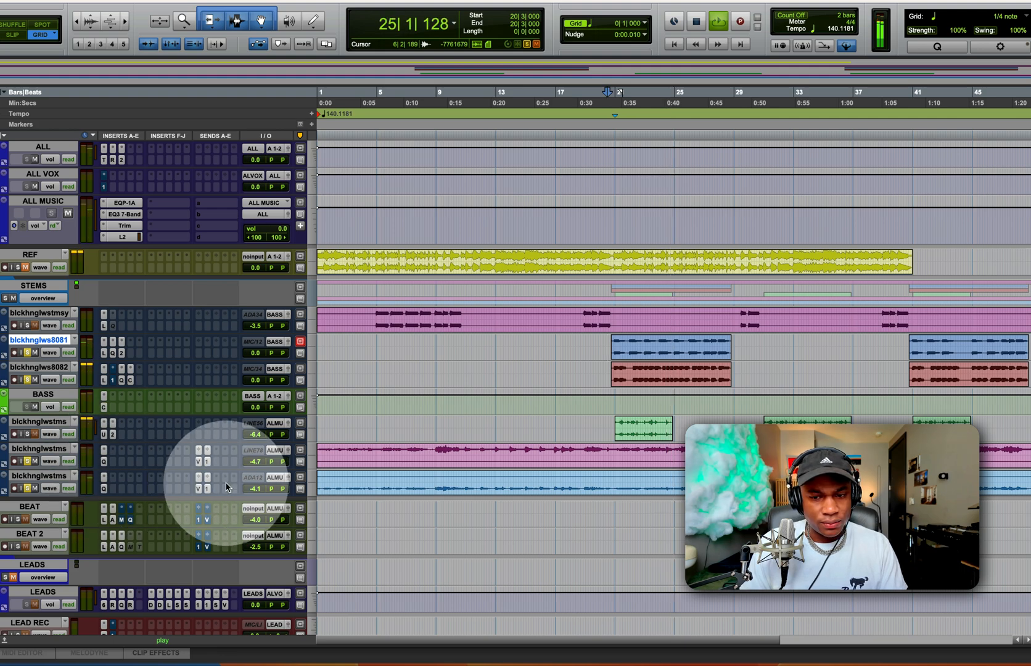
Clear the solos on the 808 and melodic stems
{"action": "left_click", "coordinate": [28, 380]}
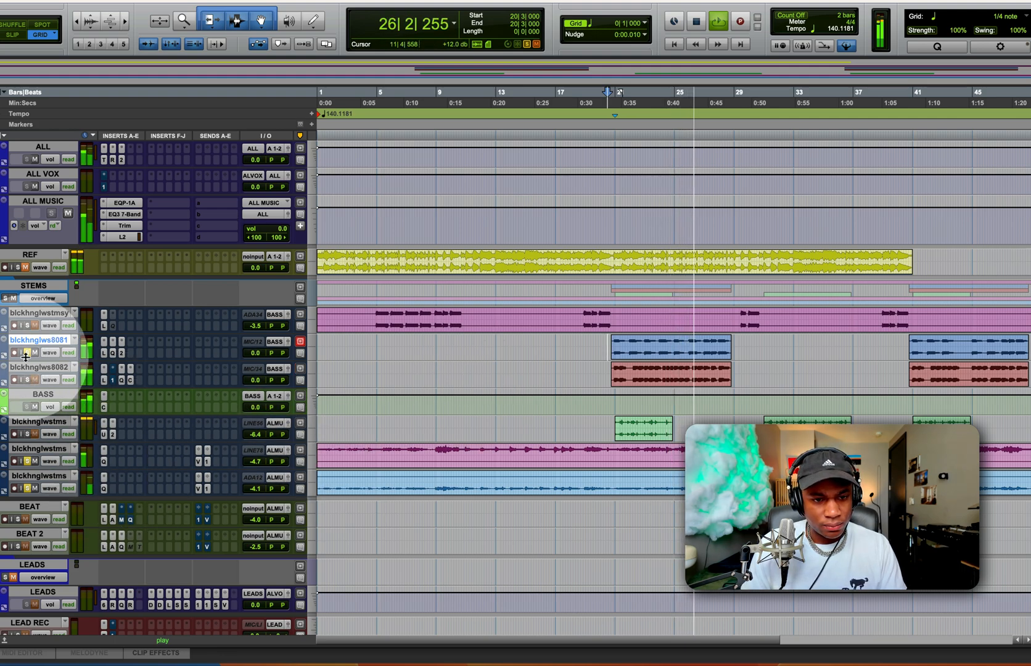
{"action": "left_click", "coordinate": [27, 488]}
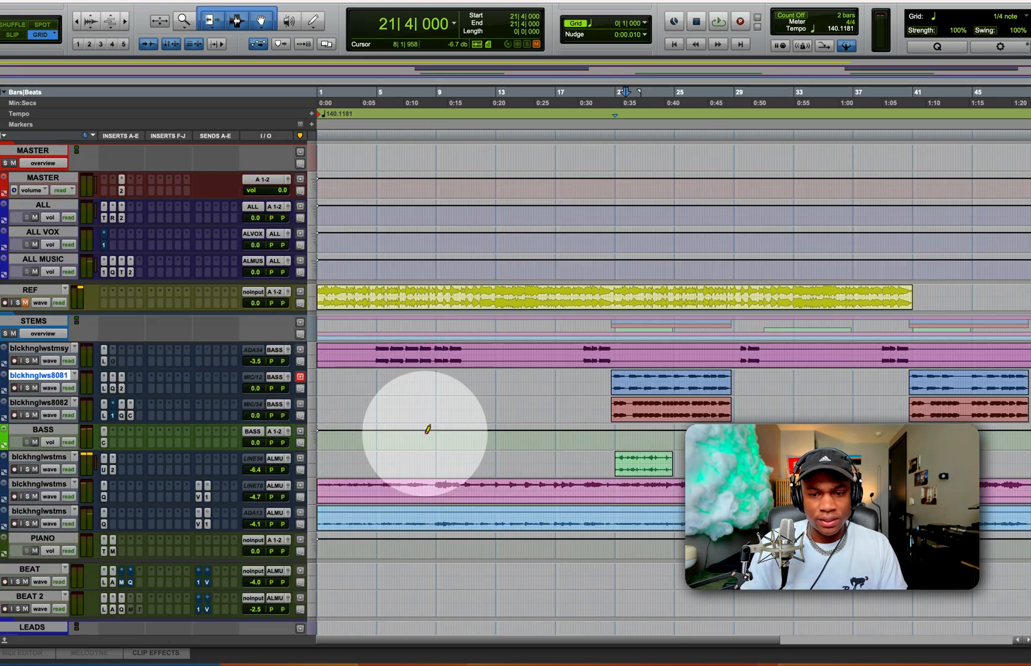
Insert Auto-Key (stereo) in the next free insert slot of ALL MUSIC and move its window aside
{"action": "scroll", "coordinate": [311, 484], "scroll_direction": "down", "scroll_amount": 5}
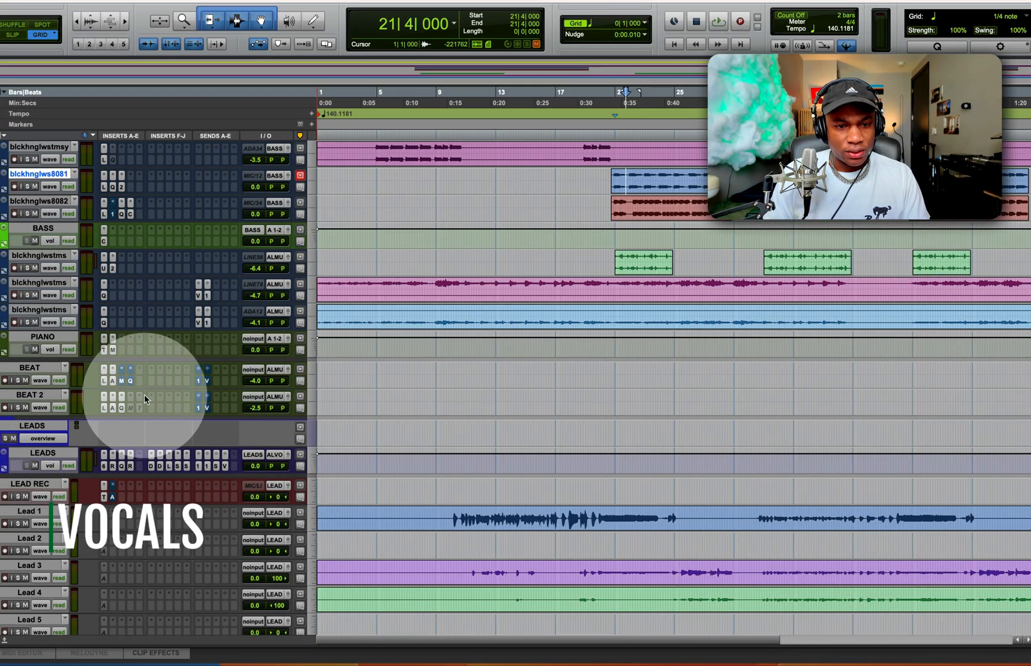
{"action": "scroll", "coordinate": [128, 484], "scroll_direction": "up", "scroll_amount": 5}
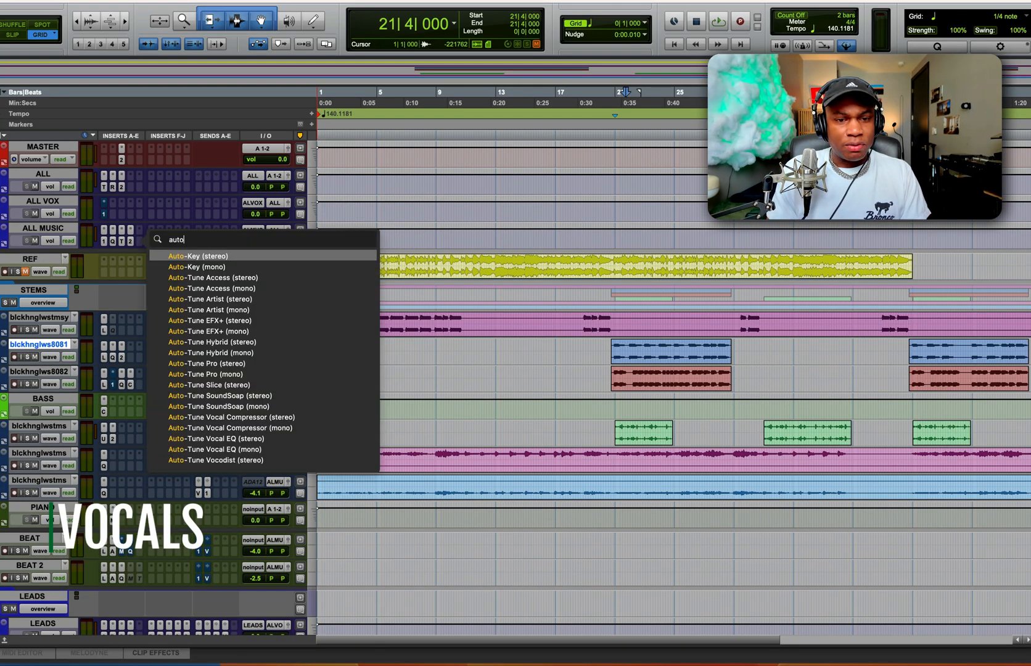
{"action": "key", "text": "Return"}
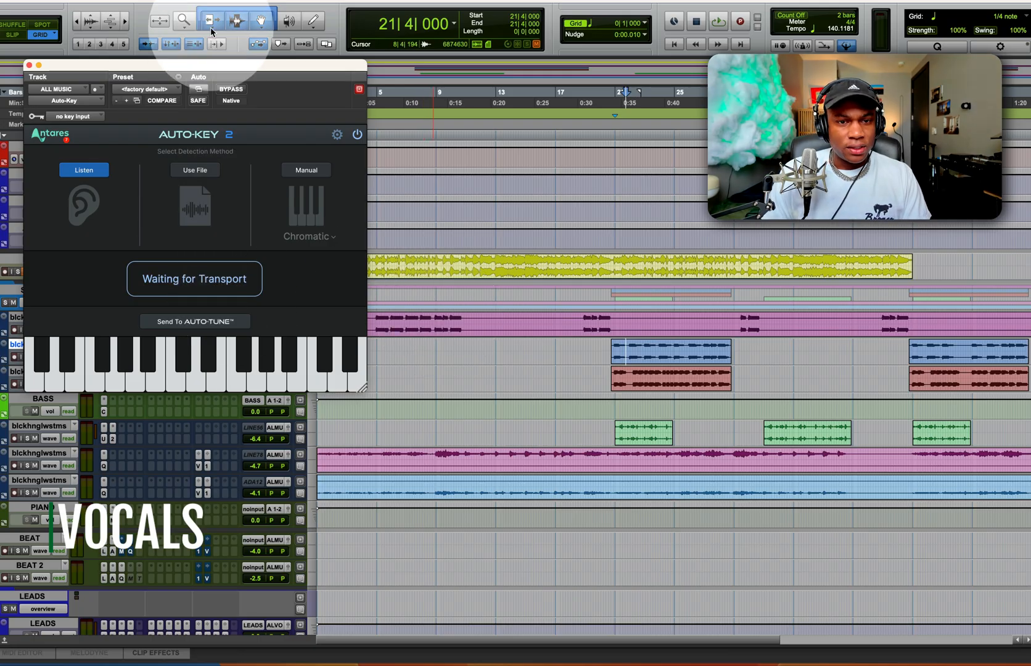
{"action": "left_click_drag", "start_coordinate": [208, 80], "coordinate": [617, 164]}
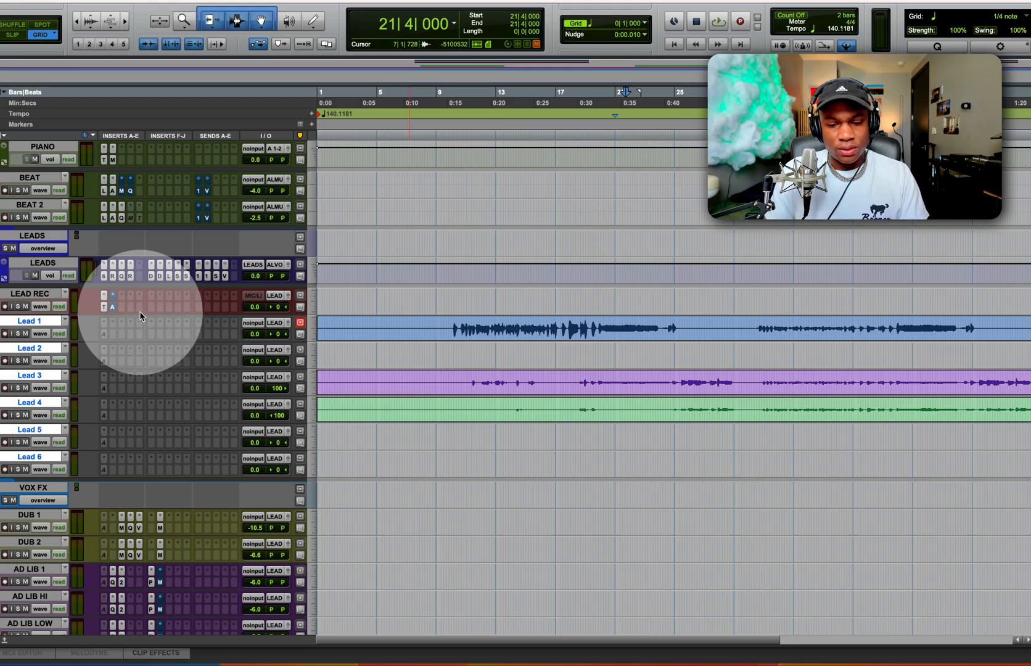
Insert Auto-Tune Artist (mono) in the second insert slot of tracks Lead 1 to Lead 6 together
{"action": "left_click", "coordinate": [124, 321]}
{"action": "type", "text": "aut"}
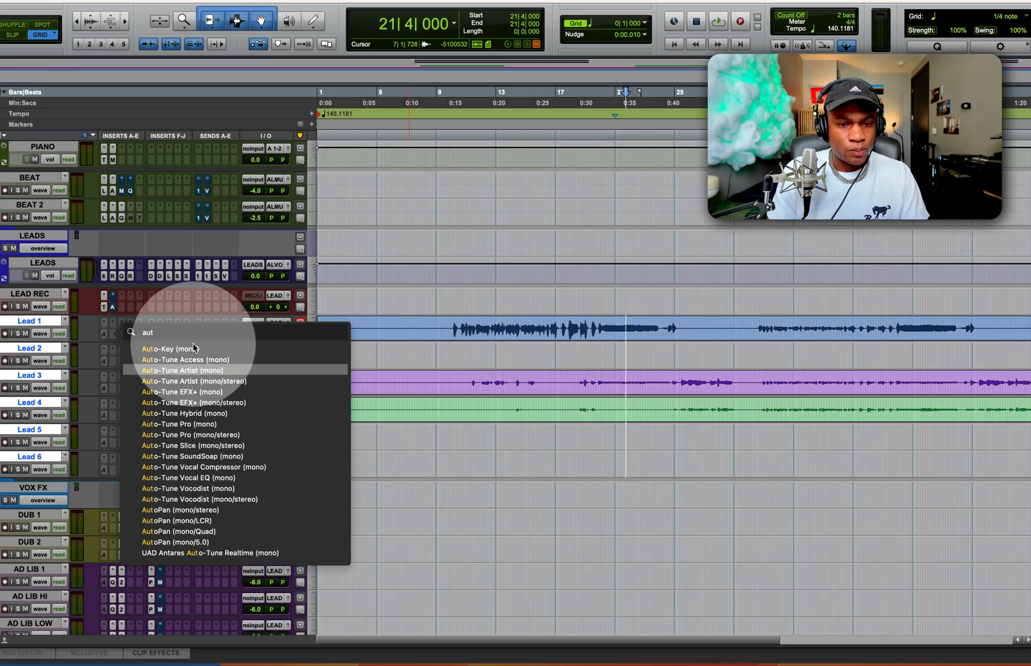
{"action": "key", "text": "Return"}
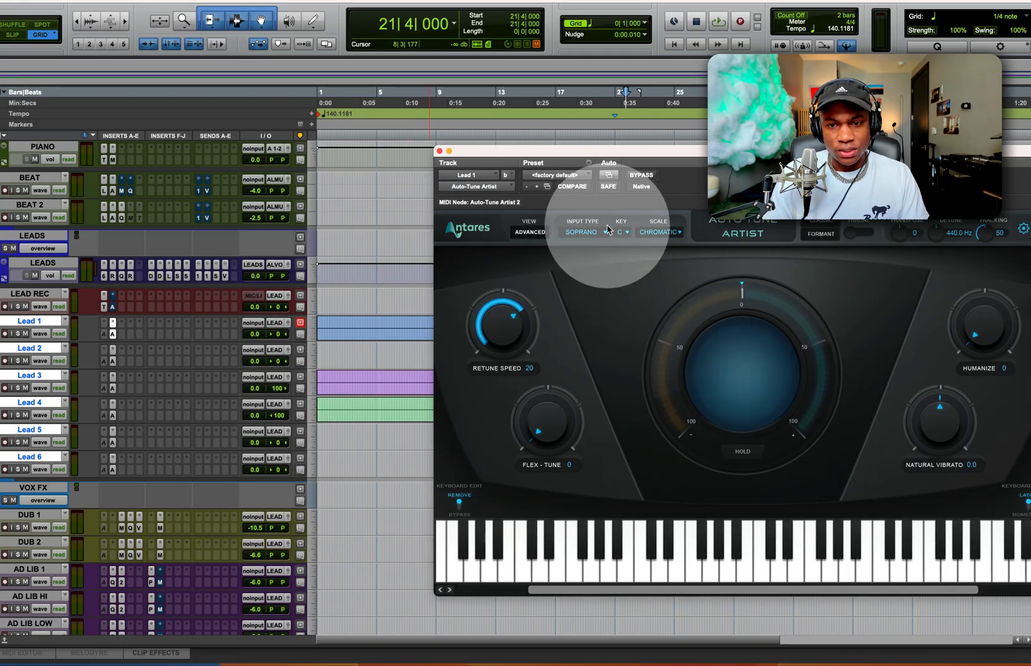
Send the key detected by Auto-Key on ALL MUSIC to the Auto-Tune instances on the vocal tracks
{"action": "left_click", "coordinate": [622, 232]}
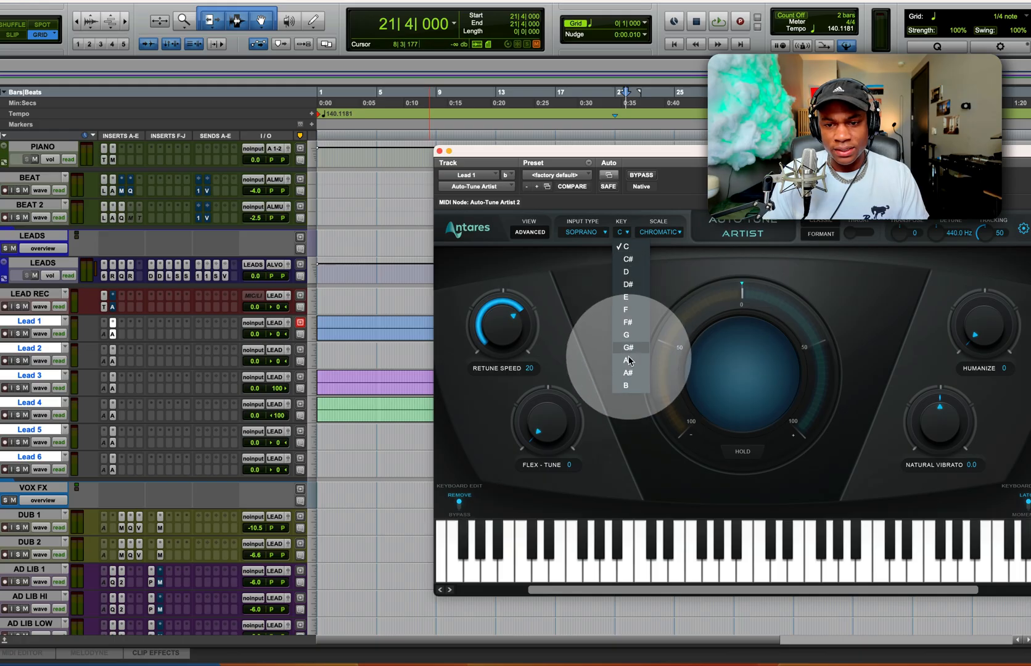
{"action": "left_click", "coordinate": [699, 279]}
{"action": "key", "text": "super+w"}
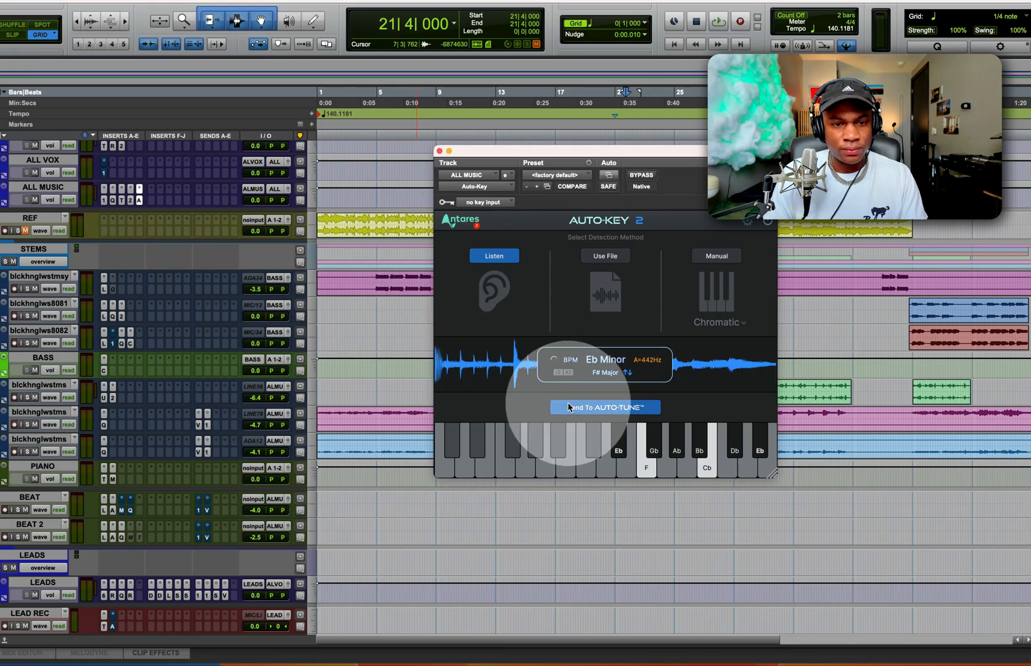
{"action": "left_click", "coordinate": [569, 407]}
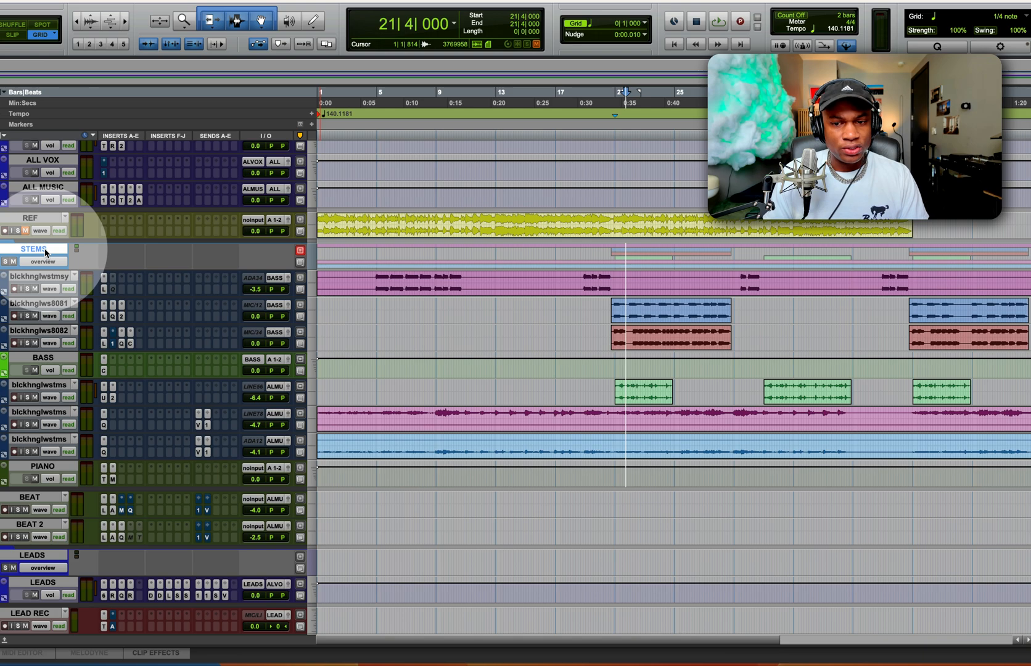
Collapse the STEMS folder and place the playback start on the lead vocals at 12|2|000
{"action": "key", "text": "shift+s"}
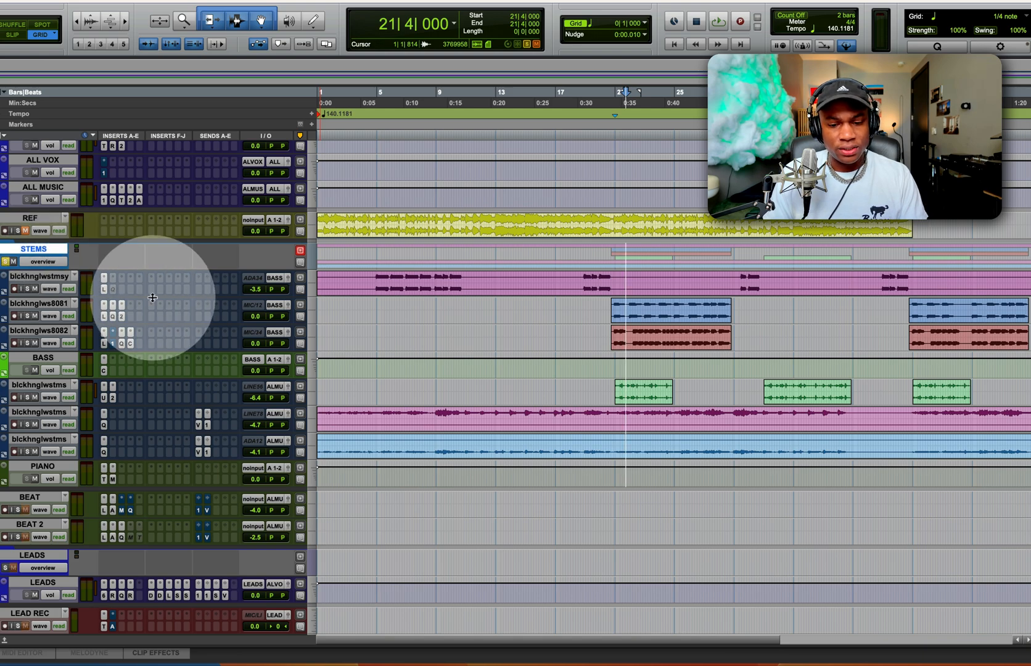
{"action": "key", "text": "shift+f"}
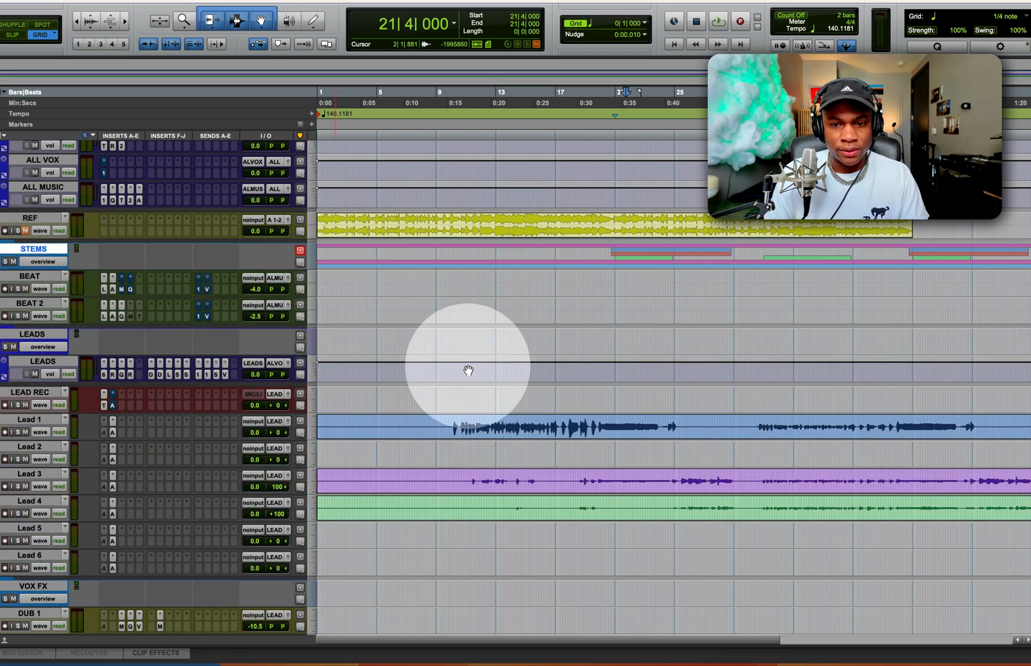
{"action": "scroll", "coordinate": [507, 430], "scroll_direction": "down", "scroll_amount": 5}
{"action": "scroll", "coordinate": [507, 431], "scroll_direction": "up", "scroll_amount": 5}
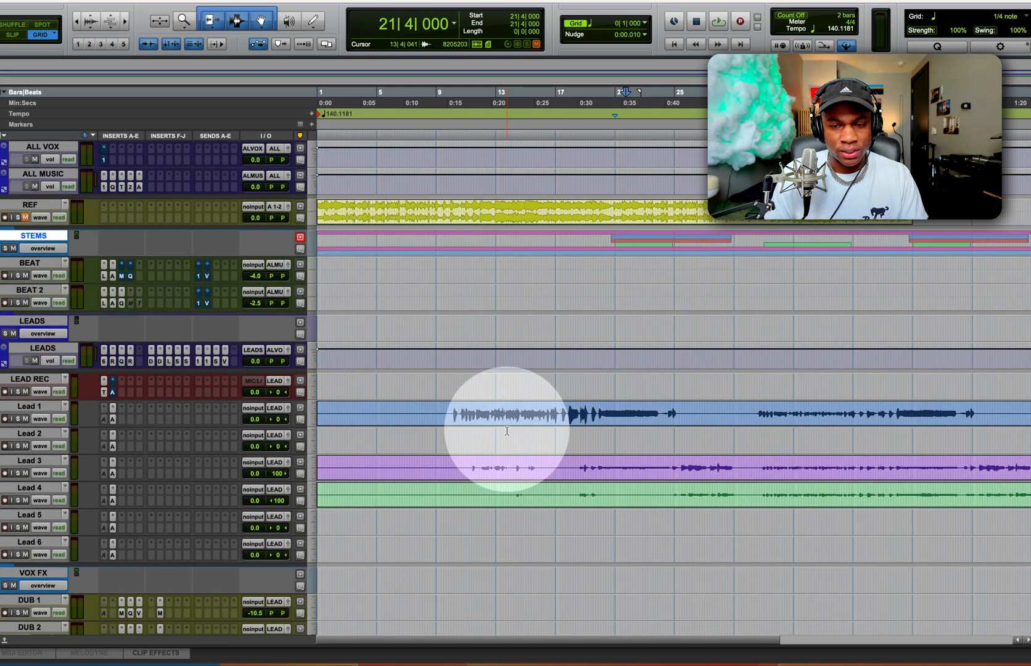
{"action": "left_click", "coordinate": [485, 435]}
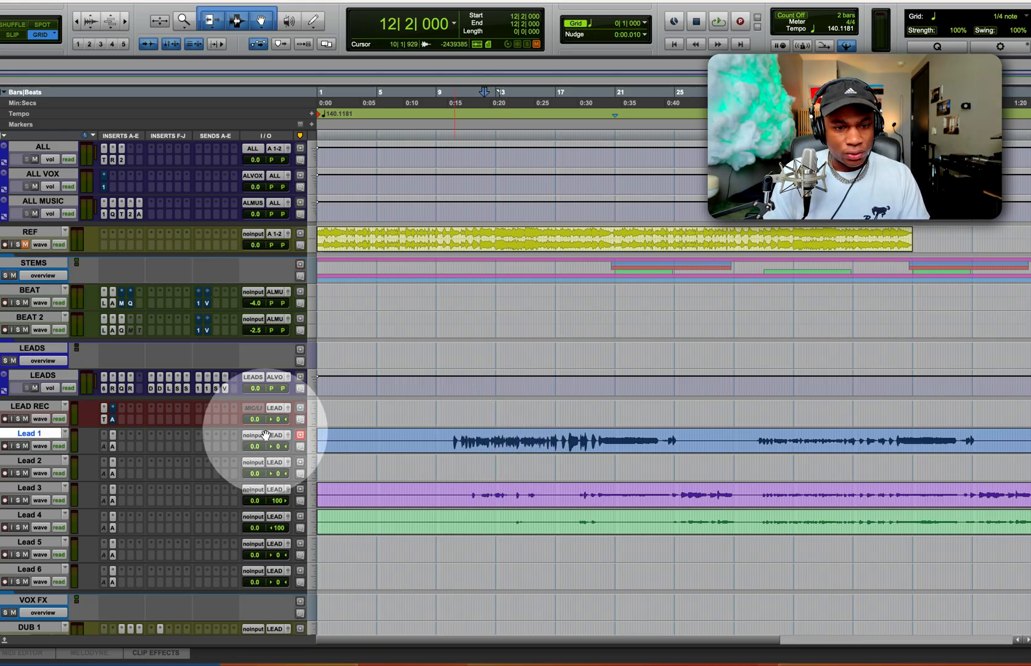
In Lead 1's Auto-Tune Artist, set Retune Speed to 50, Humanize to 100 and the input type to Low Male
{"action": "left_click", "coordinate": [112, 448]}
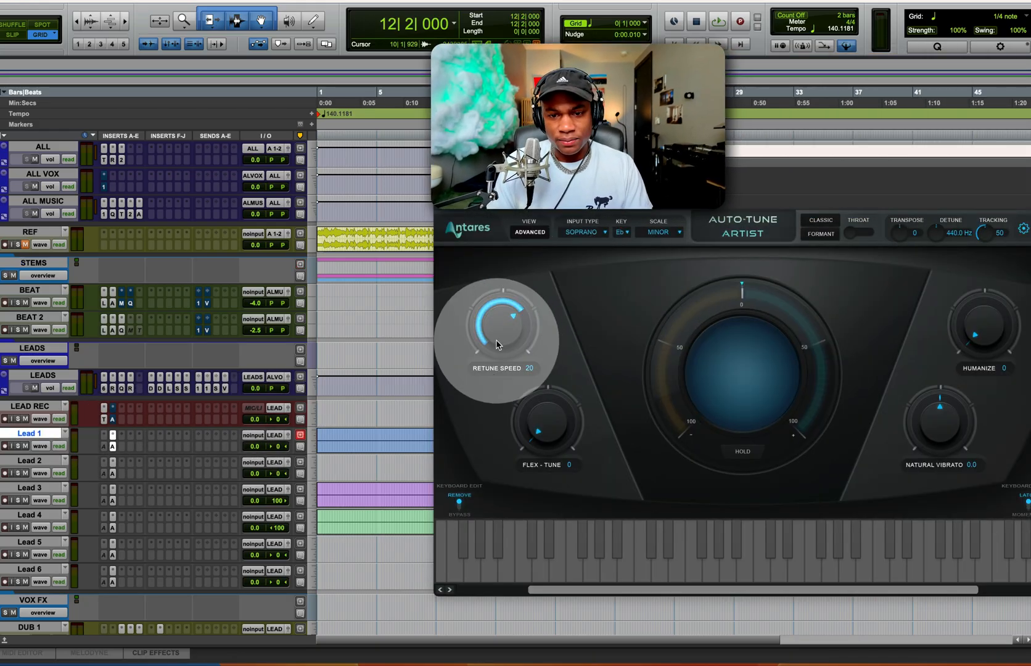
{"action": "left_click_drag", "start_coordinate": [989, 292], "coordinate": [934, 30]}
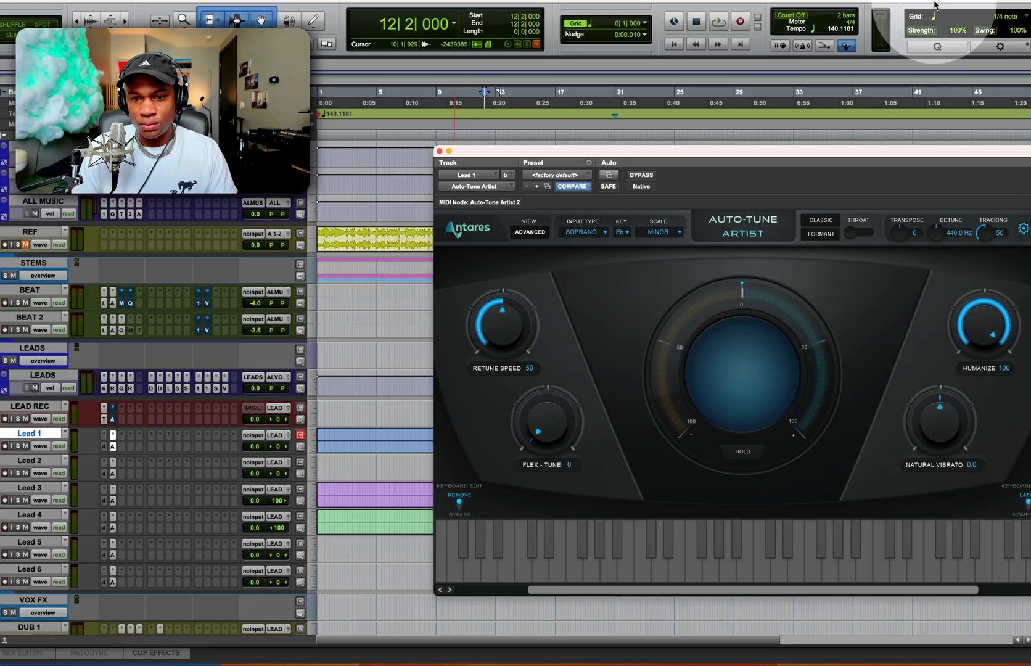
{"action": "left_click", "coordinate": [596, 234]}
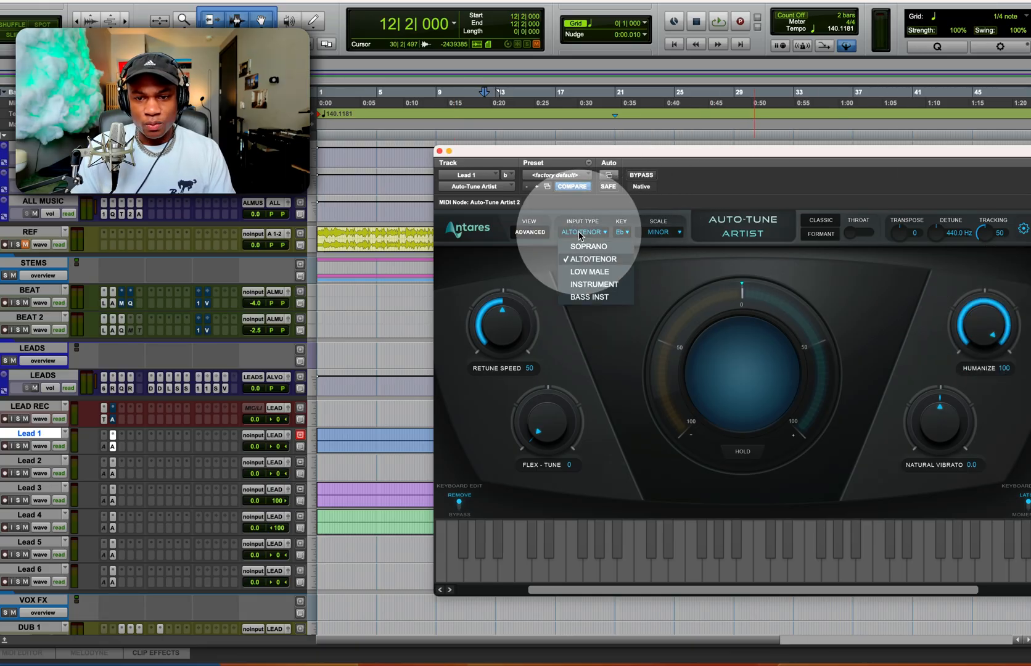
{"action": "left_click", "coordinate": [581, 272]}
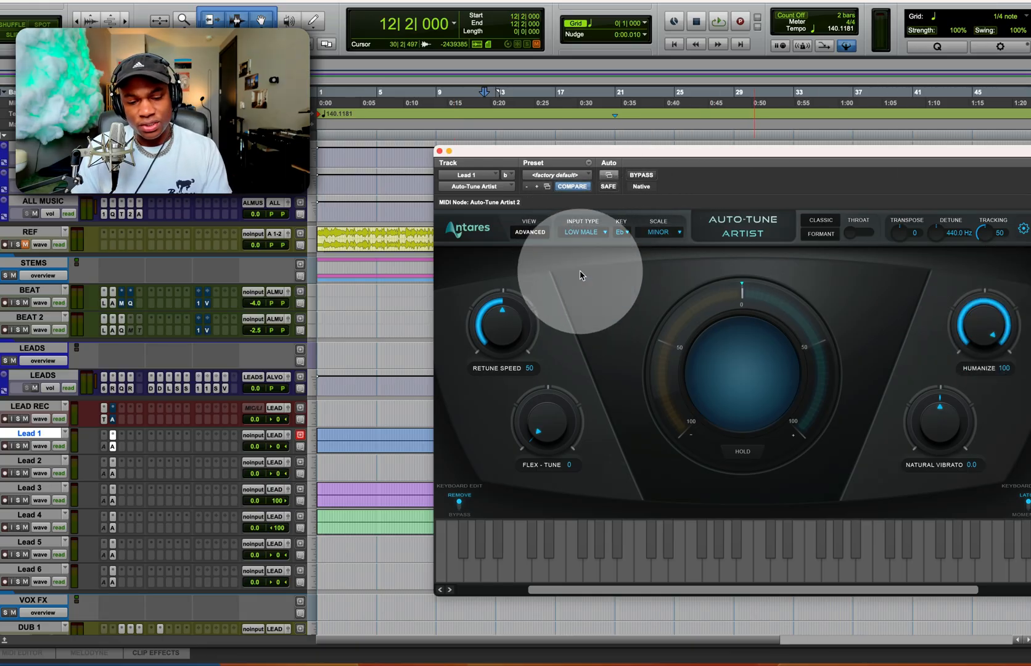
Apply Lead 1's Auto-Tune Artist settings to the Auto-Tune inserts on tracks Lead 2 to Lead 6
{"action": "left_click", "coordinate": [113, 473]}
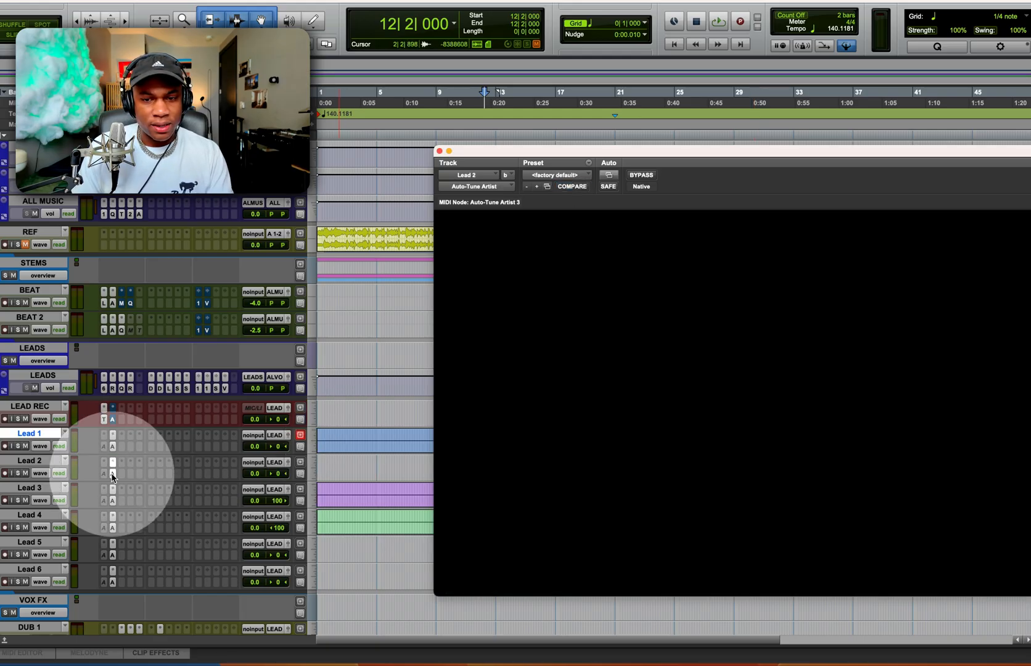
{"action": "left_click", "coordinate": [112, 500]}
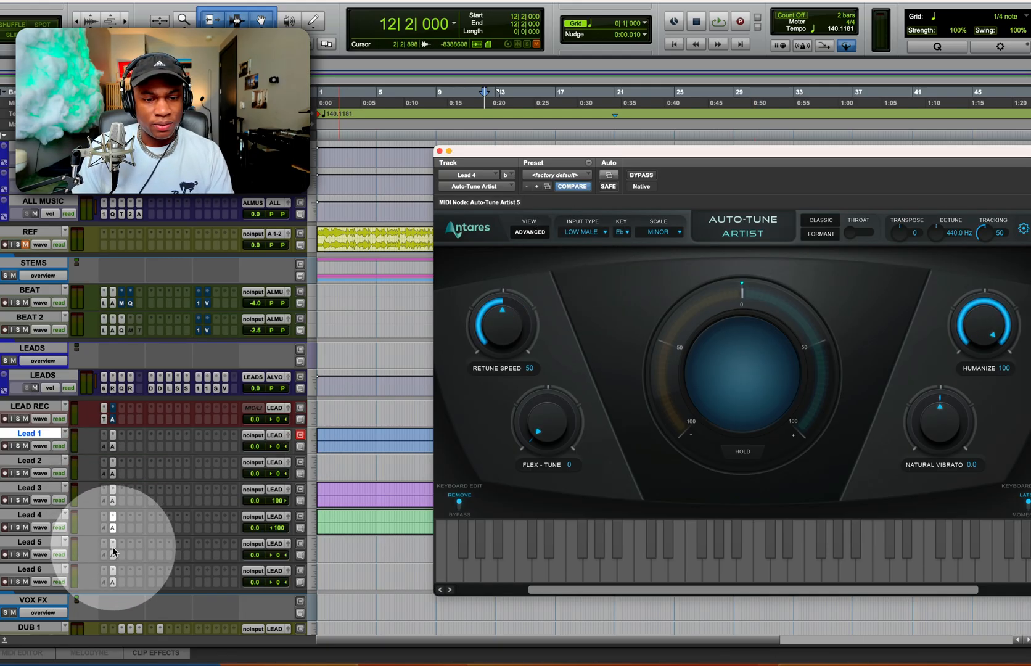
{"action": "left_click", "coordinate": [112, 583]}
Play the lead vocals, enlarge the LEADS bus track and bypass all of its inserts
{"action": "key", "text": "space"}
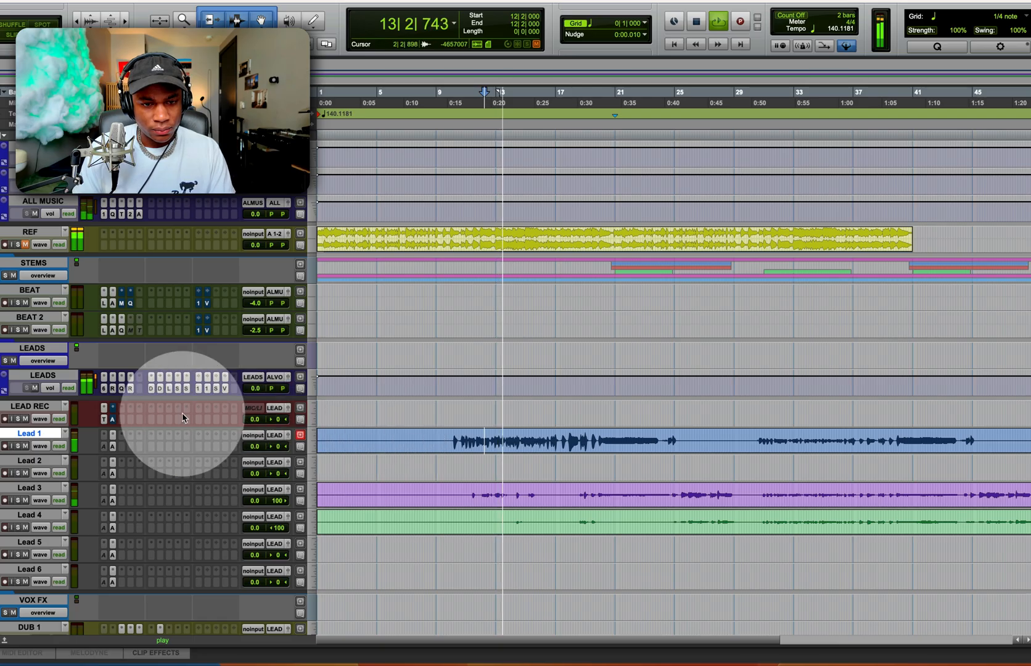
{"action": "left_click_drag", "start_coordinate": [137, 396], "coordinate": [130, 431]}
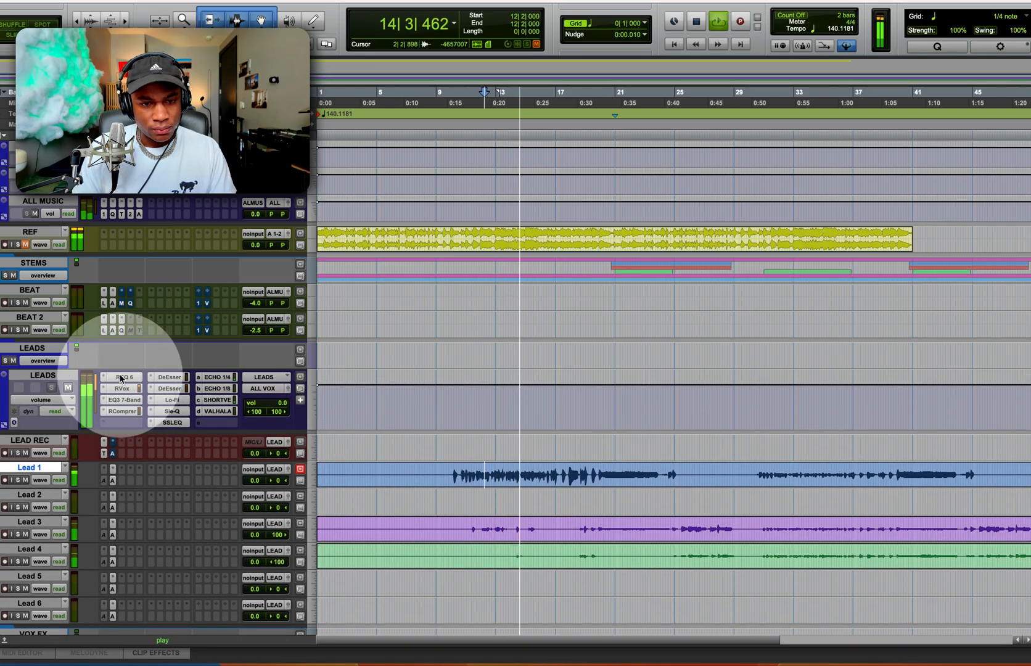
{"action": "left_click", "coordinate": [121, 379], "text": "shift+super"}
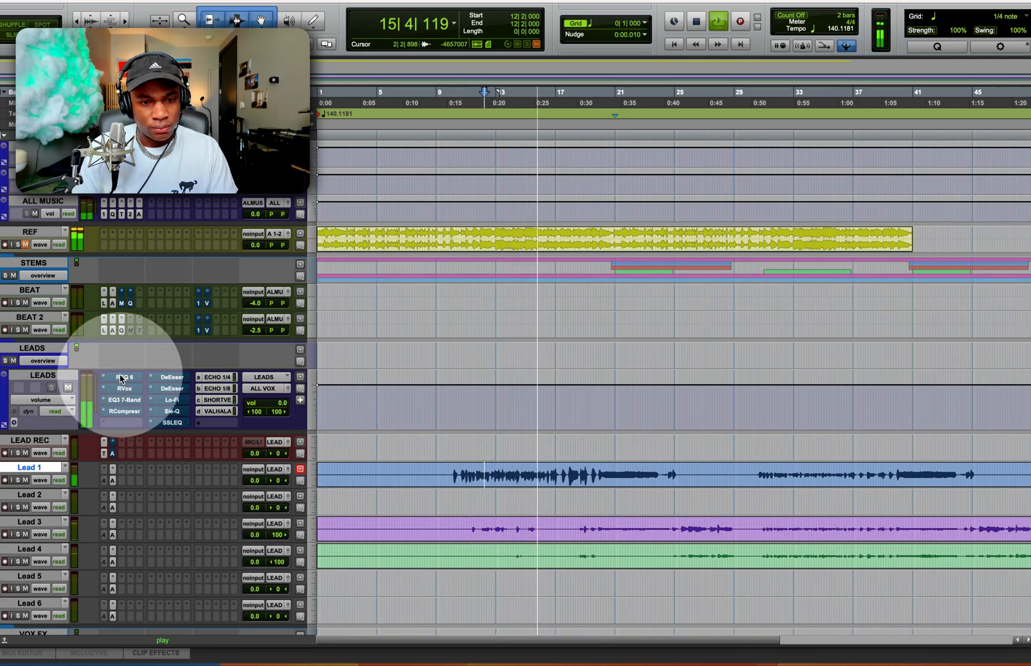
In the LEADS REQ 6, set band 2 to -4.7 dB at 132 Hz and band 3 to -3.9 dB at 492 Hz, and reactivate it
{"action": "left_click", "coordinate": [121, 379]}
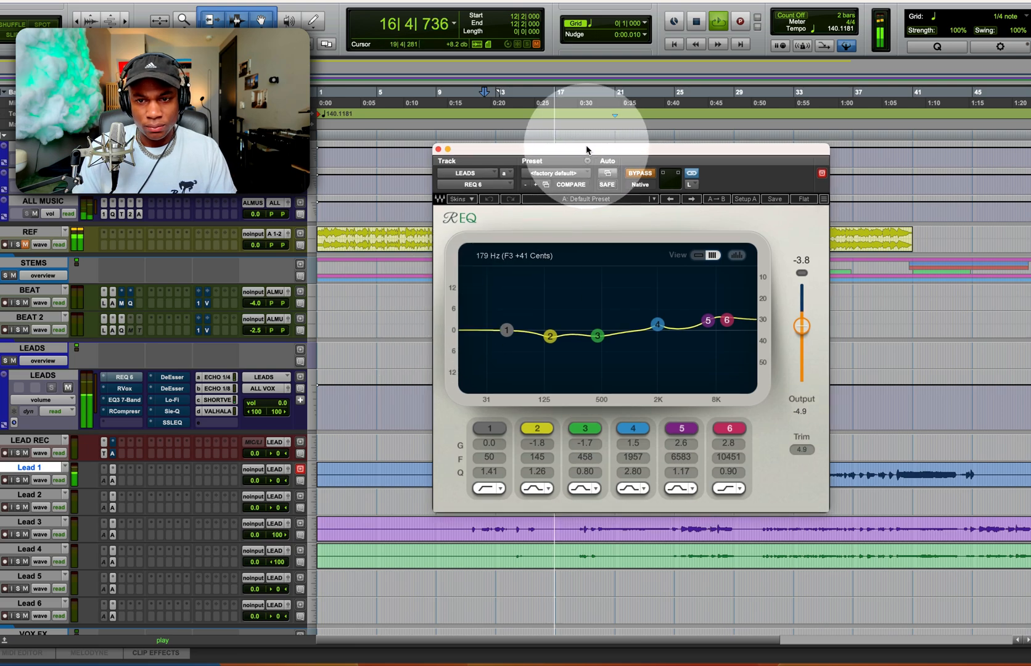
{"action": "left_click_drag", "start_coordinate": [587, 150], "coordinate": [472, 17]}
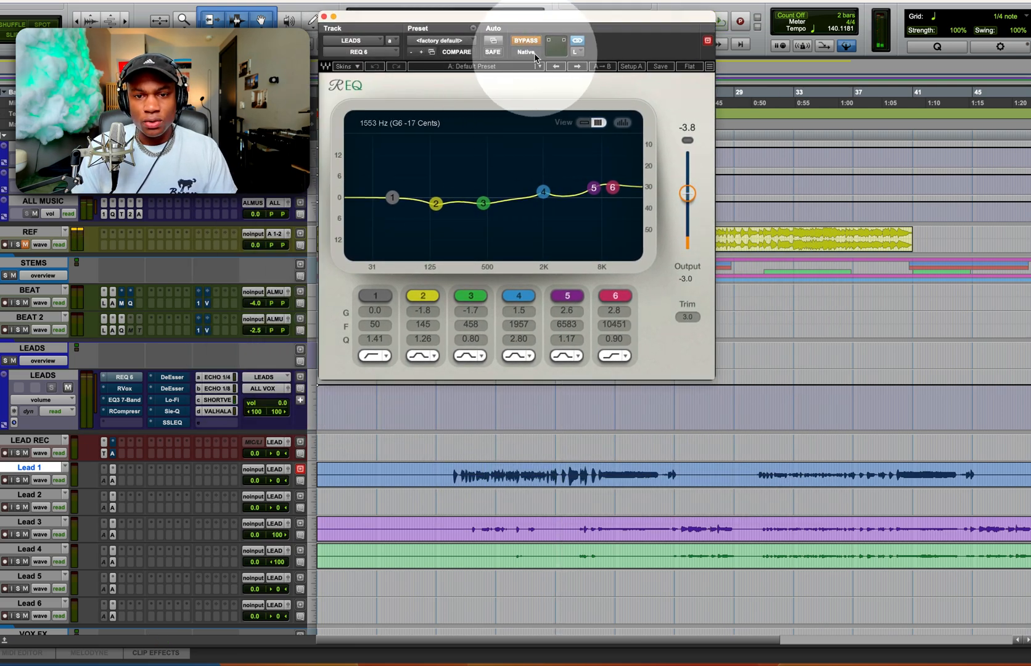
{"action": "left_click", "coordinate": [435, 203]}
{"action": "left_click_drag", "start_coordinate": [433, 207], "coordinate": [486, 205]}
{"action": "left_click", "coordinate": [486, 209]}
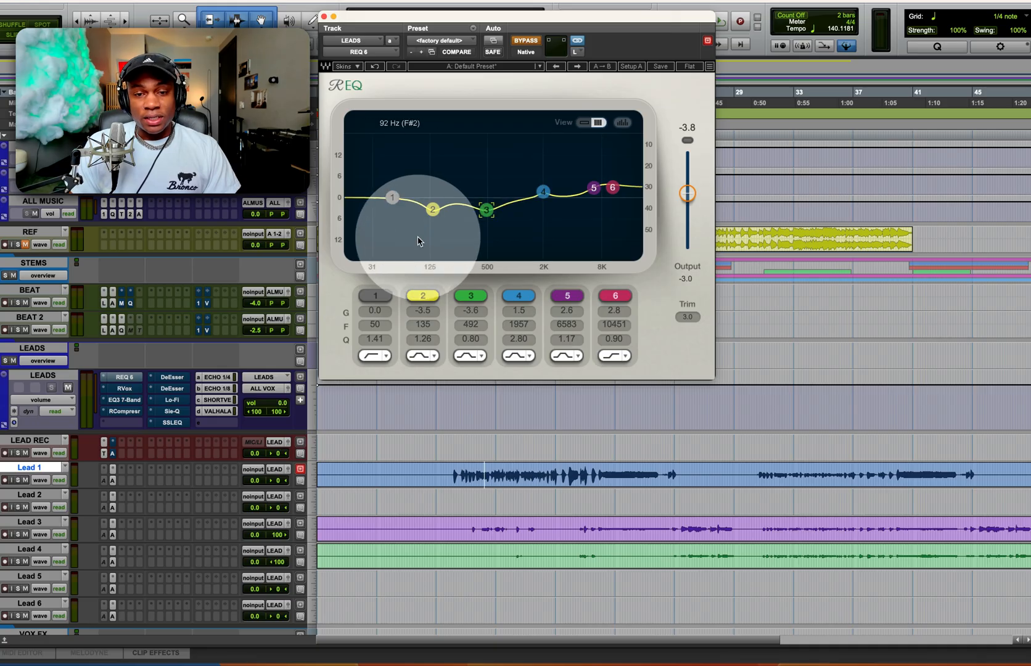
{"action": "left_click_drag", "start_coordinate": [432, 211], "coordinate": [431, 213]}
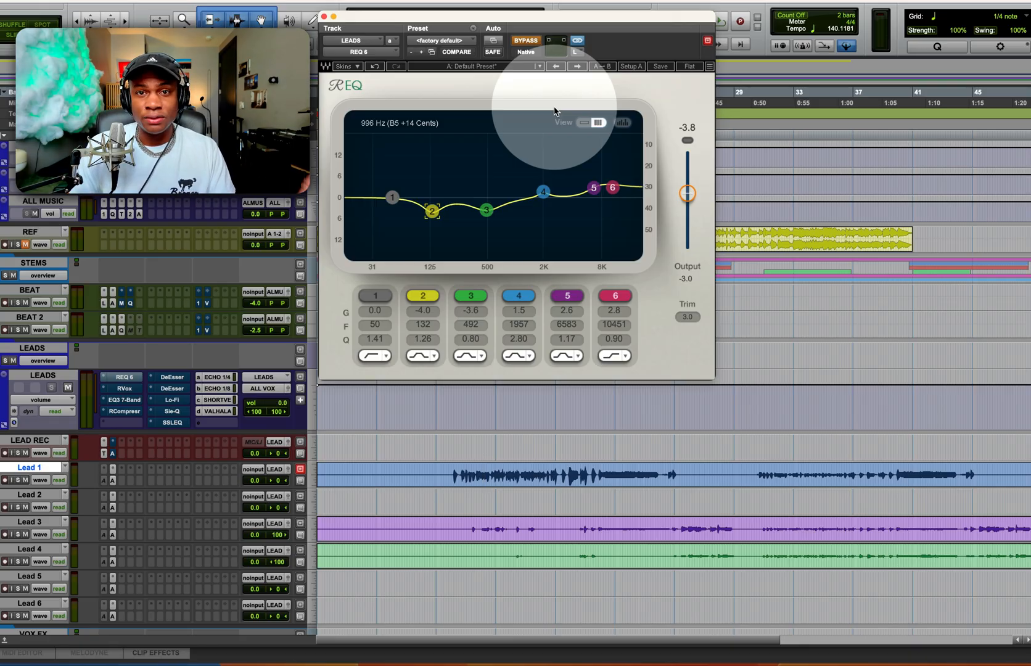
{"action": "left_click_drag", "start_coordinate": [363, 17], "coordinate": [388, 0]}
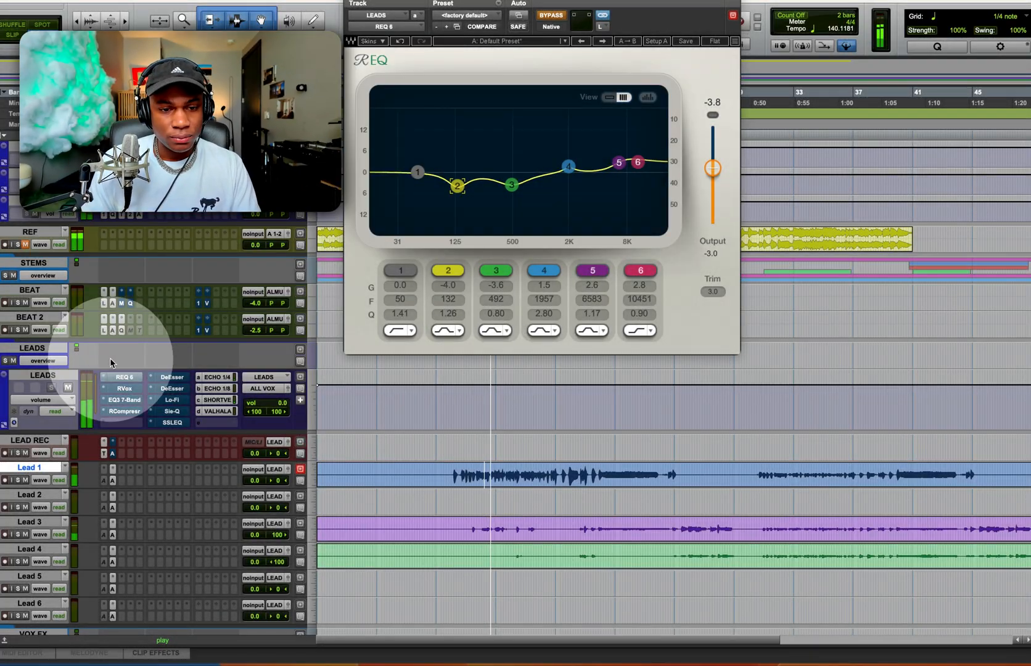
{"action": "left_click", "coordinate": [124, 377]}
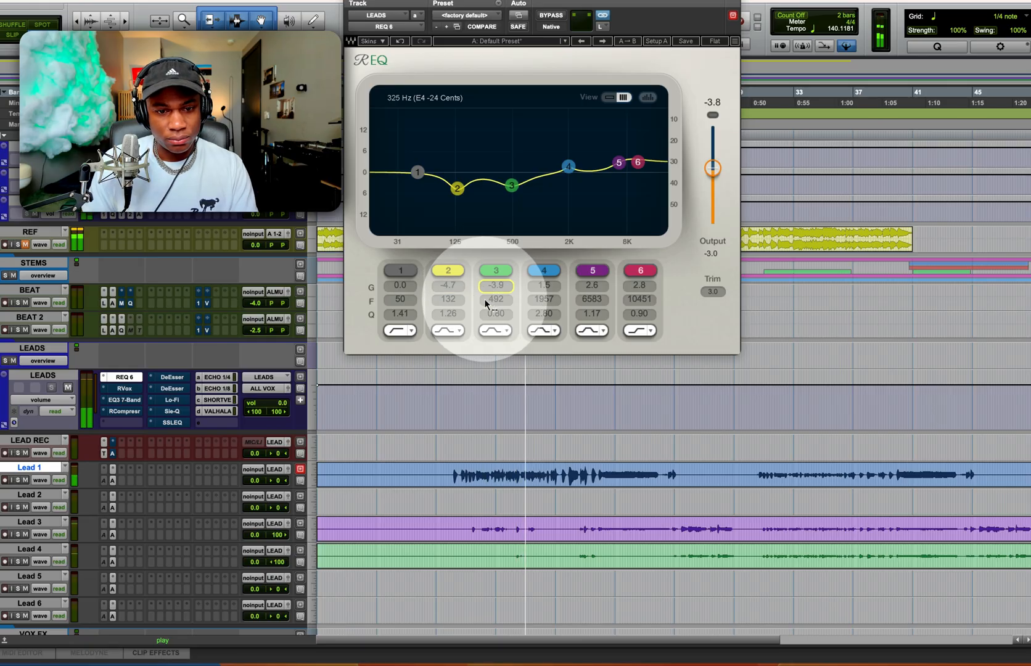
{"action": "key", "text": "super+w"}
Raise the LEADS bus send to the VALHALLA reverb to about -30.2 dB
{"action": "left_click", "coordinate": [235, 411]}
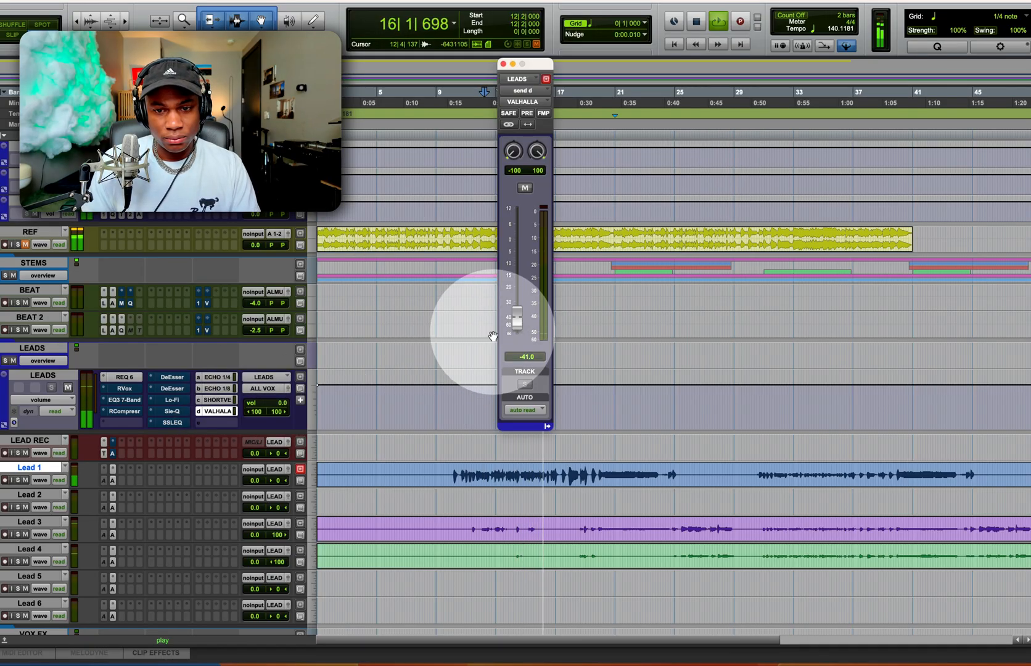
{"action": "left_click_drag", "start_coordinate": [517, 320], "coordinate": [523, 261]}
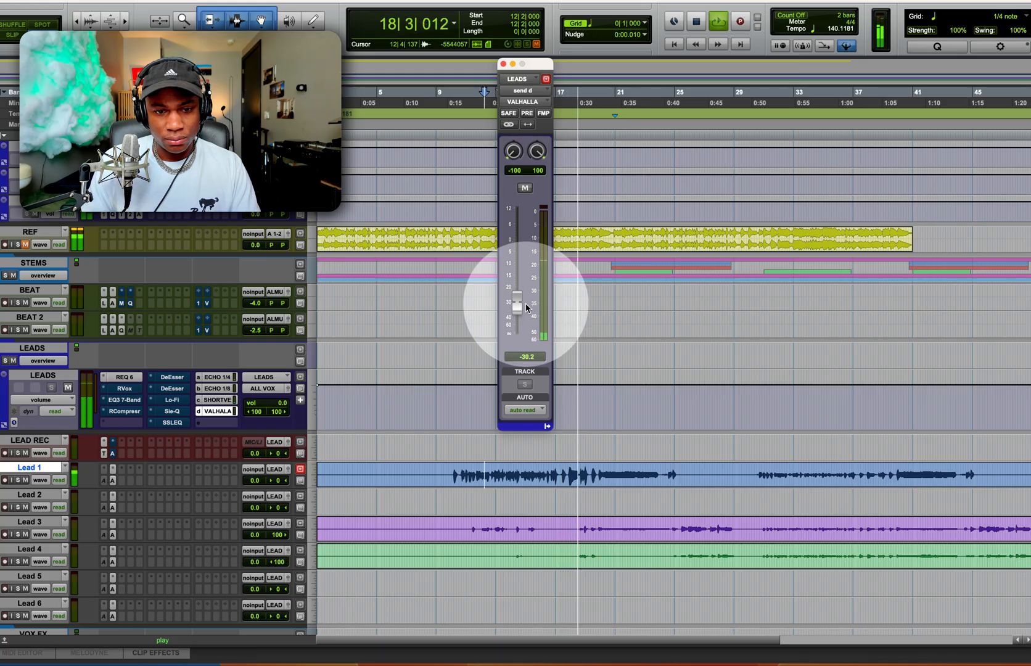
{"action": "key", "text": "super+w"}
Reactivate RVox on the LEADS bus and set its Comp to -20.5 and Gain to -10.8 during playback
{"action": "left_click", "coordinate": [123, 388]}
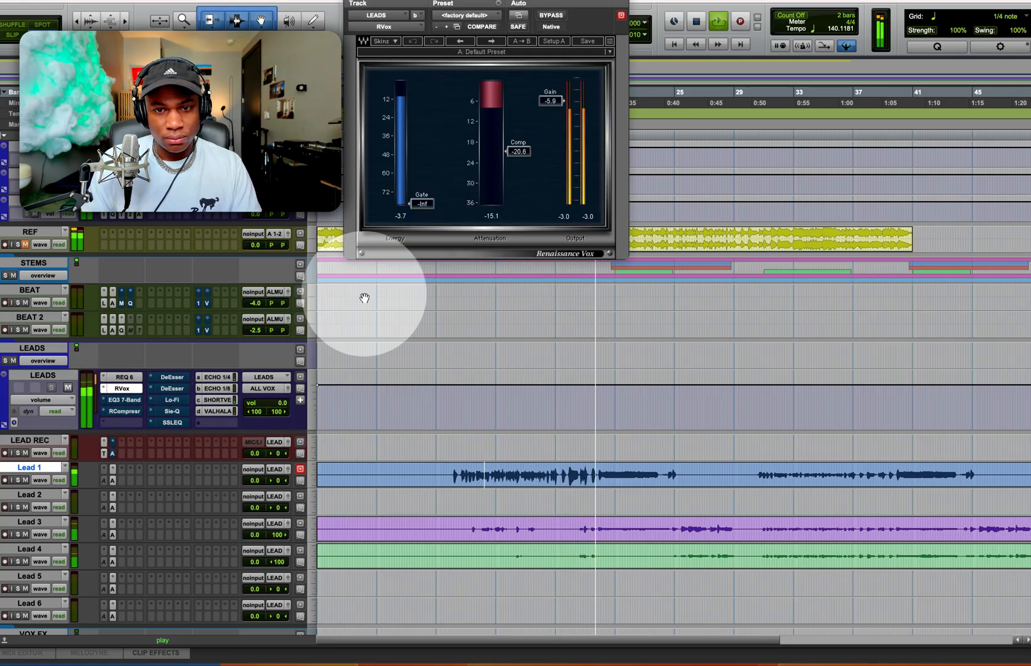
{"action": "left_click_drag", "start_coordinate": [513, 152], "coordinate": [513, 150]}
{"action": "left_click_drag", "start_coordinate": [550, 101], "coordinate": [550, 114]}
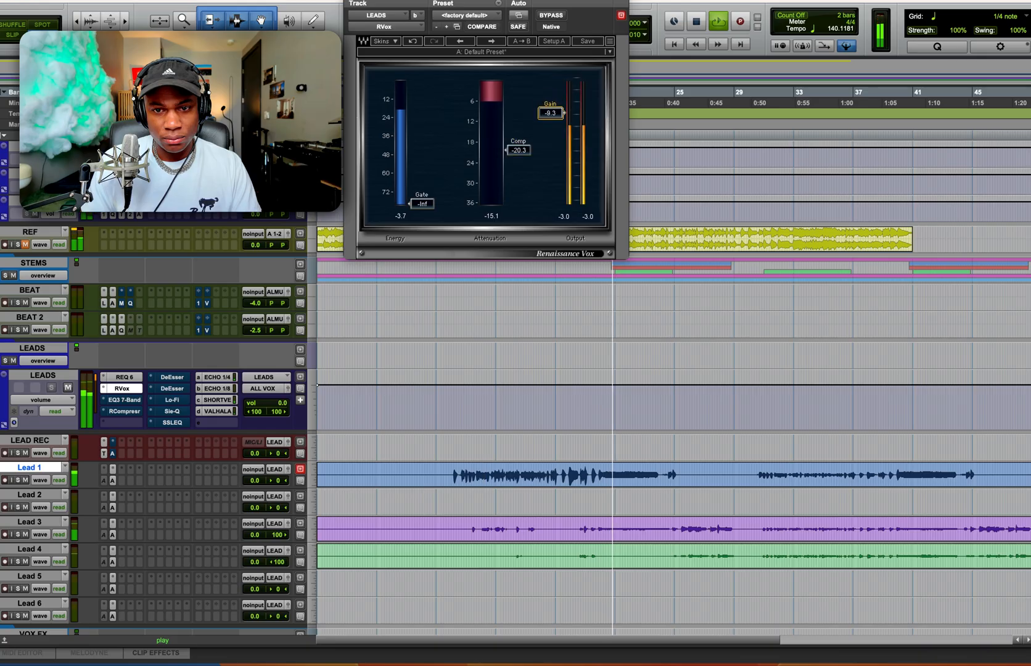
{"action": "key", "text": "space"}
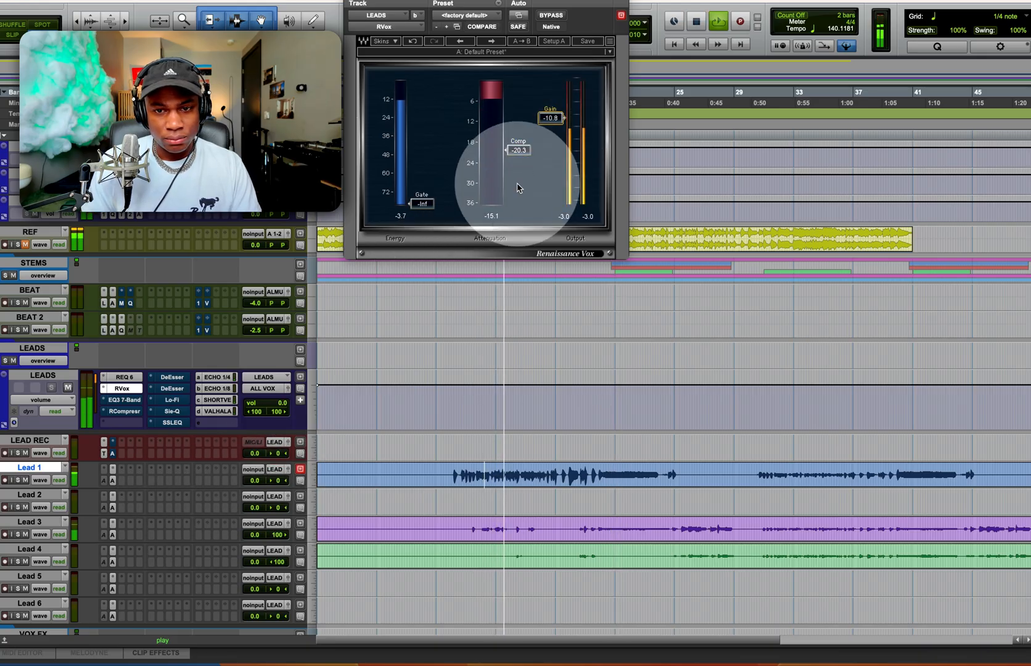
{"action": "left_click_drag", "start_coordinate": [519, 152], "coordinate": [519, 155]}
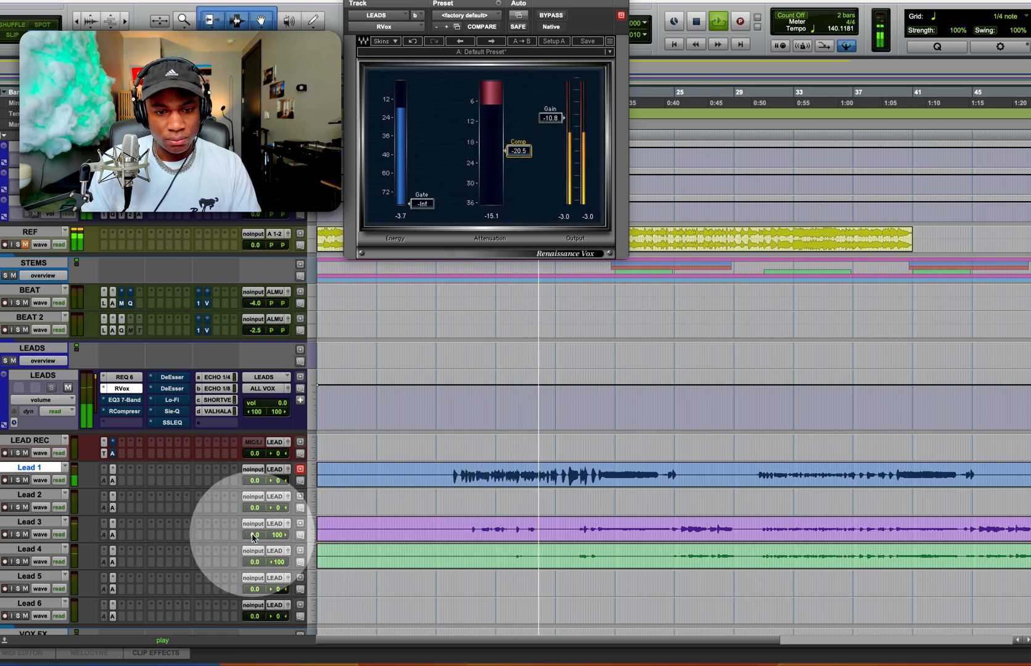
Lower Lead 3 and Lead 4 to -5.9 dB, and copy DUB 1's inserts from slots C, D and E onto Lead 3
{"action": "left_click_drag", "start_coordinate": [253, 536], "coordinate": [256, 567]}
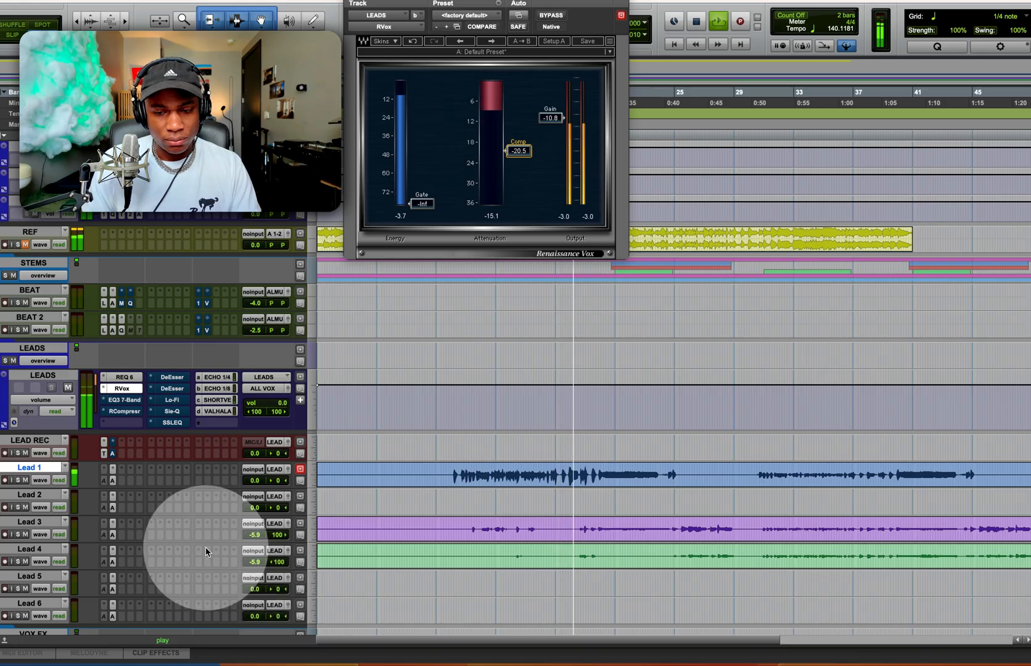
{"action": "scroll", "coordinate": [207, 548], "scroll_direction": "down", "scroll_amount": 3}
{"action": "scroll", "coordinate": [188, 573], "scroll_direction": "down", "scroll_amount": 1}
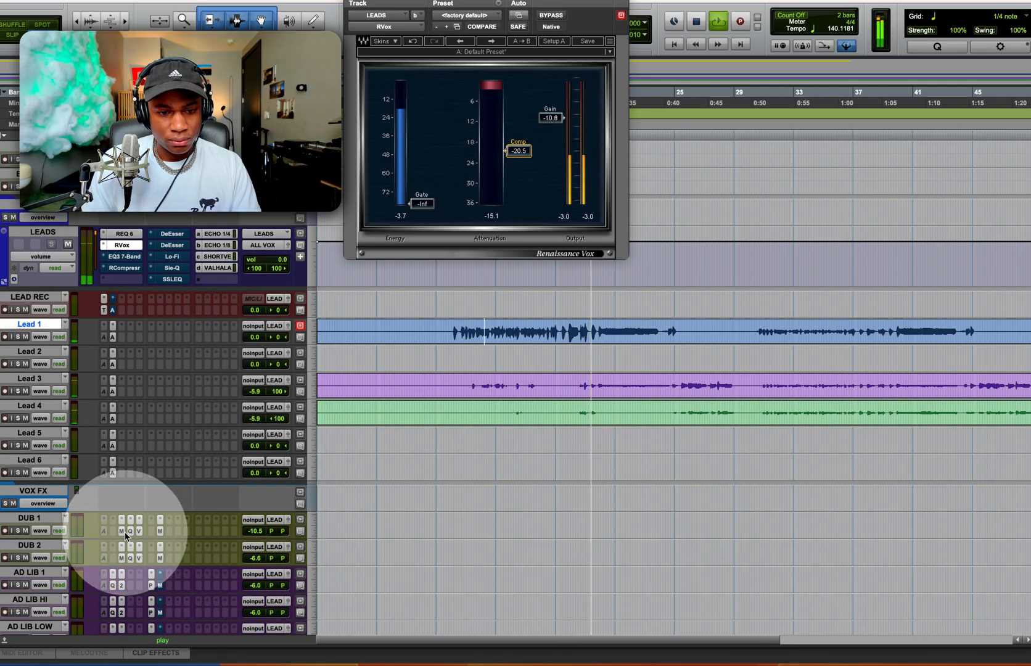
{"action": "left_click_drag", "start_coordinate": [124, 531], "coordinate": [122, 397]}
{"action": "left_click_drag", "start_coordinate": [130, 530], "coordinate": [129, 398]}
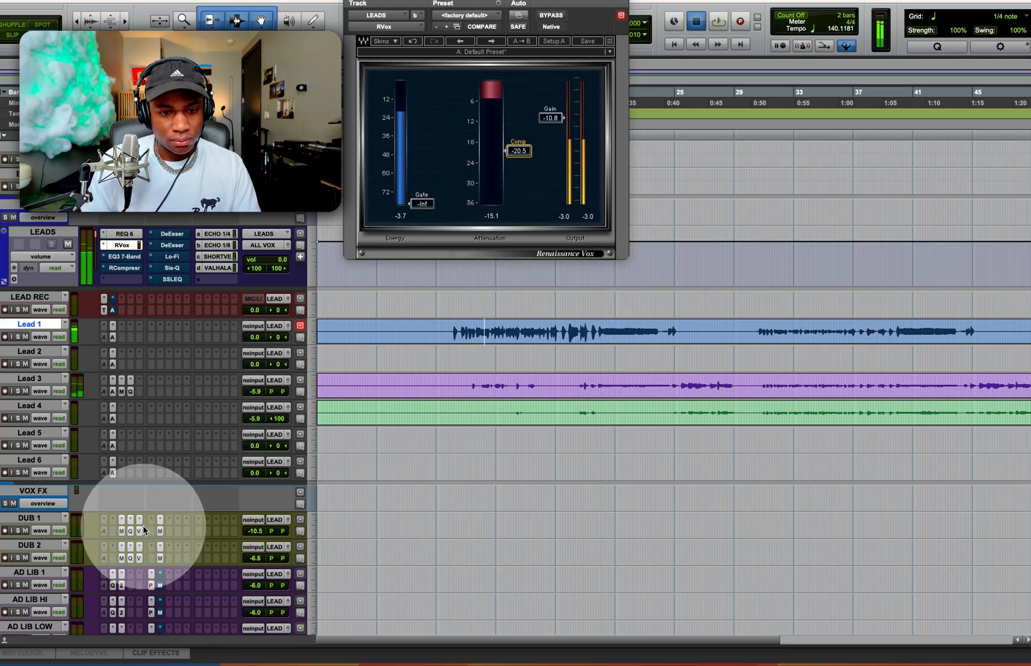
{"action": "left_click_drag", "start_coordinate": [138, 525], "coordinate": [138, 395]}
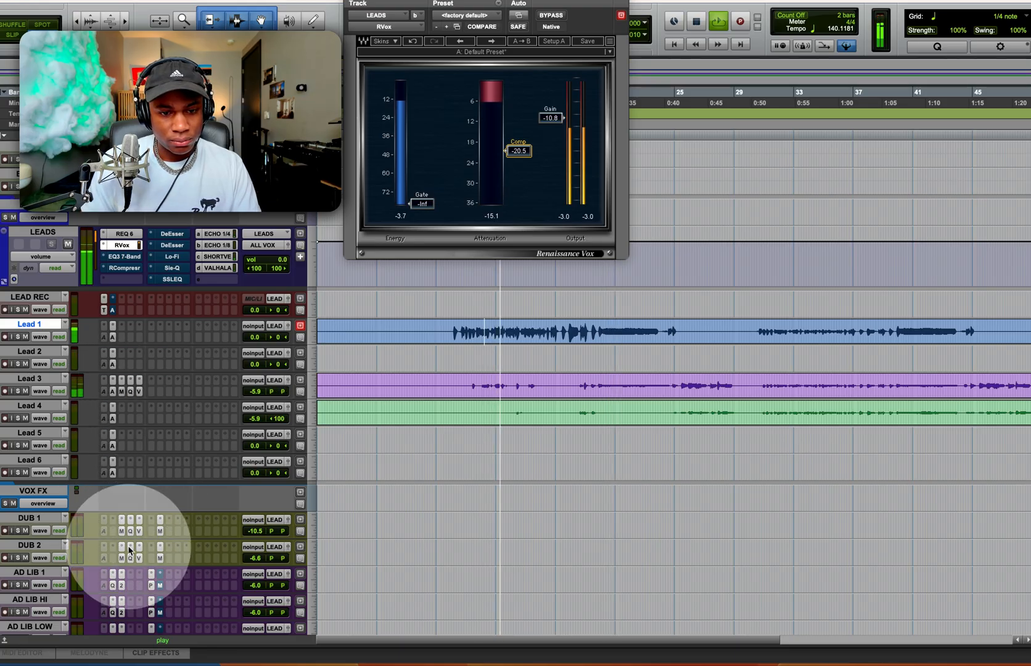
Copy DUB 2's inserts from slots C, D and E onto Lead 4 and reset the volumes of Lead 3 and Lead 4 to 0.0 dB
{"action": "left_click_drag", "start_coordinate": [121, 546], "coordinate": [141, 418]}
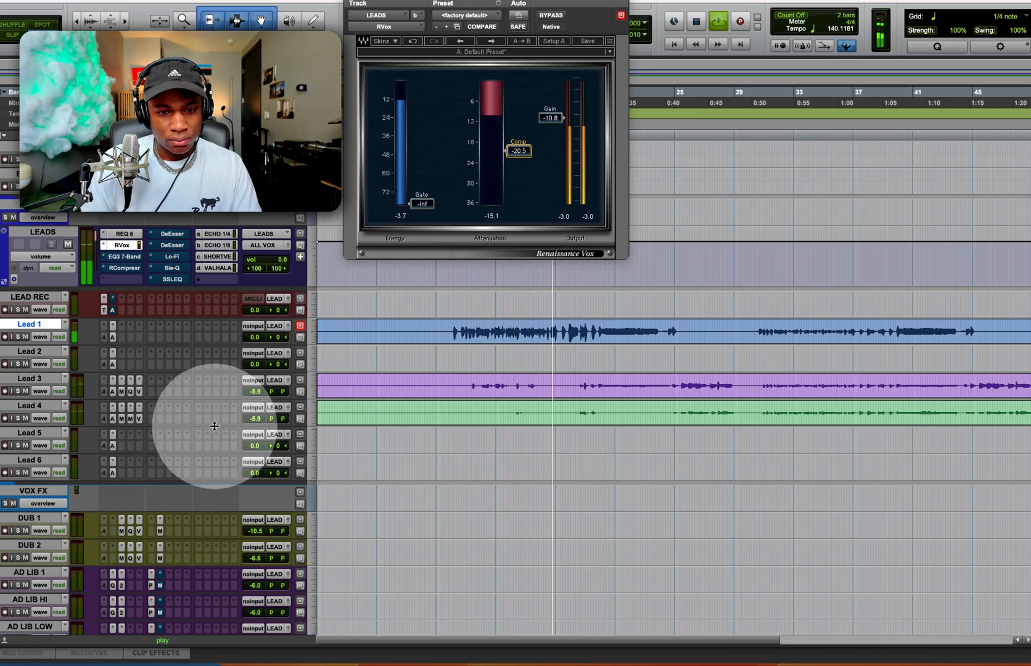
{"action": "left_click", "coordinate": [254, 418], "text": "alt"}
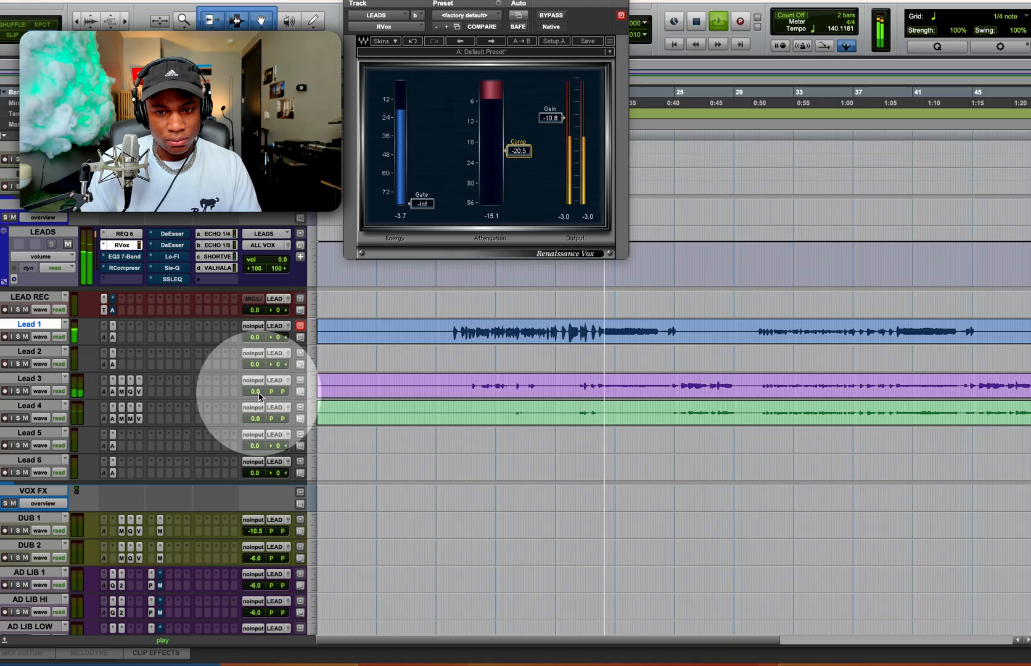
{"action": "key", "text": "super+w"}
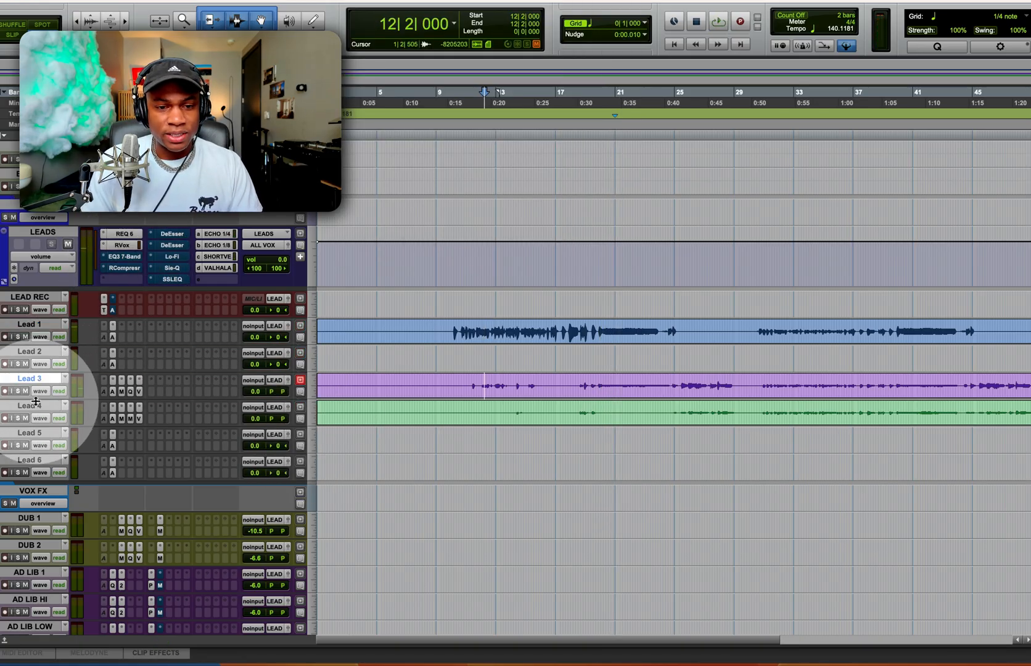
{"action": "left_click", "coordinate": [449, 387]}
{"action": "scroll", "coordinate": [499, 429], "scroll_direction": "down", "scroll_amount": 4}
{"action": "scroll", "coordinate": [494, 432], "scroll_direction": "up", "scroll_amount": 6}
{"action": "double_click", "coordinate": [492, 439]}
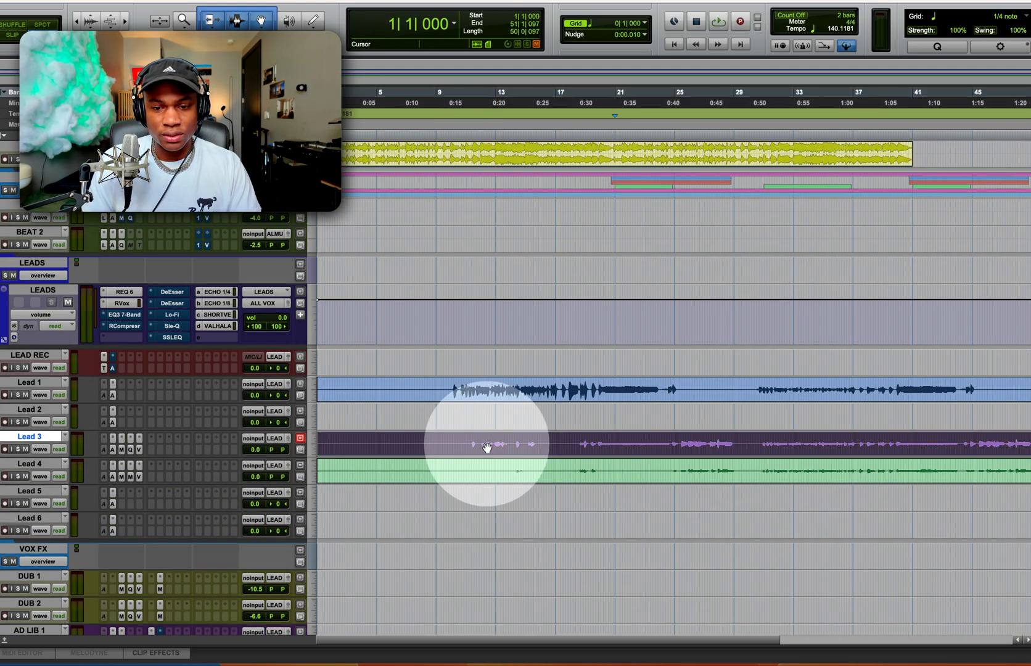
{"action": "left_click", "coordinate": [477, 482], "text": "shift"}
{"action": "left_click", "coordinate": [478, 392]}
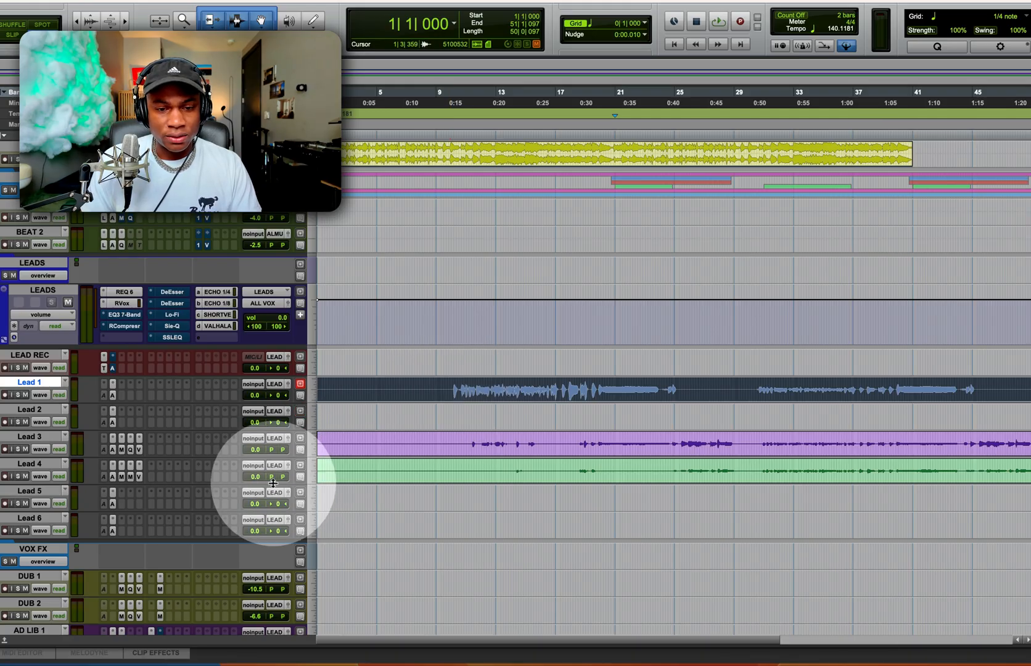
Enlarge the Lead 3 and Lead 4 tracks until their first three inserts show, while playing the session from bar 11
{"action": "left_click_drag", "start_coordinate": [273, 484], "coordinate": [275, 507]}
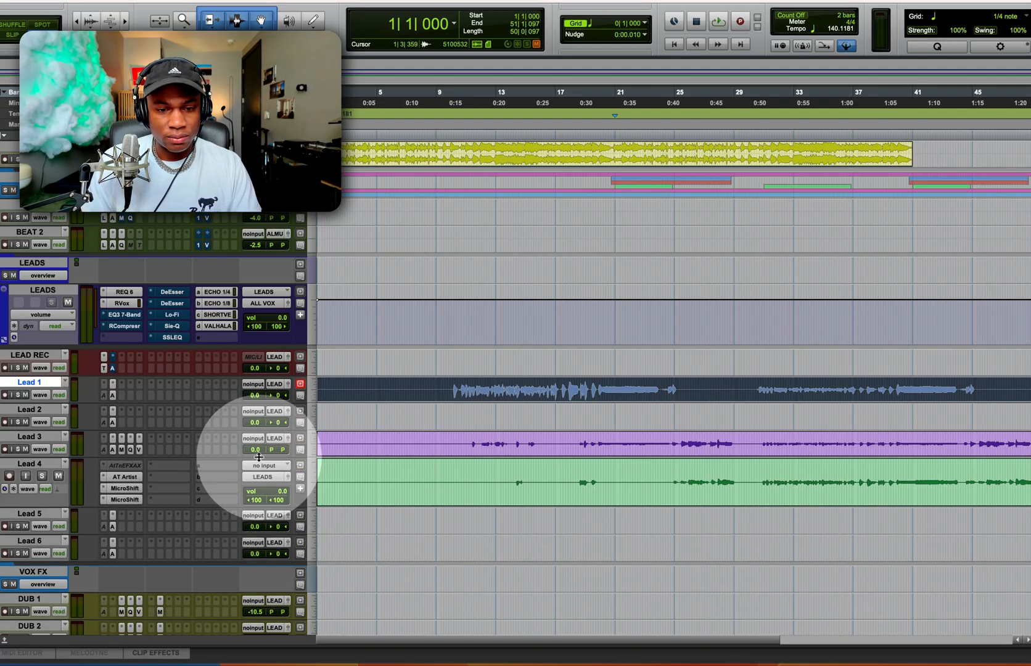
{"action": "mouse_move", "coordinate": [259, 457]}
{"action": "left_mouse_down"}
{"action": "mouse_move", "coordinate": [253, 494]}
{"action": "mouse_move", "coordinate": [265, 472]}
{"action": "left_mouse_up"}
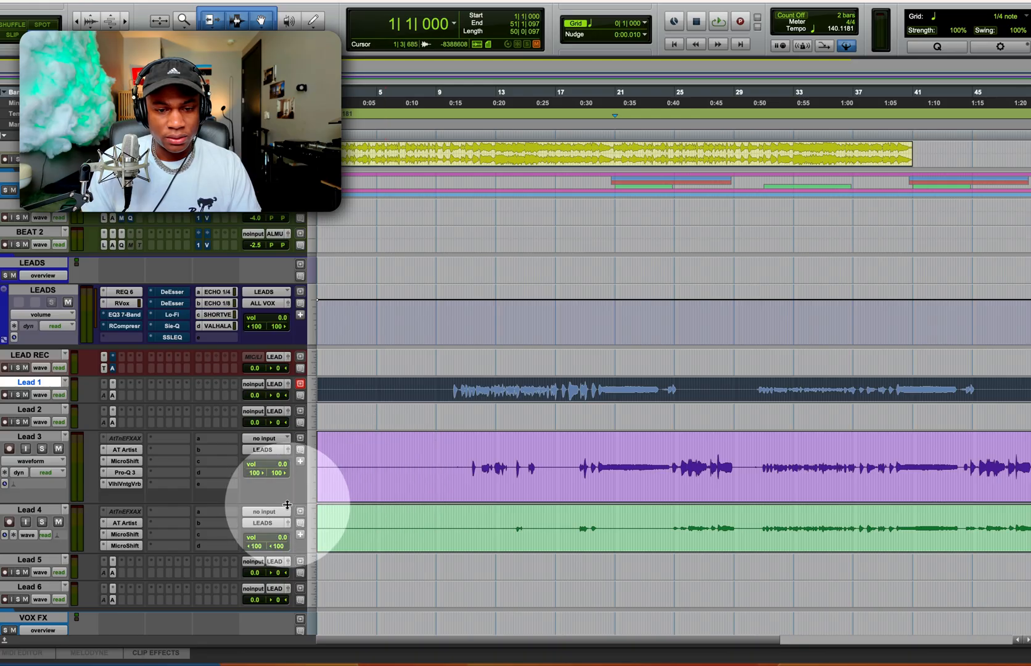
{"action": "left_click", "coordinate": [464, 461]}
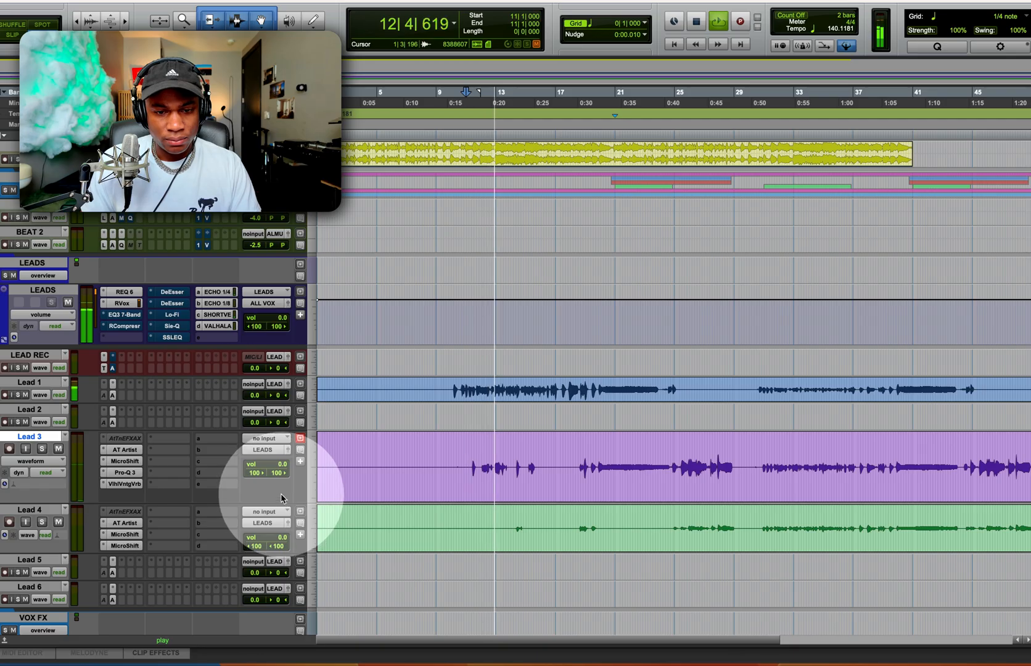
{"action": "left_click_drag", "start_coordinate": [281, 503], "coordinate": [282, 467]}
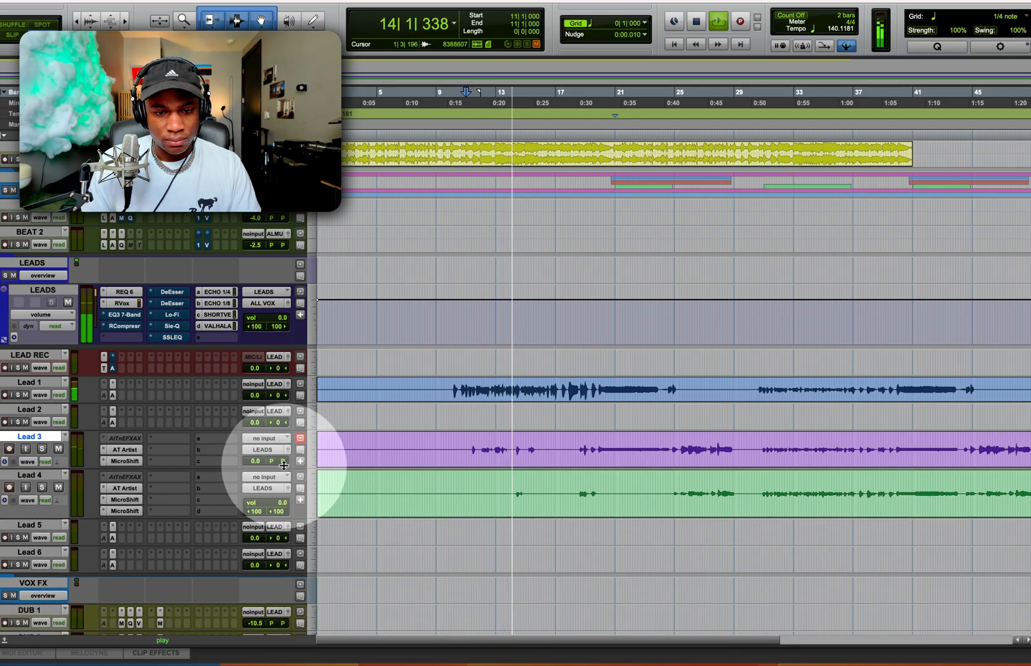
{"action": "left_click", "coordinate": [270, 504]}
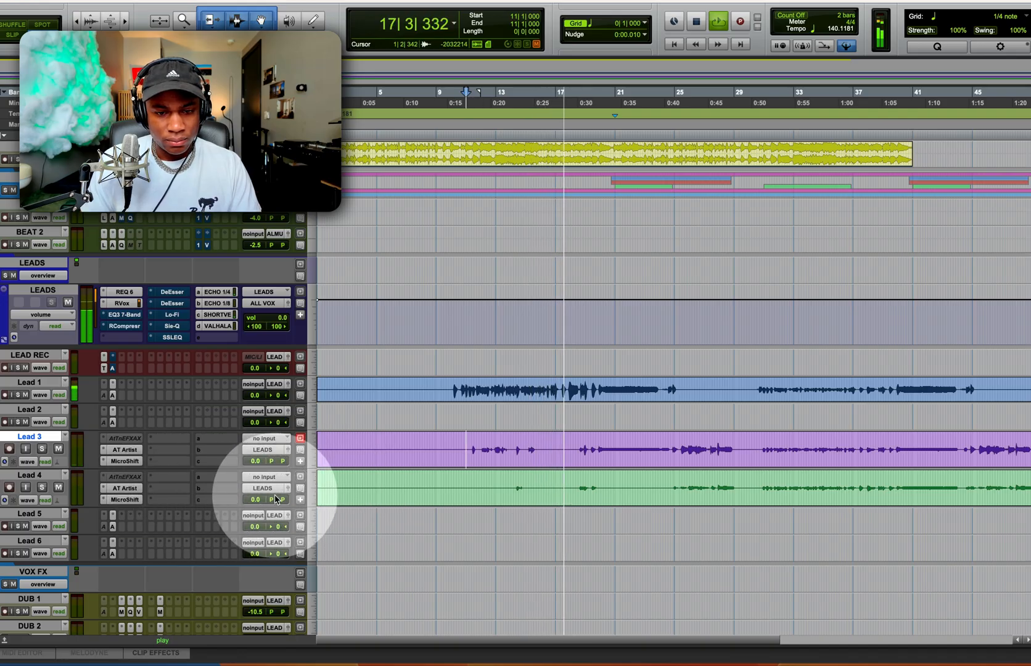
{"action": "mouse_move", "coordinate": [271, 499]}
{"action": "left_mouse_down"}
{"action": "mouse_move", "coordinate": [236, 502]}
{"action": "mouse_move", "coordinate": [277, 497]}
{"action": "left_mouse_up"}
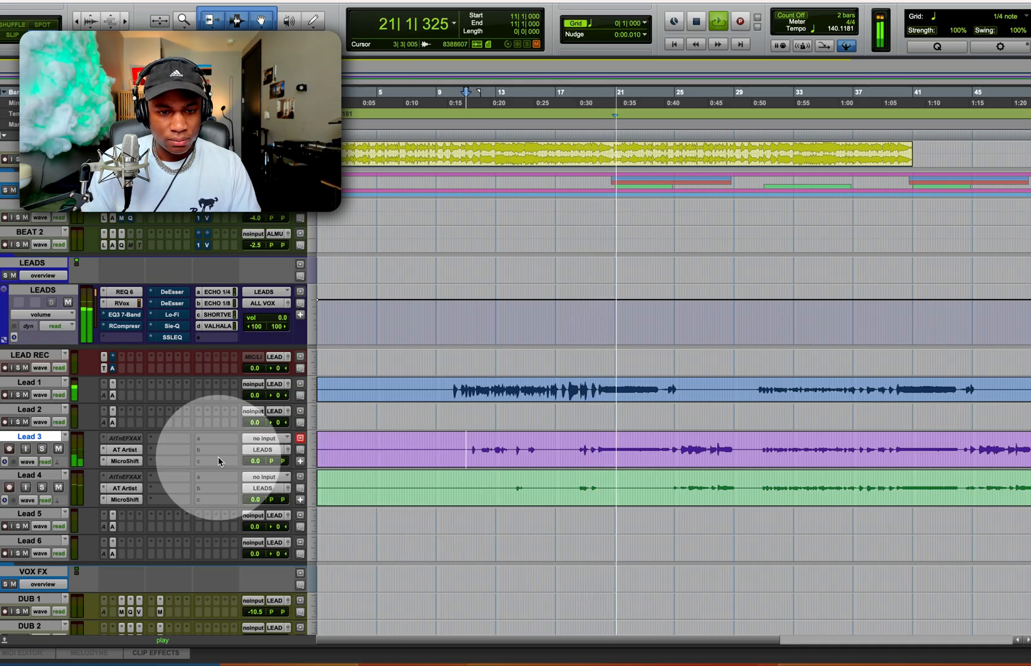
On the LEADS bus EQ3 7-Band, set the LF band to about -3.4 dB at 297.5 Hz with a Q of 2.34 during playback
{"action": "key", "text": "space"}
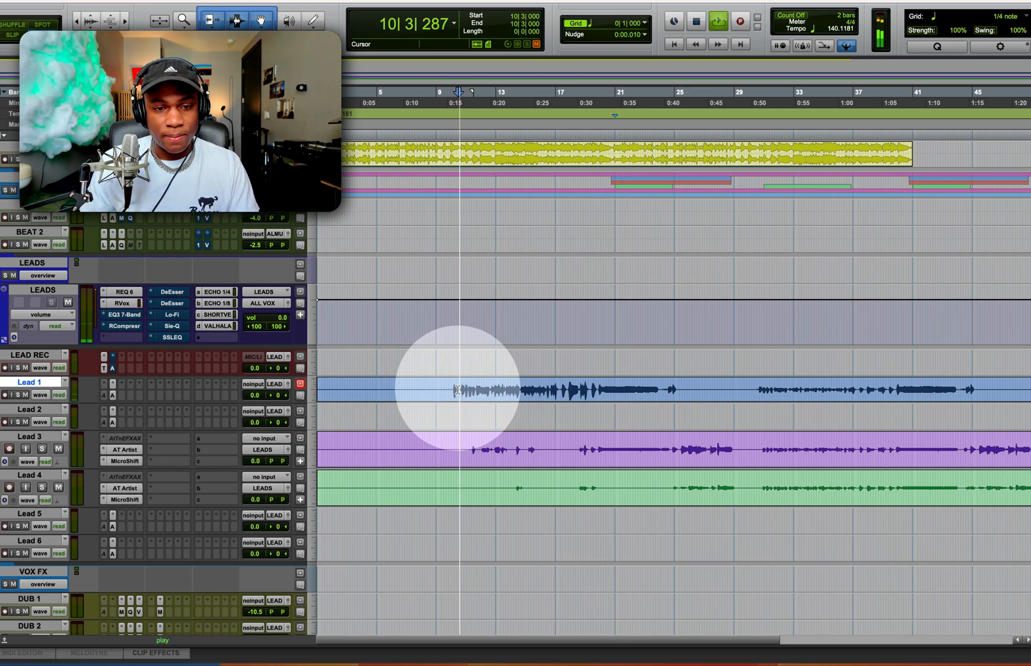
{"action": "left_click", "coordinate": [125, 315]}
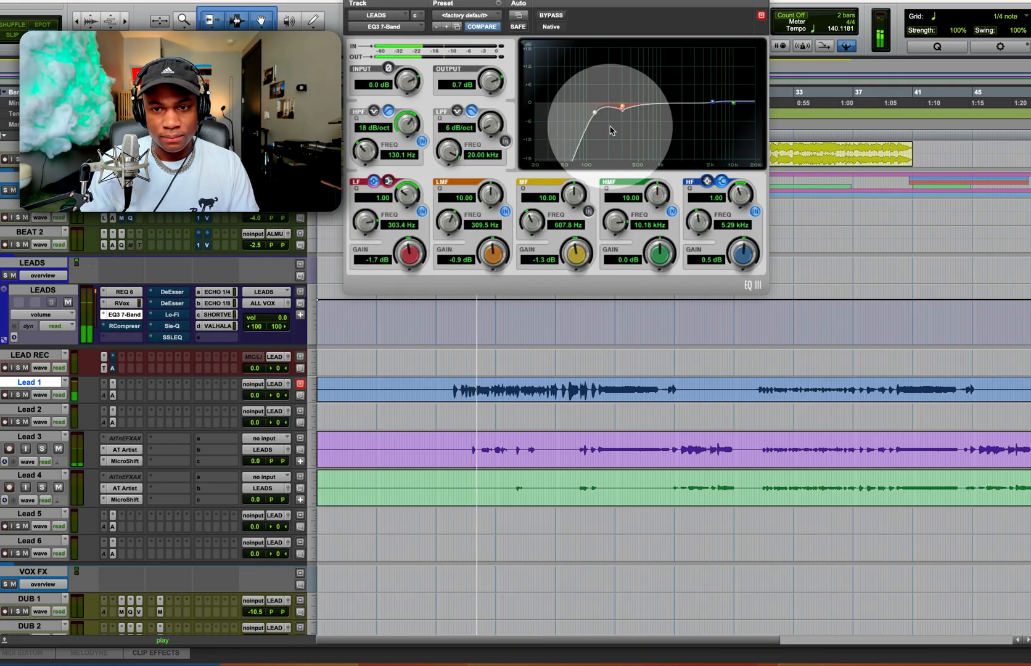
{"action": "left_click_drag", "start_coordinate": [622, 108], "coordinate": [621, 121]}
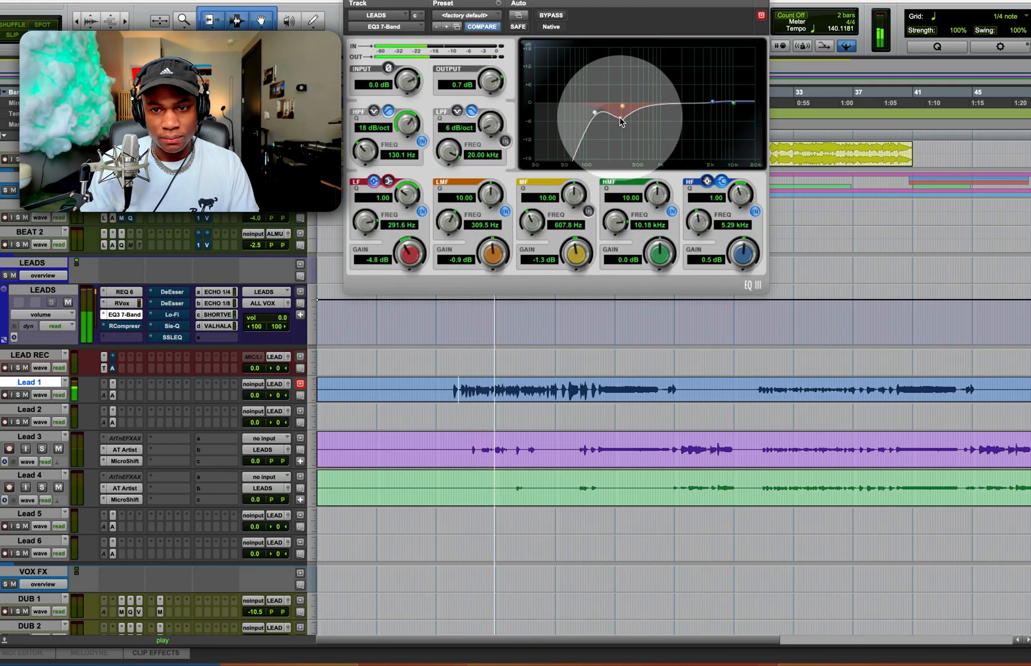
{"action": "left_click_drag", "start_coordinate": [368, 227], "coordinate": [404, 185]}
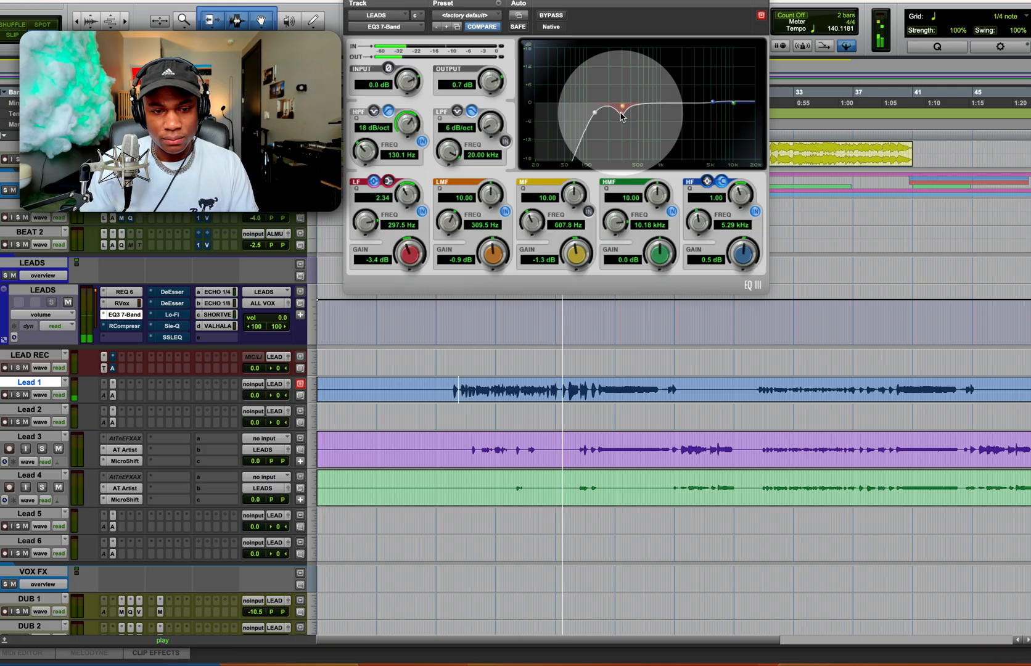
{"action": "key", "text": "super+w"}
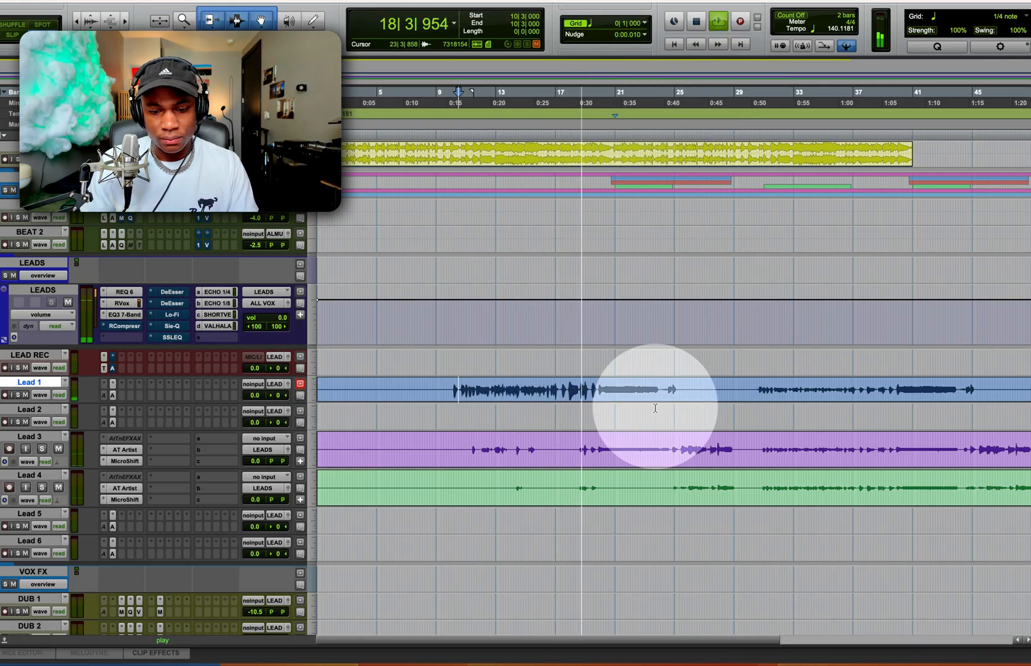
Trim the empty start of the Lead 1 clip to just before the vocal enters near bar 10
{"action": "scroll", "coordinate": [655, 409], "scroll_direction": "up", "scroll_amount": 2}
{"action": "scroll", "coordinate": [732, 411], "scroll_direction": "right", "scroll_amount": 2}
{"action": "scroll", "coordinate": [732, 412], "scroll_direction": "down", "scroll_amount": 4}
{"action": "scroll", "coordinate": [732, 412], "scroll_direction": "up", "scroll_amount": 6}
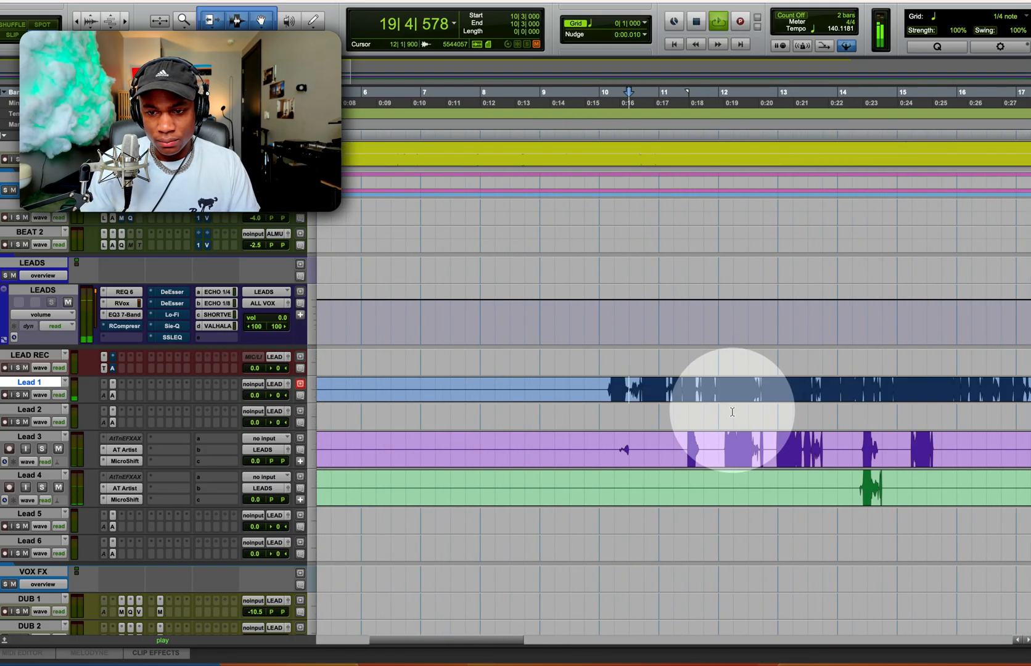
{"action": "scroll", "coordinate": [732, 411], "scroll_direction": "down", "scroll_amount": 3}
{"action": "scroll", "coordinate": [732, 411], "scroll_direction": "right", "scroll_amount": 5}
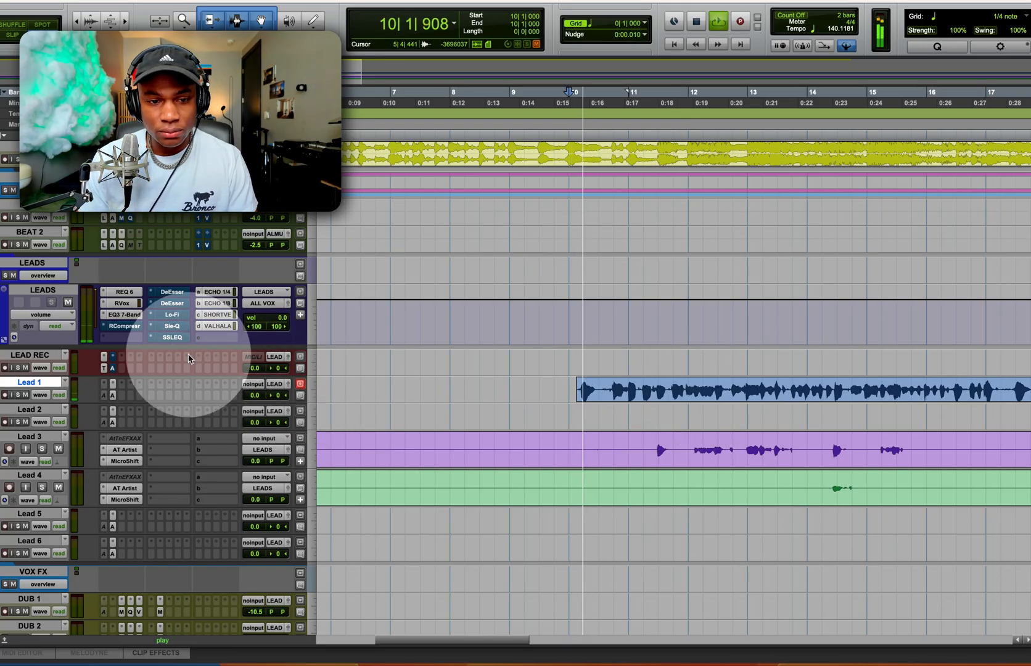
Activate RCompressor on the LEADS bus, set its Threshold to -13.4 and Release to 42.2, and adjust the Ratio during playback
{"action": "left_click", "coordinate": [127, 327]}
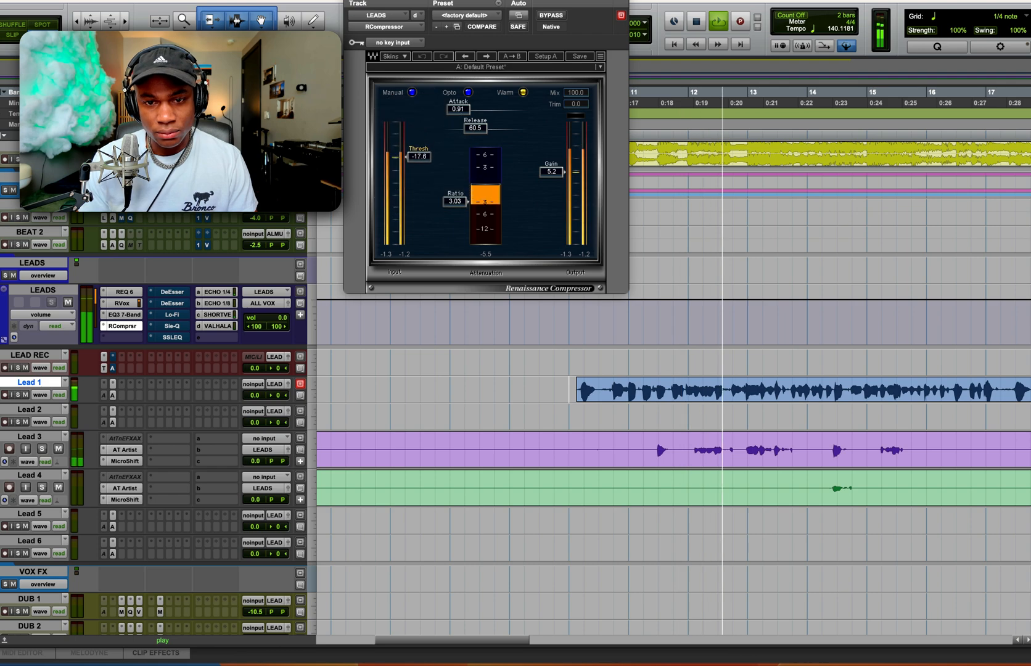
{"action": "left_click_drag", "start_coordinate": [414, 161], "coordinate": [413, 164]}
{"action": "left_click_drag", "start_coordinate": [475, 129], "coordinate": [474, 123]}
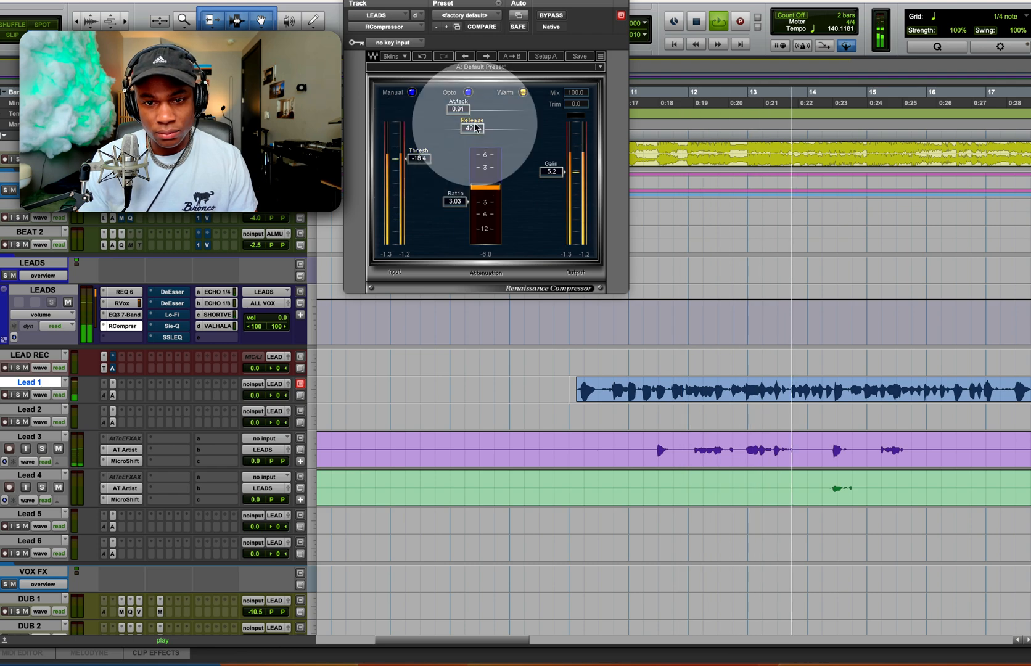
{"action": "left_click_drag", "start_coordinate": [457, 197], "coordinate": [456, 195]}
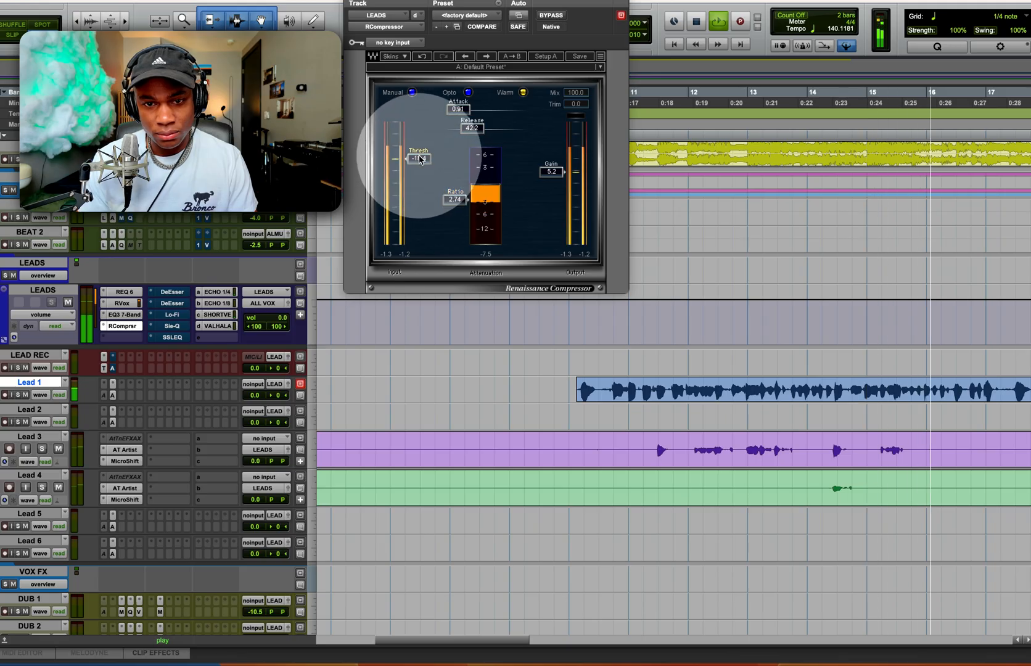
{"action": "left_click_drag", "start_coordinate": [419, 156], "coordinate": [419, 152]}
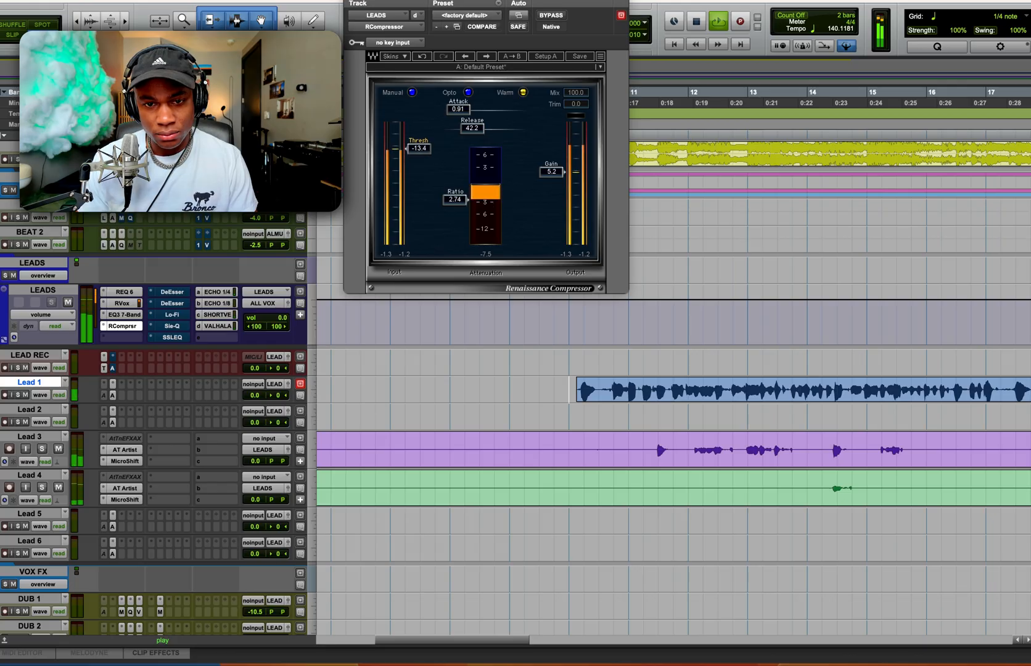
{"action": "left_click_drag", "start_coordinate": [456, 199], "coordinate": [456, 203]}
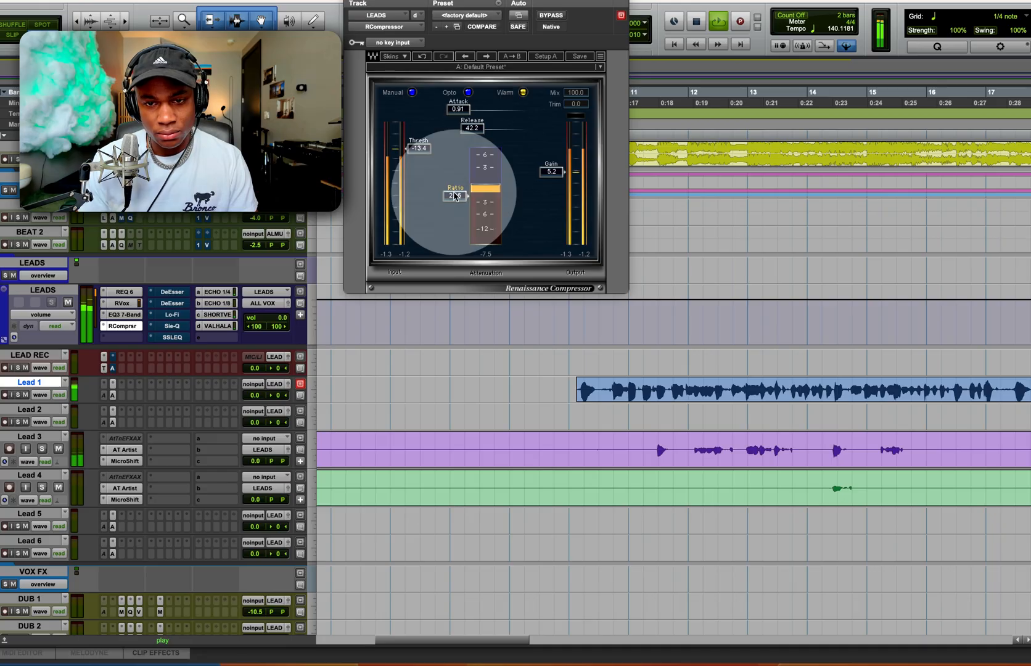
{"action": "key", "text": "super+w"}
Set the Auto-Tune Retune Speed on Lead 3 to 27 and check the Auto-Tune settings on Lead 4
{"action": "key", "text": "r"}
{"action": "scroll", "coordinate": [639, 371], "scroll_direction": "right", "scroll_amount": 3}
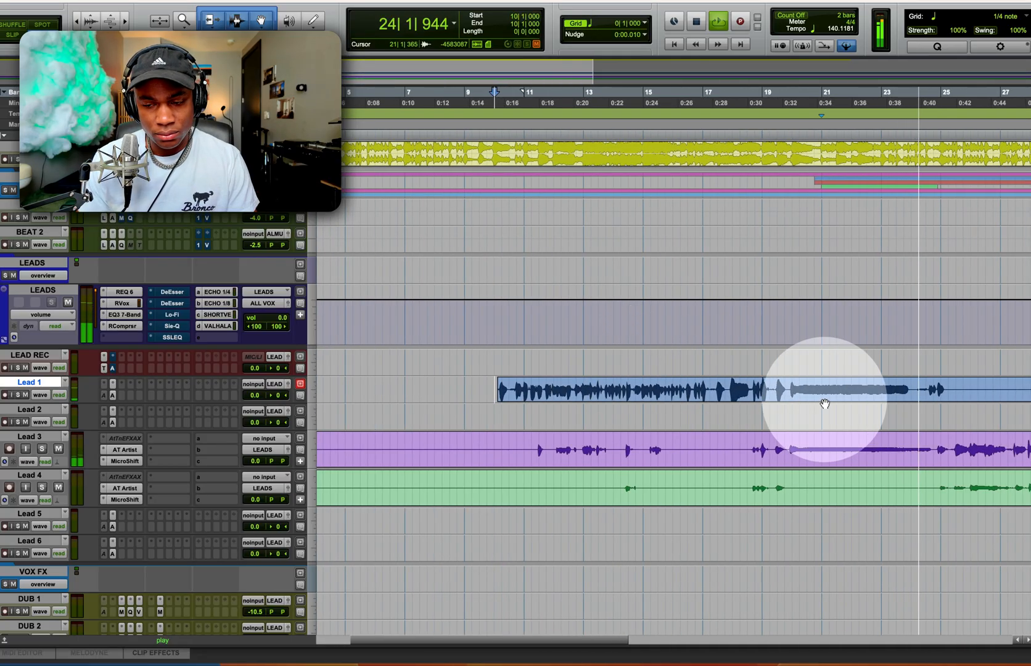
{"action": "scroll", "coordinate": [826, 402], "scroll_direction": "right", "scroll_amount": 3}
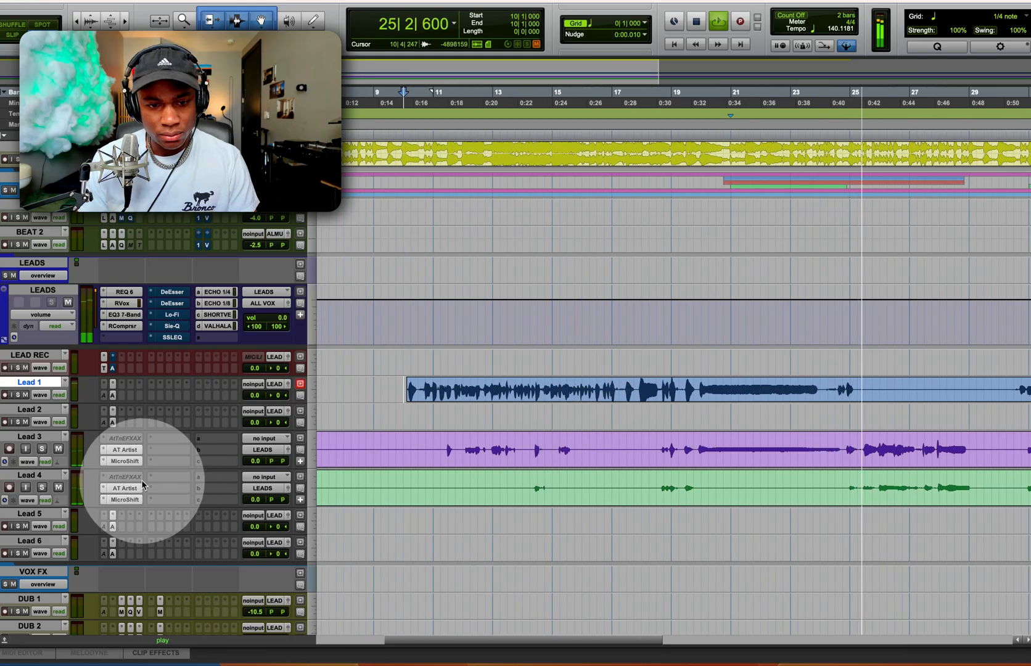
{"action": "left_click_drag", "start_coordinate": [141, 468], "coordinate": [148, 492]}
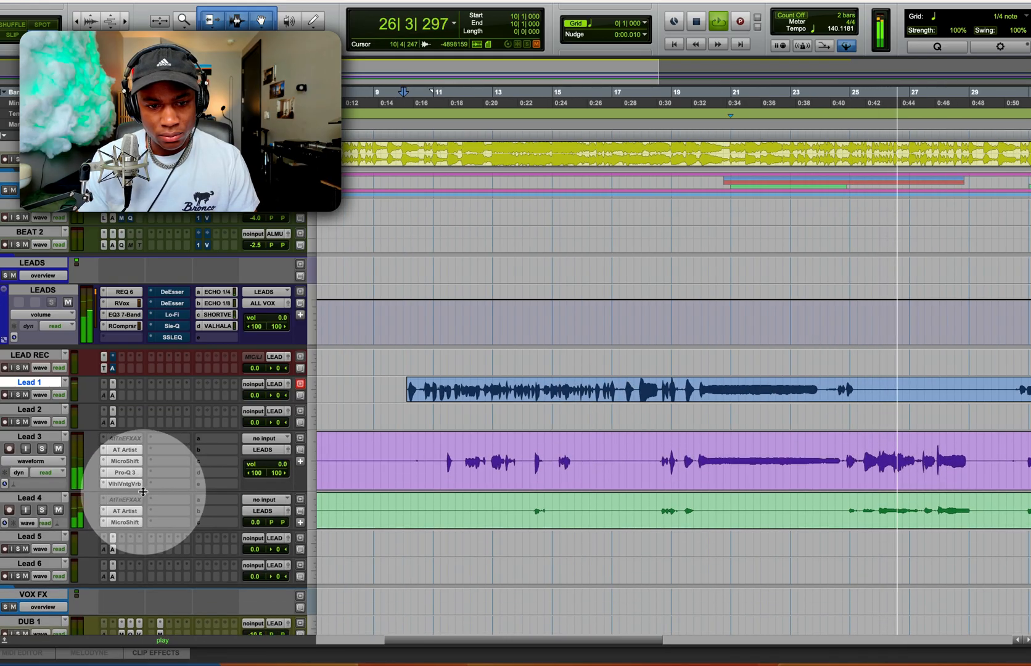
{"action": "left_click", "coordinate": [124, 450]}
{"action": "left_click_drag", "start_coordinate": [417, 172], "coordinate": [413, 149]}
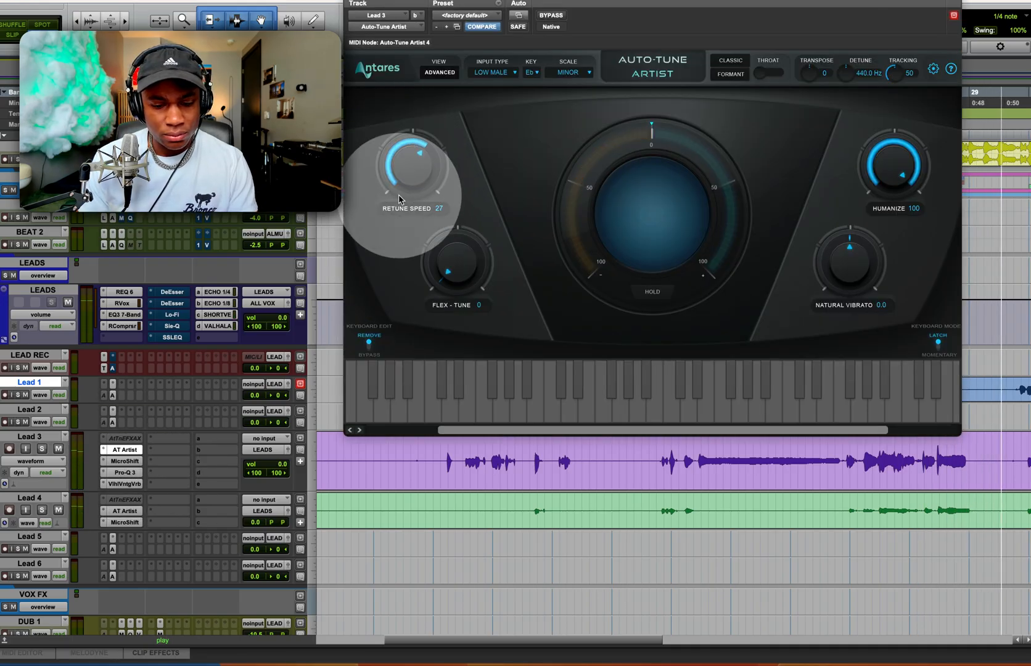
{"action": "left_click", "coordinate": [137, 512]}
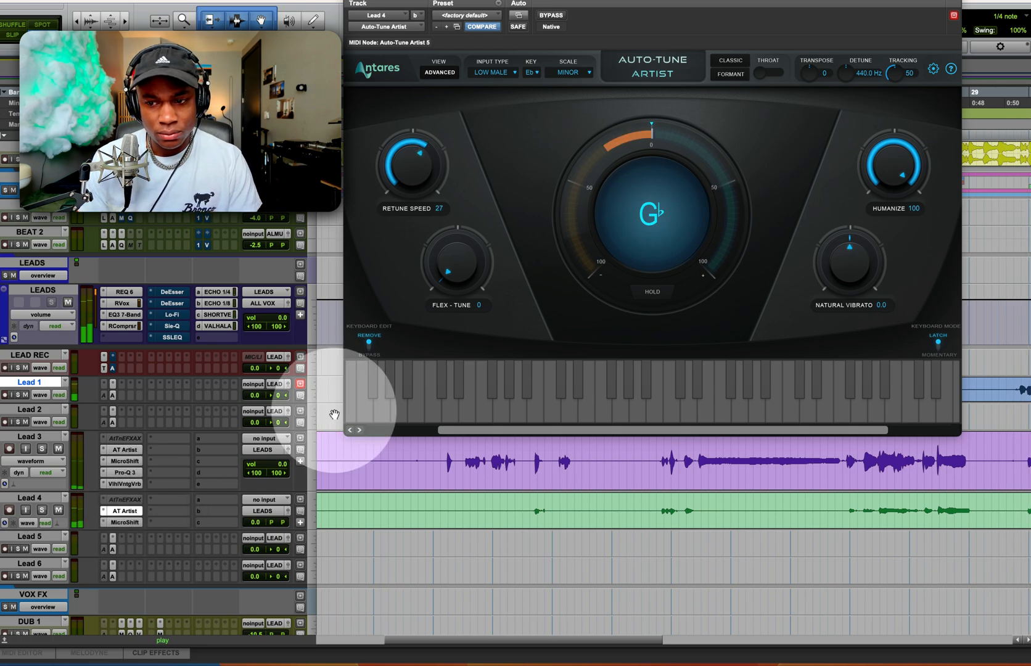
{"action": "key", "text": "super+w"}
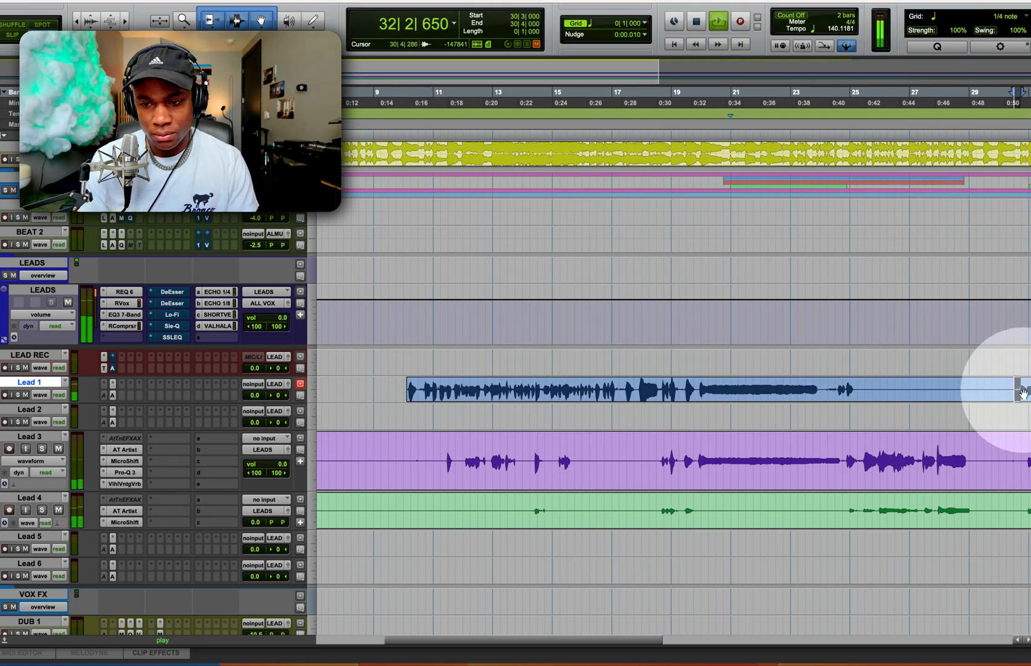
Cut the silent gaps from Lead 1 between about bars 25 and 31, and from Lead 3 and Lead 4 between about bars 29 and 31
{"action": "key", "text": "alt+f"}
{"action": "left_click", "coordinate": [838, 396]}
{"action": "key", "text": "r"}
{"action": "key", "text": "r"}
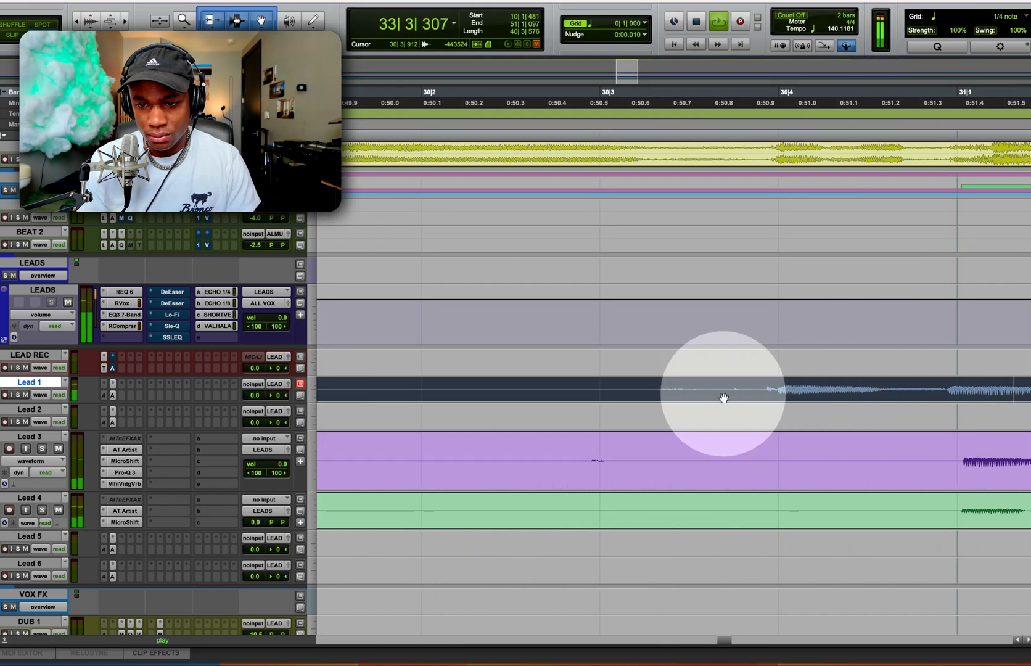
{"action": "left_click", "coordinate": [614, 389]}
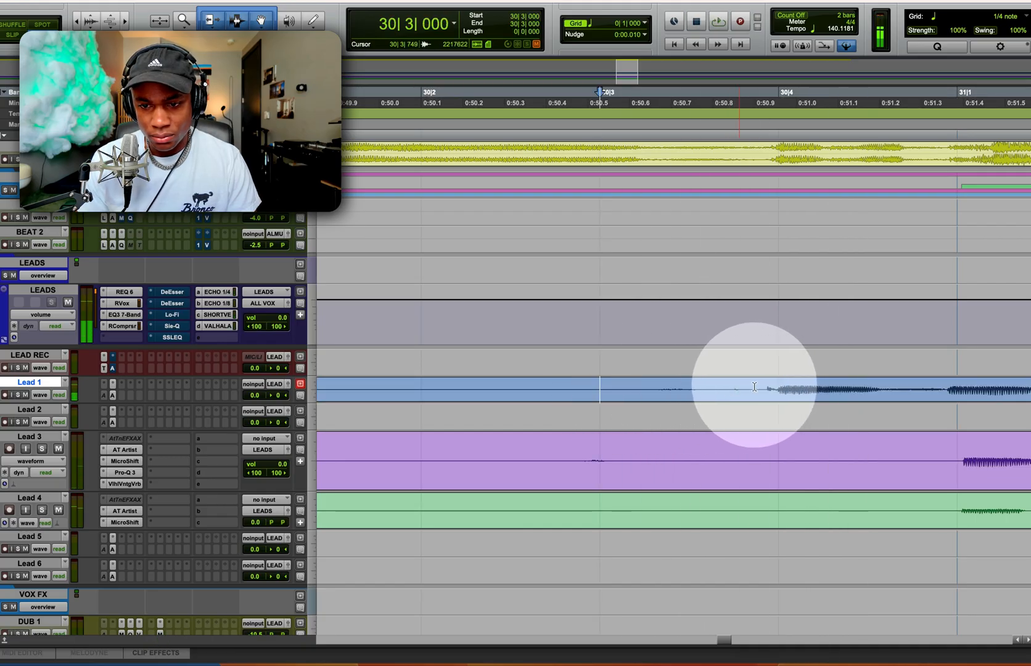
{"action": "left_click_drag", "start_coordinate": [760, 389], "coordinate": [607, 384]}
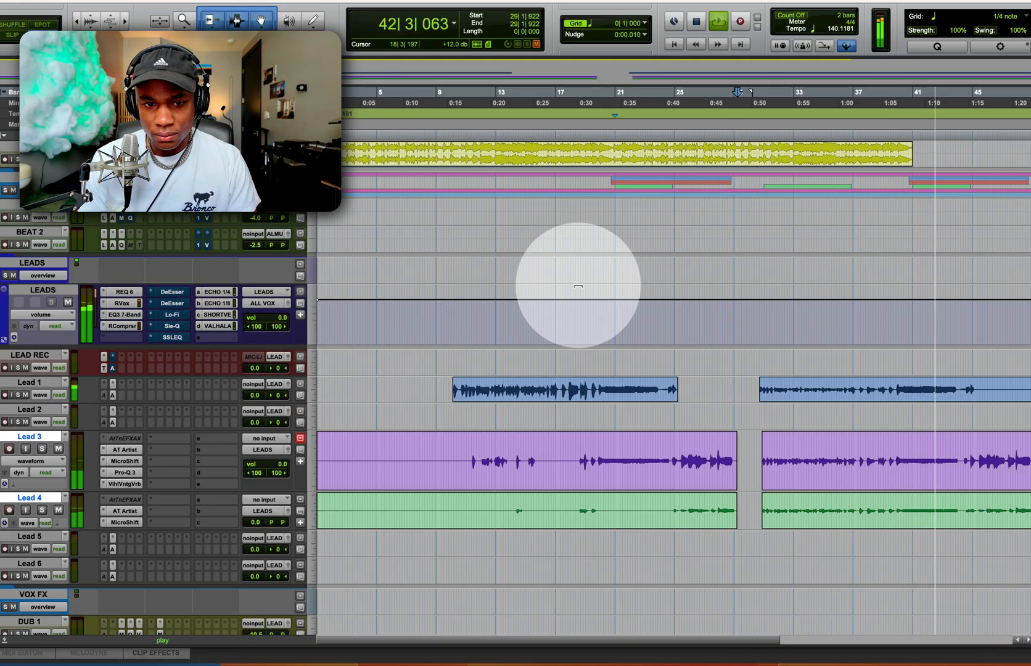
Open RVox on the LEADS bus to review its compression settings, and place the playback position on Lead 1
{"action": "left_click", "coordinate": [173, 292]}
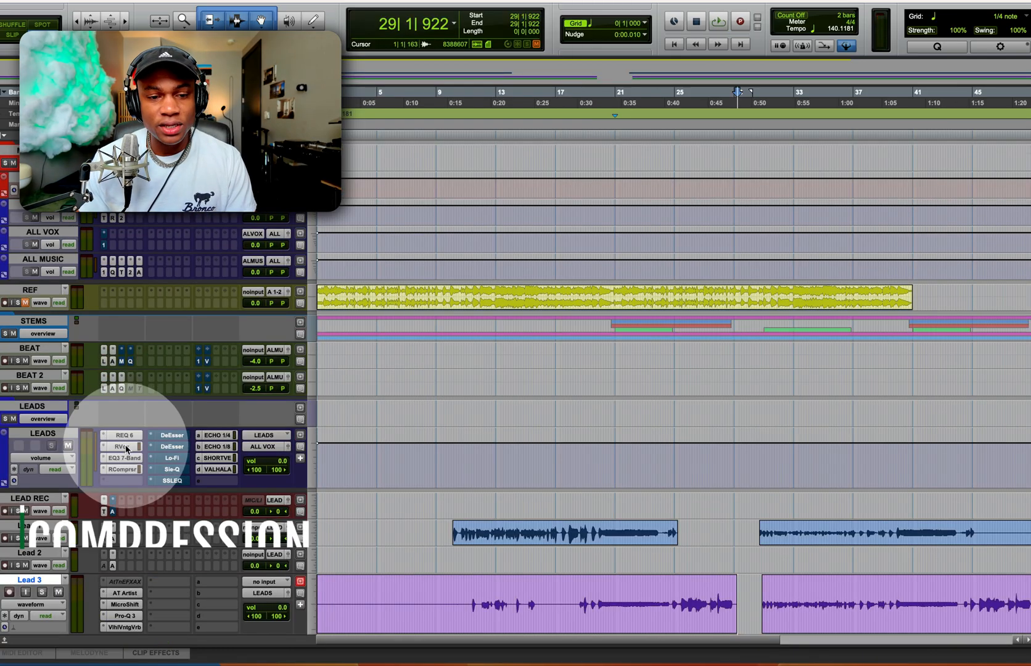
{"action": "left_click", "coordinate": [122, 446]}
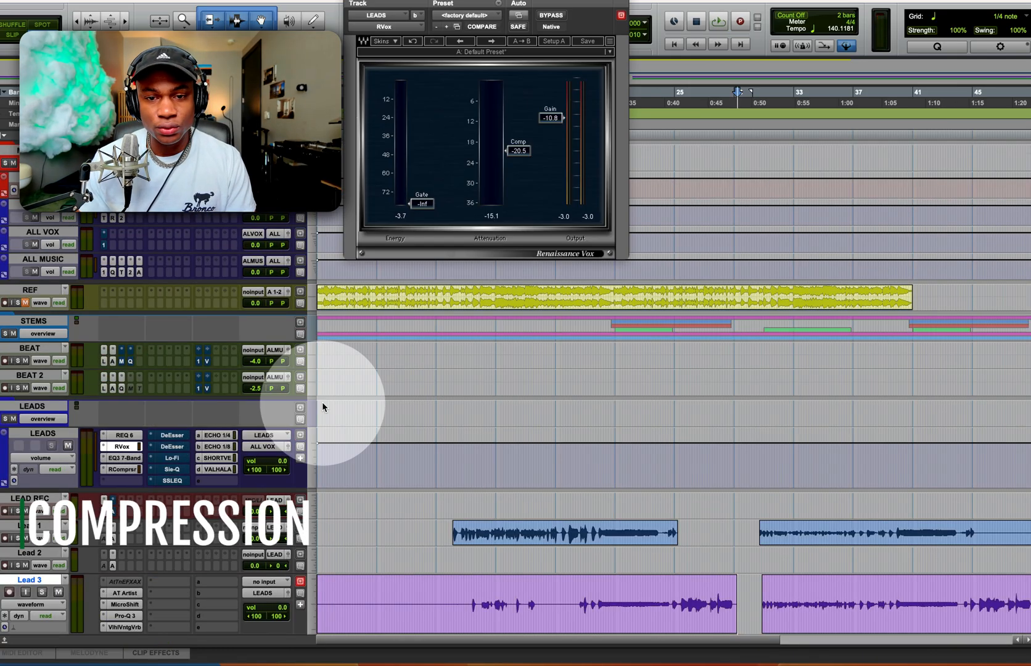
{"action": "left_click", "coordinate": [491, 531]}
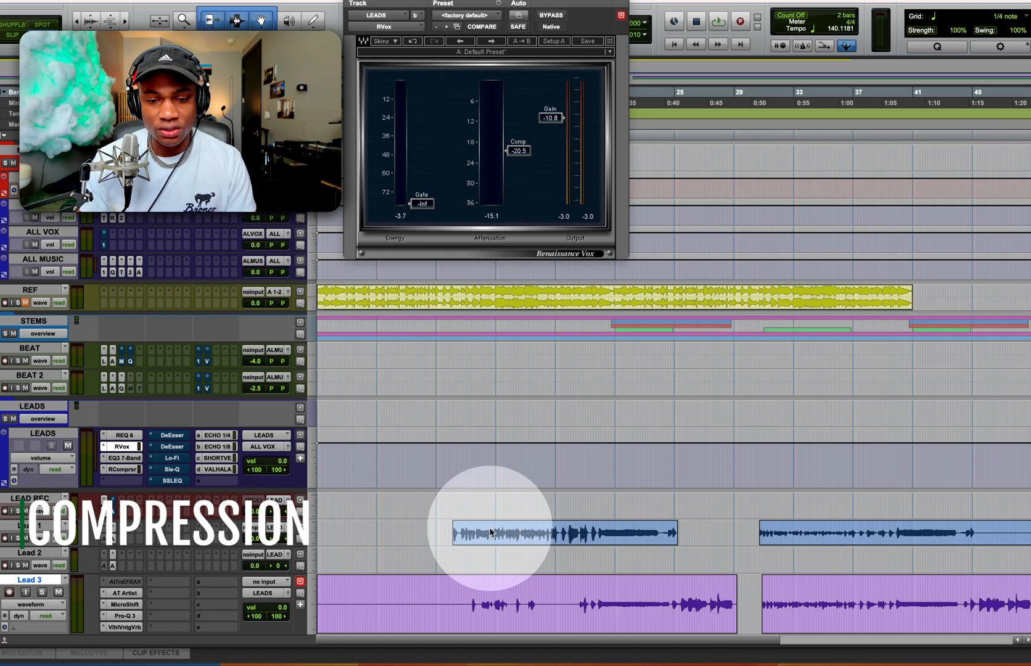
Mute Lead 3 and Lead 4 and open the first DeEsser on the LEADS bus
{"action": "scroll", "coordinate": [173, 536], "scroll_direction": "down", "scroll_amount": 2}
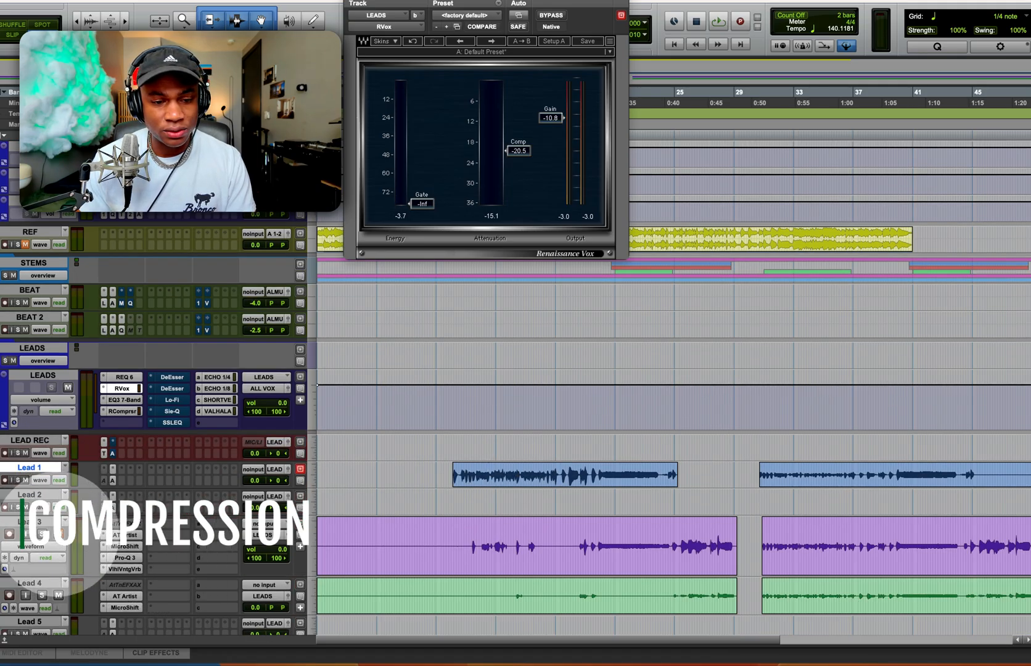
{"action": "scroll", "coordinate": [47, 534], "scroll_direction": "down", "scroll_amount": 1}
{"action": "left_click", "coordinate": [173, 351]}
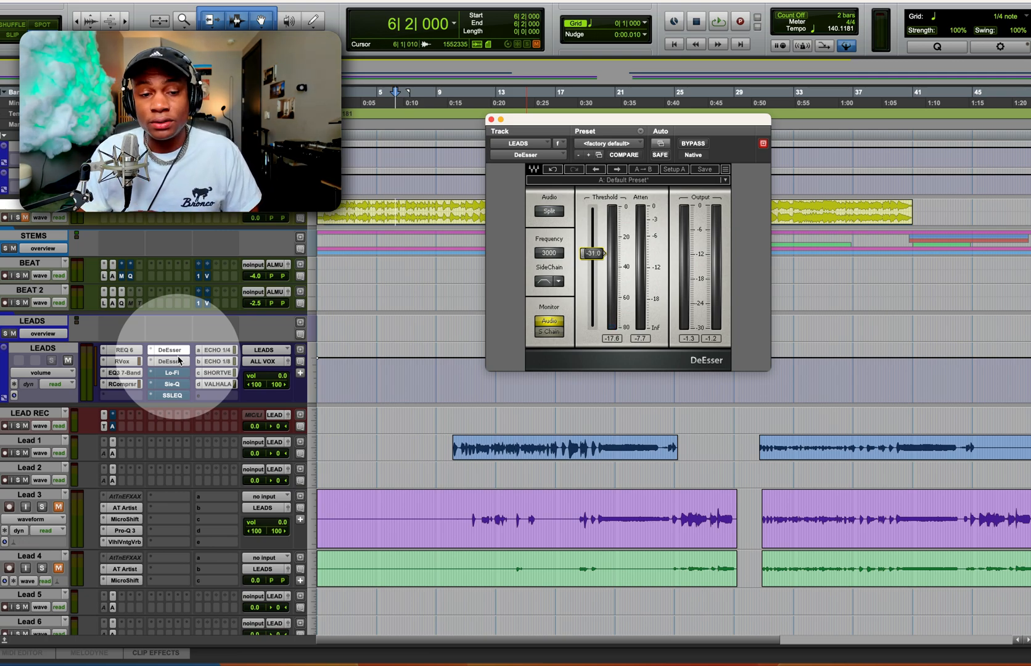
{"action": "left_click", "coordinate": [175, 352]}
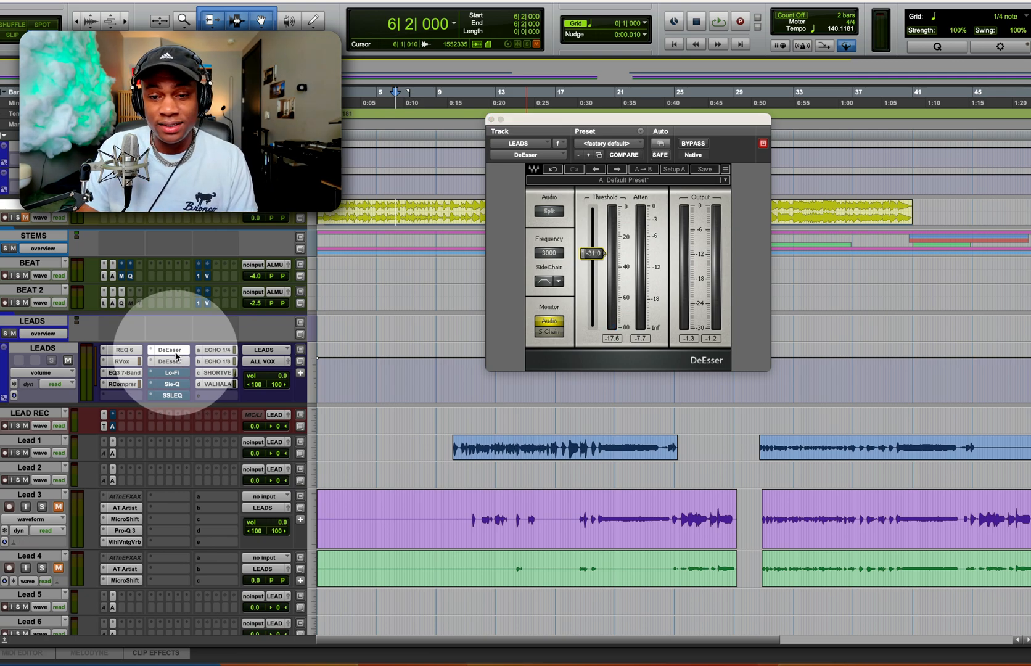
View the EQ3 7-Band settings on the BEAT 2 track, and close the plug-in
{"action": "left_click", "coordinate": [176, 352]}
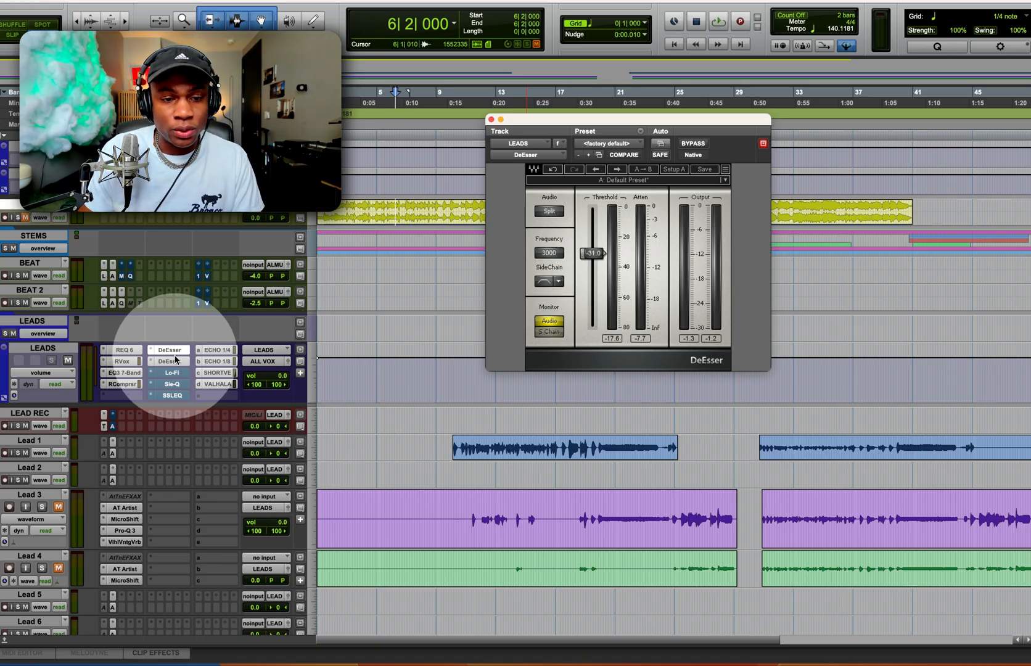
{"action": "left_click", "coordinate": [121, 304]}
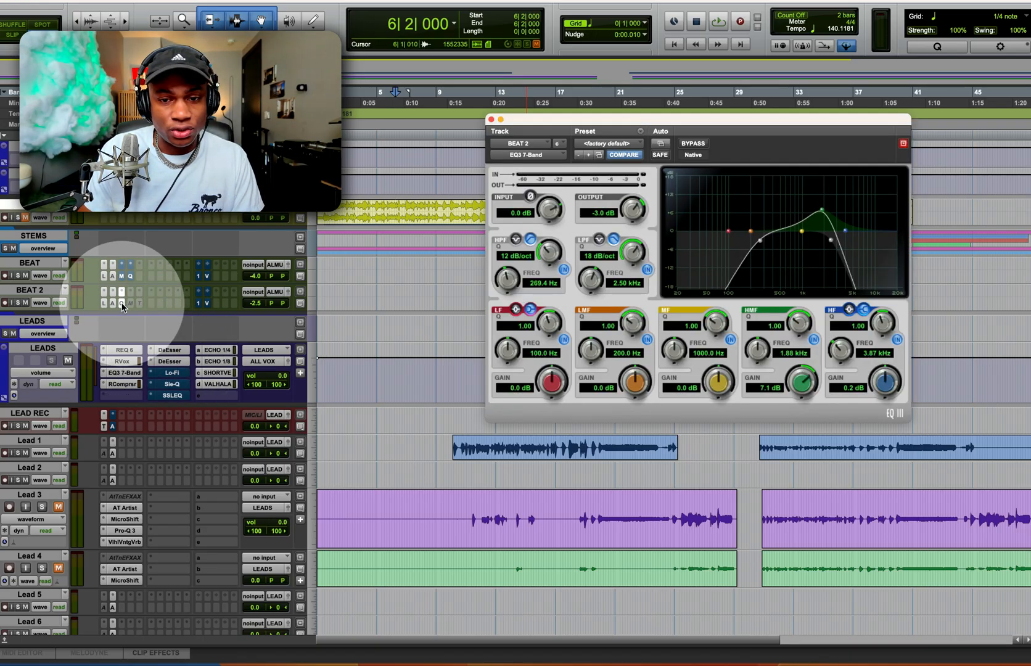
{"action": "left_click", "coordinate": [121, 305]}
Insert FabFilter Pro-Q 3 in the free LEADS bus slot, with a dynamic bell cut at 417.58 Hz and -2.77 dB
{"action": "left_click", "coordinate": [122, 395]}
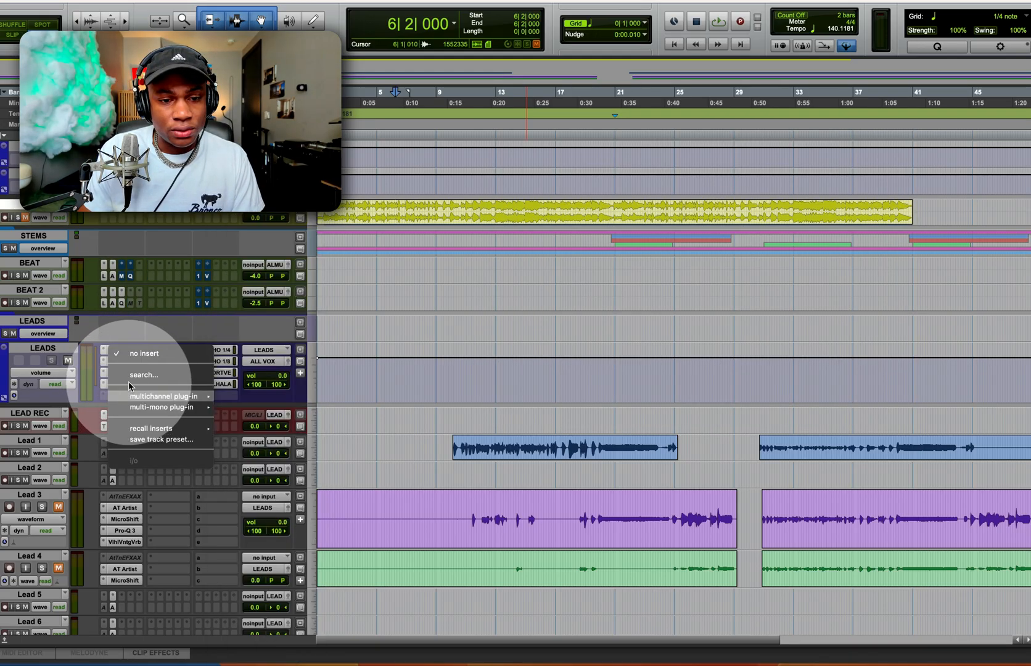
{"action": "type", "text": "fa"}
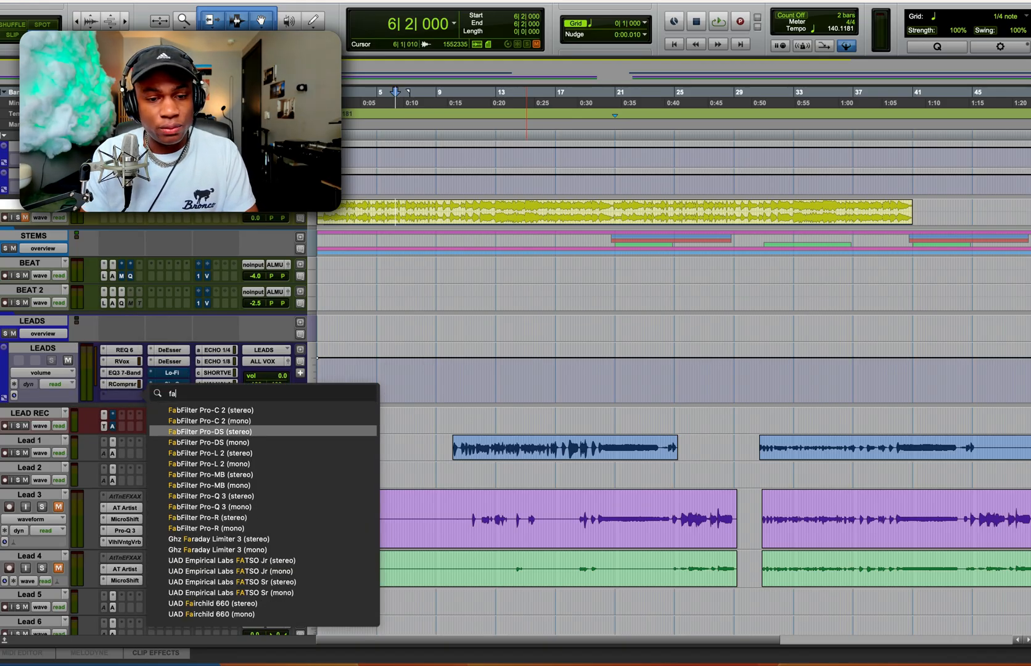
{"action": "left_click", "coordinate": [183, 336]}
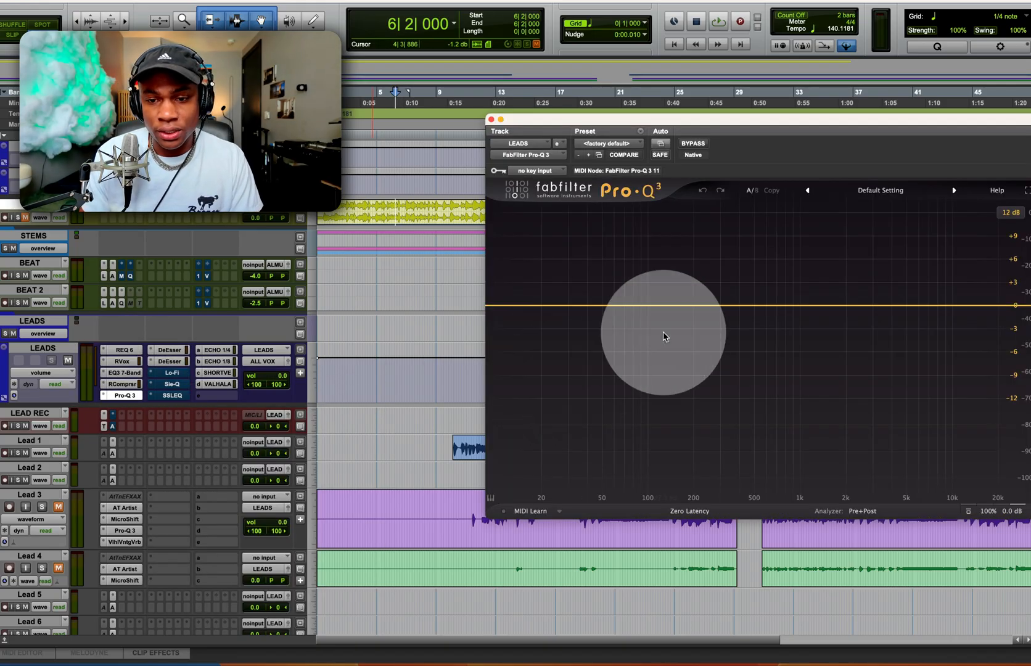
{"action": "left_click_drag", "start_coordinate": [721, 305], "coordinate": [742, 327]}
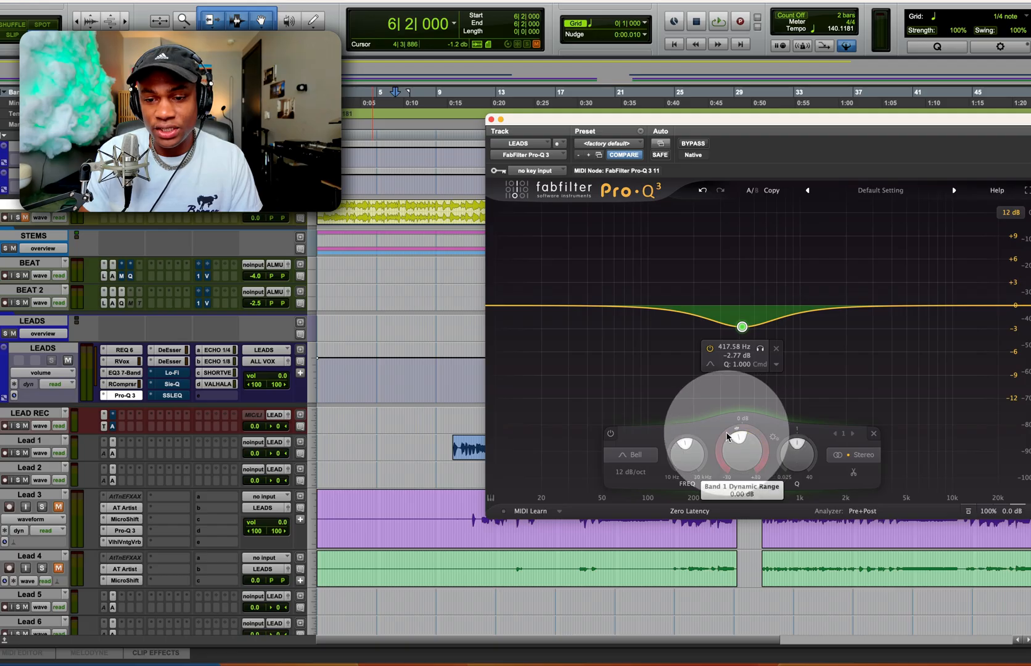
{"action": "left_click_drag", "start_coordinate": [726, 435], "coordinate": [717, 487]}
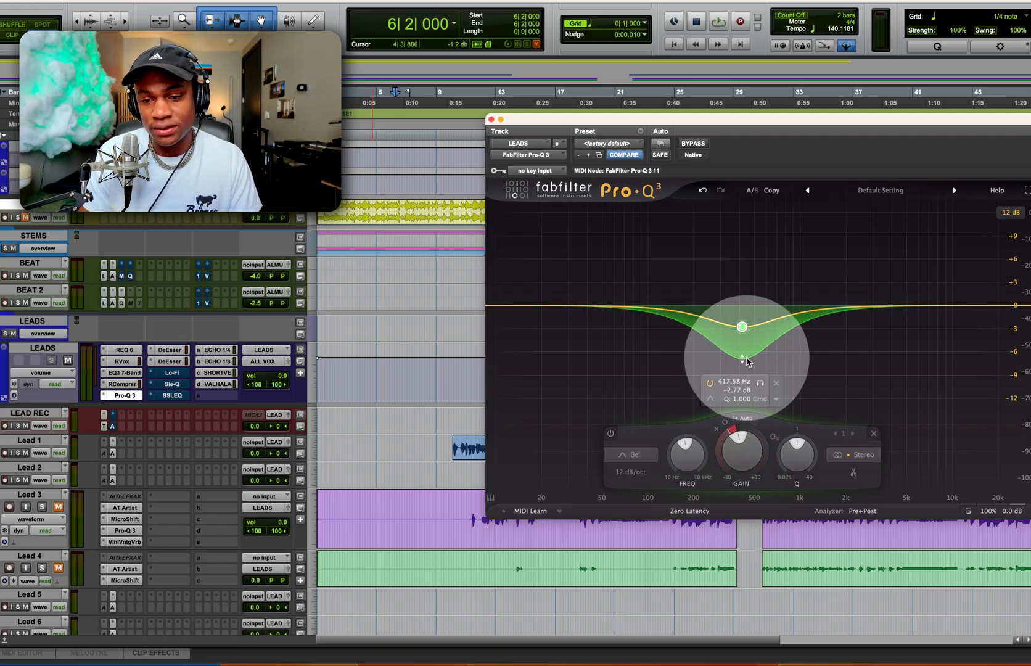
Audition Lead 1 from bar 11 through Pro-Q 3, compare it bypassed, and close the plug-in
{"action": "left_click", "coordinate": [467, 443]}
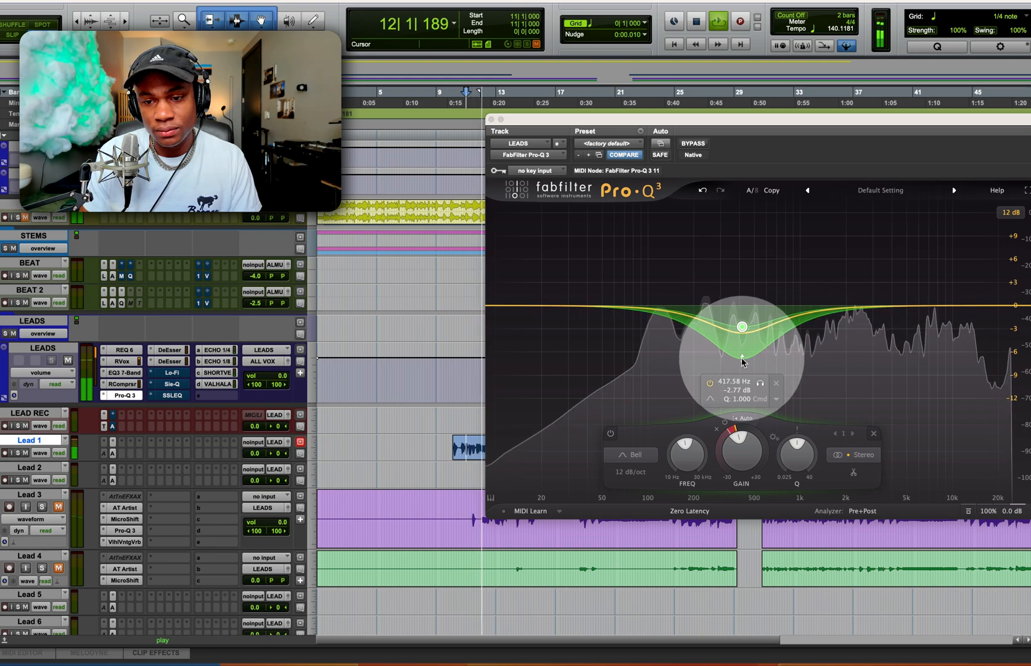
{"action": "left_click", "coordinate": [693, 143]}
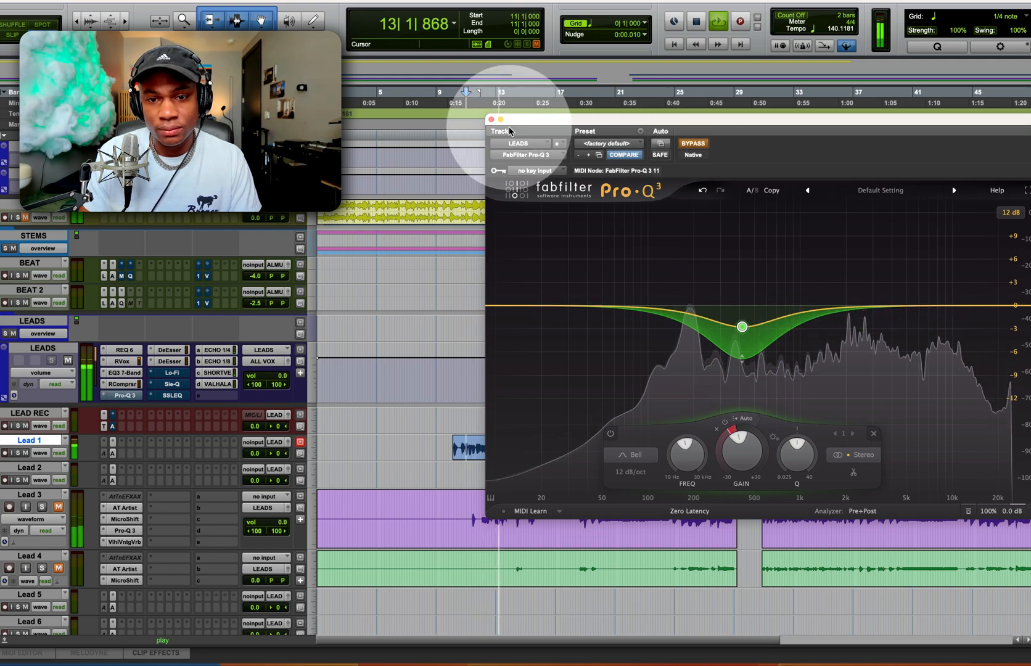
{"action": "left_click", "coordinate": [492, 119]}
{"action": "key", "text": "space"}
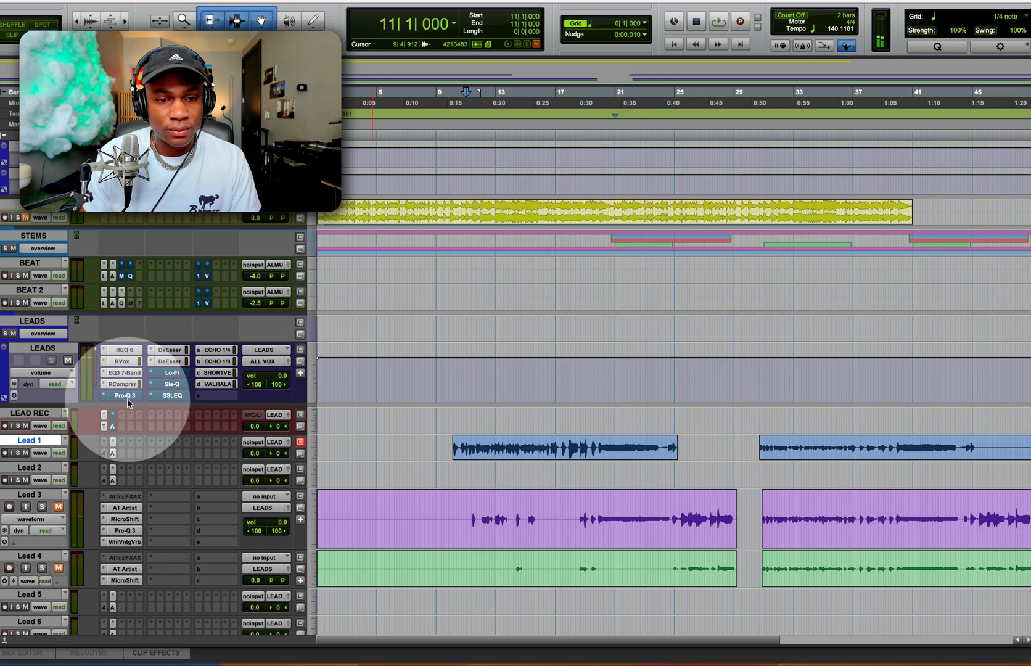
Remove EQ3 7-Band from the LEADS bus and move Pro-Q 3 into its insert slot
{"action": "left_click", "coordinate": [124, 373]}
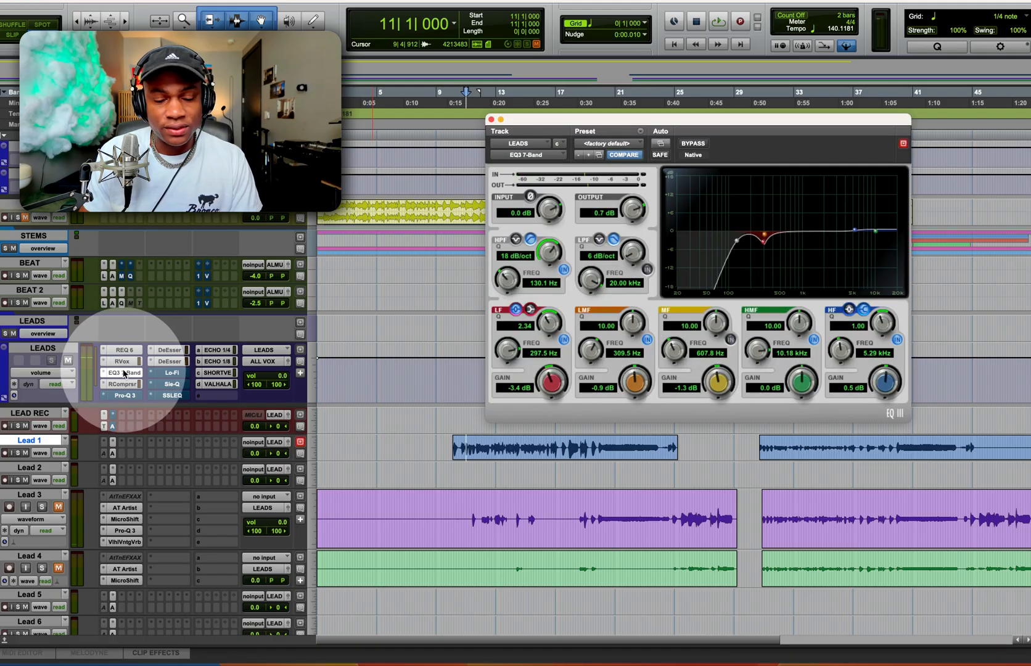
{"action": "left_click", "coordinate": [103, 377]}
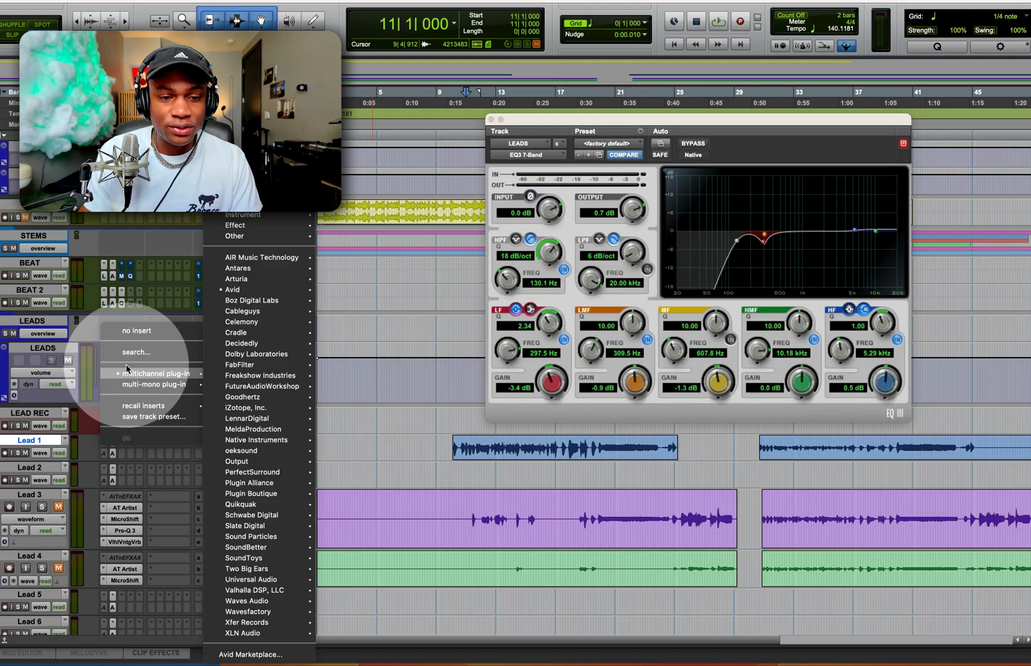
{"action": "left_click", "coordinate": [130, 274]}
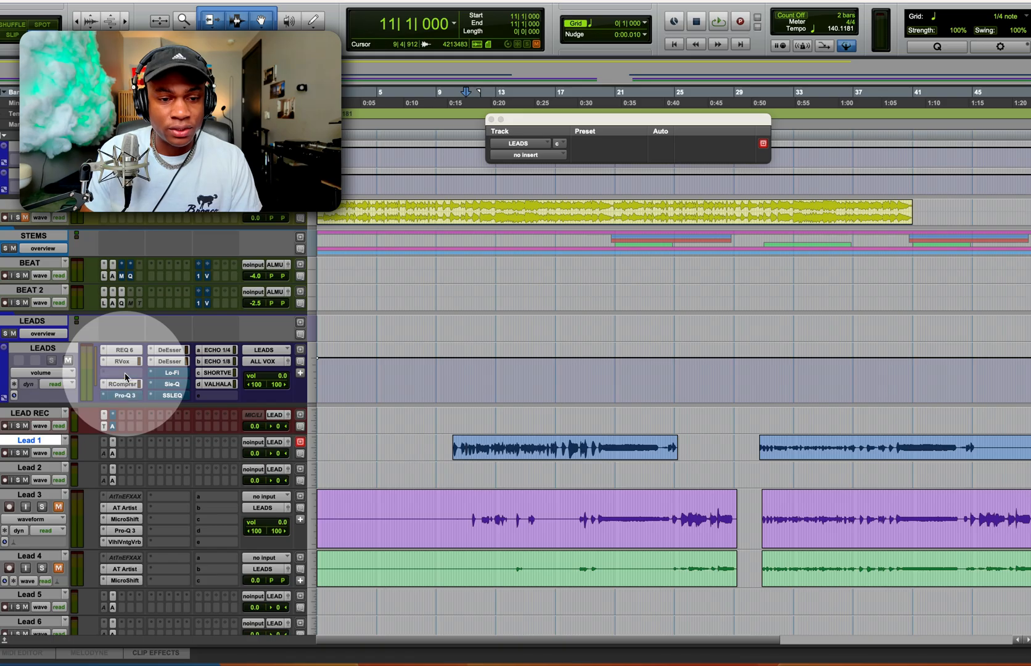
{"action": "left_click_drag", "start_coordinate": [124, 396], "coordinate": [125, 373]}
Add a low cut at 159.55 Hz in Pro-Q 3 and retune the dynamic bell to 208.27 Hz, -1.85 dB, Q 2.255
{"action": "left_click", "coordinate": [537, 306]}
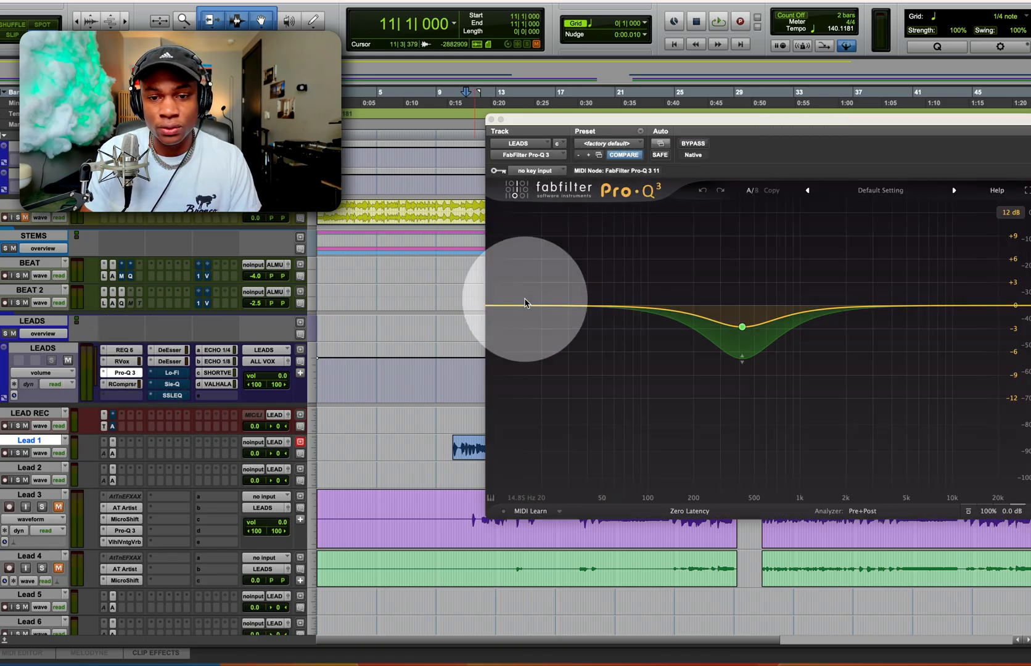
{"action": "left_click_drag", "start_coordinate": [525, 301], "coordinate": [695, 319]}
{"action": "key", "text": "space"}
{"action": "scroll", "coordinate": [687, 315], "scroll_direction": "up", "scroll_amount": 5}
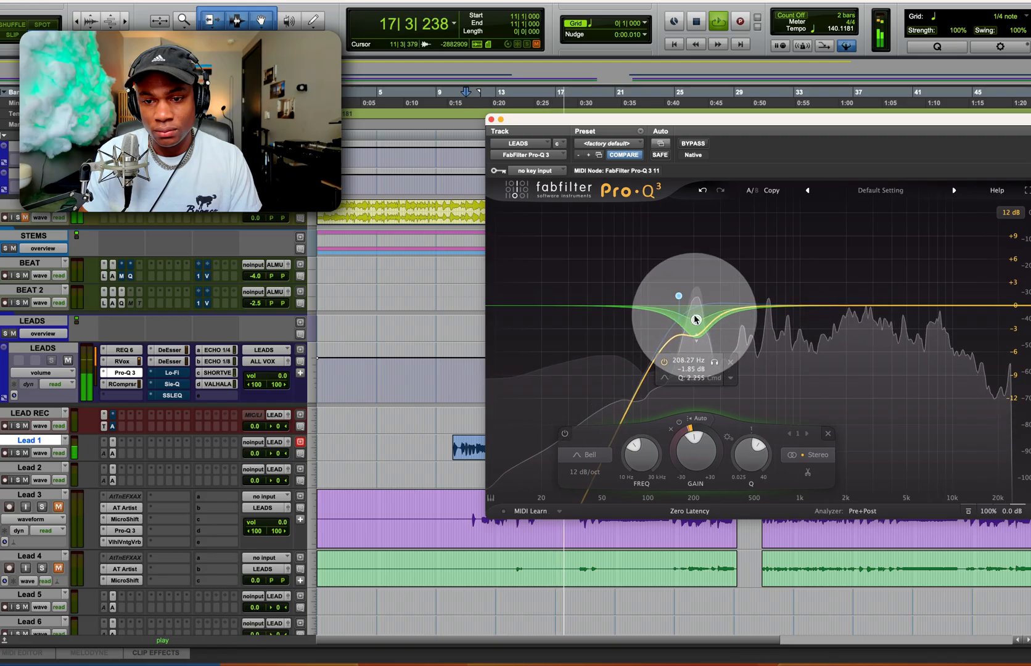
Add a narrow dynamic bell cut in Pro-Q 3 at 2444.2 Hz, -1.44 dB, with Q 12.95
{"action": "left_click", "coordinate": [853, 305]}
{"action": "mouse_move", "coordinate": [852, 304]}
{"action": "left_mouse_down"}
{"action": "mouse_move", "coordinate": [870, 253]}
{"action": "mouse_move", "coordinate": [959, 248]}
{"action": "mouse_move", "coordinate": [953, 289]}
{"action": "mouse_move", "coordinate": [920, 299]}
{"action": "mouse_move", "coordinate": [849, 246]}
{"action": "mouse_move", "coordinate": [776, 241]}
{"action": "mouse_move", "coordinate": [783, 253]}
{"action": "mouse_move", "coordinate": [790, 230]}
{"action": "mouse_move", "coordinate": [902, 230]}
{"action": "mouse_move", "coordinate": [837, 216]}
{"action": "mouse_move", "coordinate": [741, 219]}
{"action": "mouse_move", "coordinate": [854, 198]}
{"action": "mouse_move", "coordinate": [870, 180]}
{"action": "mouse_move", "coordinate": [912, 173]}
{"action": "mouse_move", "coordinate": [871, 158]}
{"action": "mouse_move", "coordinate": [851, 162]}
{"action": "mouse_move", "coordinate": [856, 170]}
{"action": "mouse_move", "coordinate": [755, 172]}
{"action": "mouse_move", "coordinate": [858, 170]}
{"action": "mouse_move", "coordinate": [847, 295]}
{"action": "mouse_move", "coordinate": [861, 318]}
{"action": "left_mouse_up"}
{"action": "scroll", "coordinate": [782, 237], "scroll_direction": "up", "scroll_amount": 8}
{"action": "key", "text": "space"}
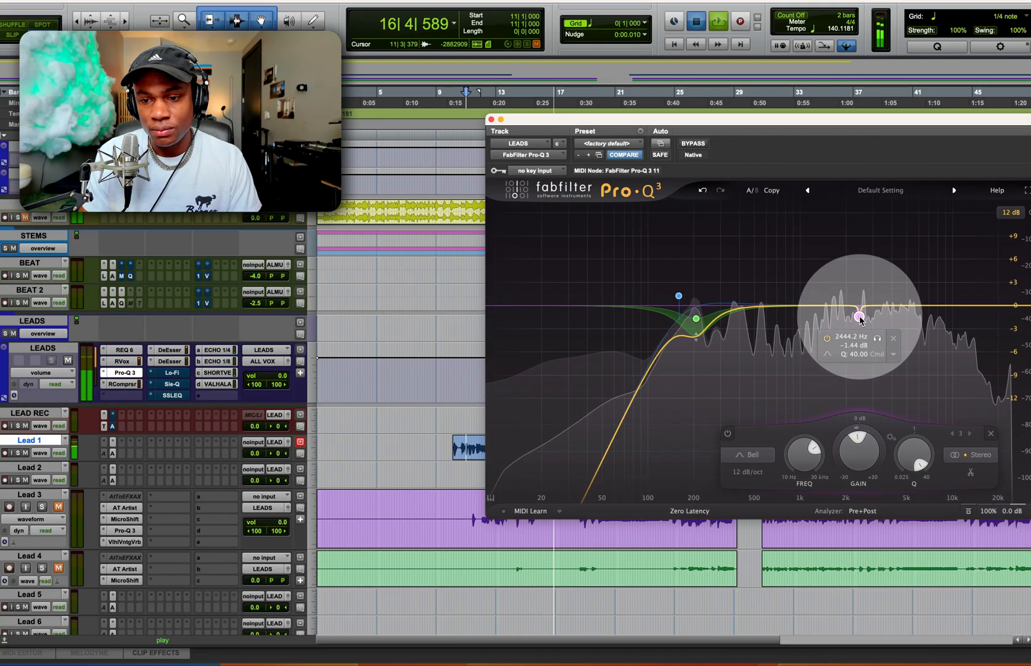
{"action": "key", "text": "space"}
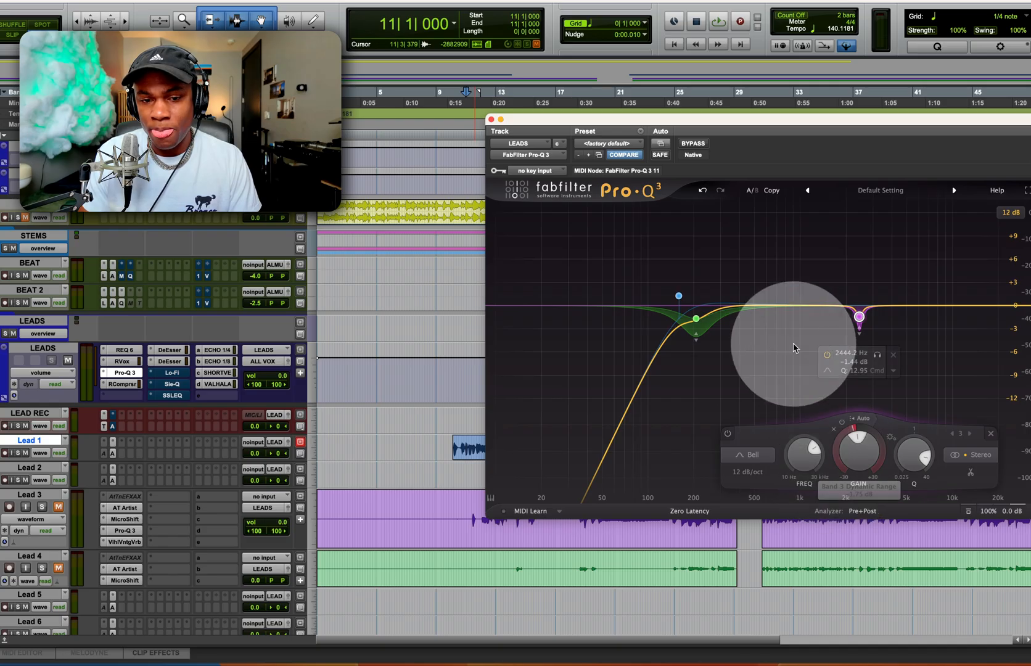
Close Pro-Q 3 and audition the vocal from bar 11 while checking both DeEssers on the LEADS bus
{"action": "left_click", "coordinate": [170, 350]}
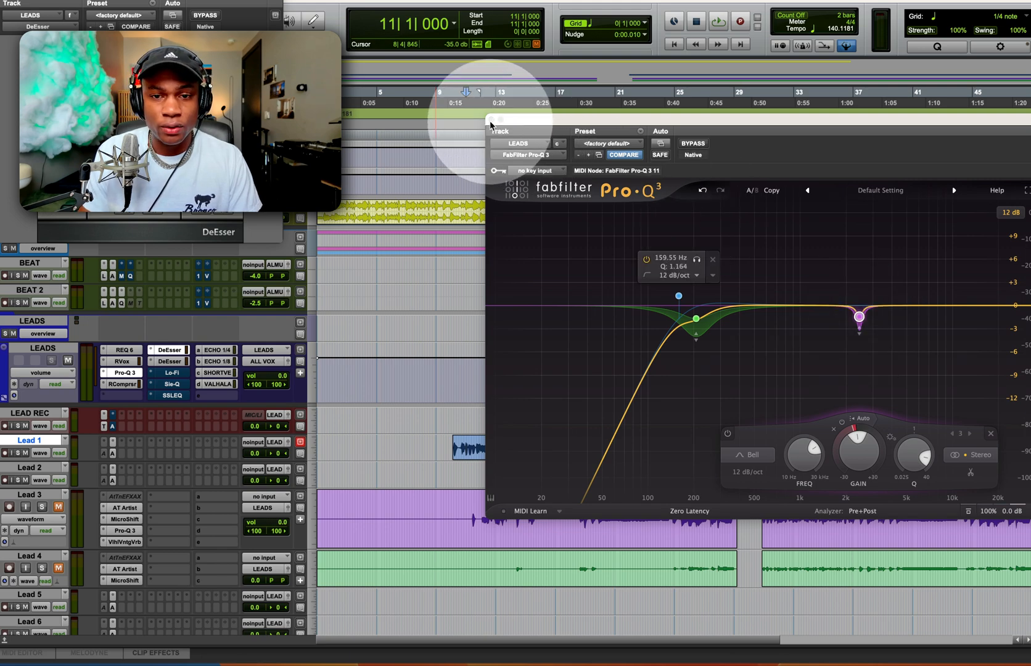
{"action": "left_click", "coordinate": [490, 119]}
{"action": "key", "text": "space"}
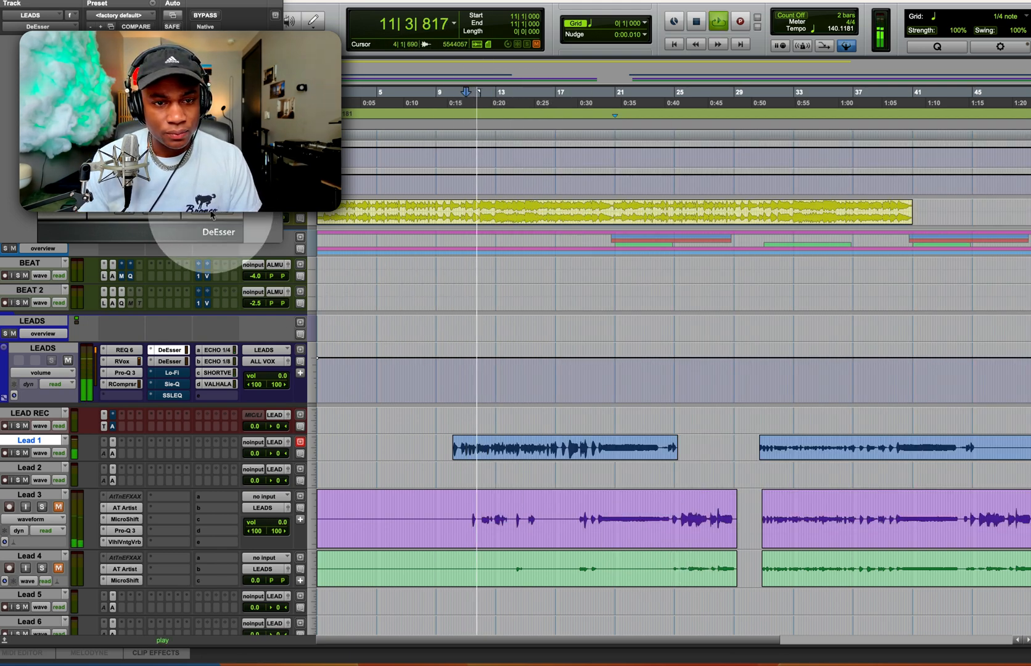
{"action": "left_click", "coordinate": [171, 364]}
{"action": "key", "text": "space"}
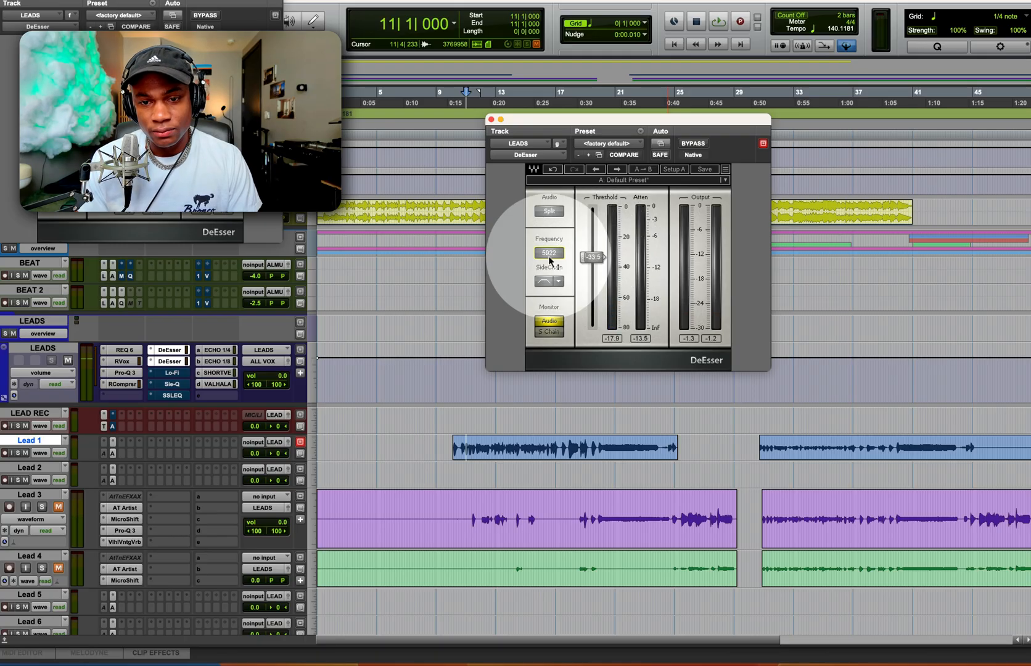
Set the second DeEsser's threshold to -34.8 while playing Lead 1 from bar 12, and close the plug-in windows
{"action": "left_click_drag", "start_coordinate": [549, 263], "coordinate": [625, 301]}
{"action": "left_click", "coordinate": [488, 446]}
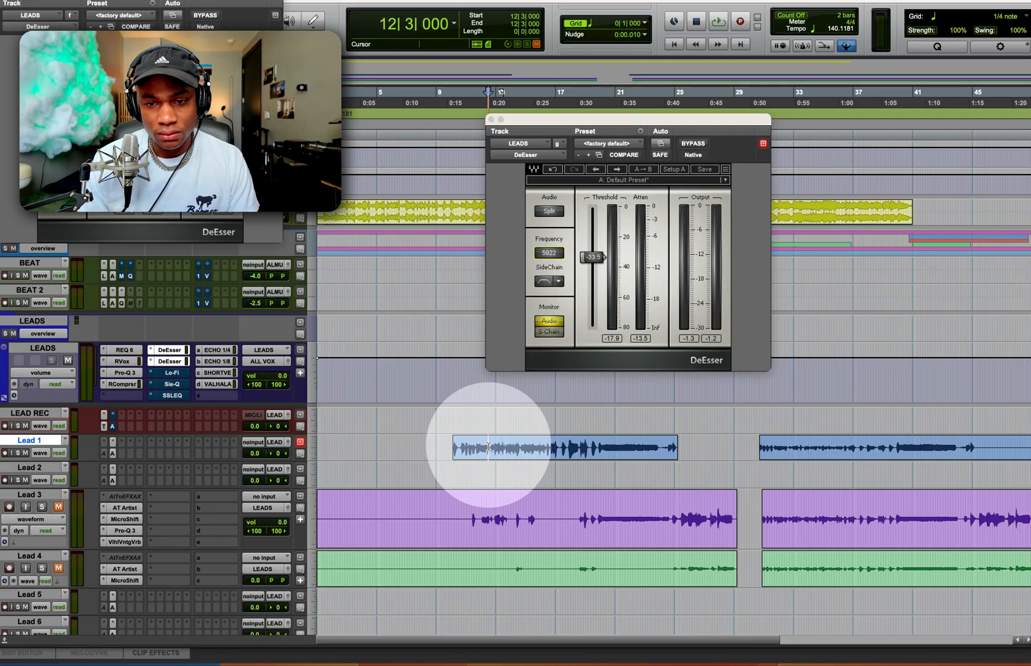
{"action": "key", "text": "space"}
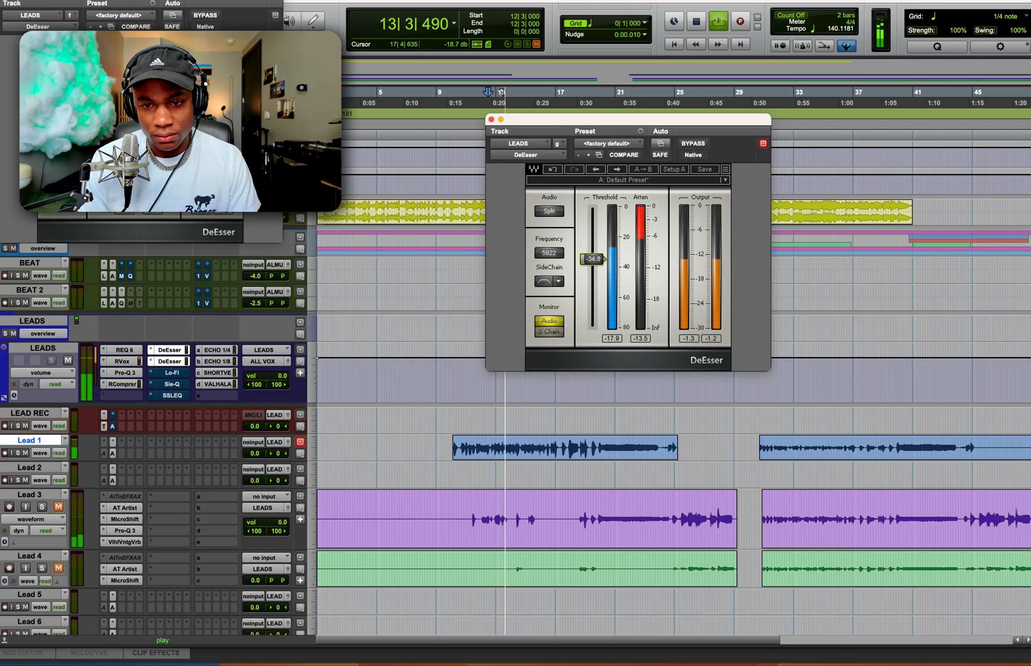
{"action": "key", "text": "ctrl+alt+super+w"}
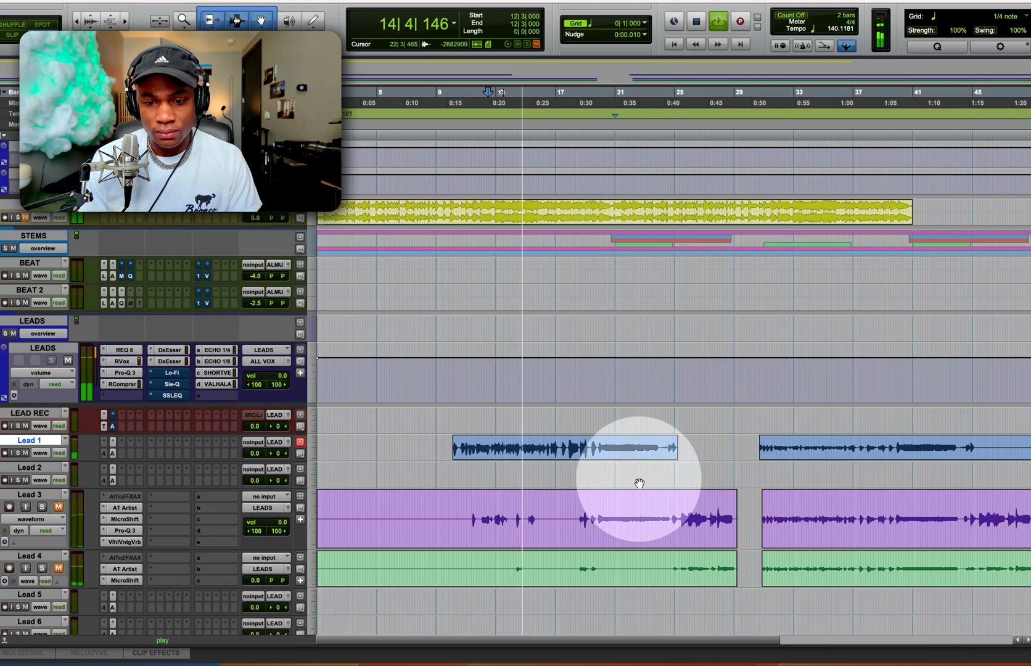
Enable Lo-Fi on the LEADS bus and place the playback position on Lead 1 at bar 11, beat 2
{"action": "left_click", "coordinate": [171, 374]}
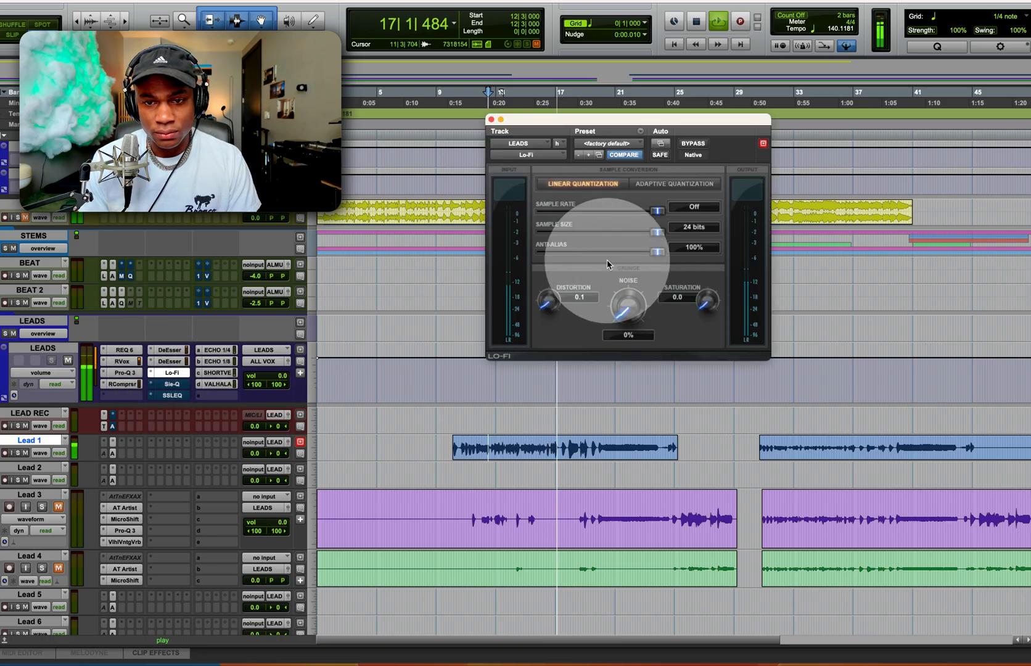
{"action": "left_click", "coordinate": [491, 119]}
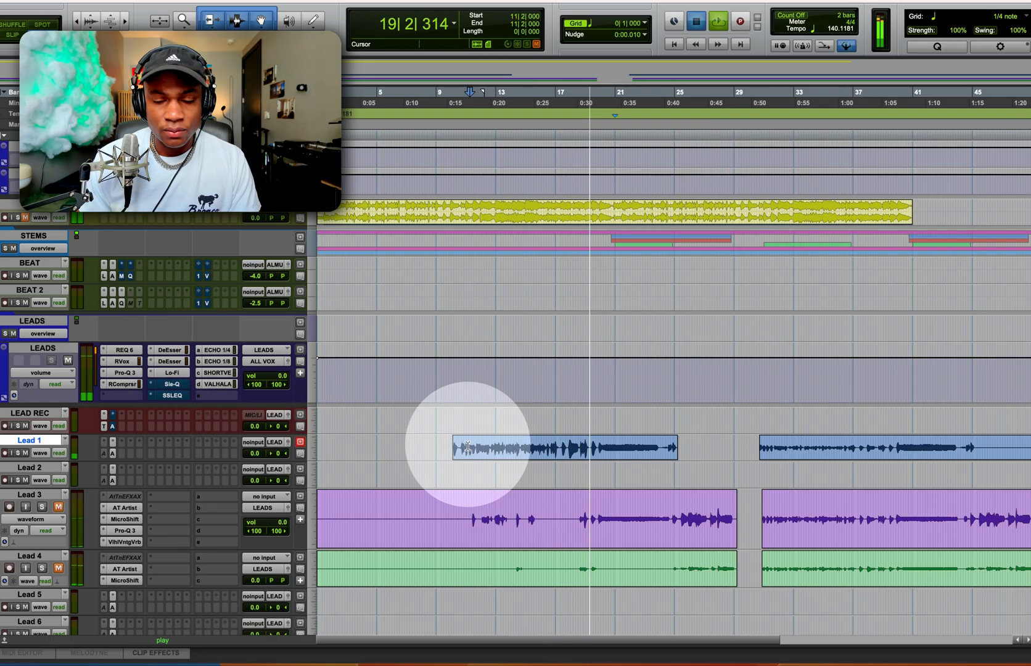
{"action": "key", "text": "space"}
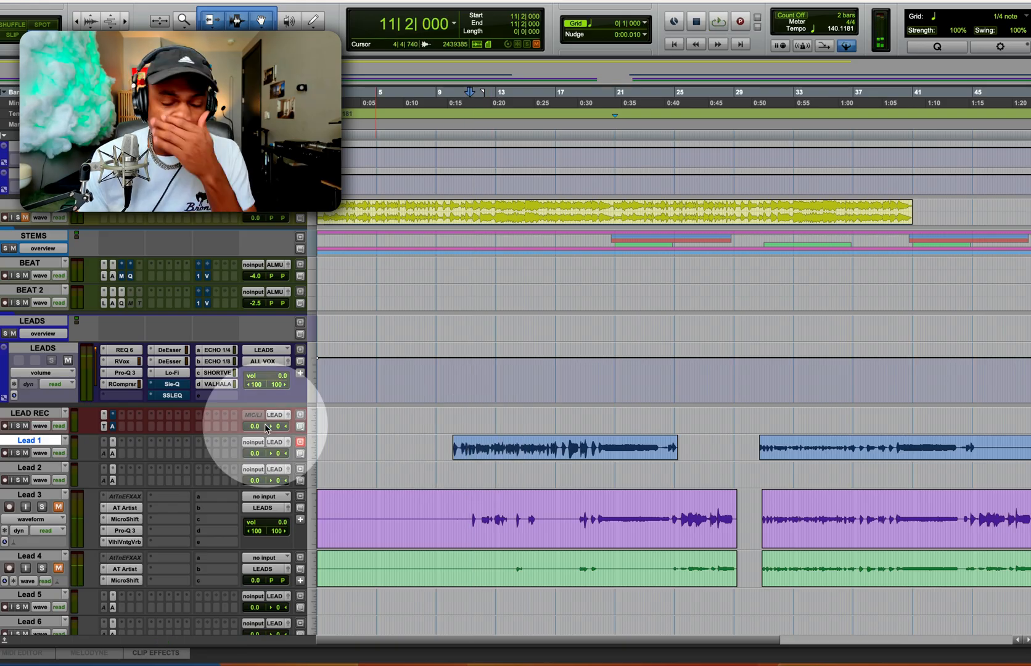
{"action": "left_click", "coordinate": [171, 373]}
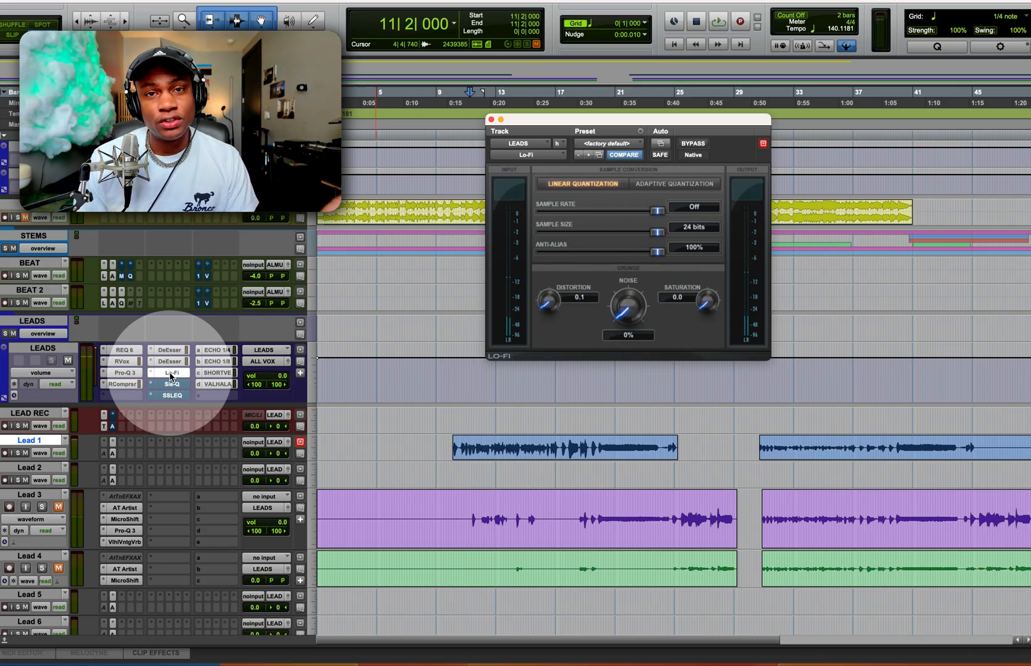
Enable Sie-Q on the LEADS bus and fine-tune its low, high and drive amounts during playback
{"action": "left_click", "coordinate": [173, 387]}
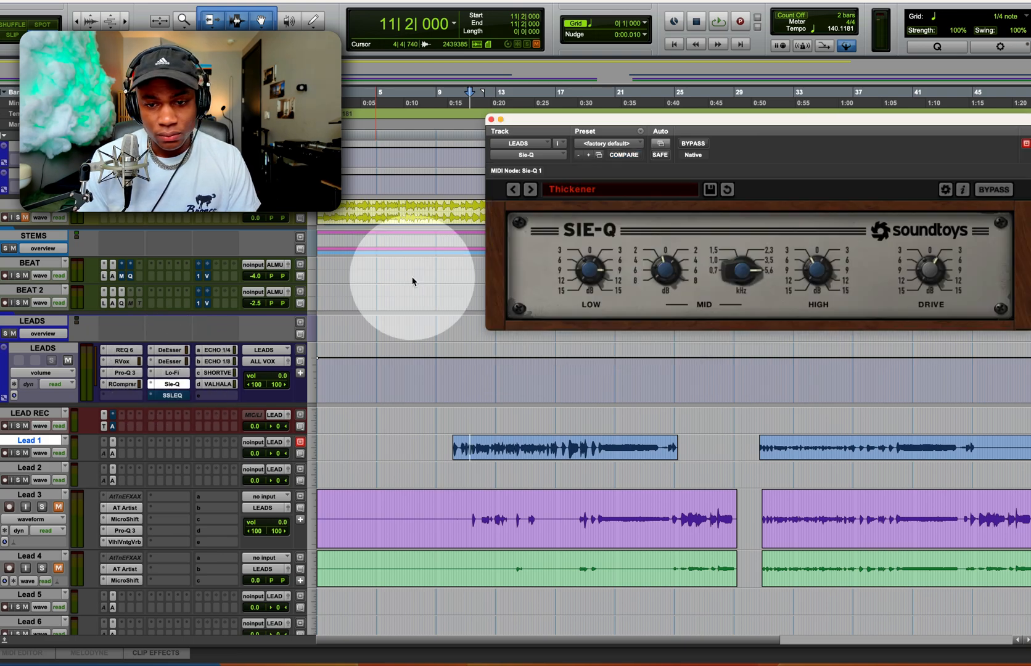
{"action": "key", "text": "space"}
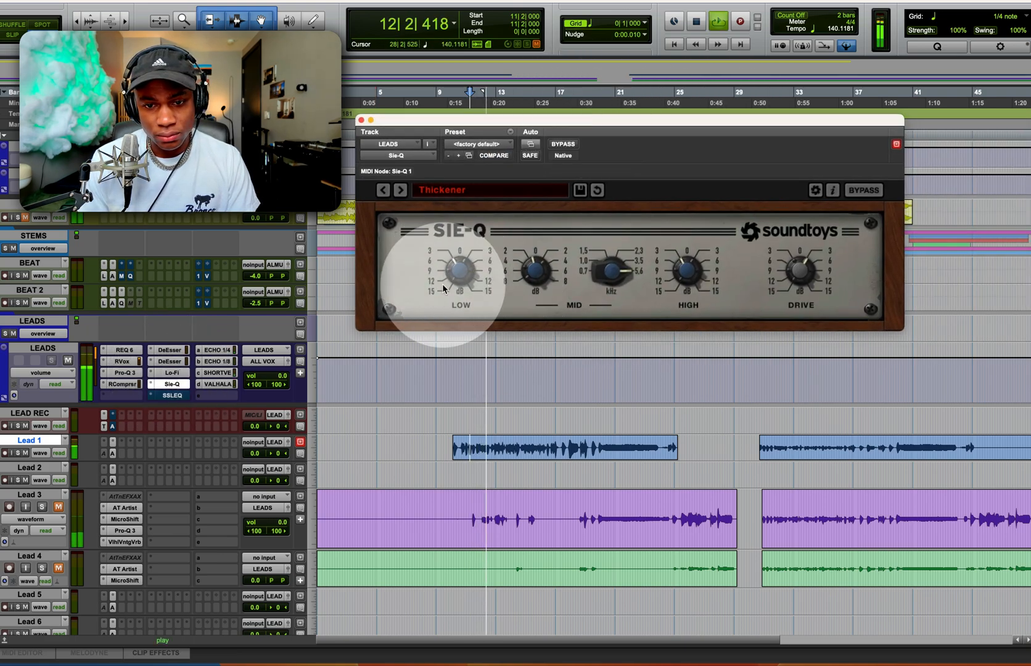
{"action": "left_click_drag", "start_coordinate": [460, 270], "coordinate": [453, 271]}
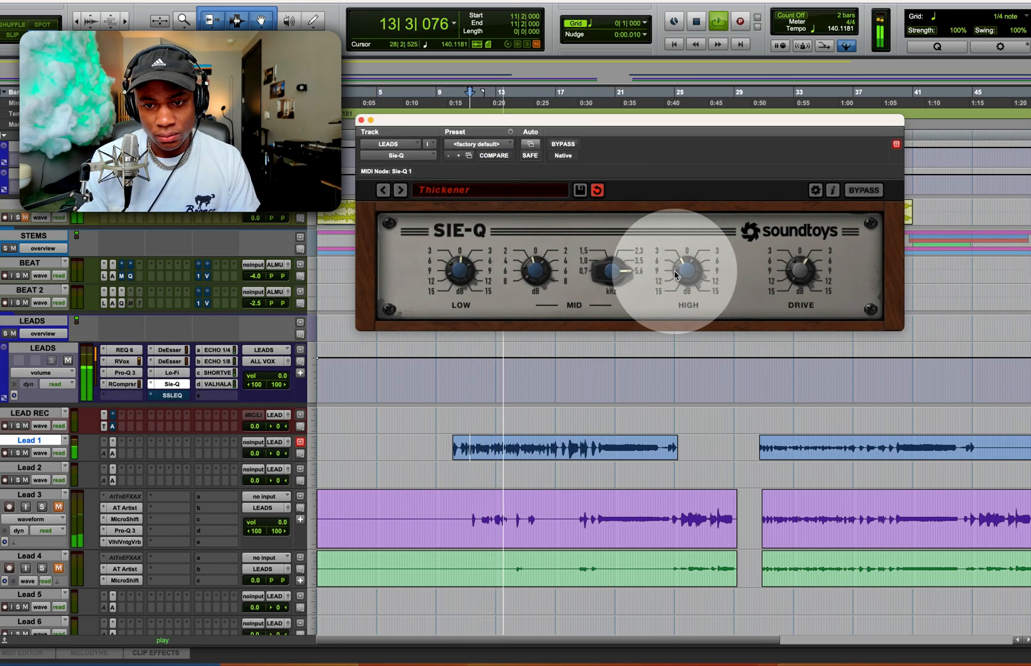
{"action": "mouse_move", "coordinate": [687, 270]}
{"action": "left_mouse_down"}
{"action": "mouse_move", "coordinate": [686, 192]}
{"action": "mouse_move", "coordinate": [688, 259]}
{"action": "left_mouse_up"}
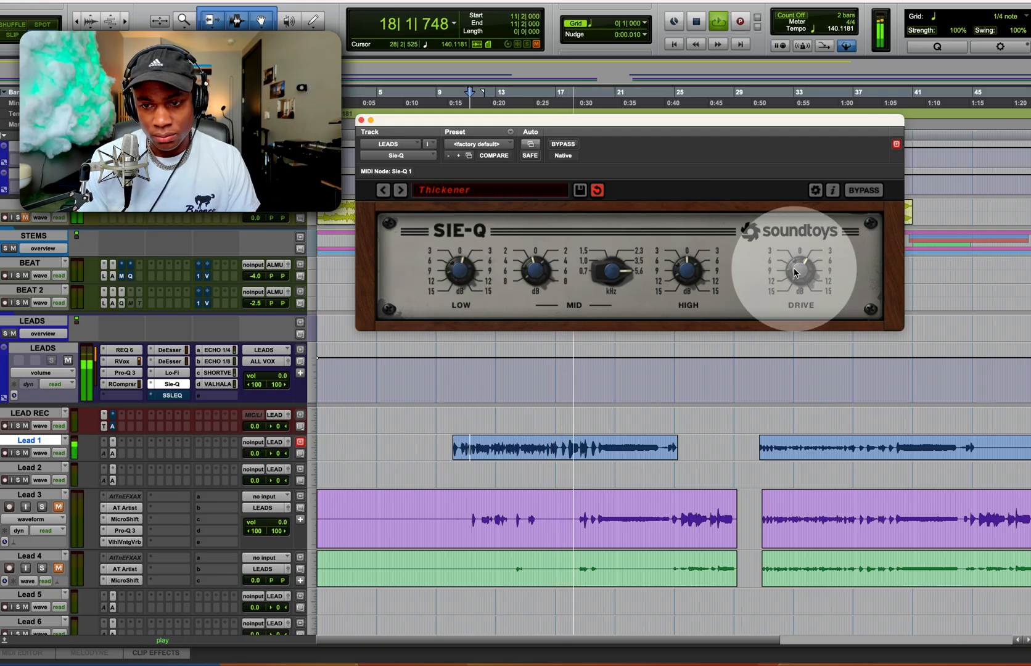
{"action": "mouse_move", "coordinate": [794, 269]}
{"action": "left_mouse_down"}
{"action": "mouse_move", "coordinate": [782, 208]}
{"action": "mouse_move", "coordinate": [791, 275]}
{"action": "left_mouse_up"}
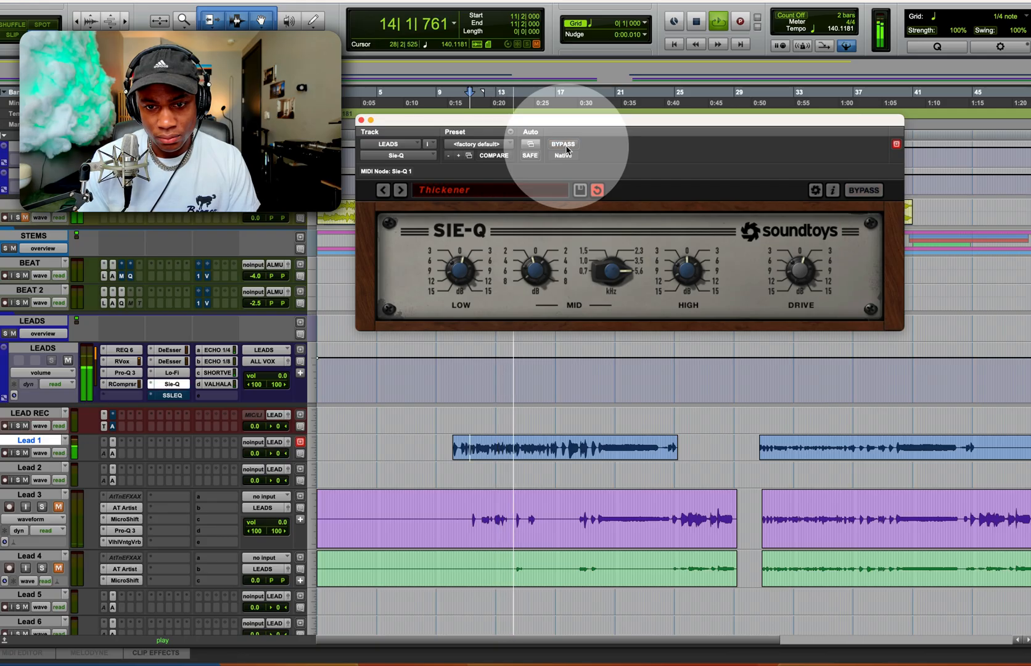
{"action": "key", "text": "space"}
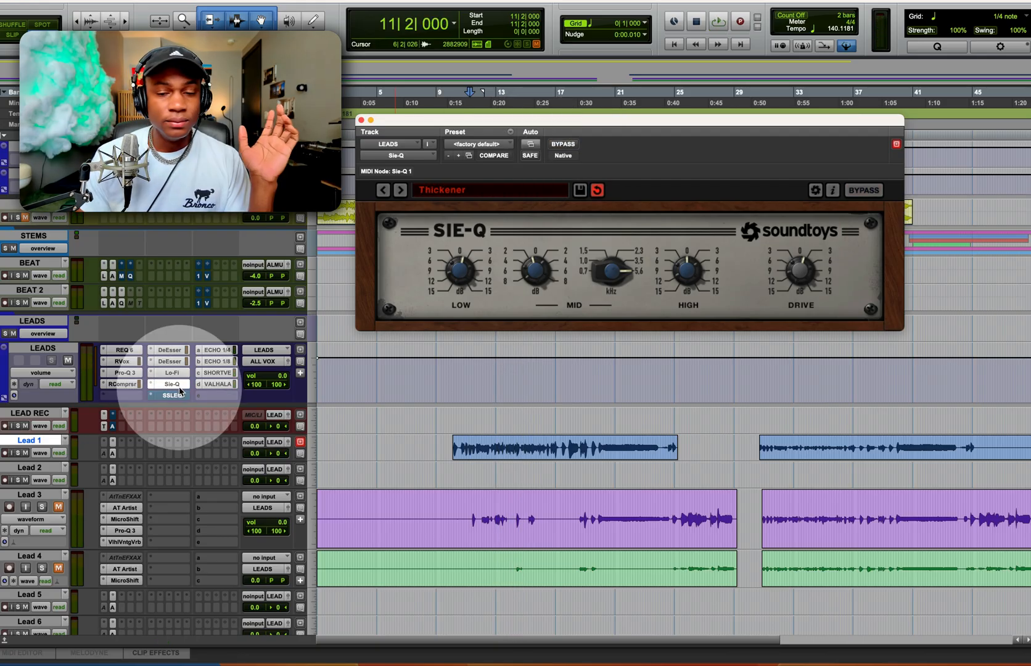
Enable SSLEQ on the LEADS bus, zero its HMF and LMF gains during playback, check the HF and LF bands, and close it
{"action": "left_click", "coordinate": [173, 396]}
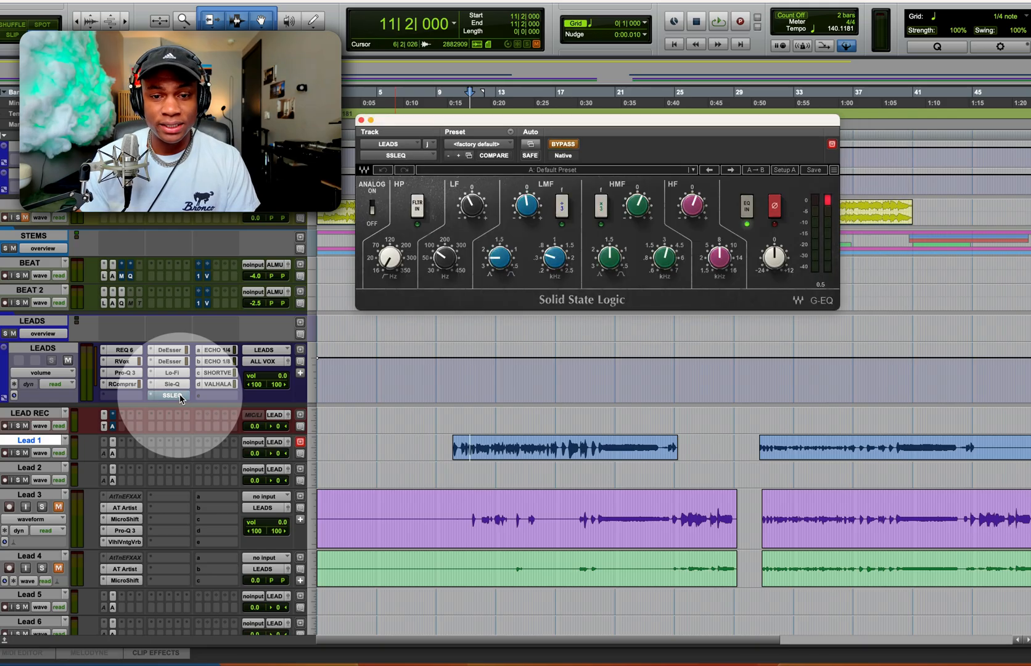
{"action": "key", "text": "space"}
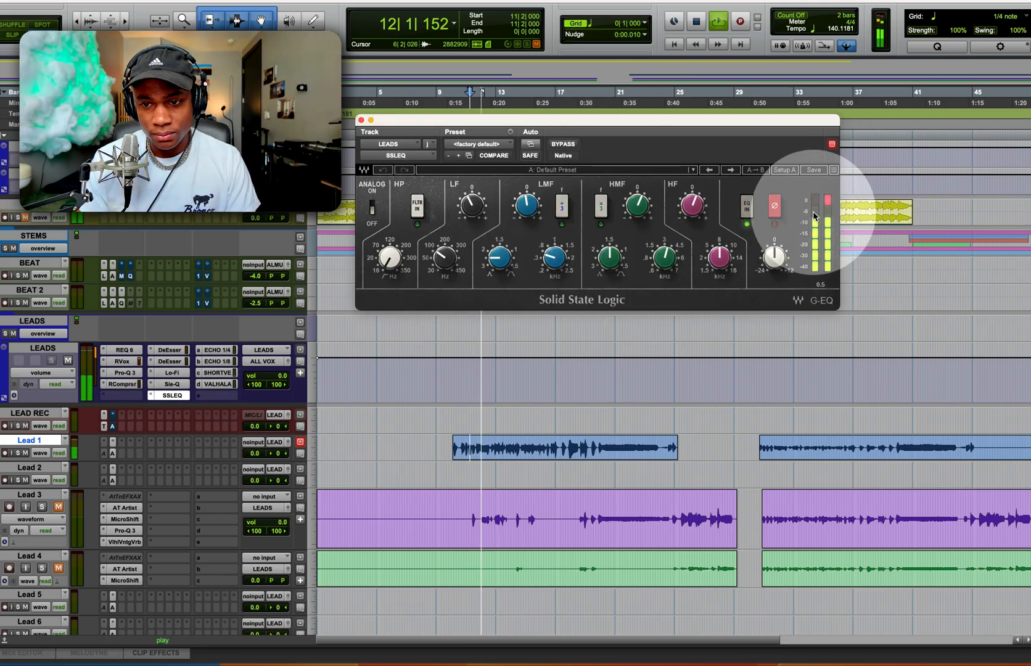
{"action": "left_click", "coordinate": [633, 200], "text": "alt"}
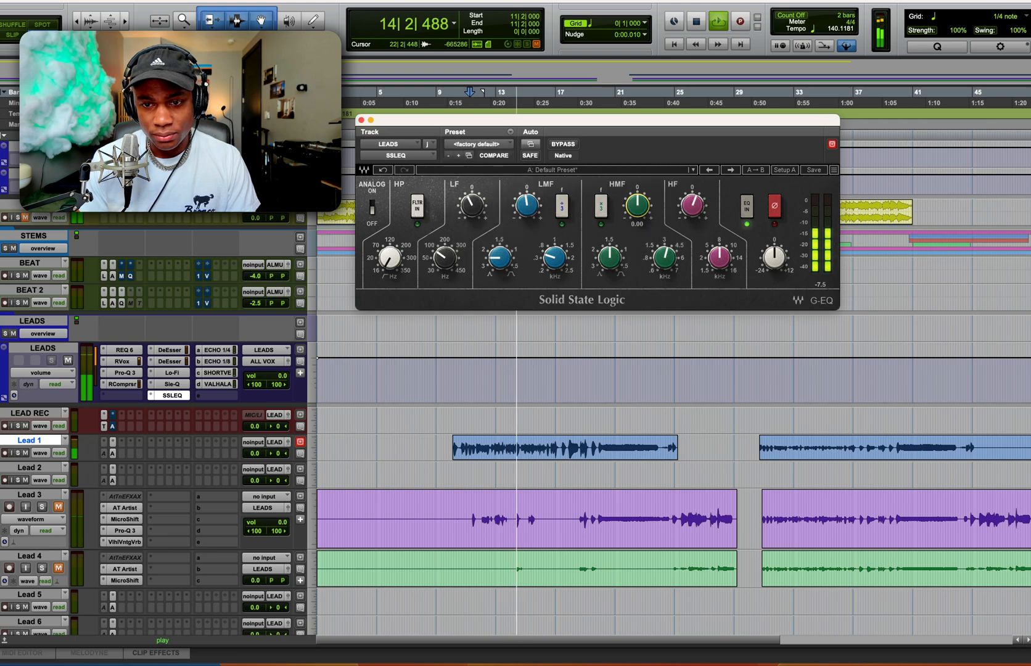
{"action": "left_click", "coordinate": [695, 205]}
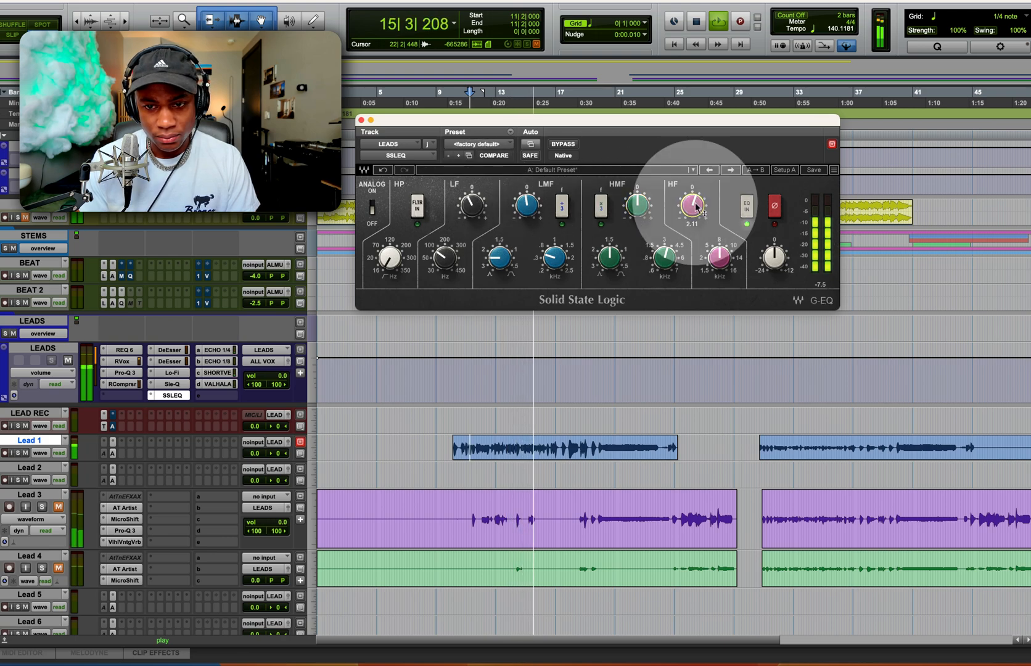
{"action": "left_click", "coordinate": [641, 211]}
{"action": "left_click", "coordinate": [523, 213]}
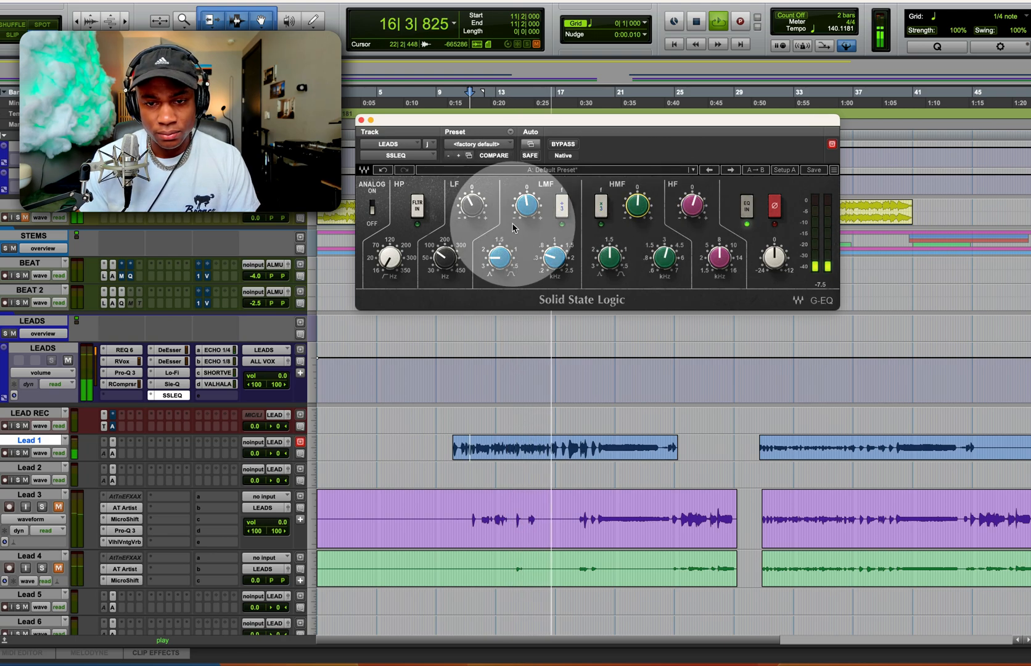
{"action": "left_click", "coordinate": [464, 206]}
{"action": "left_click", "coordinate": [464, 206]}
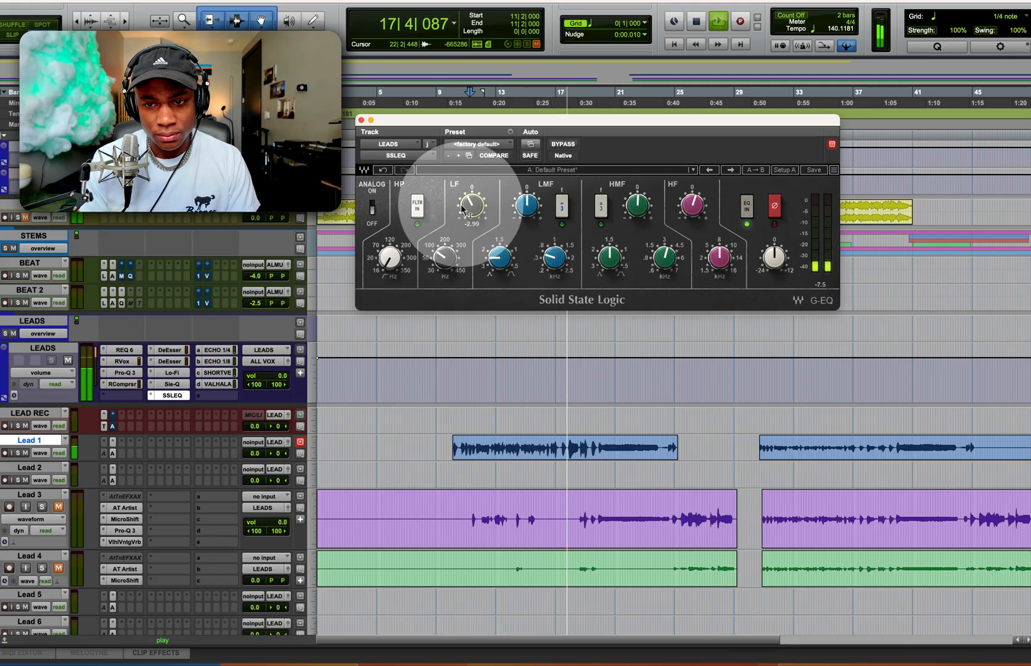
{"action": "left_click", "coordinate": [603, 212]}
{"action": "key", "text": "super+w"}
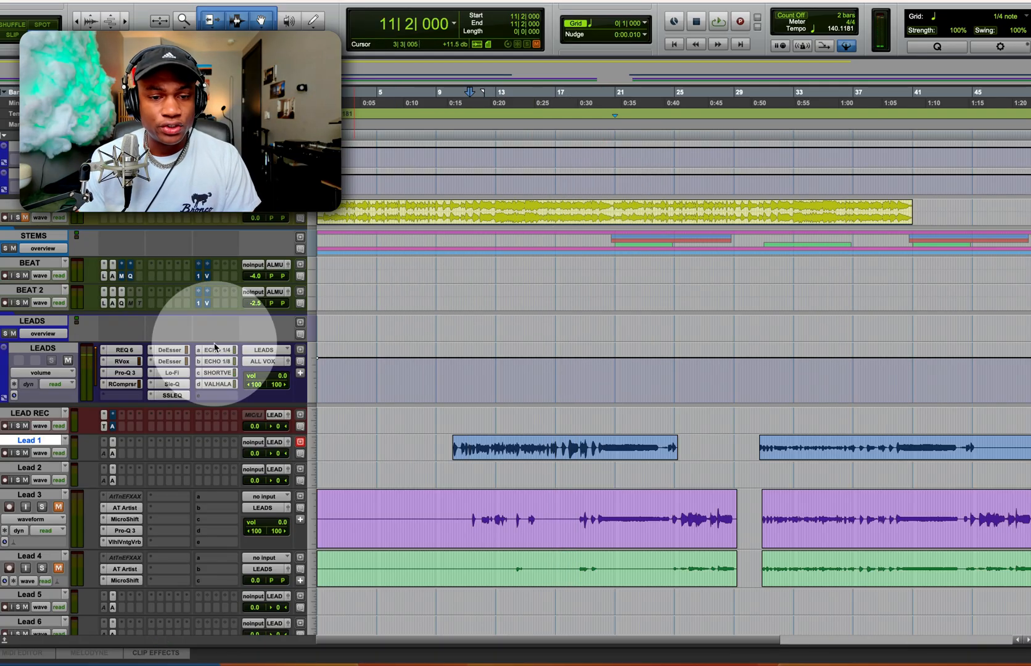
Expand the FX AUX folder to show its echo, VALHALLA, SHORT VERB and ALL FX tracks
{"action": "scroll", "coordinate": [110, 509], "scroll_direction": "down", "scroll_amount": 10}
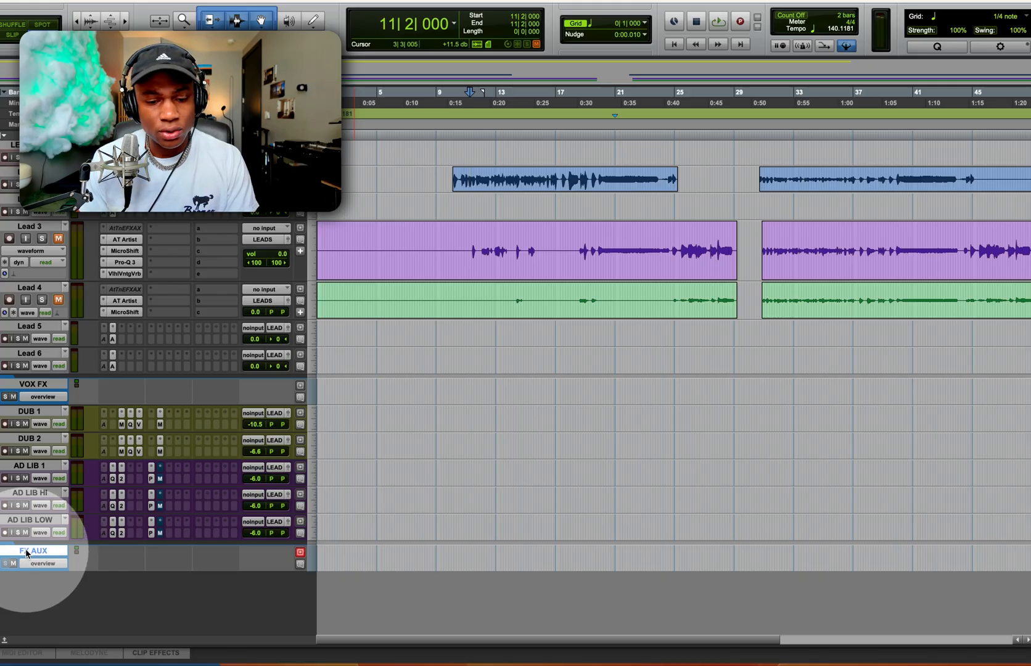
{"action": "key", "text": "shift+f"}
{"action": "scroll", "coordinate": [192, 540], "scroll_direction": "down", "scroll_amount": 5}
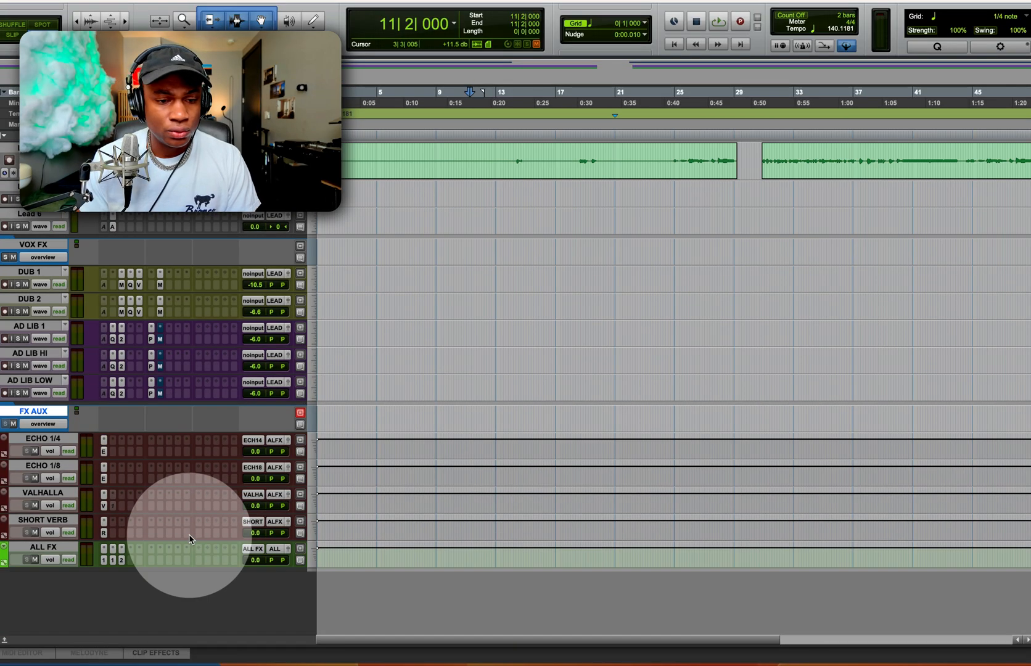
Search for "fres" in the VALHALLA track's third insert slot and insert the matching plug-in
{"action": "left_click", "coordinate": [124, 509]}
{"action": "type", "text": "fcre"}
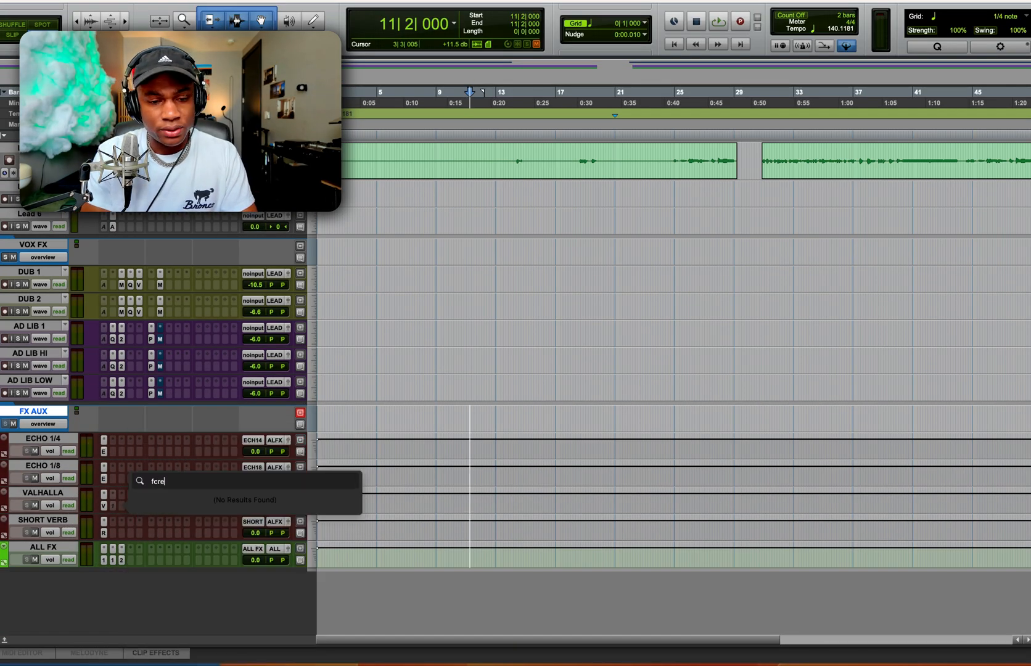
{"action": "key", "text": "BackSpace"}
{"action": "key", "text": "BackSpace"}
{"action": "type", "text": "rea"}
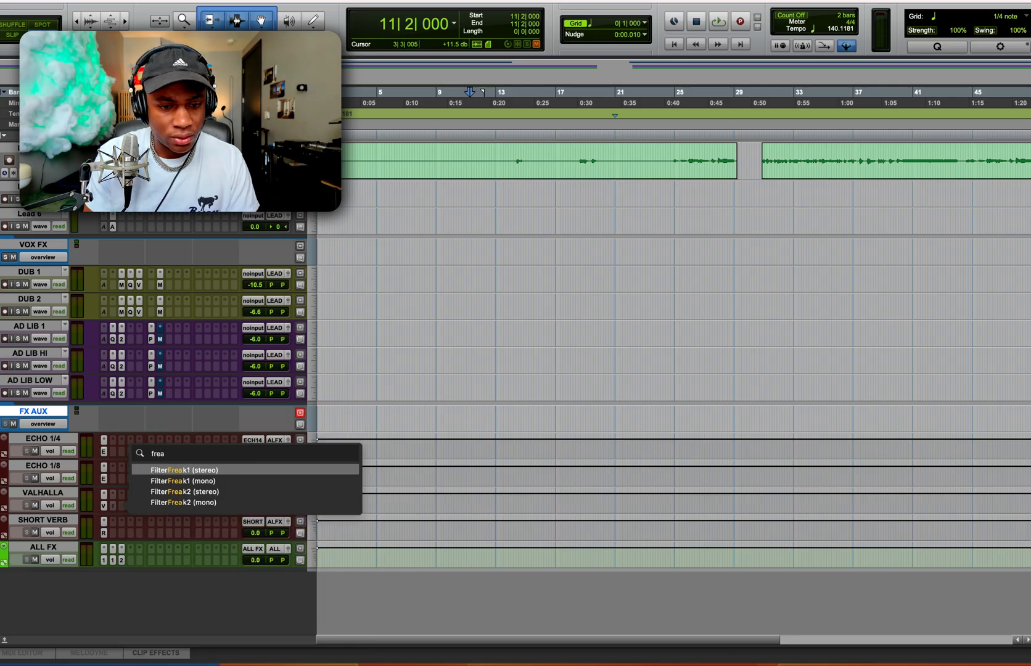
{"action": "type", "text": "s"}
{"action": "key", "text": "BackSpace"}
{"action": "key", "text": "BackSpace"}
{"action": "type", "text": "s"}
{"action": "key", "text": "Return"}
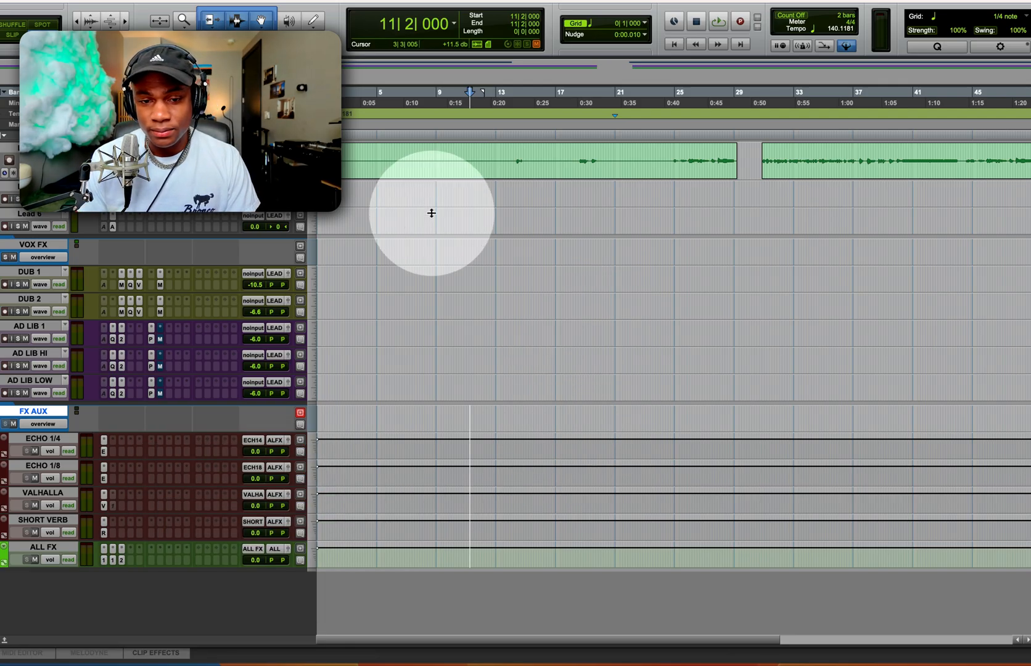
Raise the amount in the VALHALLA track's newly inserted plug-in and close its window
{"action": "left_click", "coordinate": [573, 404]}
{"action": "left_click_drag", "start_coordinate": [477, 402], "coordinate": [481, 322]}
{"action": "key", "text": "super+w"}
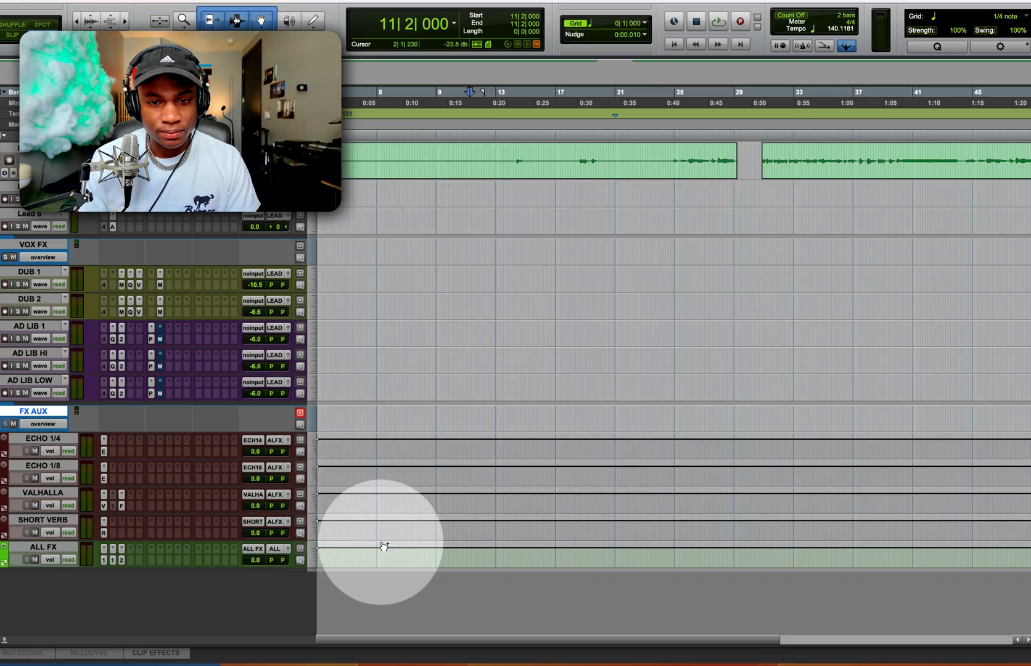
Set the LEADS bus's VALHALLA send to -31.0 while playing Lead 1 from bar 13, and dismiss the CPU overload message
{"action": "scroll", "coordinate": [457, 395], "scroll_direction": "up", "scroll_amount": 10}
{"action": "left_click", "coordinate": [495, 531]}
{"action": "key", "text": "space"}
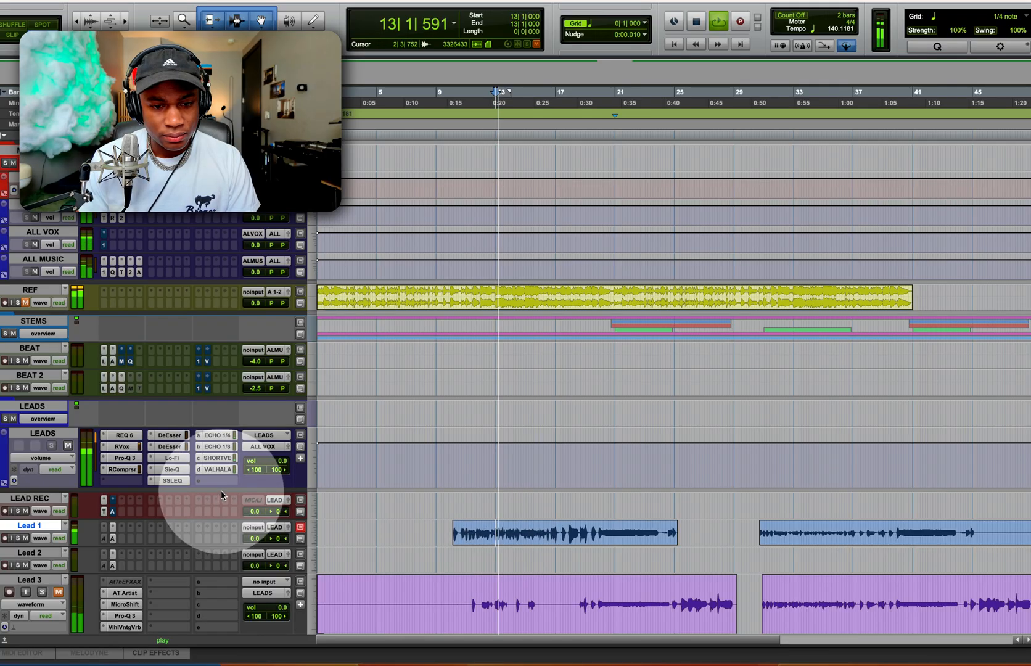
{"action": "left_click", "coordinate": [217, 470]}
{"action": "left_click_drag", "start_coordinate": [517, 333], "coordinate": [525, 303]}
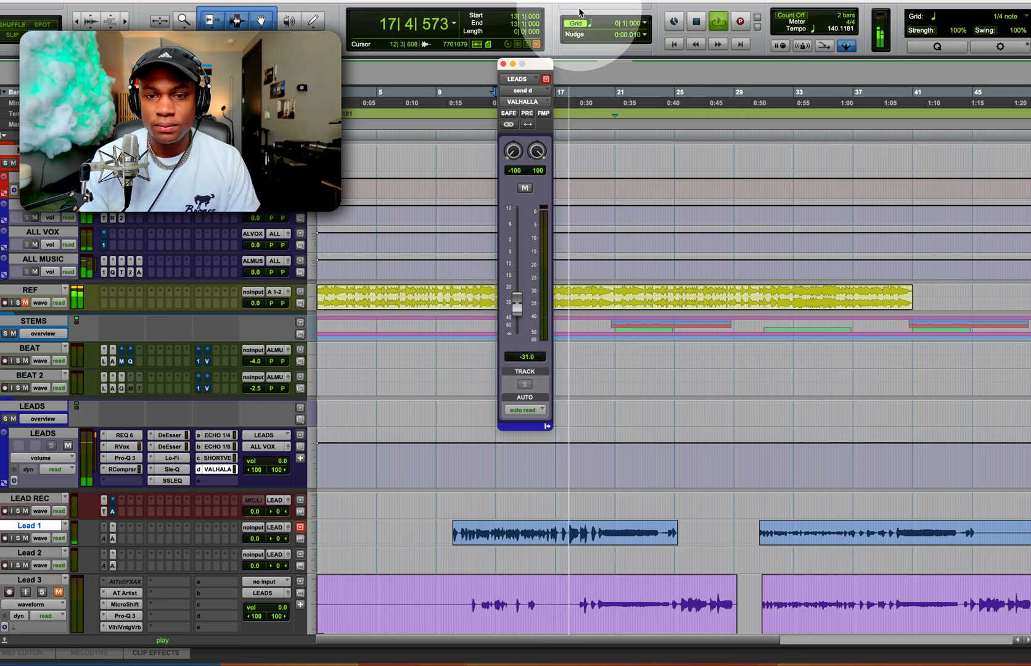
{"action": "left_click", "coordinate": [504, 63]}
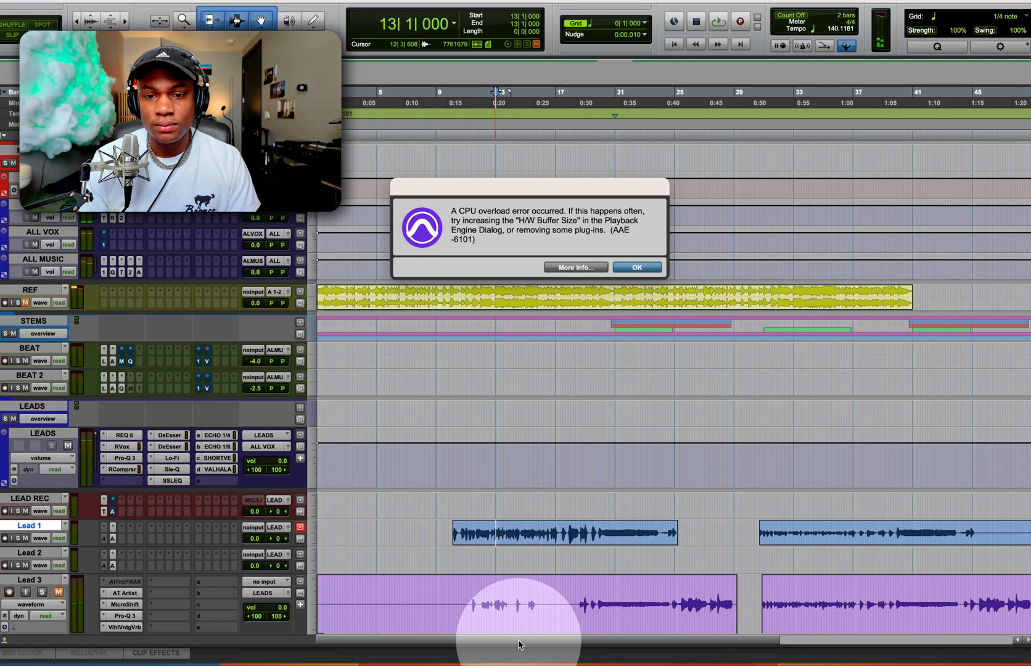
{"action": "left_click", "coordinate": [637, 267]}
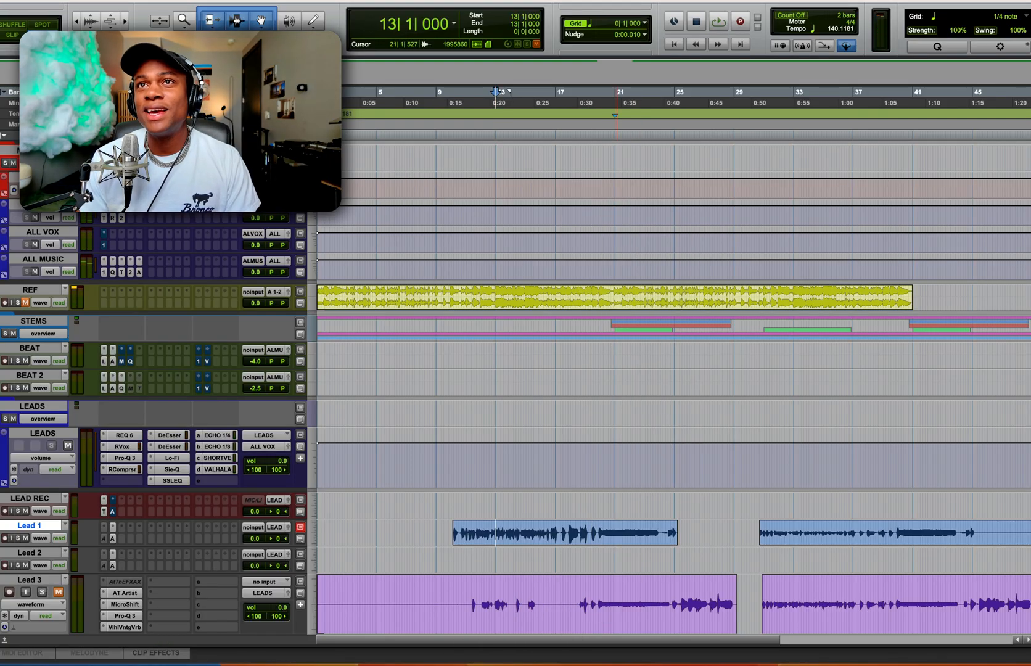
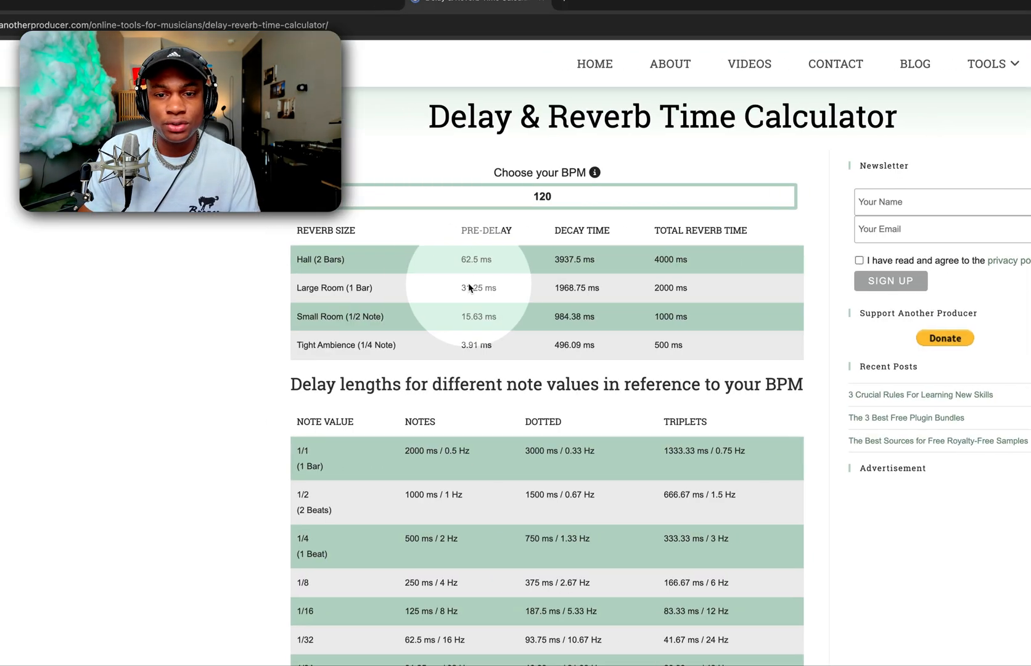
Set the Delay & Reverb Time Calculator's BPM to 140, examine the Hall (2 Bars) reverb times, and switch back to Pro Tools
{"action": "double_click", "coordinate": [476, 195]}
{"action": "type", "text": "140"}
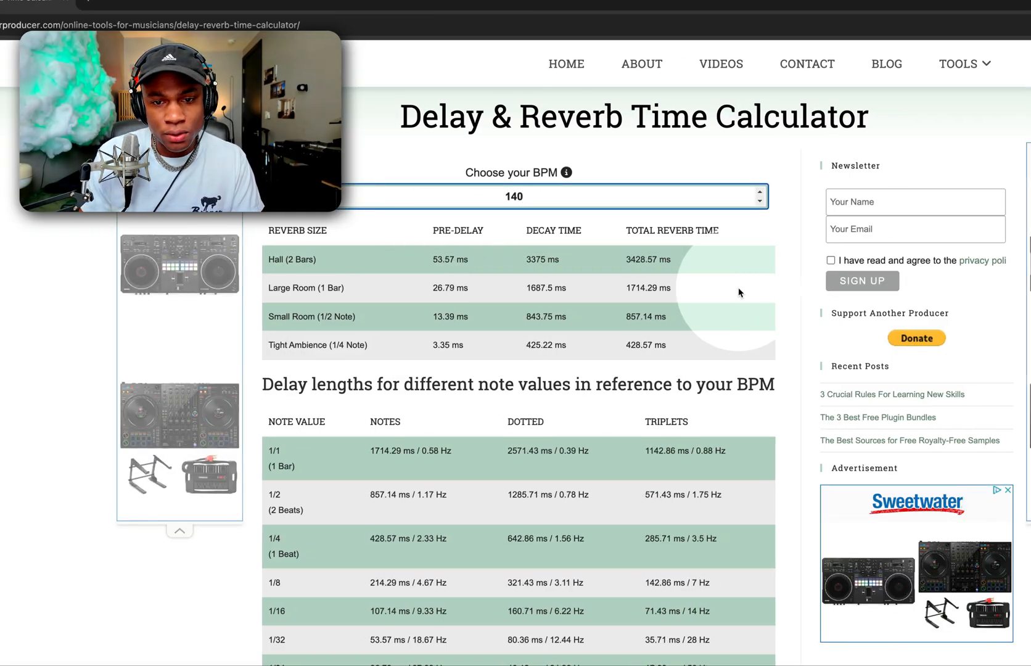
{"action": "left_click_drag", "start_coordinate": [467, 259], "coordinate": [506, 241]}
{"action": "key", "text": "super+Tab"}
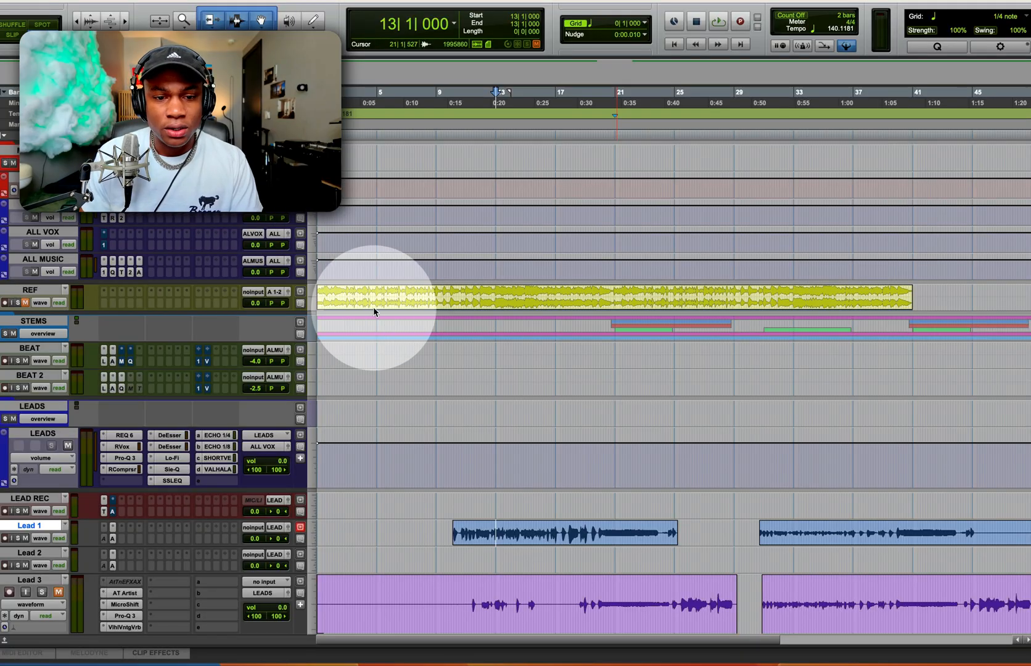
Set ValhallaVintageVerb on the VALHALLA track to 53.30 ms predelay, 3.30 s decay and 330 Hz LowCut, start playback and close it
{"action": "scroll", "coordinate": [226, 490], "scroll_direction": "down", "scroll_amount": 8}
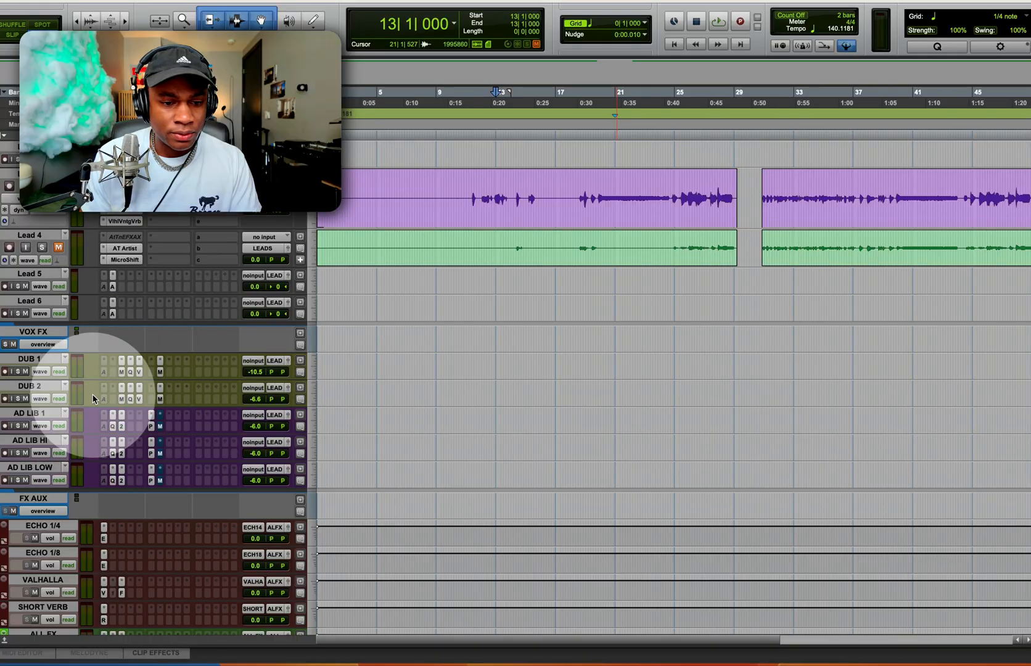
{"action": "left_click", "coordinate": [104, 592]}
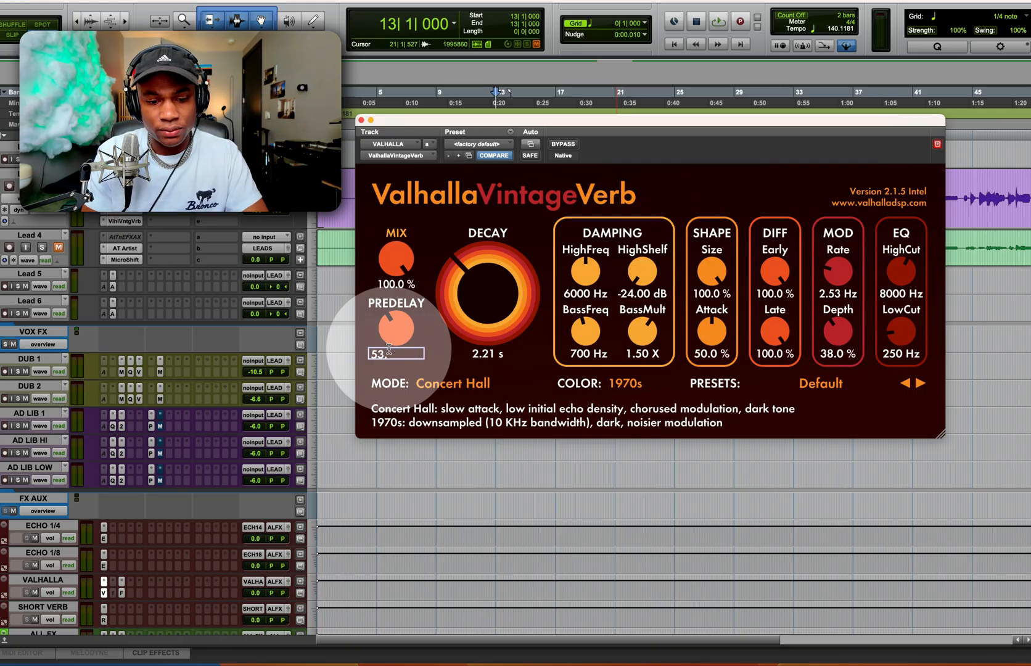
{"action": "key", "text": "Return"}
{"action": "left_click", "coordinate": [484, 353]}
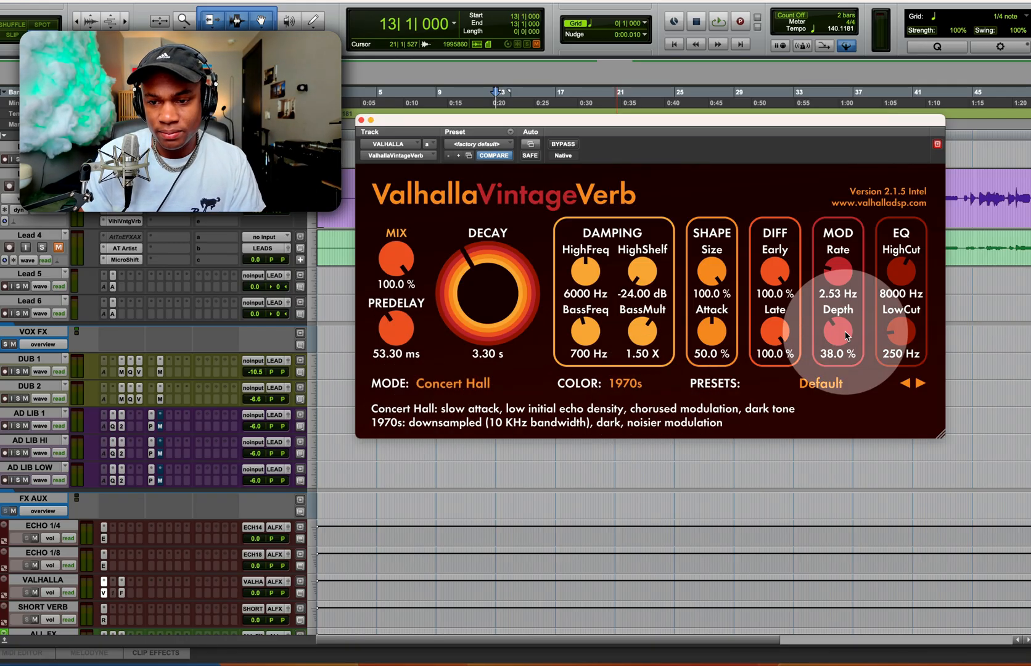
{"action": "left_click_drag", "start_coordinate": [901, 333], "coordinate": [901, 322]}
{"action": "key", "text": "space"}
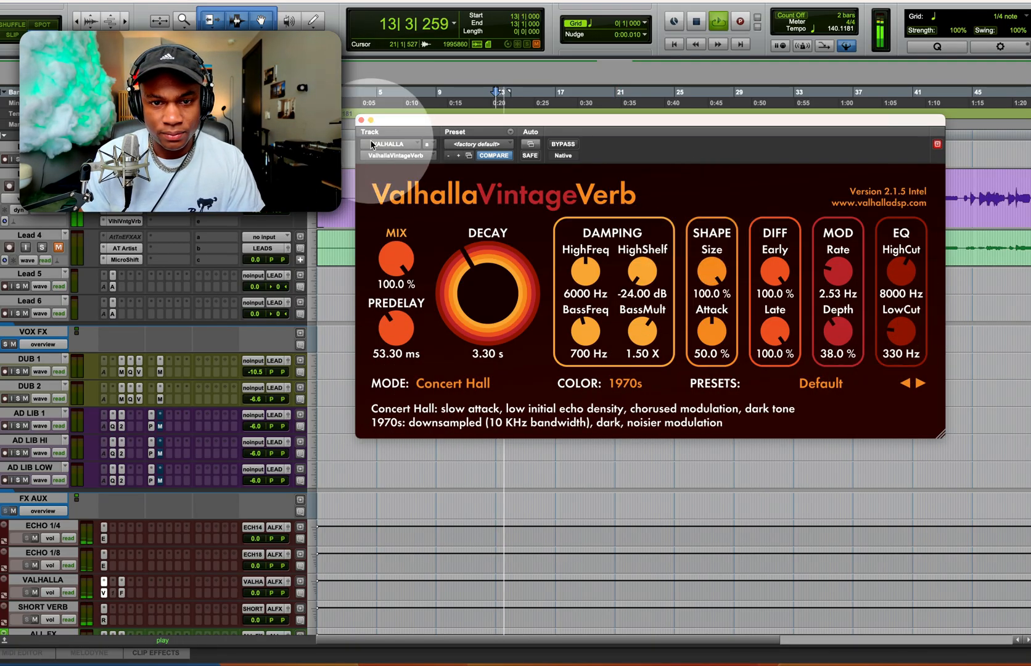
{"action": "left_click", "coordinate": [361, 120]}
Mute the STEMS folder and check the LEADS bus's VALHALLA and SHORT VERB sends during playback
{"action": "scroll", "coordinate": [276, 288], "scroll_direction": "up", "scroll_amount": 10}
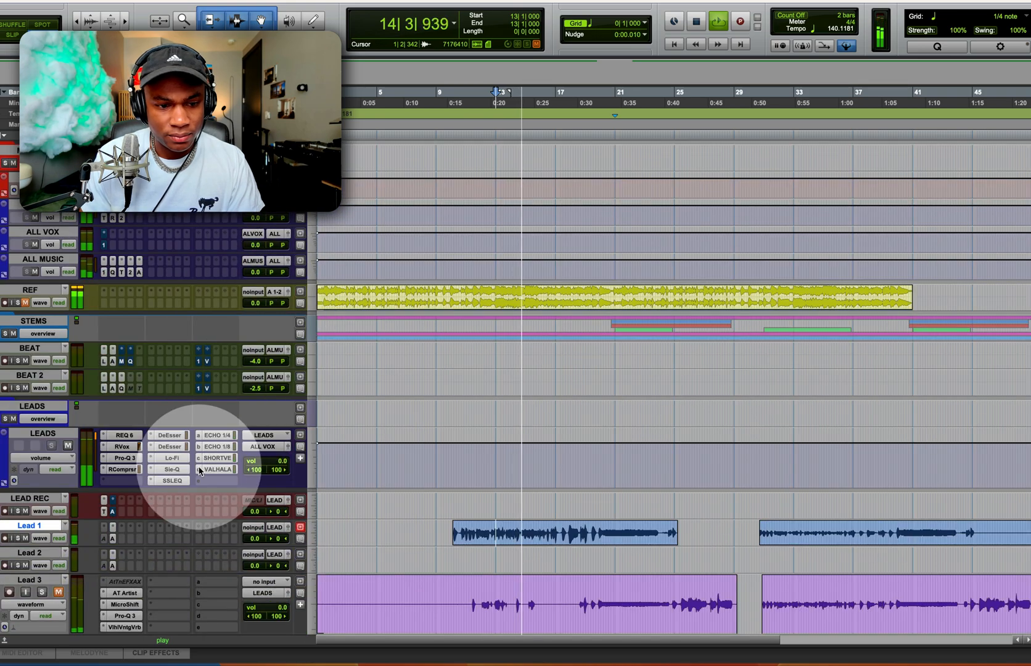
{"action": "left_click", "coordinate": [215, 470]}
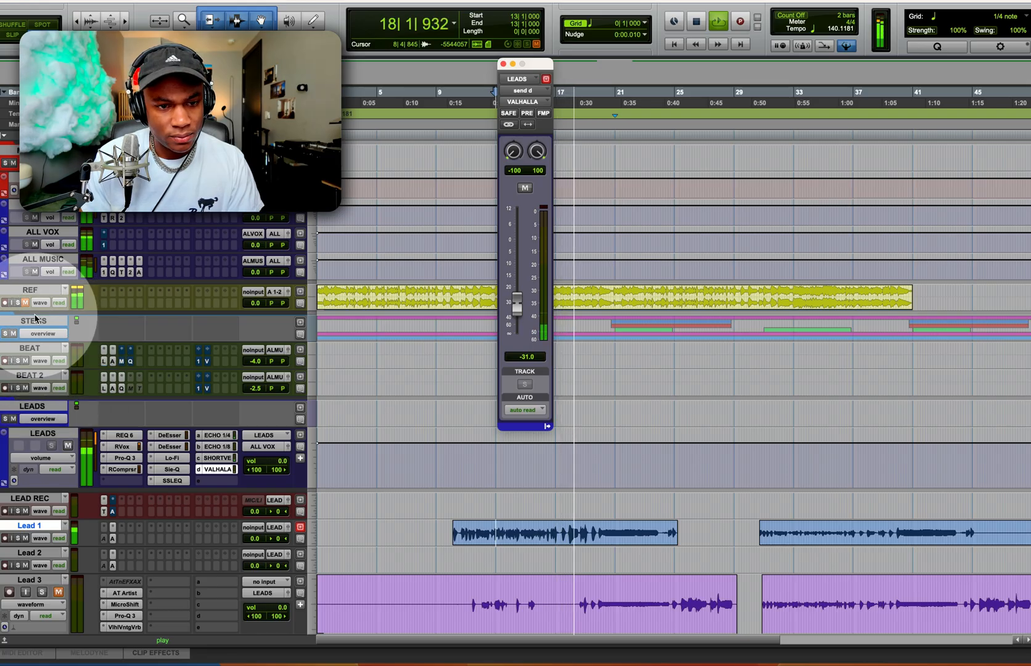
{"action": "left_click", "coordinate": [277, 449], "text": "ctrl+super"}
{"action": "left_click", "coordinate": [277, 449], "text": "ctrl+super"}
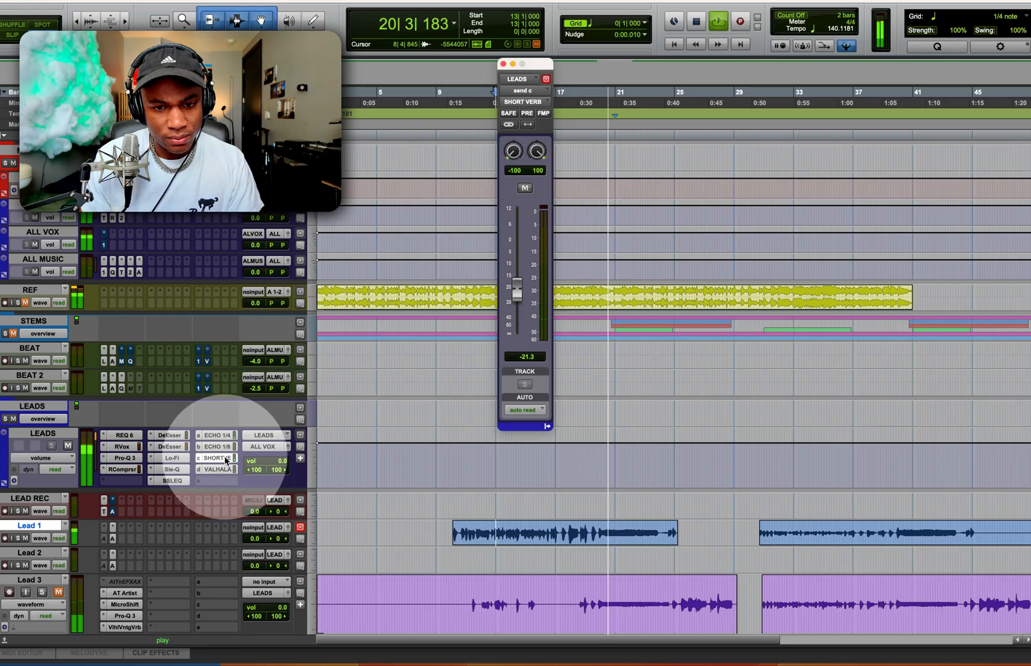
Set the LEADS bus's ECHO 1/4 send to -32.2 and its SHORT VERB send to -37.7 while auditioning from bar 13
{"action": "left_click", "coordinate": [219, 434]}
{"action": "key", "text": "space"}
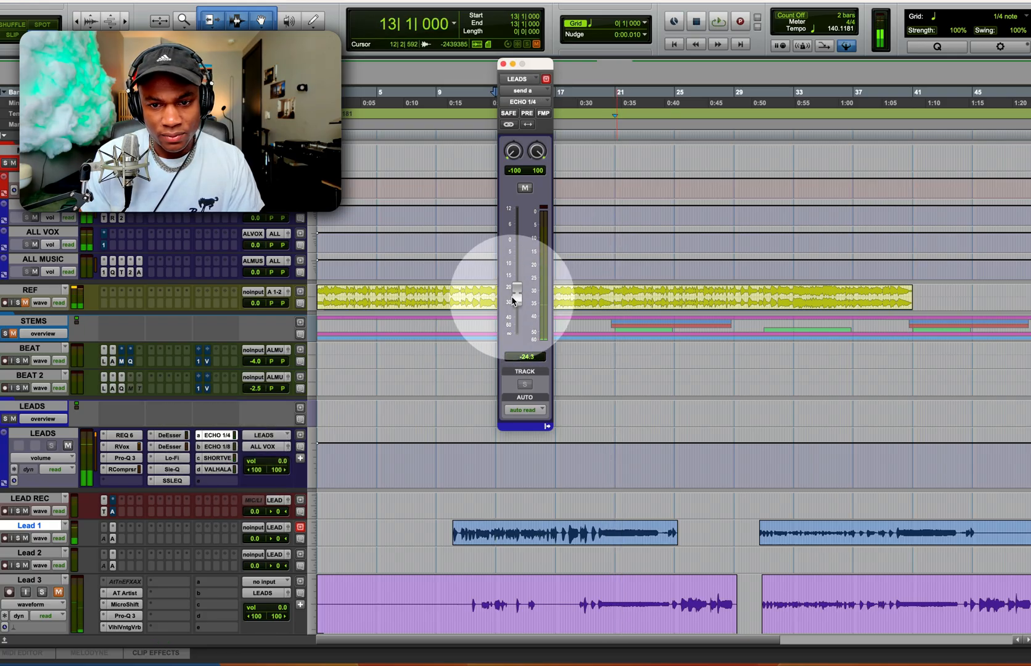
{"action": "key", "text": "space"}
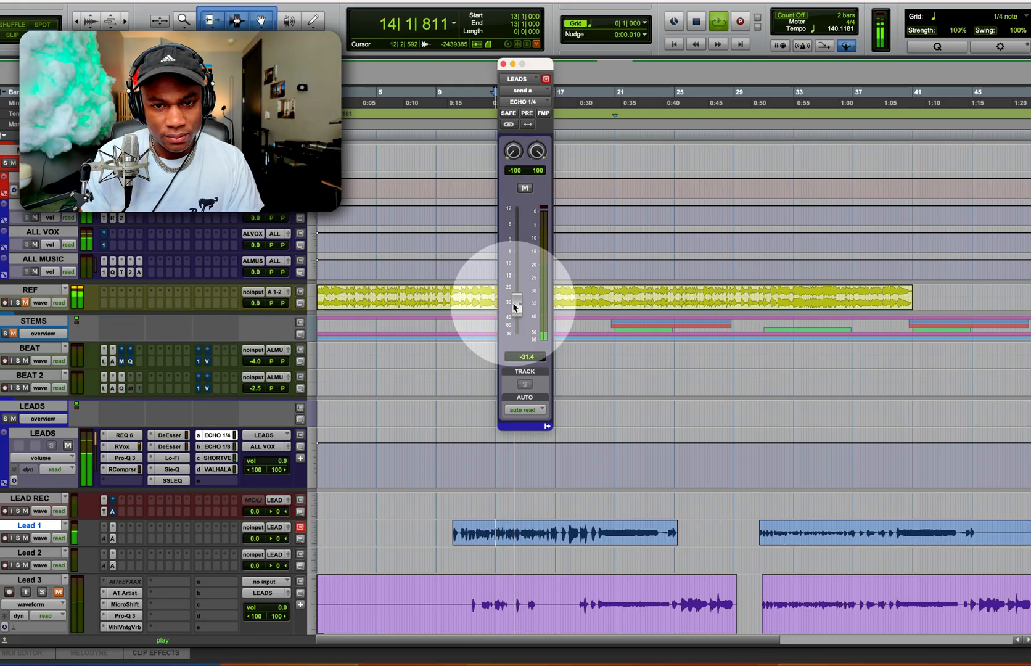
{"action": "left_click", "coordinate": [217, 458]}
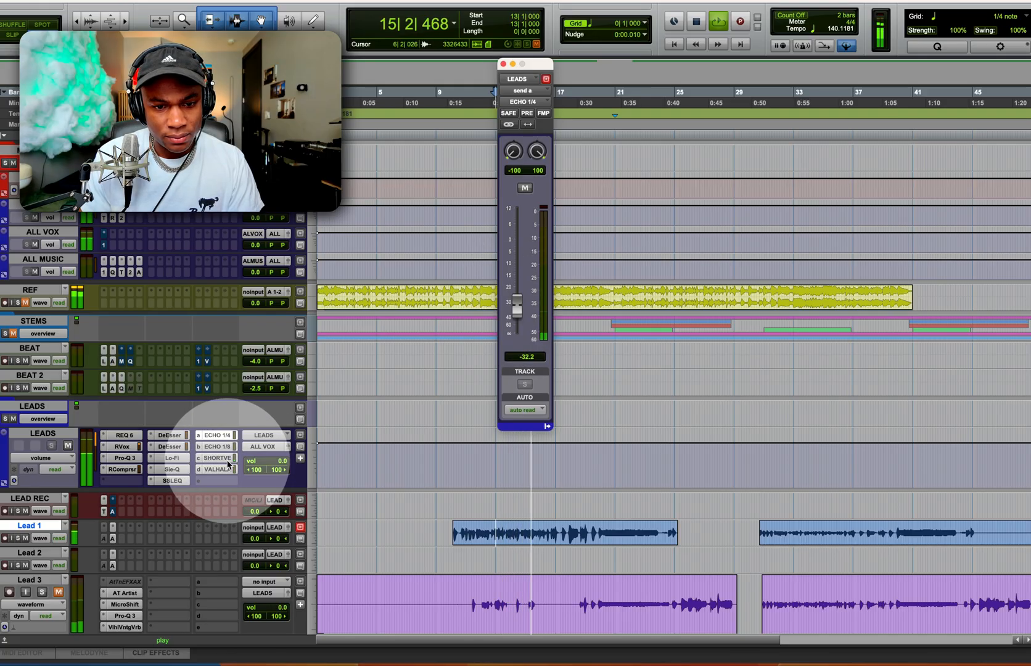
{"action": "left_click_drag", "start_coordinate": [518, 288], "coordinate": [518, 318]}
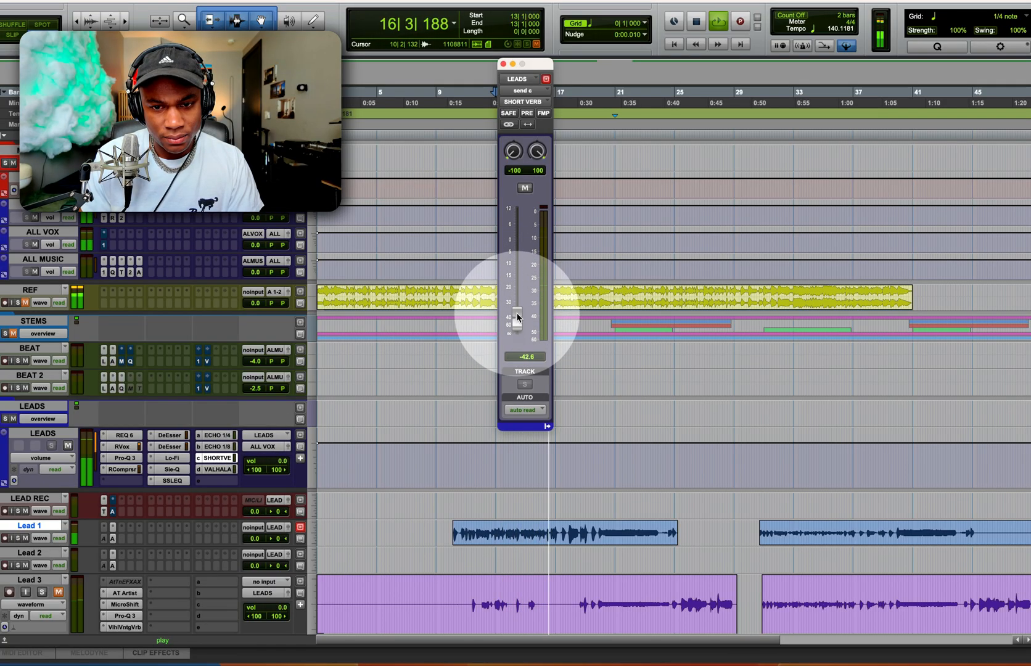
Fine-tune the LEADS bus's VALHALLA send to -31.0 by ear and restart playback from bar 13
{"action": "left_click", "coordinate": [217, 469]}
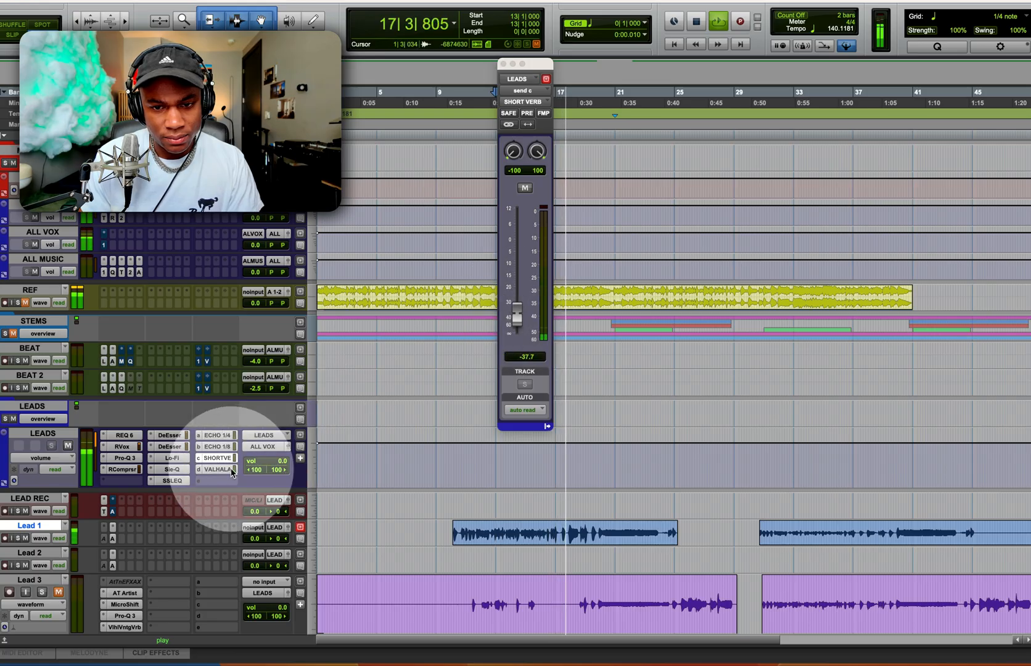
{"action": "left_click_drag", "start_coordinate": [519, 312], "coordinate": [520, 312]}
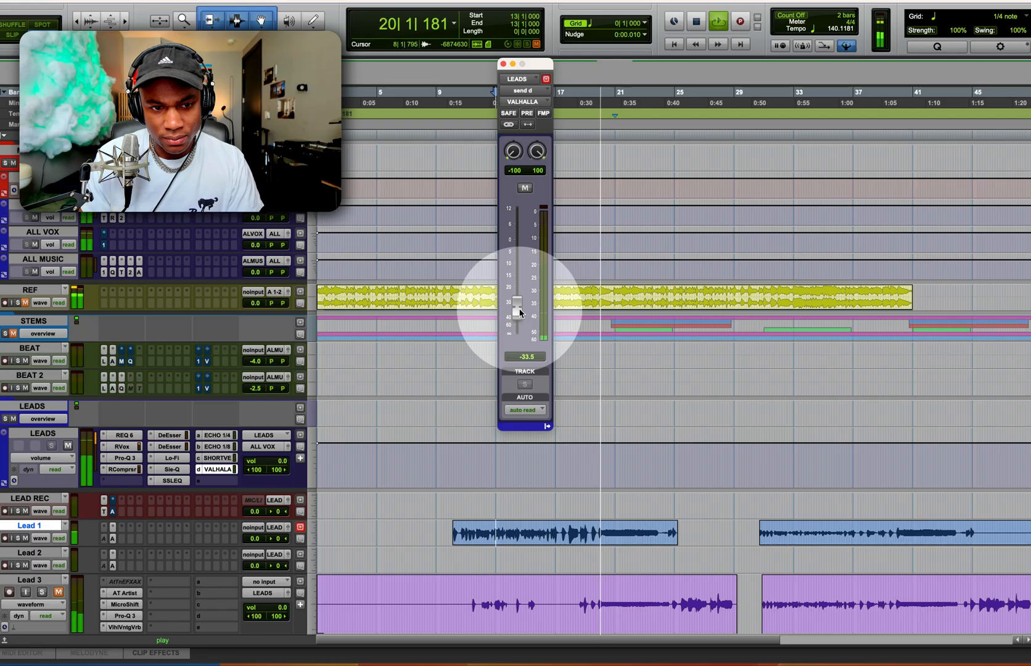
{"action": "left_click_drag", "start_coordinate": [519, 310], "coordinate": [519, 308]}
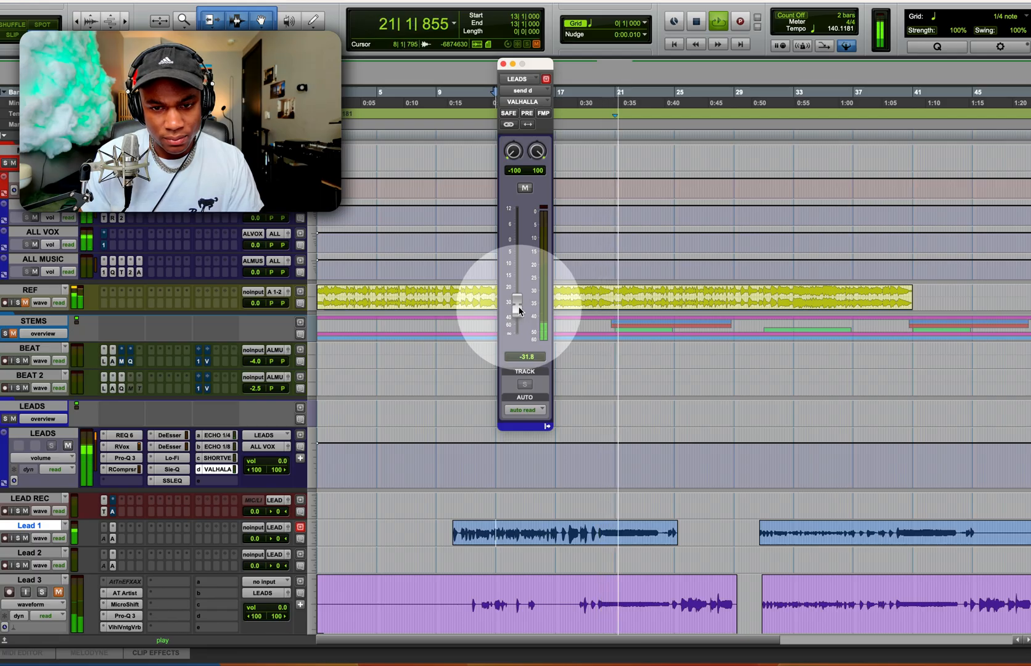
{"action": "key", "text": "space"}
{"action": "key", "text": "space"}
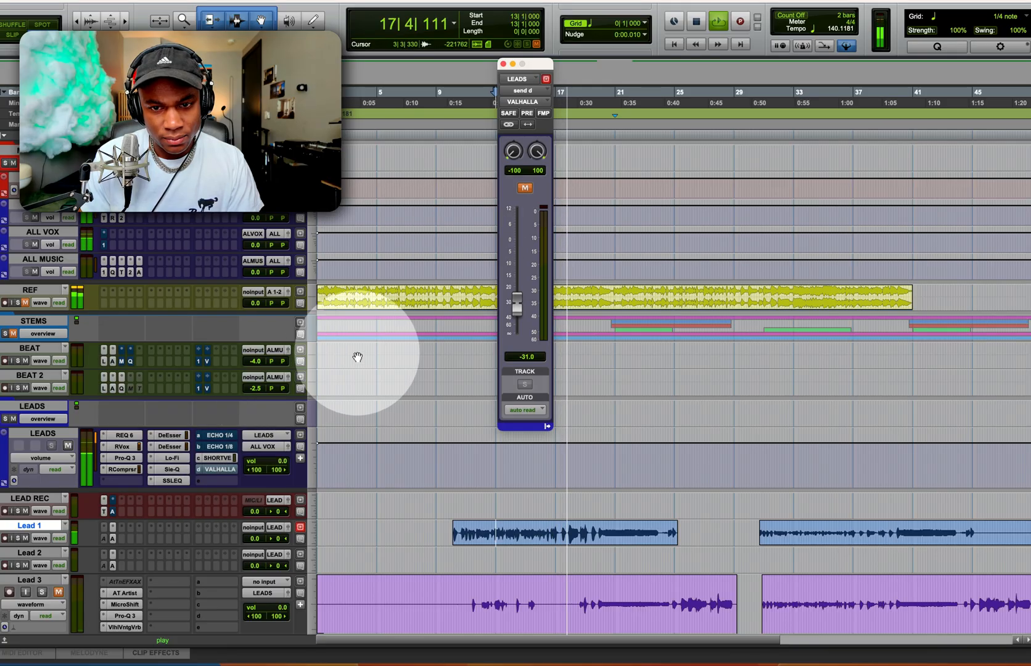
Raise the LEADS bus's SHORT VERB send to -29.3 while auditioning from bar 13
{"action": "left_click", "coordinate": [217, 457]}
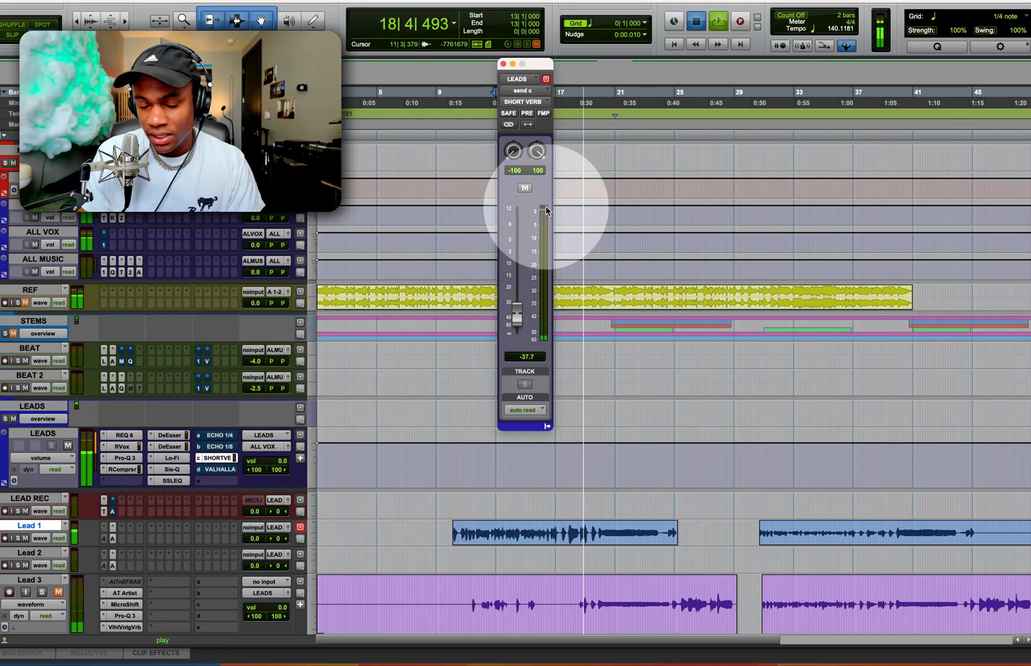
{"action": "key", "text": "space"}
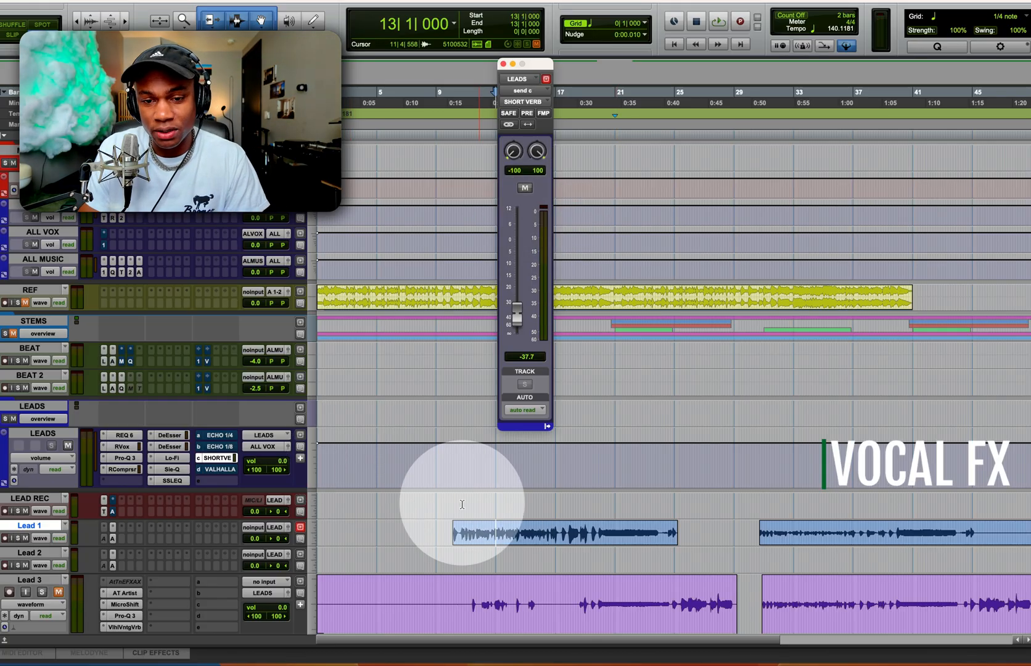
{"action": "key", "text": "space"}
{"action": "mouse_move", "coordinate": [518, 320]}
{"action": "left_mouse_down"}
{"action": "mouse_move", "coordinate": [517, 262]}
{"action": "mouse_move", "coordinate": [523, 313]}
{"action": "left_mouse_up"}
{"action": "left_click", "coordinate": [525, 188]}
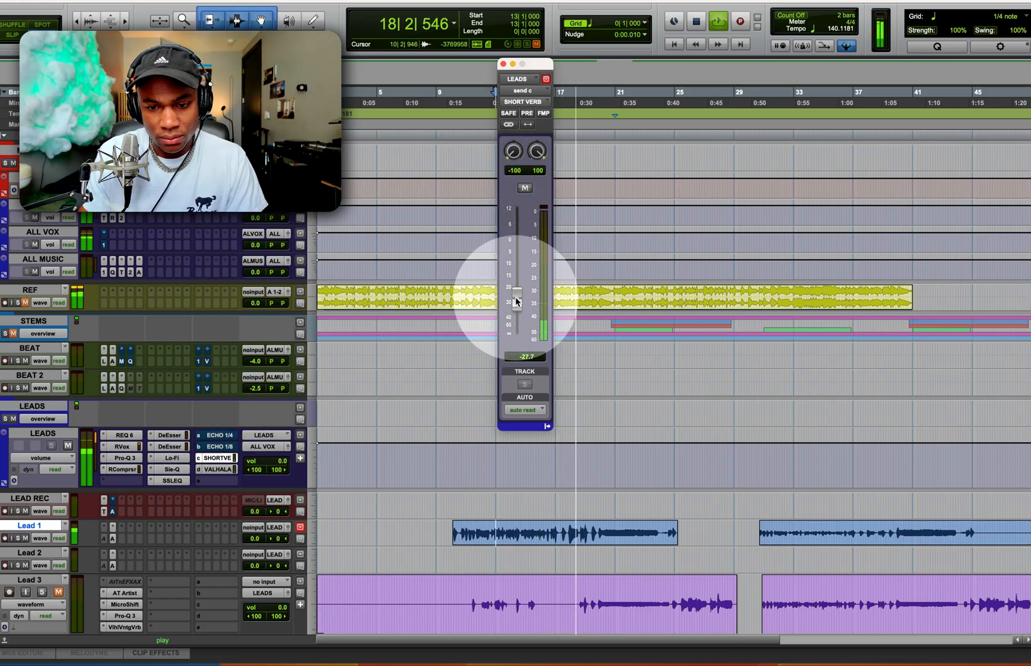
{"action": "key", "text": "space"}
{"action": "key", "text": "space"}
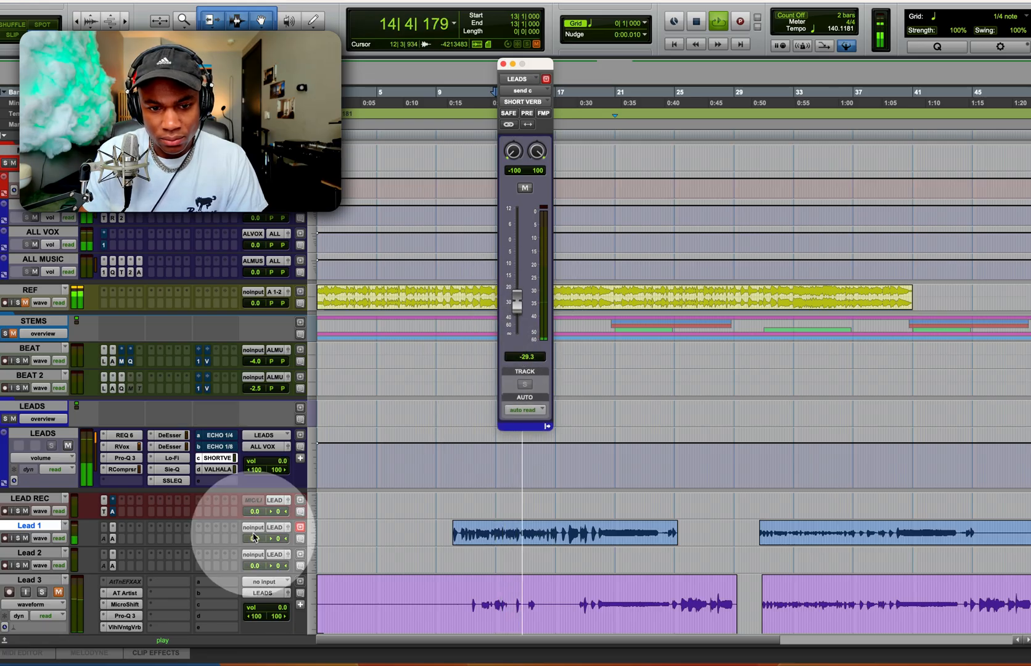
Check the VALHALLA track's reverb settings, then set the LEADS bus's VALHALLA send to -35.2 and mute it to compare during playback
{"action": "scroll", "coordinate": [172, 435], "scroll_direction": "down", "scroll_amount": 10}
{"action": "scroll", "coordinate": [161, 444], "scroll_direction": "down", "scroll_amount": 5}
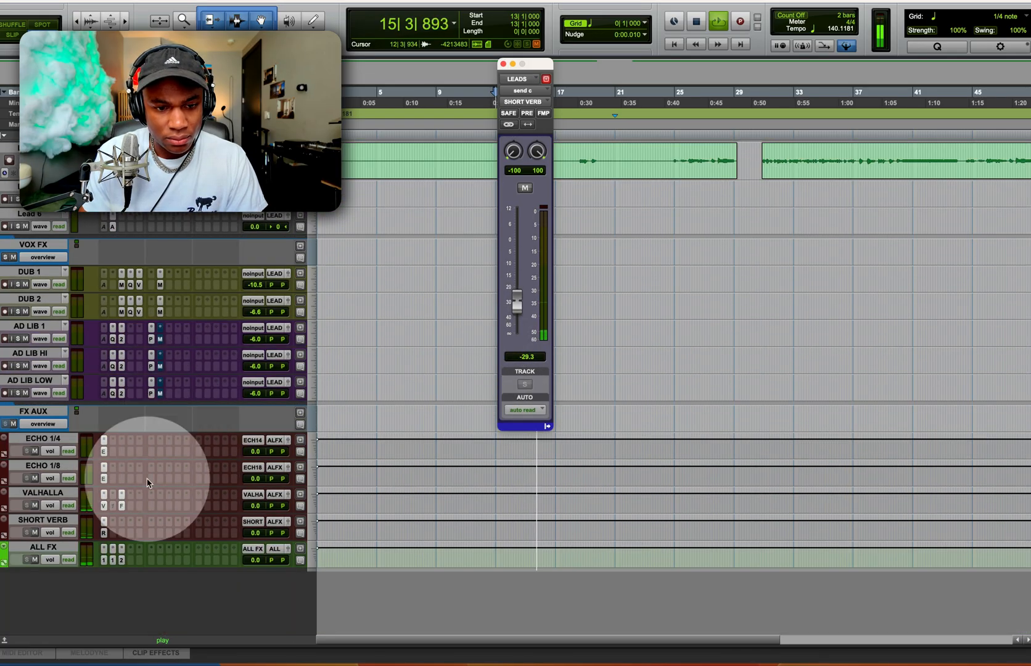
{"action": "left_click", "coordinate": [103, 505]}
{"action": "scroll", "coordinate": [160, 370], "scroll_direction": "up", "scroll_amount": 8}
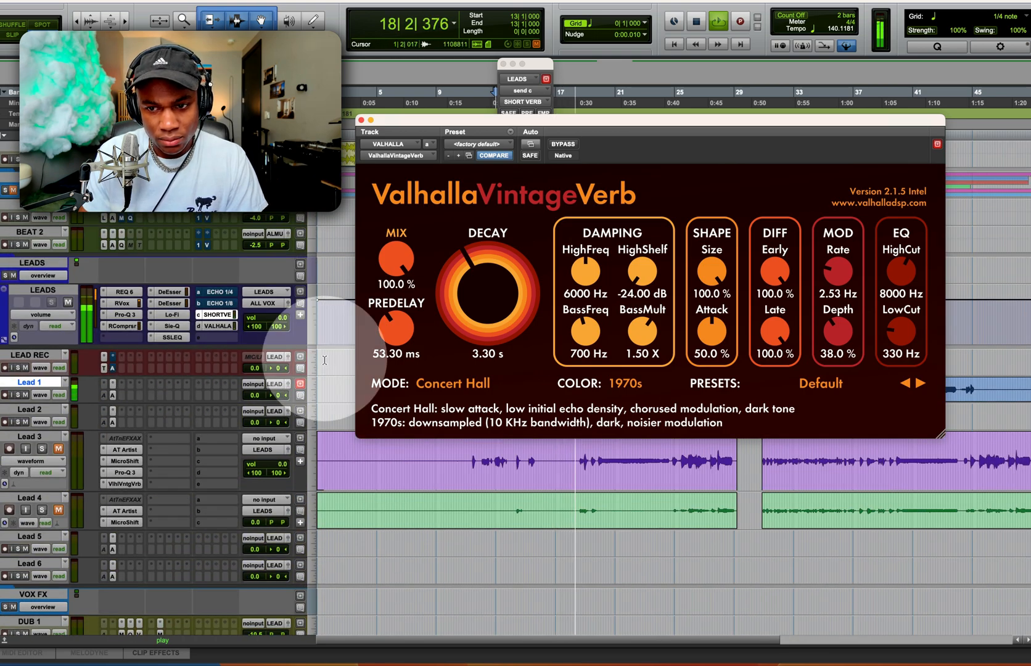
{"action": "key", "text": "super+w"}
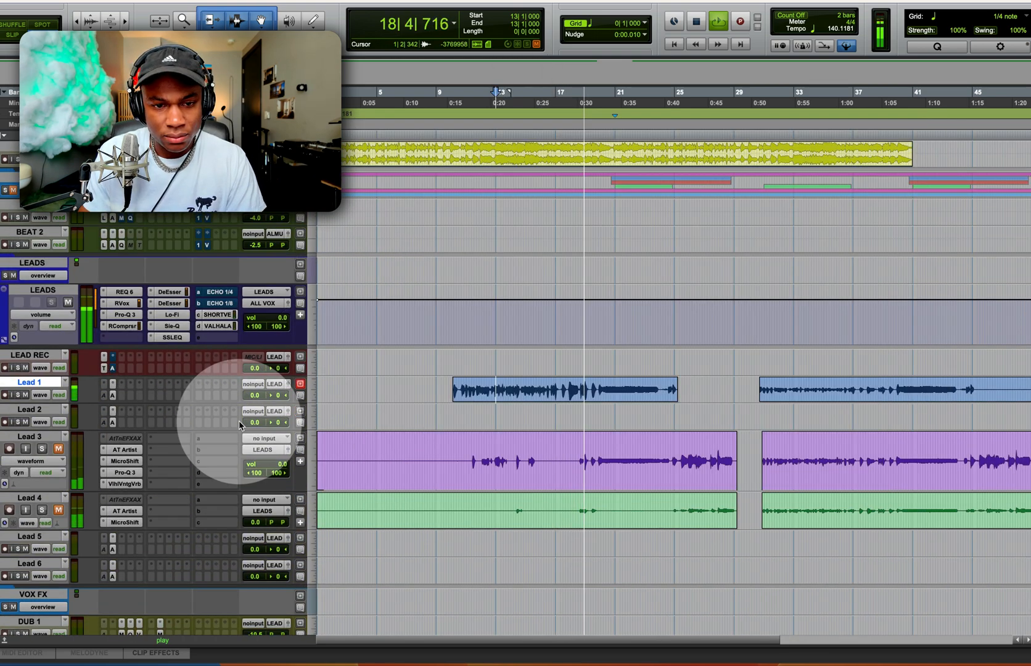
{"action": "left_click", "coordinate": [217, 326]}
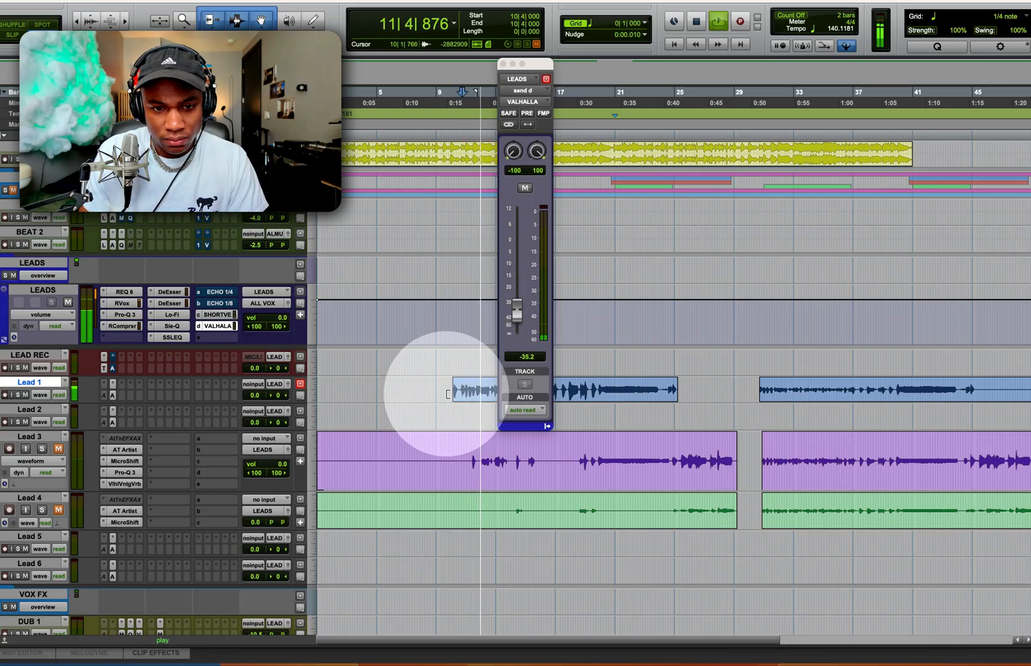
{"action": "left_click", "coordinate": [210, 327], "text": "ctrl+super"}
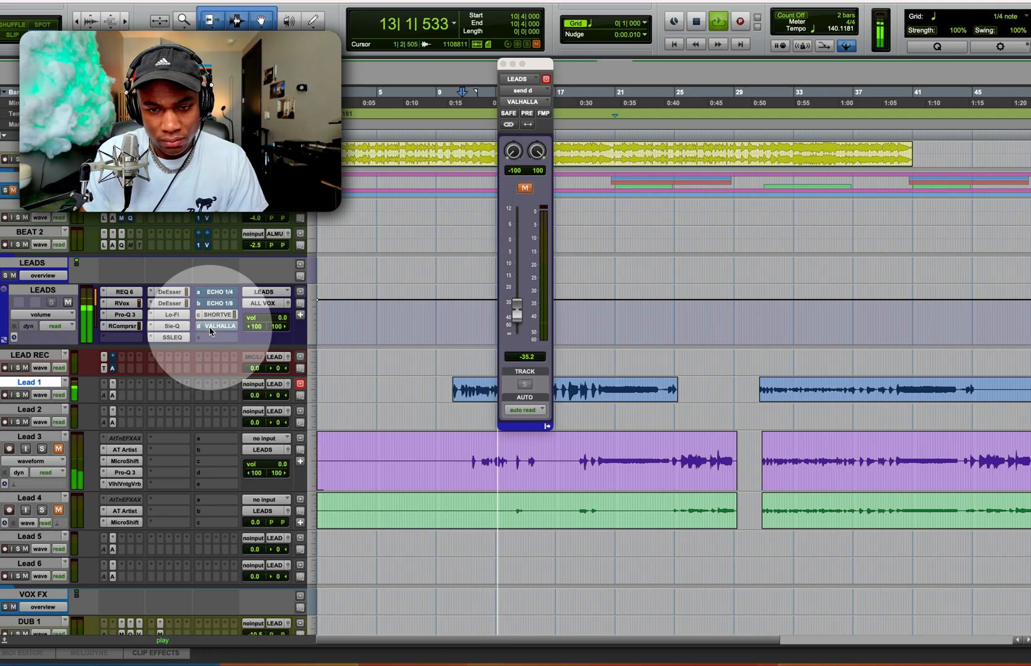
Unmute the LEADS bus's ECHO 1/4 send, mute its SHORT VERB and VALHALLA sends, and stop playback
{"action": "left_click", "coordinate": [217, 294]}
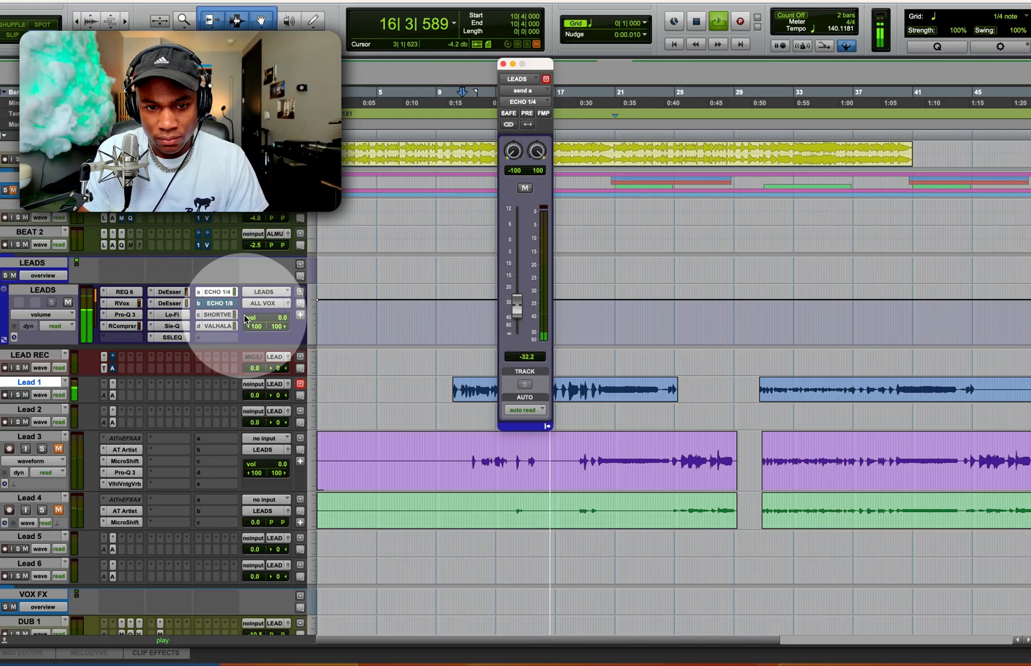
{"action": "left_click", "coordinate": [215, 326], "text": "super"}
{"action": "left_click", "coordinate": [218, 316], "text": "super"}
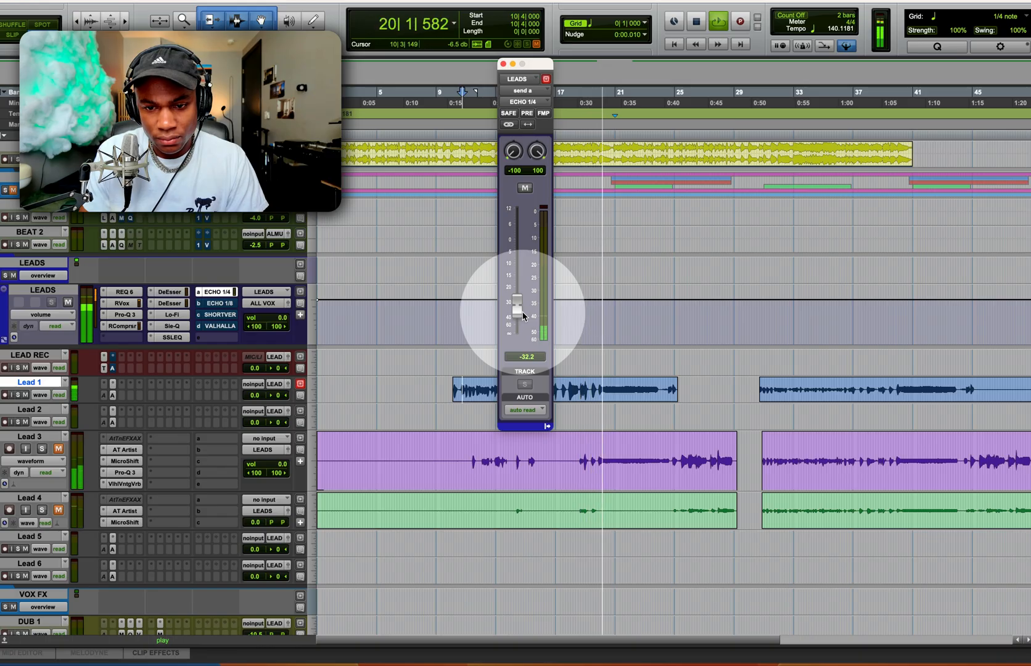
{"action": "key", "text": "space"}
Open EchoBoy on the ECHO 1/4 track and raise its LowCut slightly
{"action": "scroll", "coordinate": [92, 265], "scroll_direction": "down", "scroll_amount": 10}
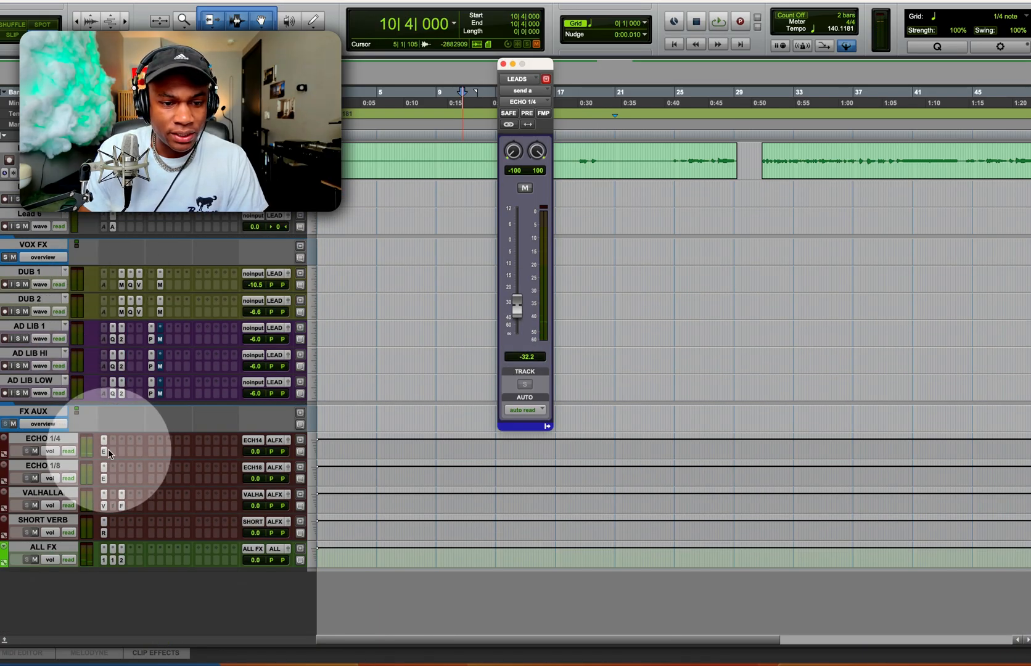
{"action": "left_click", "coordinate": [103, 452]}
{"action": "scroll", "coordinate": [252, 322], "scroll_direction": "up", "scroll_amount": 10}
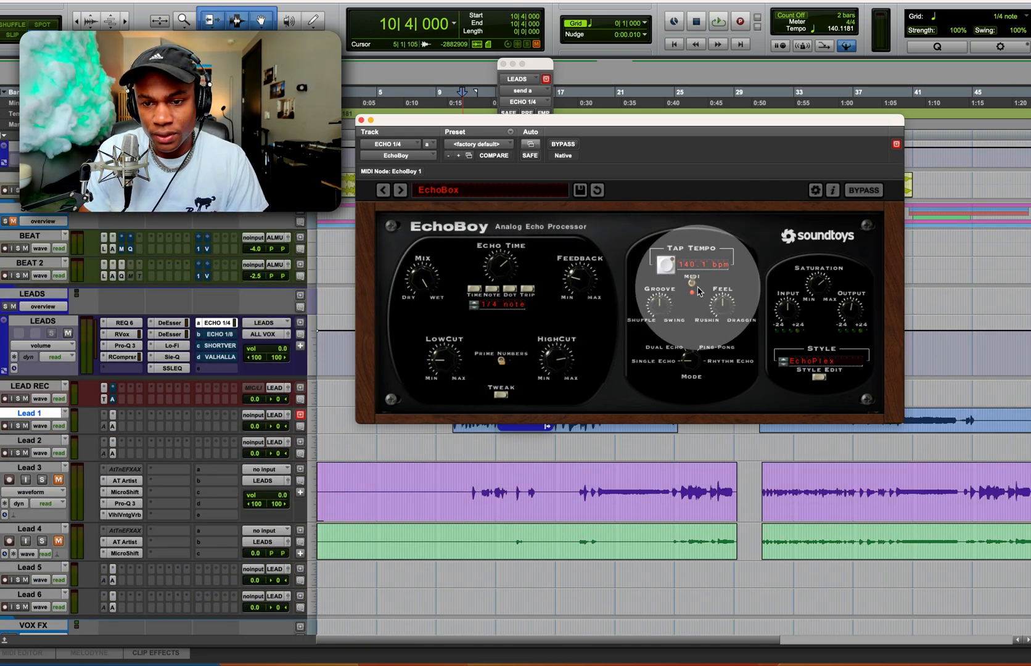
{"action": "left_click_drag", "start_coordinate": [449, 352], "coordinate": [450, 338]}
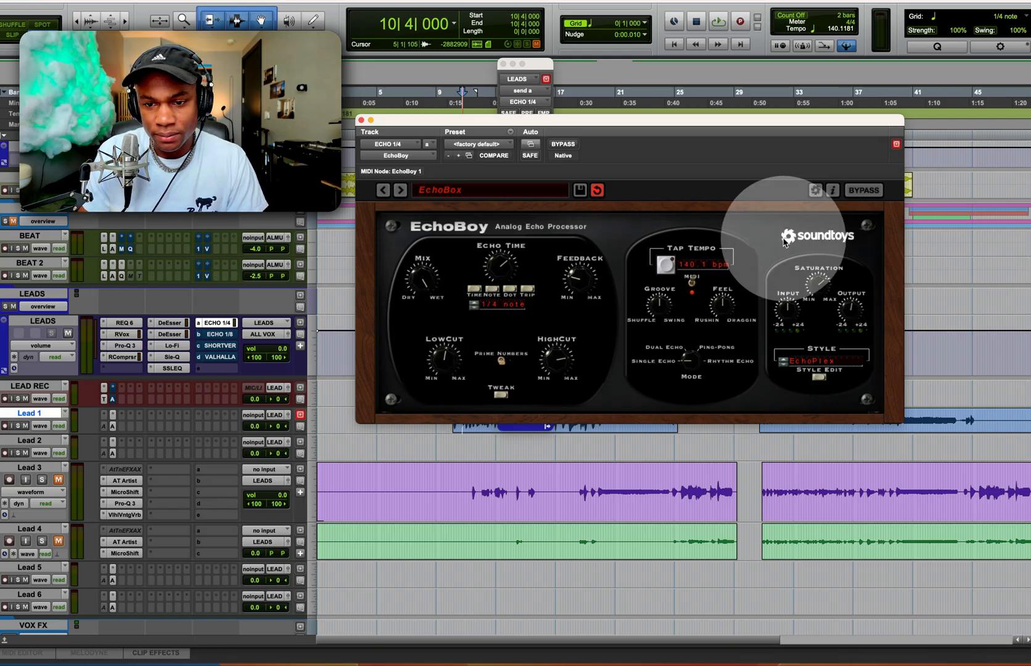
Switch EchoBoy to Ping-Pong mode and place the send and plug-in windows side by side
{"action": "left_click", "coordinate": [712, 347]}
{"action": "left_click_drag", "start_coordinate": [563, 126], "coordinate": [748, 155]}
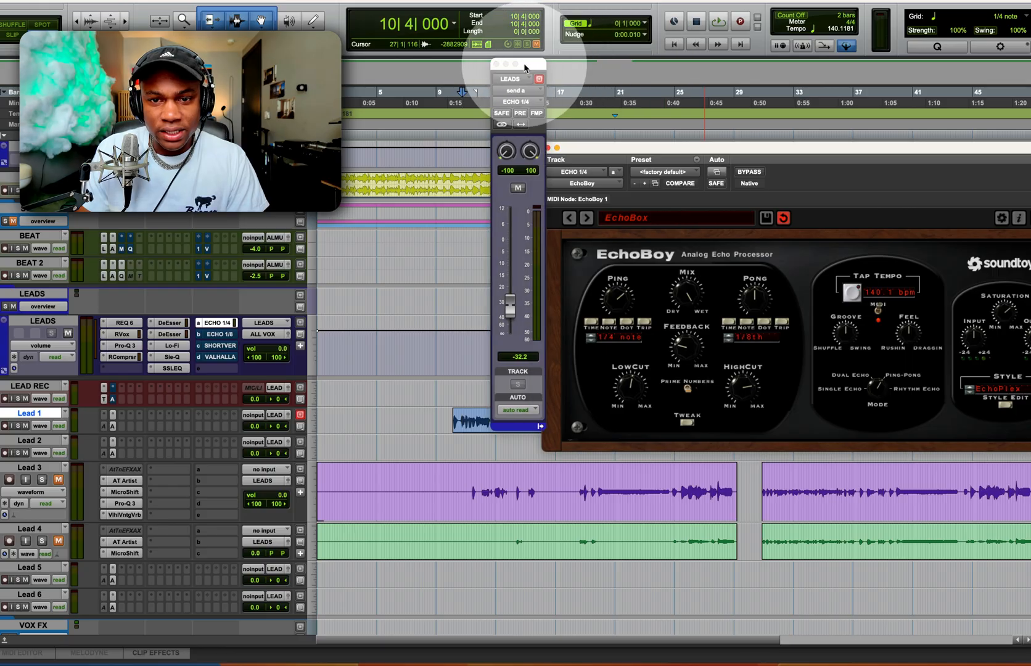
{"action": "left_click_drag", "start_coordinate": [546, 64], "coordinate": [412, 64]}
{"action": "left_click_drag", "start_coordinate": [660, 148], "coordinate": [556, 81]}
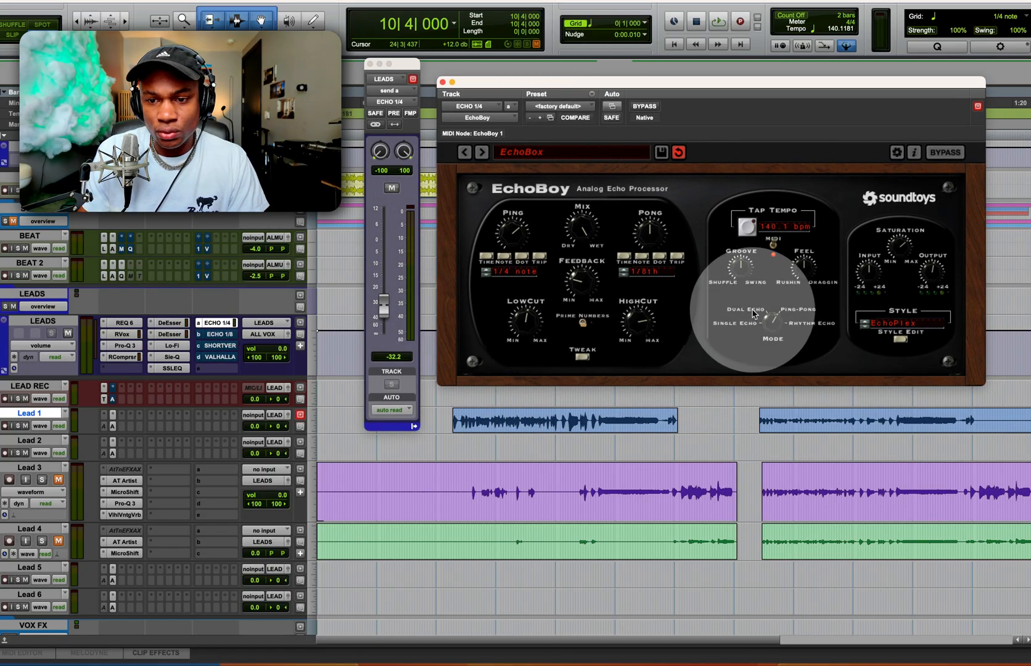
During playback, set EchoBoy's Pong time to 1/4 note, adjust its HighCut, and set the LEADS bus's ECHO 1/4 send to -24.3
{"action": "key", "text": "space"}
{"action": "left_click_drag", "start_coordinate": [384, 305], "coordinate": [387, 273]}
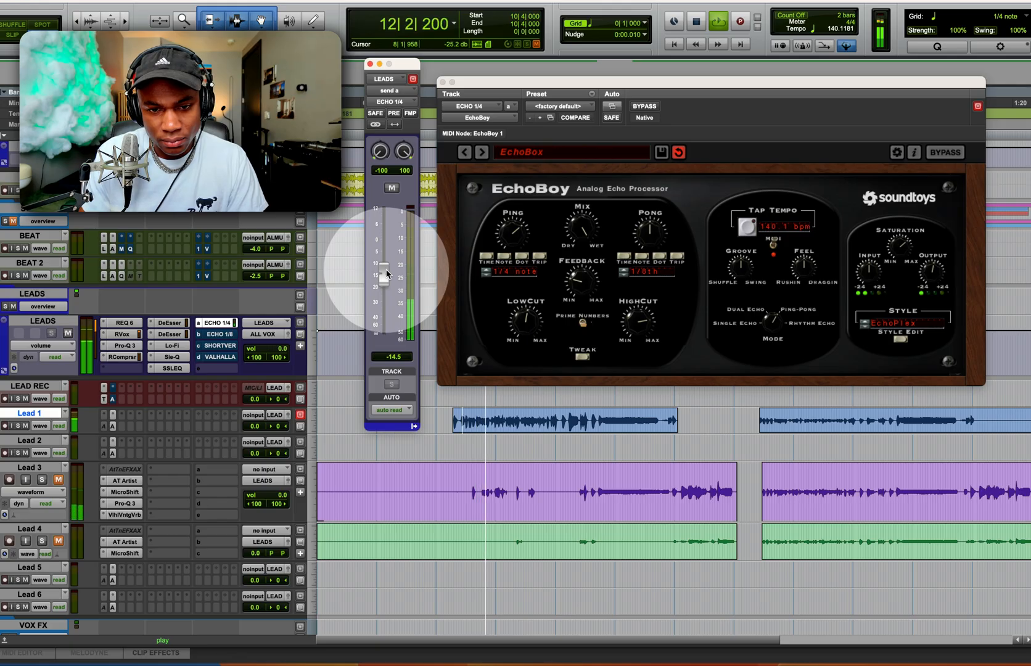
{"action": "left_click", "coordinate": [623, 269]}
{"action": "mouse_move", "coordinate": [384, 275]}
{"action": "left_mouse_down"}
{"action": "mouse_move", "coordinate": [382, 254]}
{"action": "mouse_move", "coordinate": [388, 283]}
{"action": "left_mouse_up"}
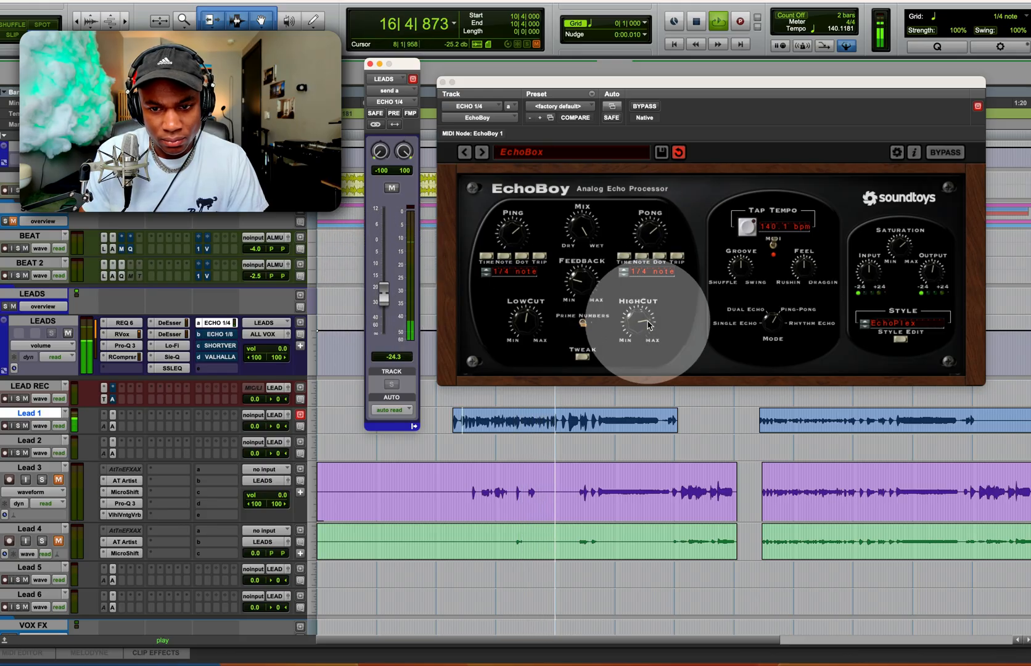
{"action": "left_click_drag", "start_coordinate": [648, 311], "coordinate": [643, 315]}
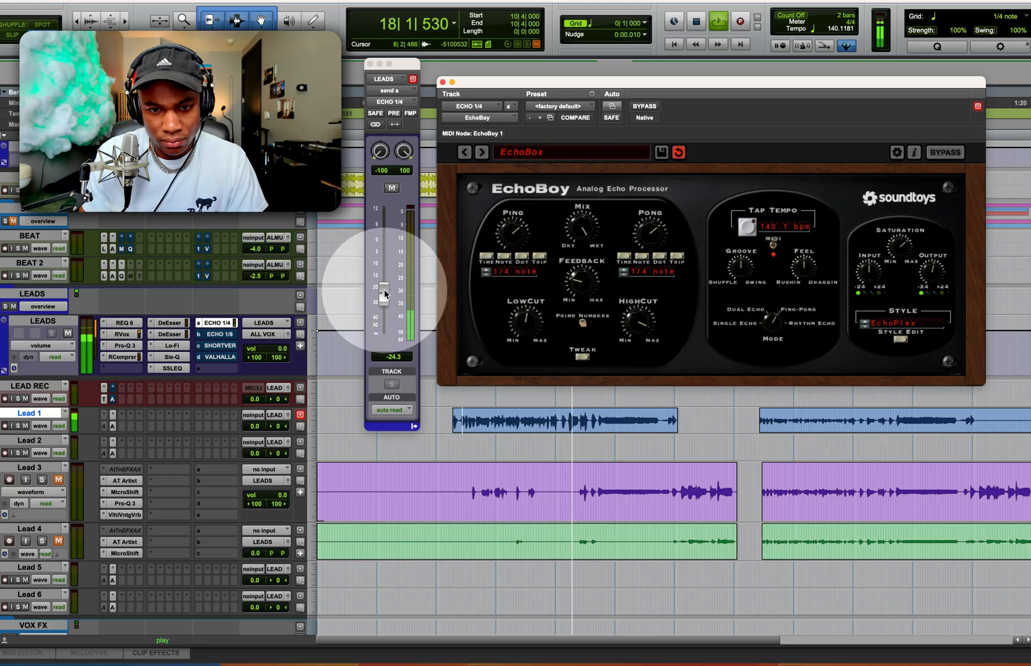
Lower the ECHO 1/4 send to -34.3 with the SHORT VERB and VALHALLA sends unmuted
{"action": "left_click_drag", "start_coordinate": [384, 294], "coordinate": [385, 298]}
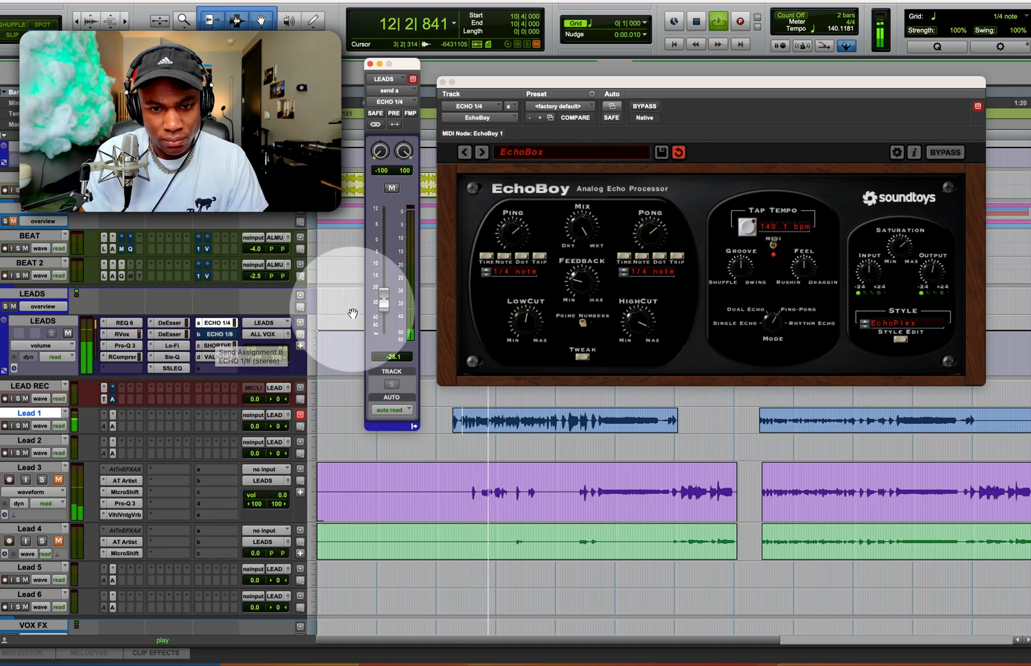
{"action": "left_click_drag", "start_coordinate": [384, 297], "coordinate": [385, 301]}
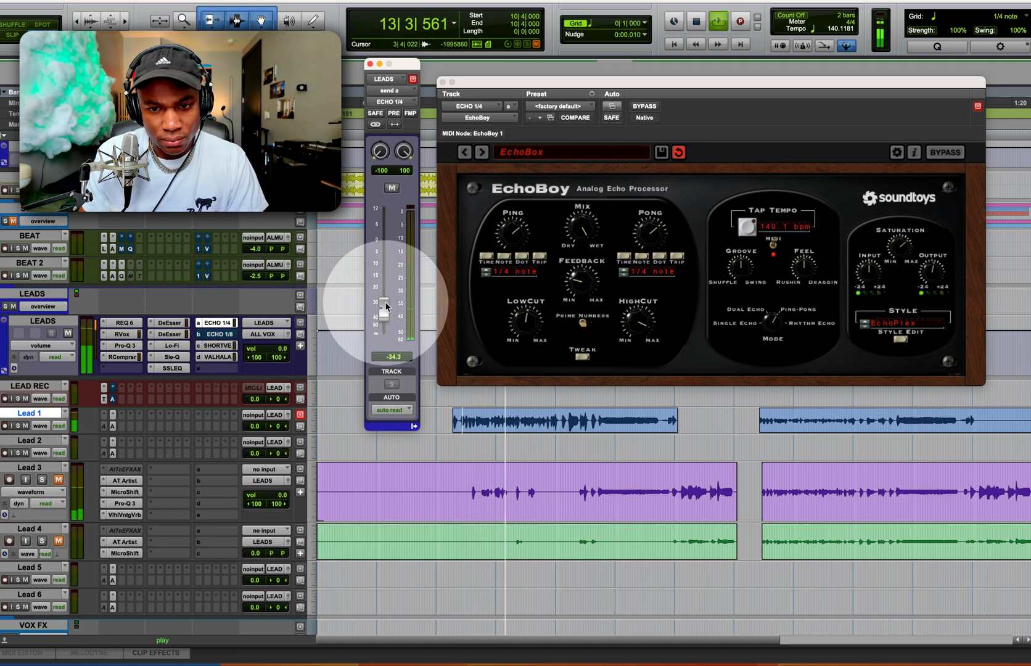
Try EchoBoy's Single Echo mode on the ECHO 1/4 track, auditioning it while adjusting the send level
{"action": "left_click", "coordinate": [730, 322]}
{"action": "key", "text": "space"}
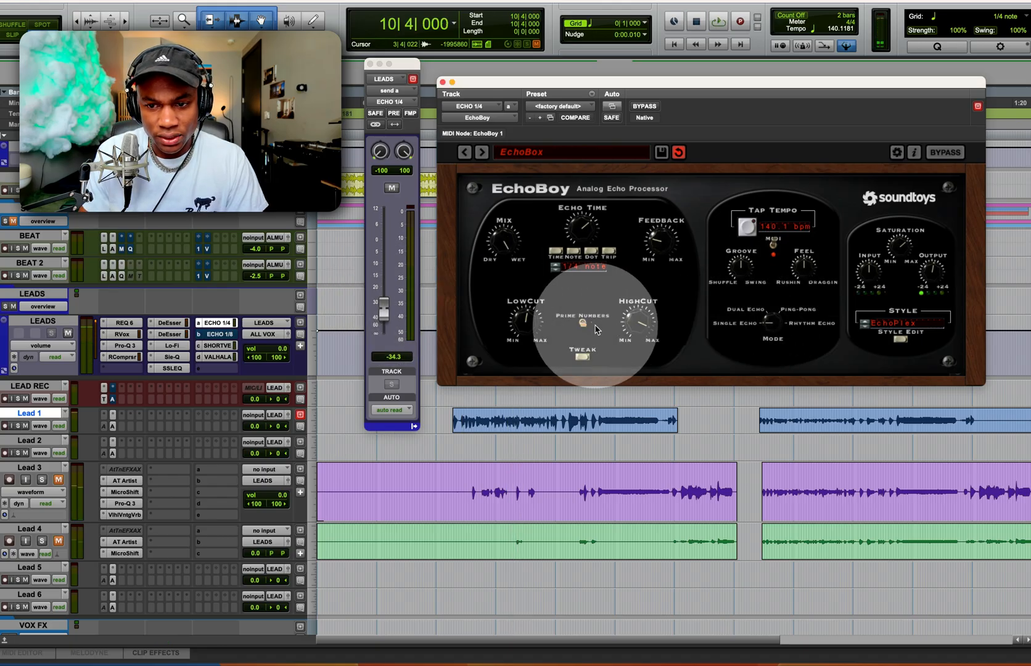
{"action": "key", "text": "space"}
{"action": "mouse_move", "coordinate": [384, 308]}
{"action": "left_mouse_down"}
{"action": "mouse_move", "coordinate": [382, 269]}
{"action": "mouse_move", "coordinate": [383, 308]}
{"action": "left_mouse_up"}
{"action": "key", "text": "space"}
Switch EchoBoy to Dual Echo mode and set the ECHO 1/4 send to -33.5 during playback
{"action": "left_click", "coordinate": [755, 309]}
{"action": "key", "text": "space"}
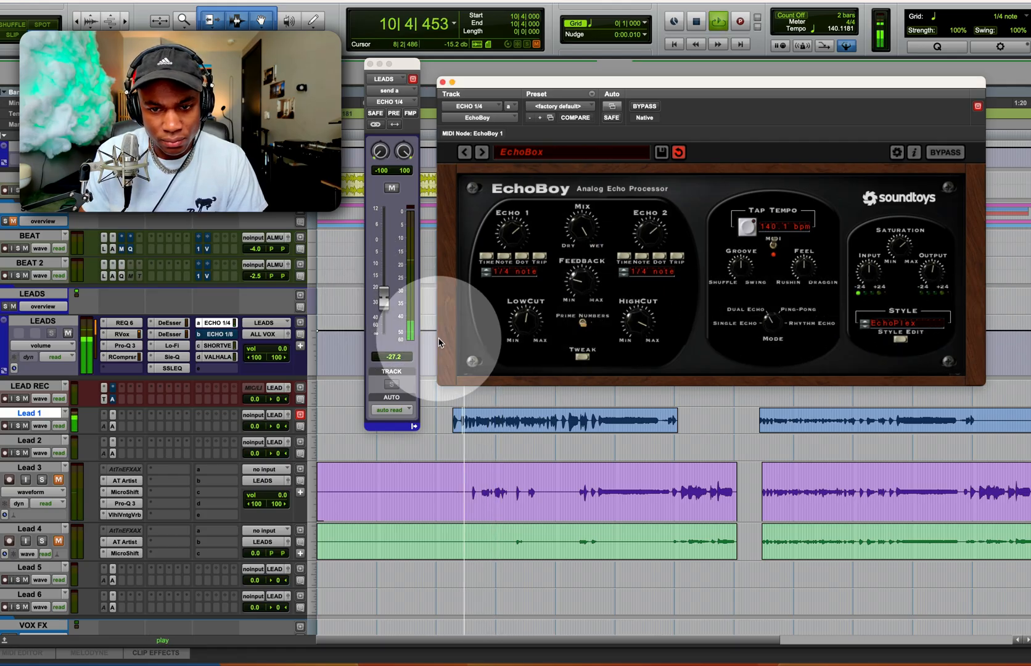
{"action": "mouse_move", "coordinate": [383, 301]}
{"action": "left_mouse_down"}
{"action": "mouse_move", "coordinate": [380, 270]}
{"action": "mouse_move", "coordinate": [392, 315]}
{"action": "left_mouse_up"}
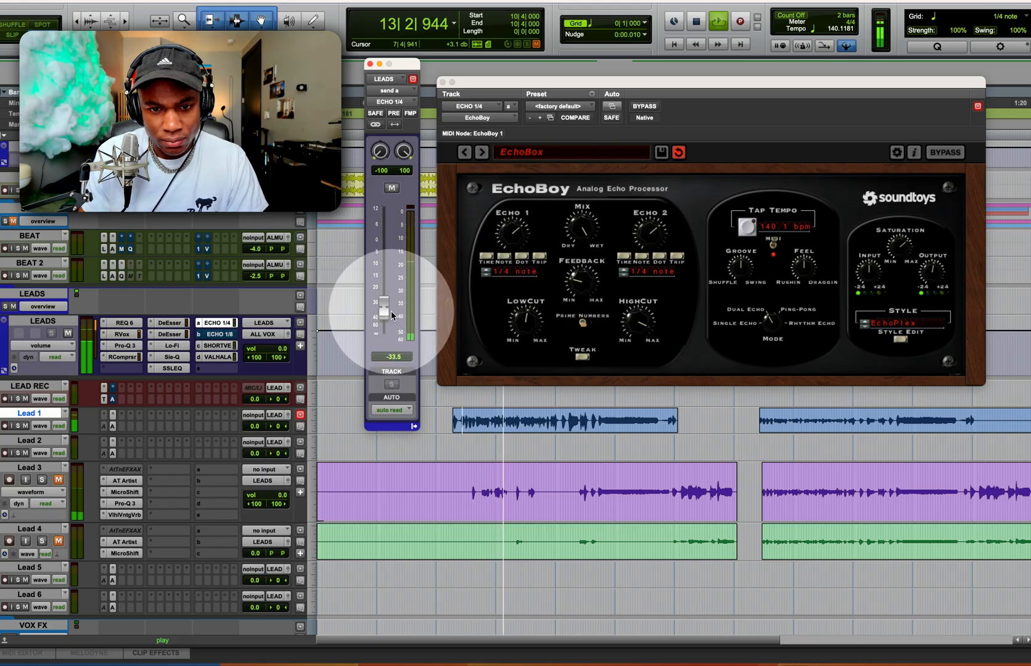
Unmute the LEADS bus's ECHO 1/8 send, set it to -30.6, and stop playback
{"action": "left_click", "coordinate": [217, 333]}
{"action": "left_click_drag", "start_coordinate": [384, 338], "coordinate": [384, 311]}
{"action": "key", "text": "space"}
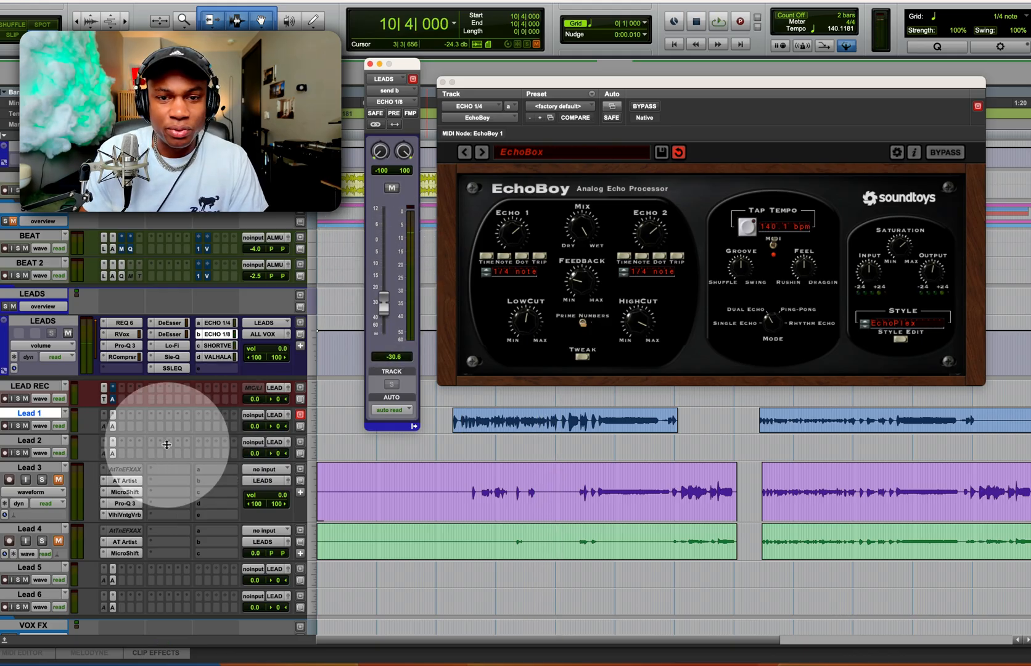
Open EchoBoy on the ECHO 1/8 track and load the 11-AM Radio preset from Style Tour
{"action": "scroll", "coordinate": [127, 538], "scroll_direction": "down", "scroll_amount": 10}
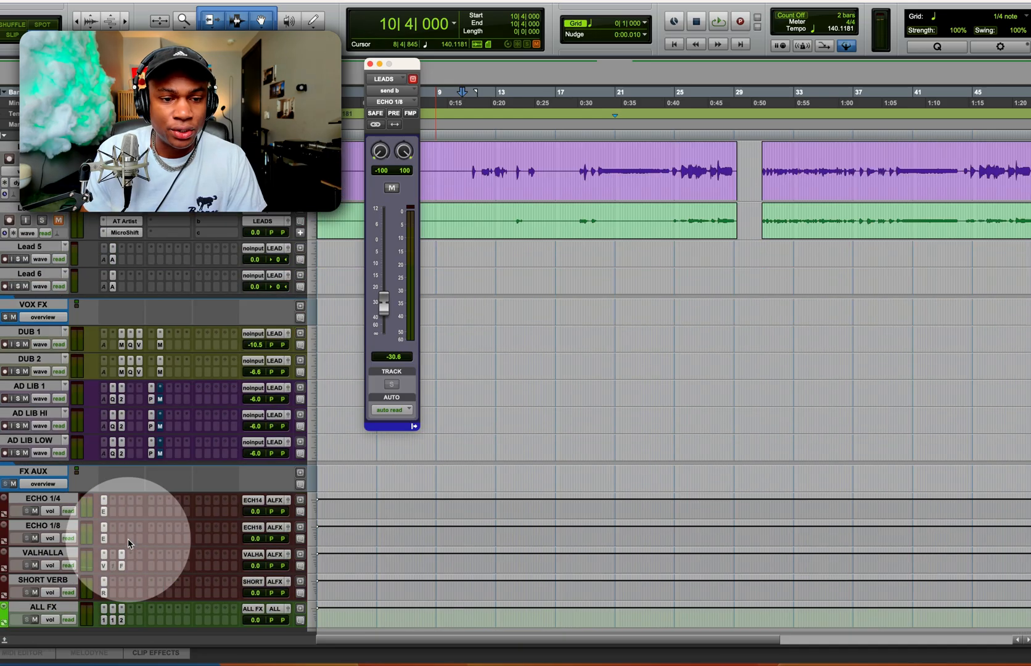
{"action": "left_click", "coordinate": [103, 479]}
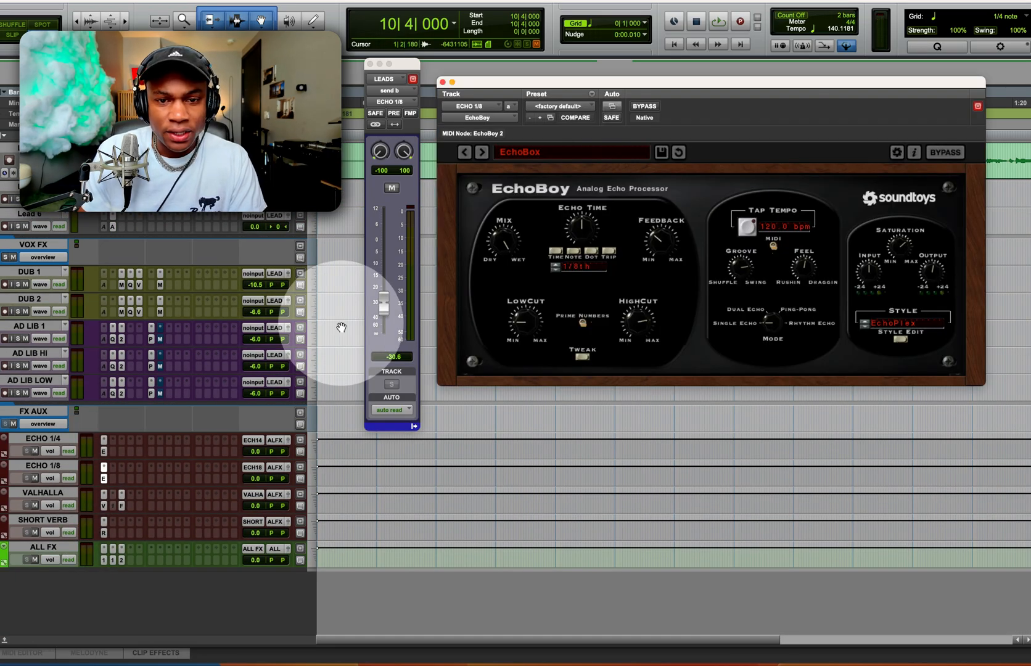
{"action": "left_click", "coordinate": [601, 152]}
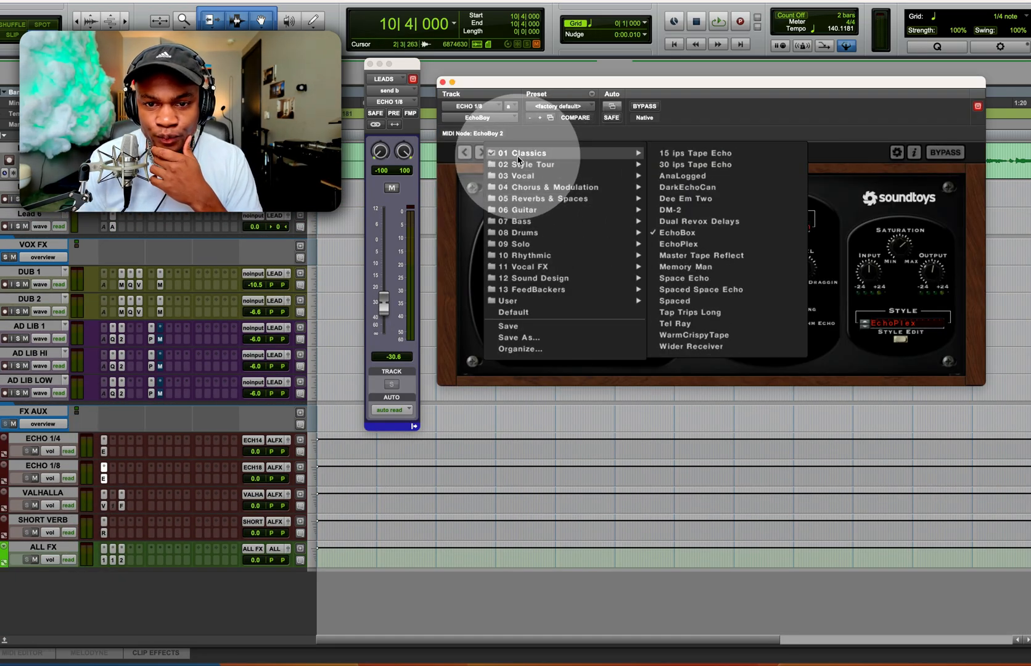
{"action": "mouse_move", "coordinate": [518, 163]}
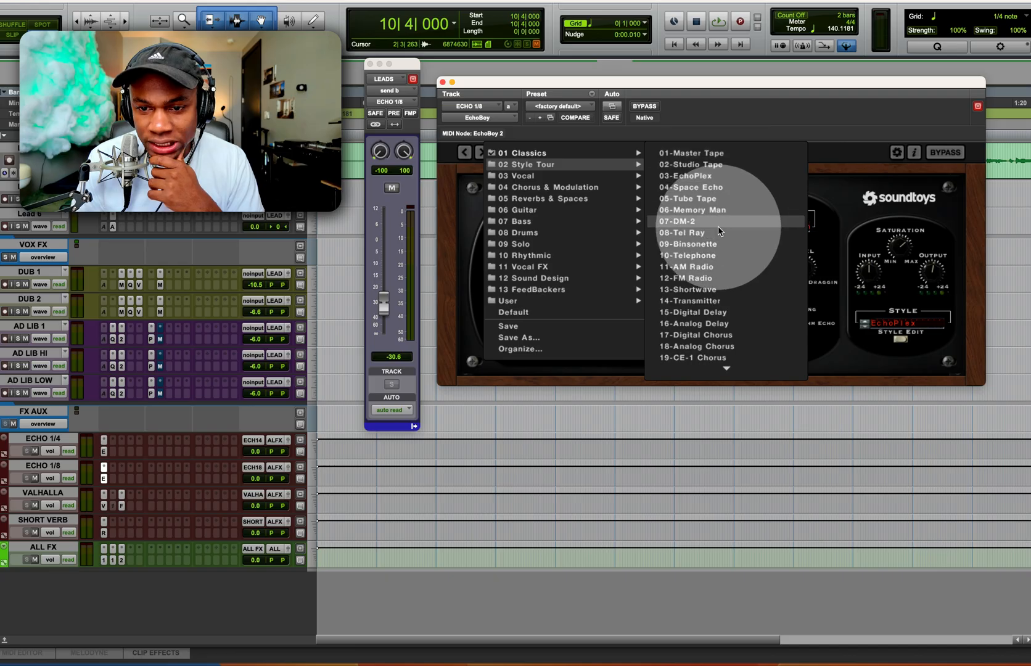
{"action": "left_click", "coordinate": [686, 267]}
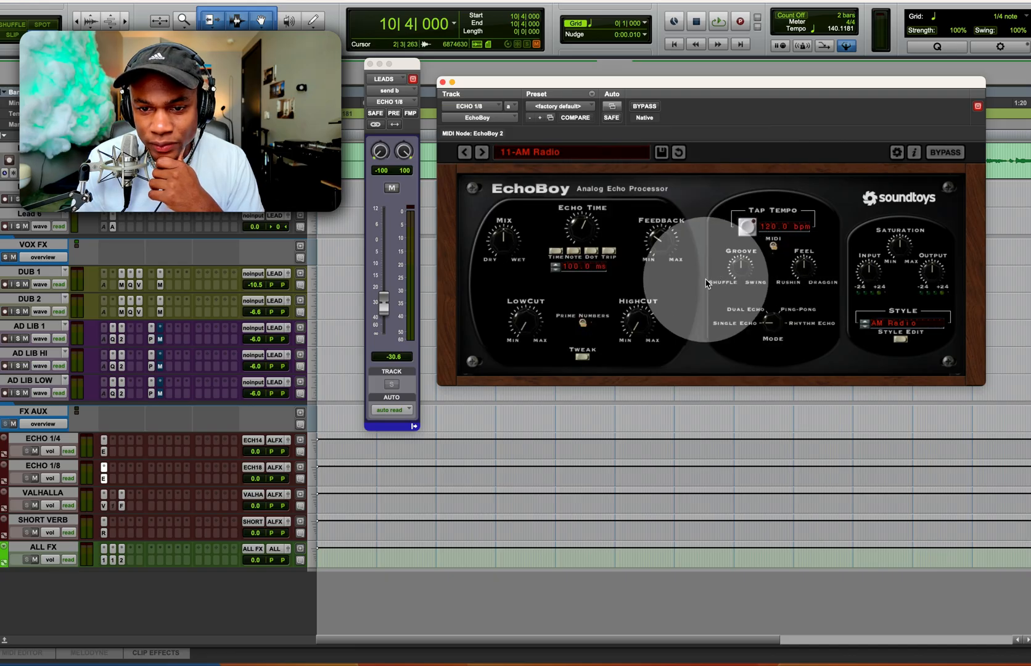
Start playback, change the ECHO 1/8 EchoBoy preset to 12-FM Radio, and set the LEADS bus's ECHO 1/8 send to -26.0
{"action": "key", "text": "space"}
{"action": "mouse_move", "coordinate": [384, 304]}
{"action": "left_mouse_down"}
{"action": "mouse_move", "coordinate": [383, 325]}
{"action": "mouse_move", "coordinate": [380, 270]}
{"action": "mouse_move", "coordinate": [382, 289]}
{"action": "left_mouse_up"}
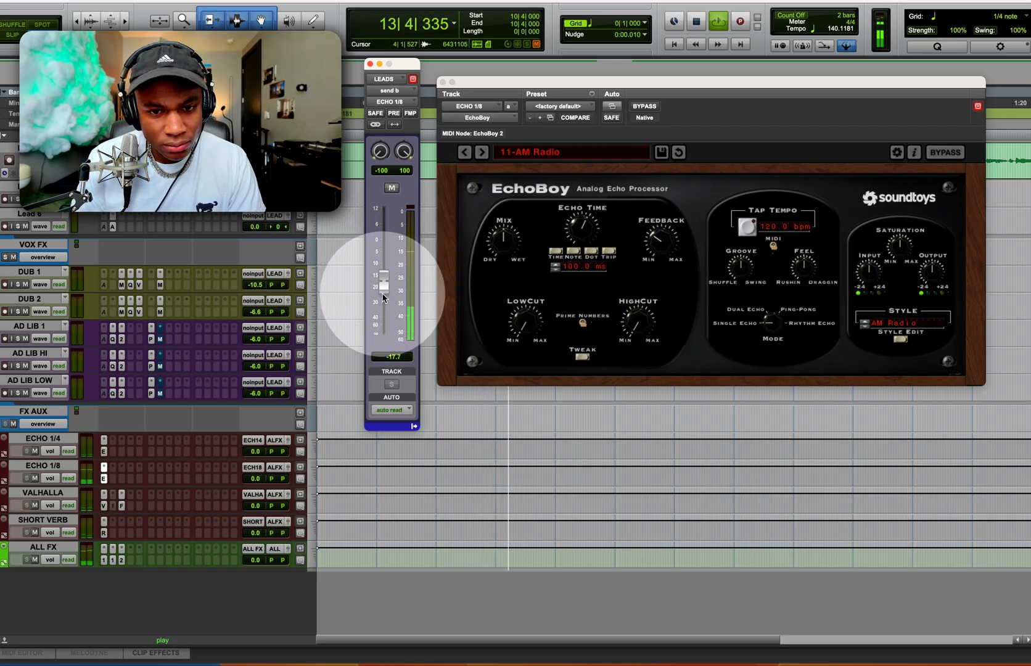
{"action": "left_click", "coordinate": [481, 154]}
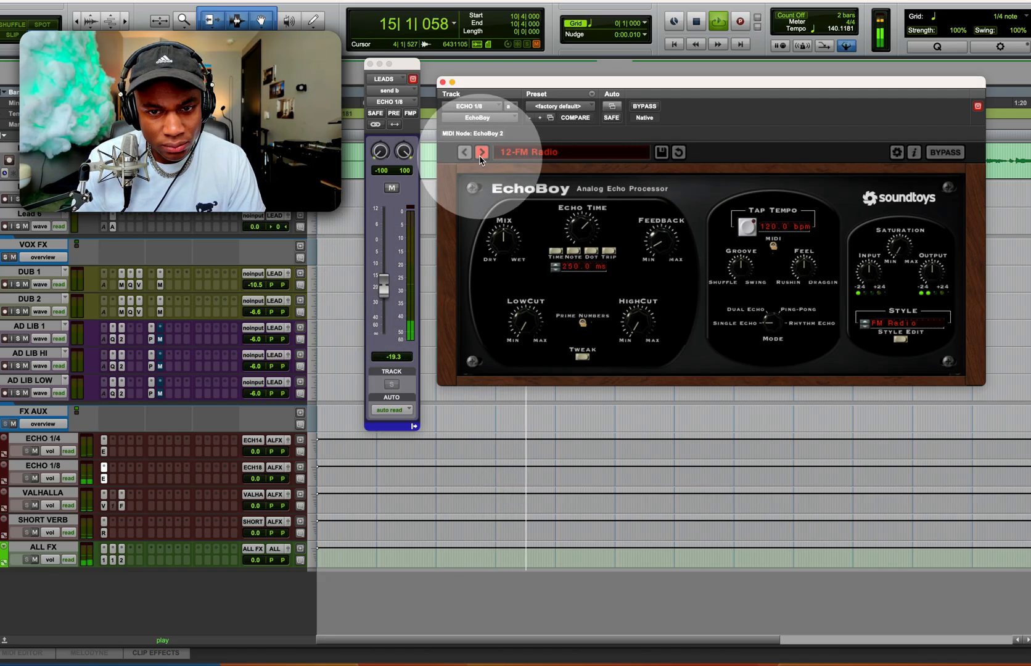
{"action": "mouse_move", "coordinate": [384, 286]}
{"action": "left_mouse_down"}
{"action": "mouse_move", "coordinate": [383, 248]}
{"action": "mouse_move", "coordinate": [390, 302]}
{"action": "left_mouse_up"}
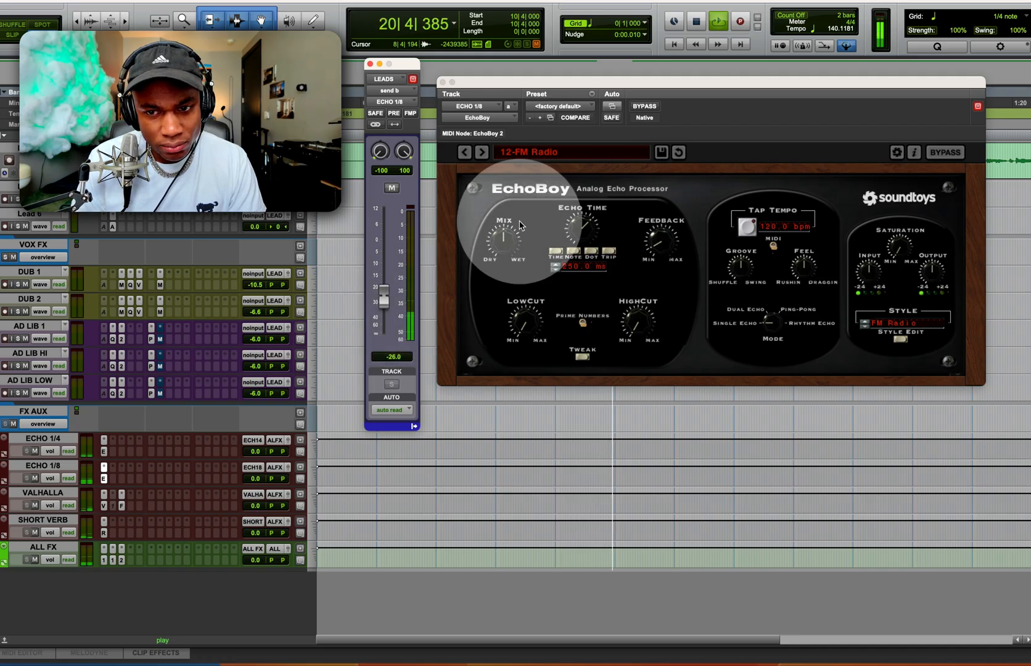
Audition the 13-Shortwave preset in the ECHO 1/8 track's EchoBoy and go back to the 11-AM Radio preset
{"action": "left_click", "coordinate": [748, 229]}
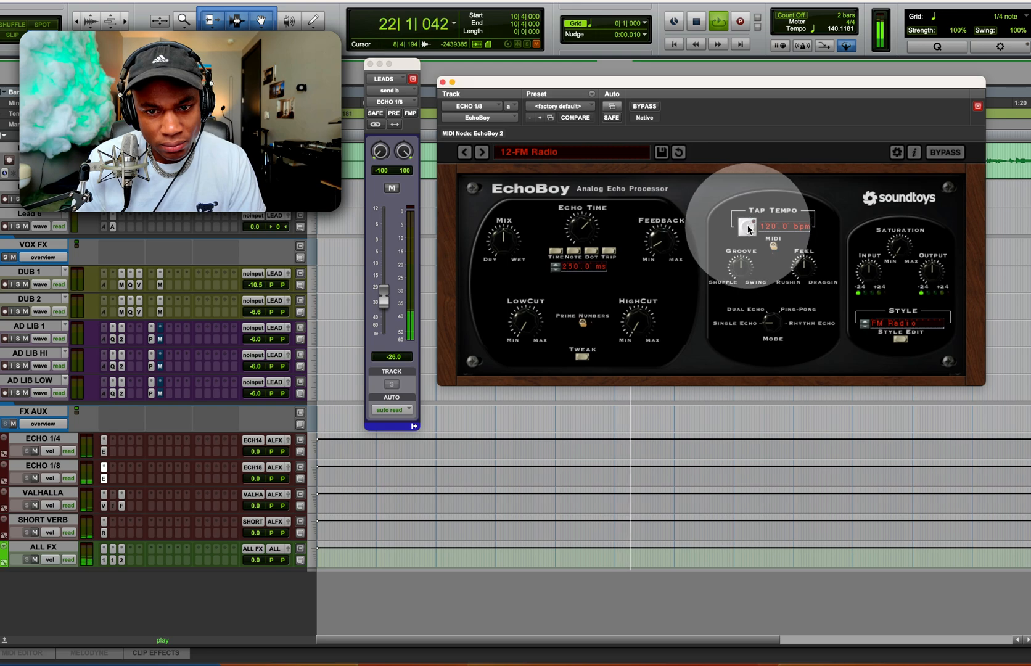
{"action": "left_click", "coordinate": [481, 151]}
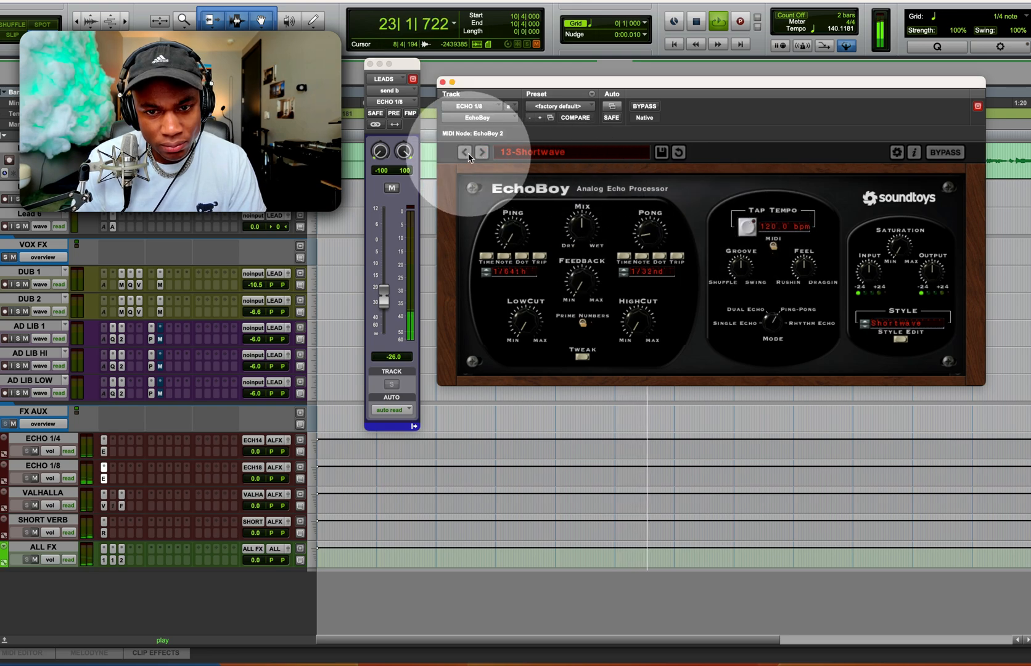
{"action": "left_click", "coordinate": [465, 152]}
{"action": "left_click", "coordinate": [466, 153]}
Sync EchoBoy's tempo to the session at 140.1 bpm and raise the LEADS bus's ECHO 1/8 send to -22.2
{"action": "mouse_move", "coordinate": [383, 297]}
{"action": "left_mouse_down"}
{"action": "mouse_move", "coordinate": [380, 264]}
{"action": "mouse_move", "coordinate": [380, 311]}
{"action": "mouse_move", "coordinate": [385, 304]}
{"action": "left_mouse_up"}
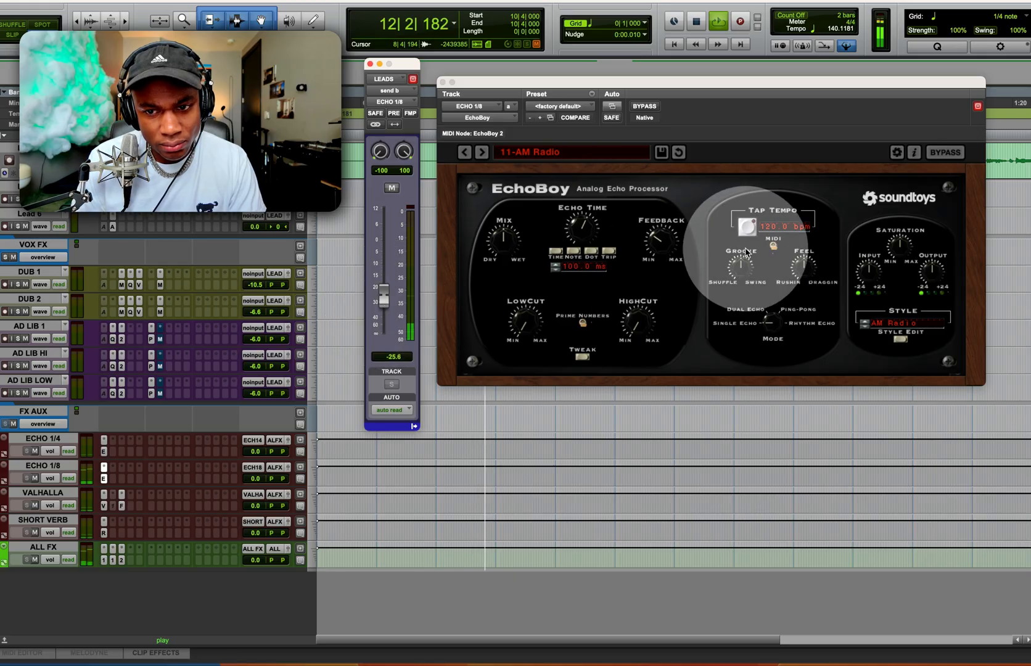
{"action": "left_click", "coordinate": [747, 227]}
{"action": "left_click", "coordinate": [747, 227]}
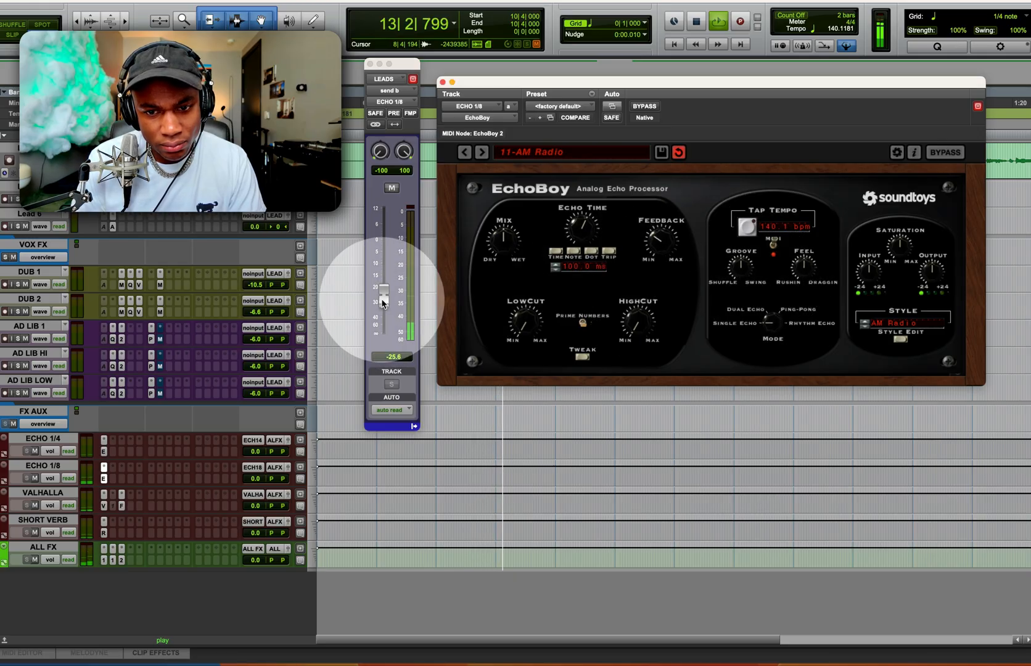
{"action": "mouse_move", "coordinate": [384, 297]}
{"action": "left_mouse_down"}
{"action": "mouse_move", "coordinate": [385, 270]}
{"action": "mouse_move", "coordinate": [386, 292]}
{"action": "left_mouse_up"}
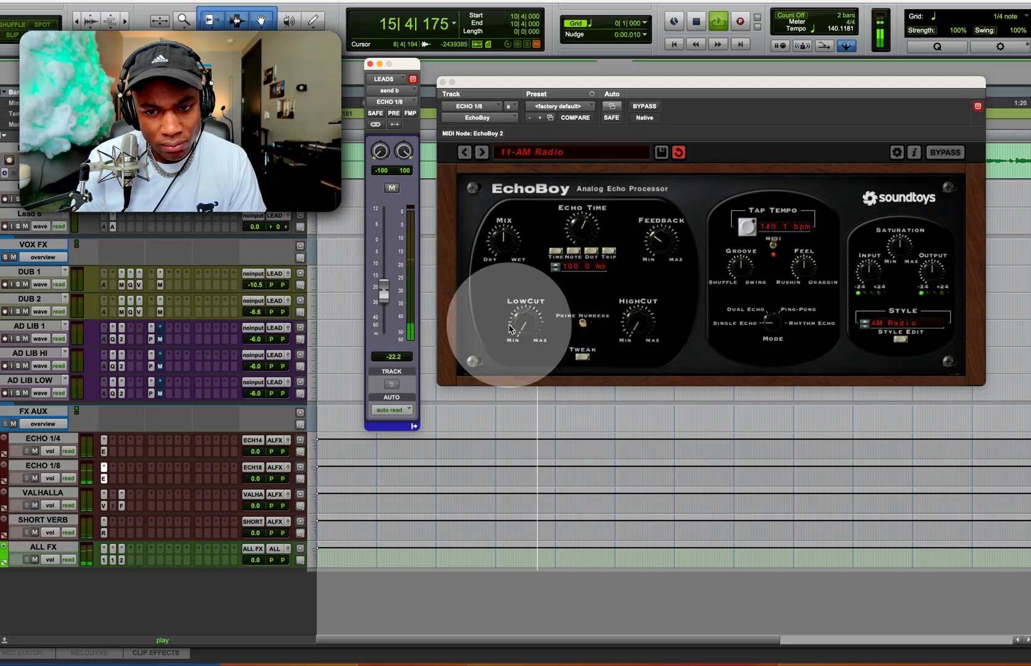
{"action": "left_click", "coordinate": [644, 252]}
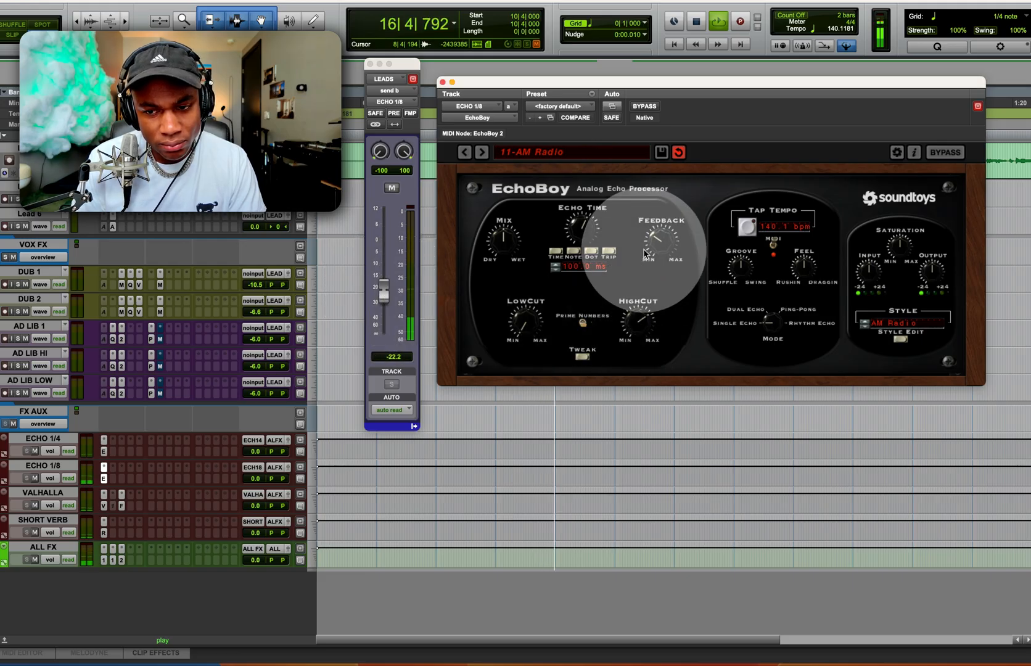
Unmute the STEMS folder track and close the ECHO 1/8 send and EchoBoy windows
{"action": "scroll", "coordinate": [123, 296], "scroll_direction": "up", "scroll_amount": 10}
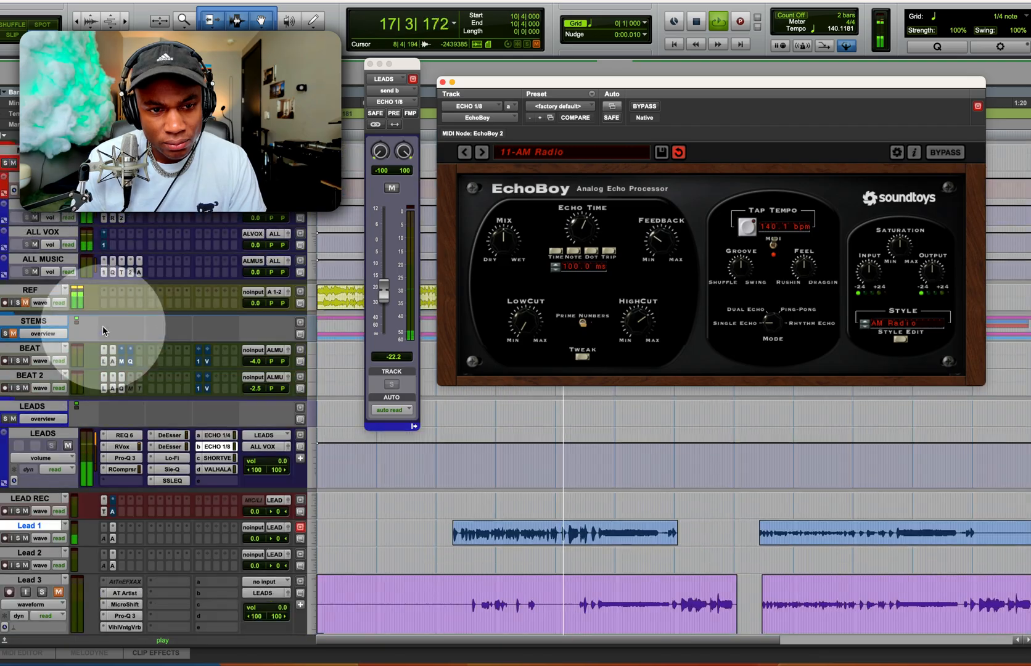
{"action": "left_click", "coordinate": [15, 333]}
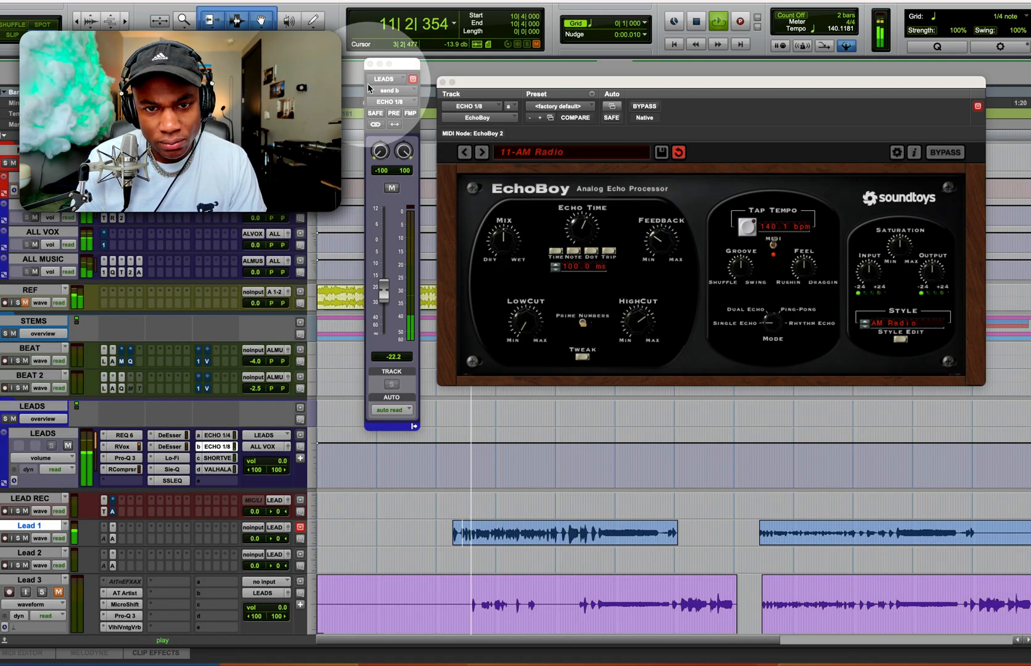
{"action": "left_click", "coordinate": [432, 94]}
{"action": "left_click", "coordinate": [442, 81]}
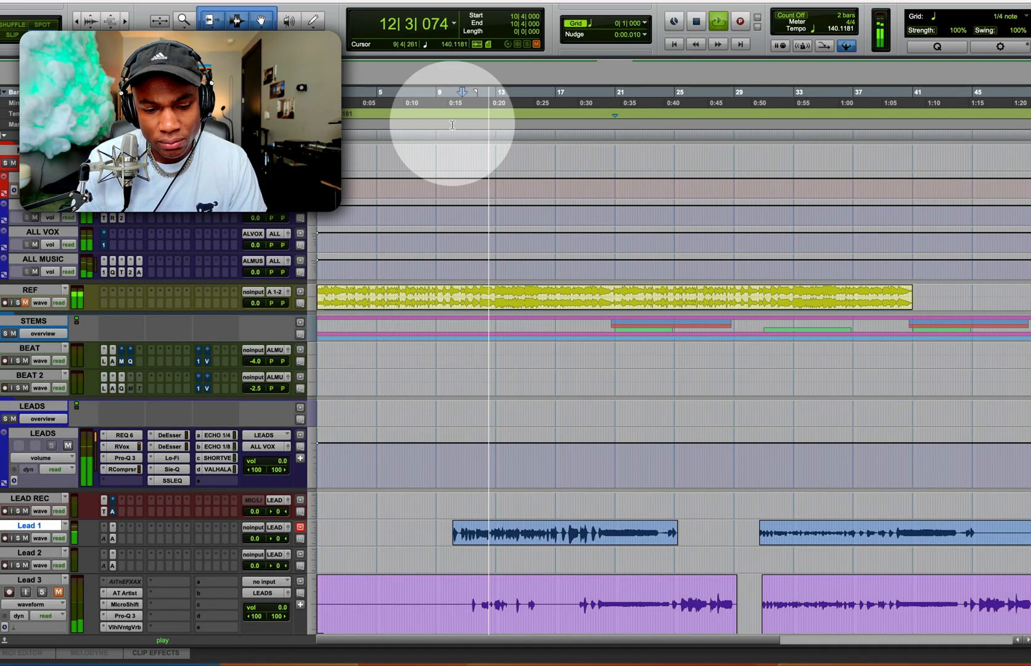
Review the REQ 6 equalizer and RVox compressor settings on the LEADS bus during playback
{"action": "left_click", "coordinate": [125, 435]}
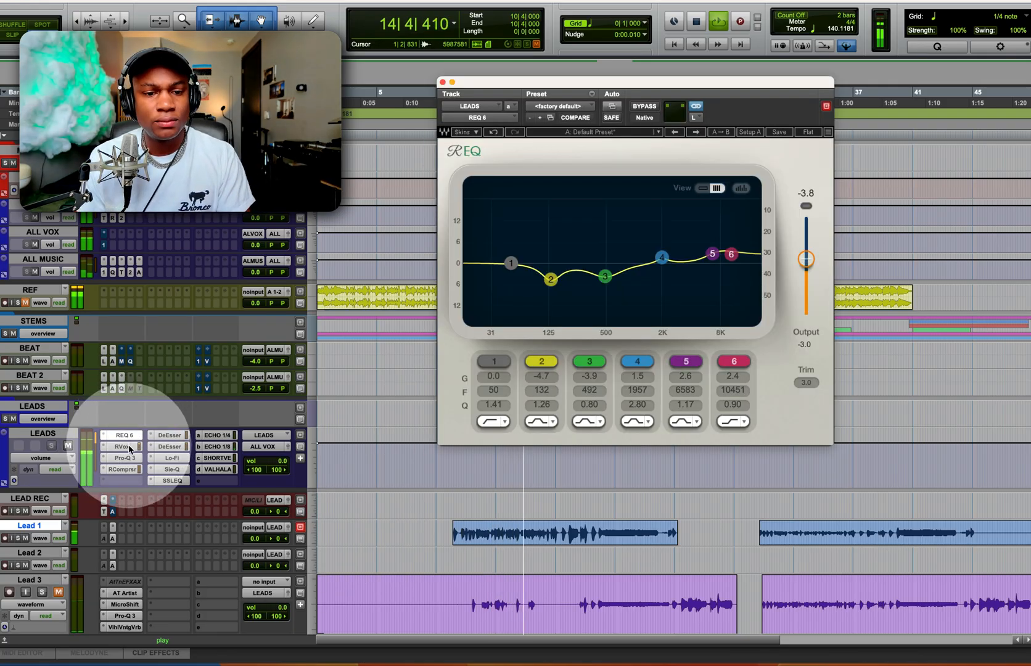
{"action": "left_click", "coordinate": [127, 435]}
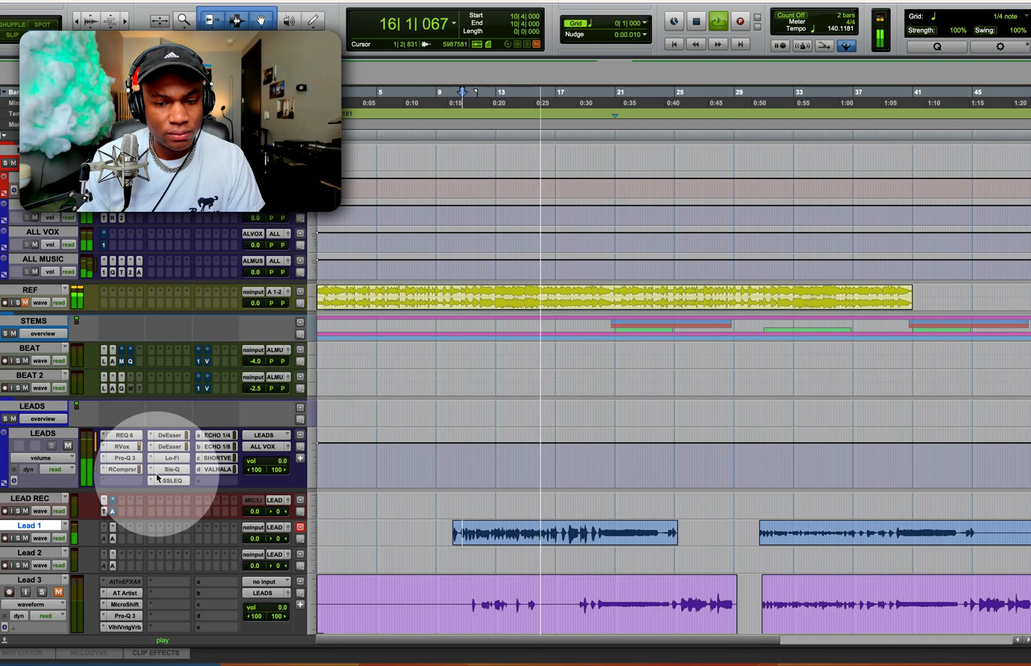
{"action": "left_click", "coordinate": [123, 446]}
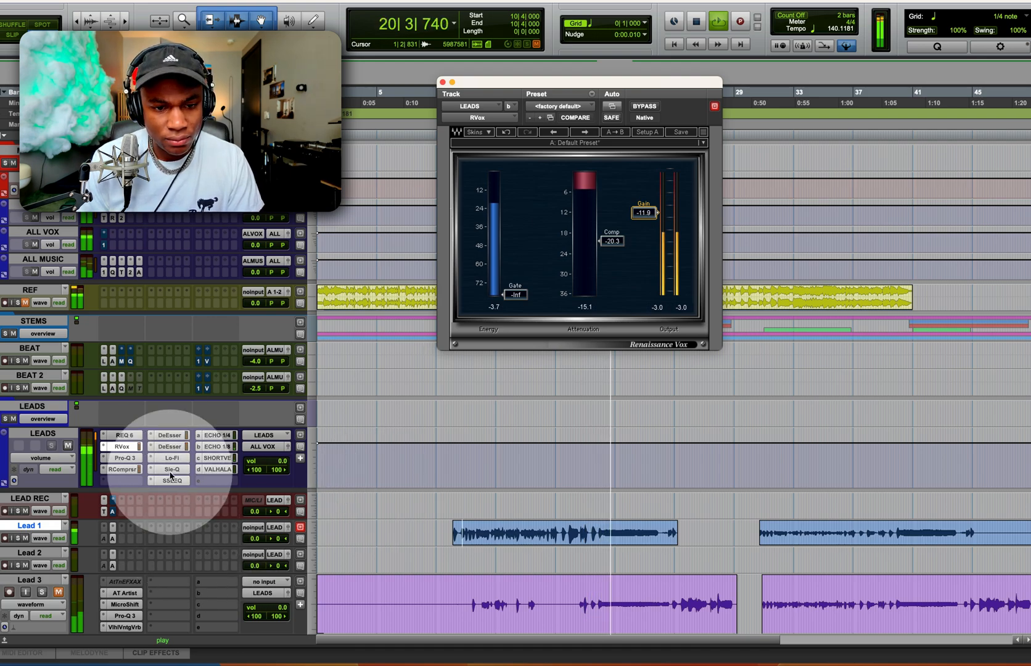
Move the first DeEsser on the LEADS bus to insert E and shift the inserts after it up one slot
{"action": "left_click", "coordinate": [168, 435]}
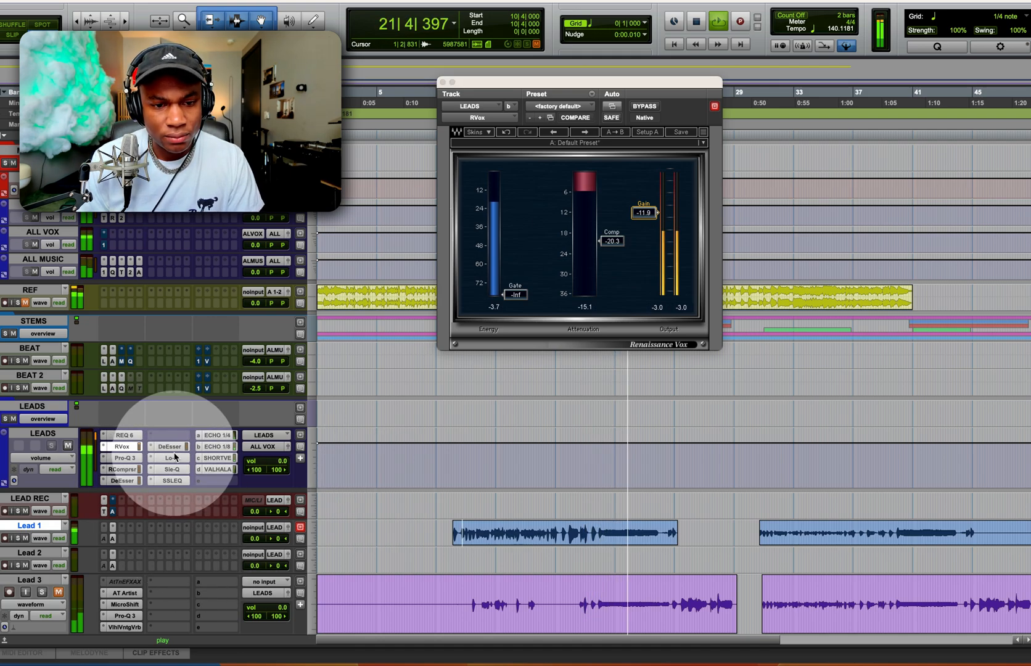
{"action": "mouse_move", "coordinate": [174, 448]}
{"action": "left_mouse_down"}
{"action": "mouse_move", "coordinate": [172, 436]}
{"action": "mouse_move", "coordinate": [171, 447]}
{"action": "left_mouse_up"}
{"action": "left_click_drag", "start_coordinate": [171, 469], "coordinate": [170, 457]}
{"action": "left_click_drag", "start_coordinate": [171, 481], "coordinate": [171, 470]}
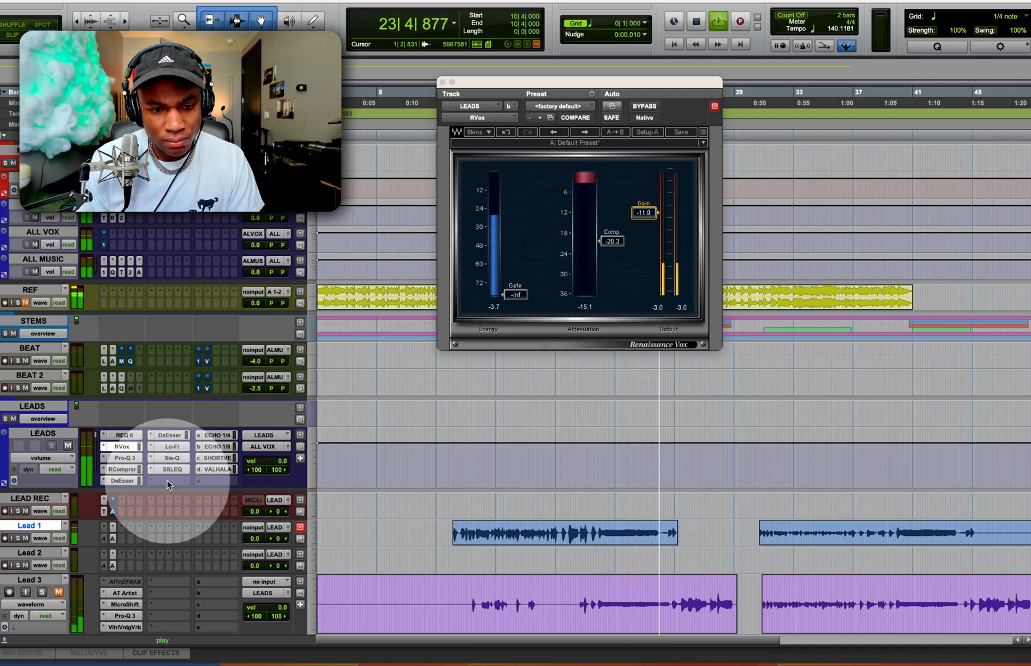
Insert the L2 UltraMaximizer in the free last insert slot of the LEADS bus
{"action": "left_click", "coordinate": [172, 480]}
{"action": "type", "text": "l"}
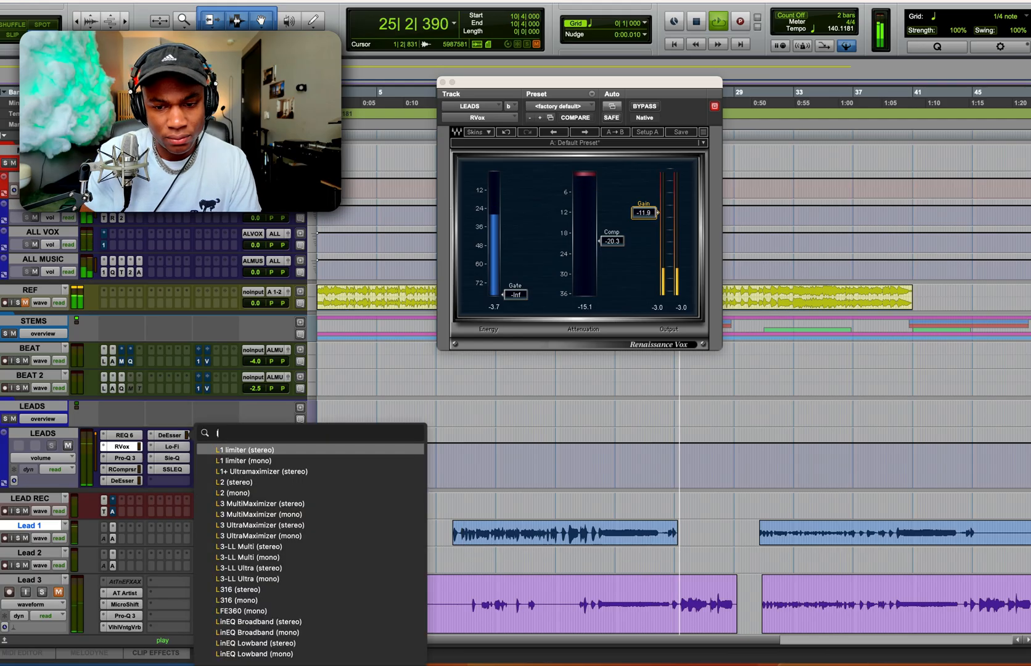
{"action": "type", "text": "2"}
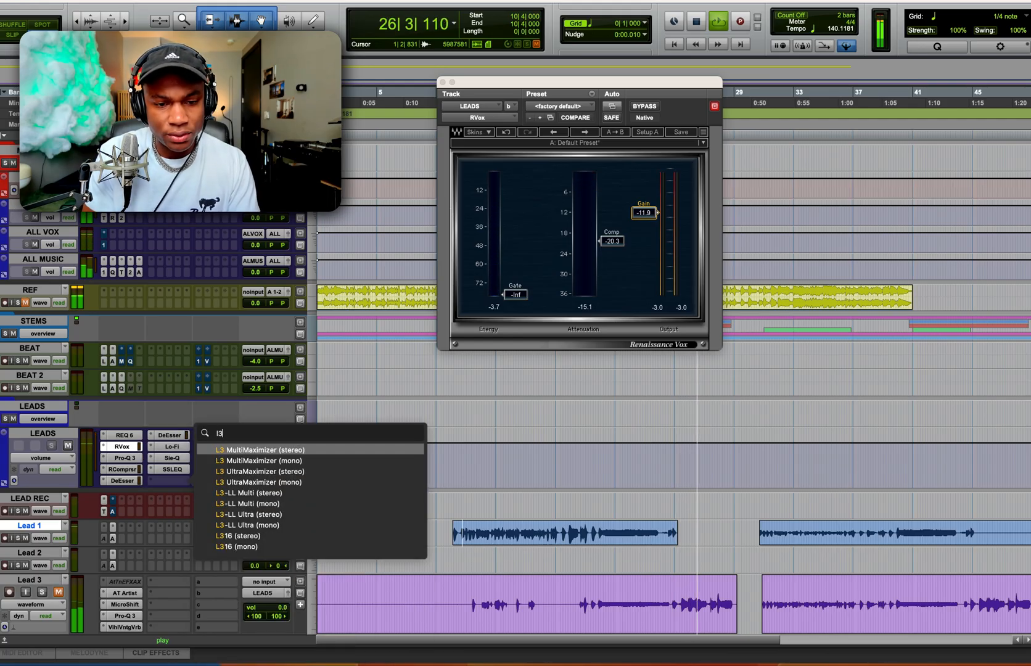
{"action": "key", "text": "Return"}
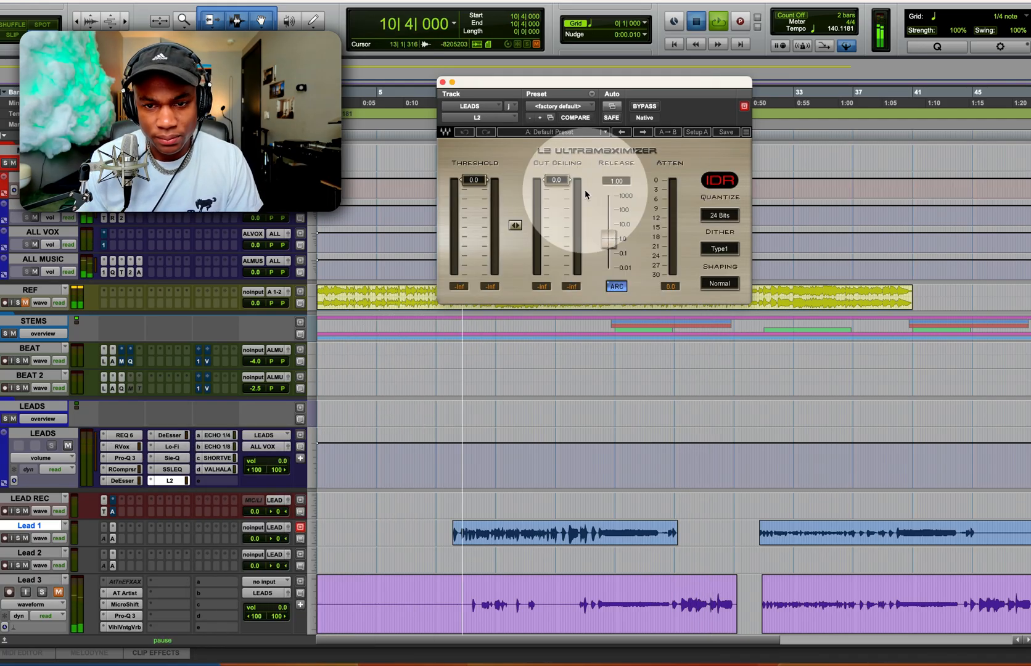
Set the LEADS bus's L2 threshold to -12.1 and out ceiling to -10.5 during playback, and close the plug-in
{"action": "left_click_drag", "start_coordinate": [473, 180], "coordinate": [474, 202]}
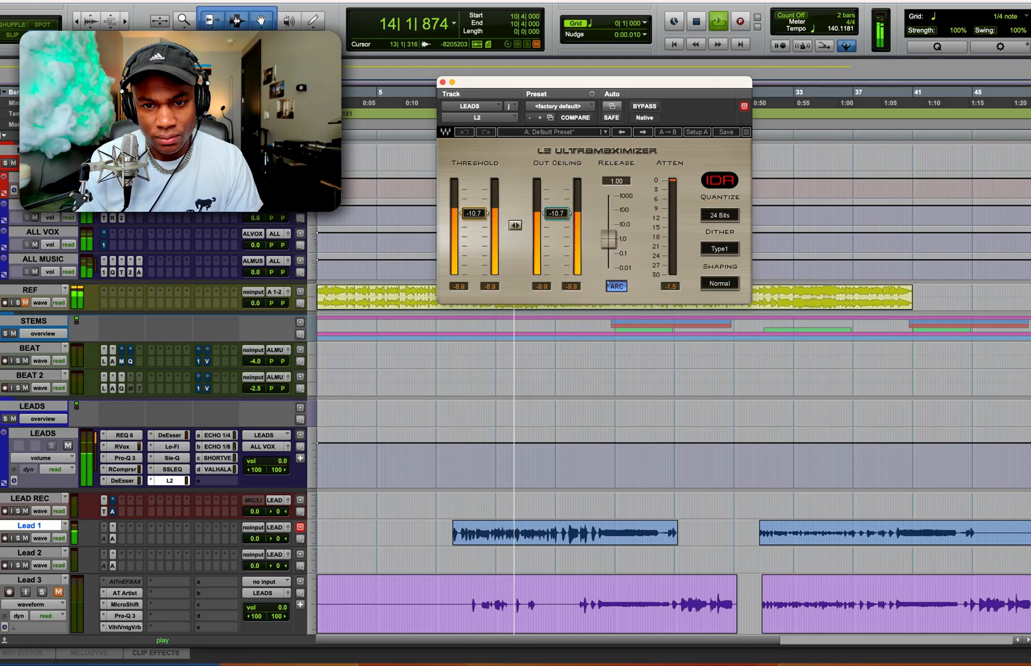
{"action": "left_click_drag", "start_coordinate": [556, 214], "coordinate": [556, 211]}
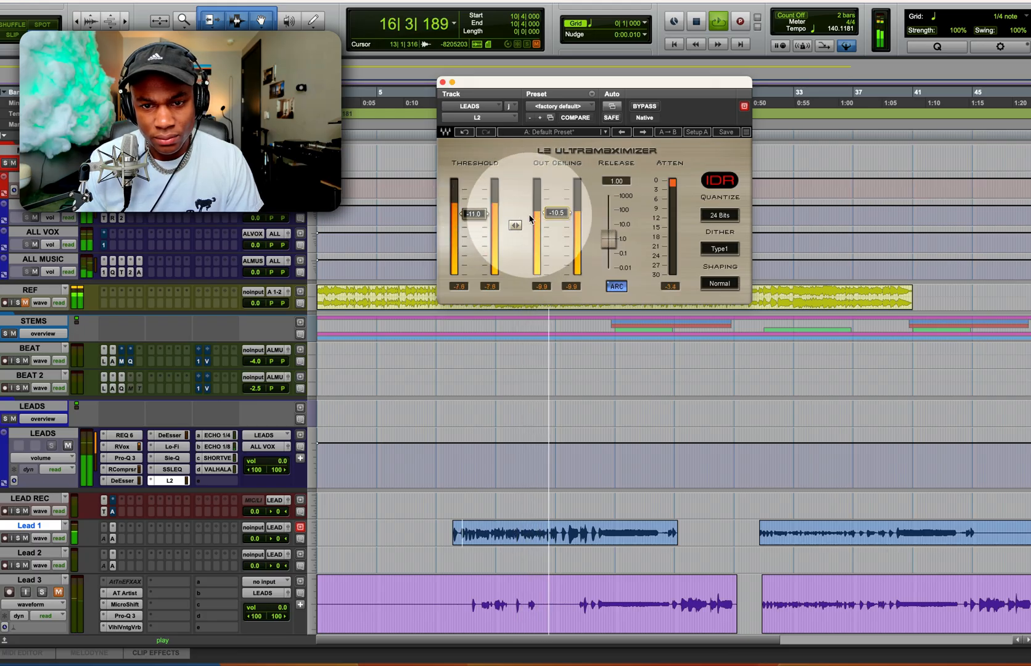
{"action": "left_click_drag", "start_coordinate": [474, 214], "coordinate": [474, 217]}
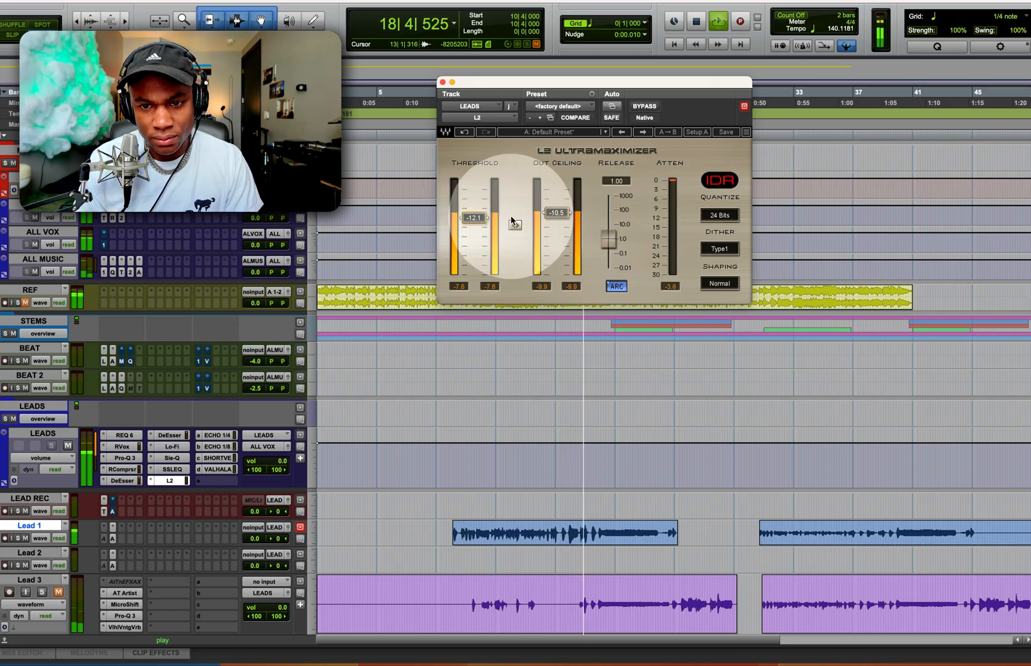
{"action": "key", "text": "super+w"}
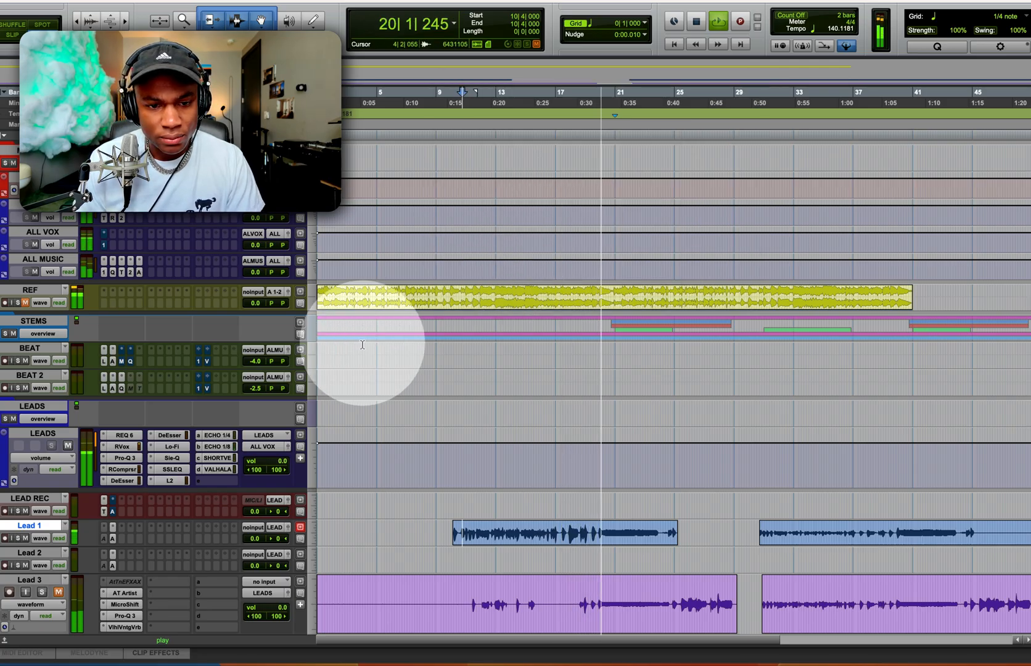
Reopen the L2 on the LEADS bus, lower its out ceiling to -12.4, stop playback, and close the plug-in
{"action": "left_click", "coordinate": [169, 481]}
{"action": "left_click_drag", "start_coordinate": [562, 217], "coordinate": [562, 219]}
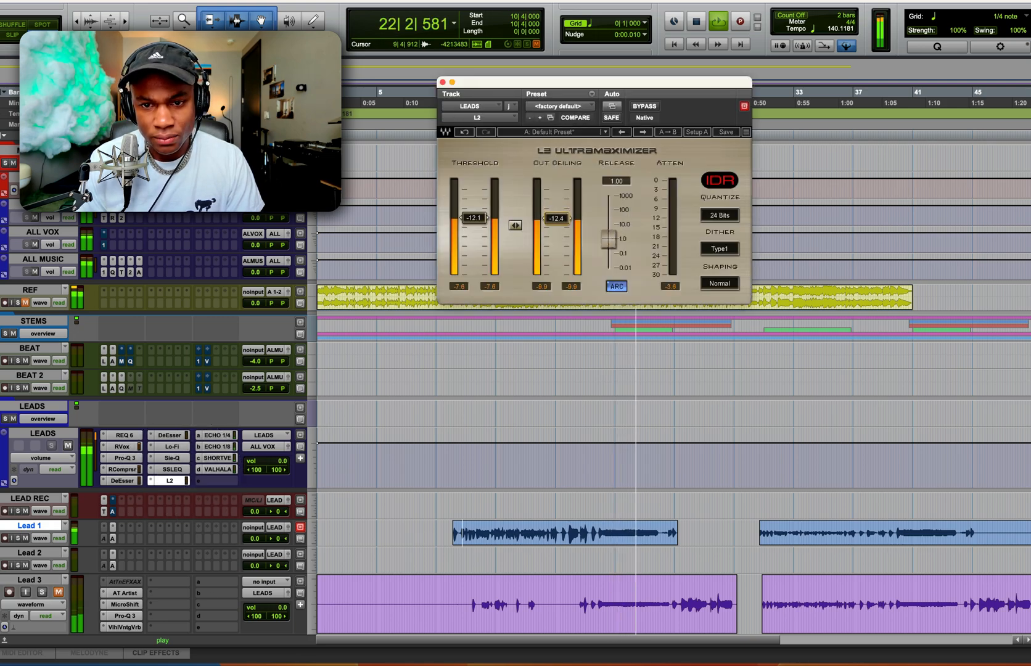
{"action": "key", "text": "space"}
{"action": "key", "text": "super+w"}
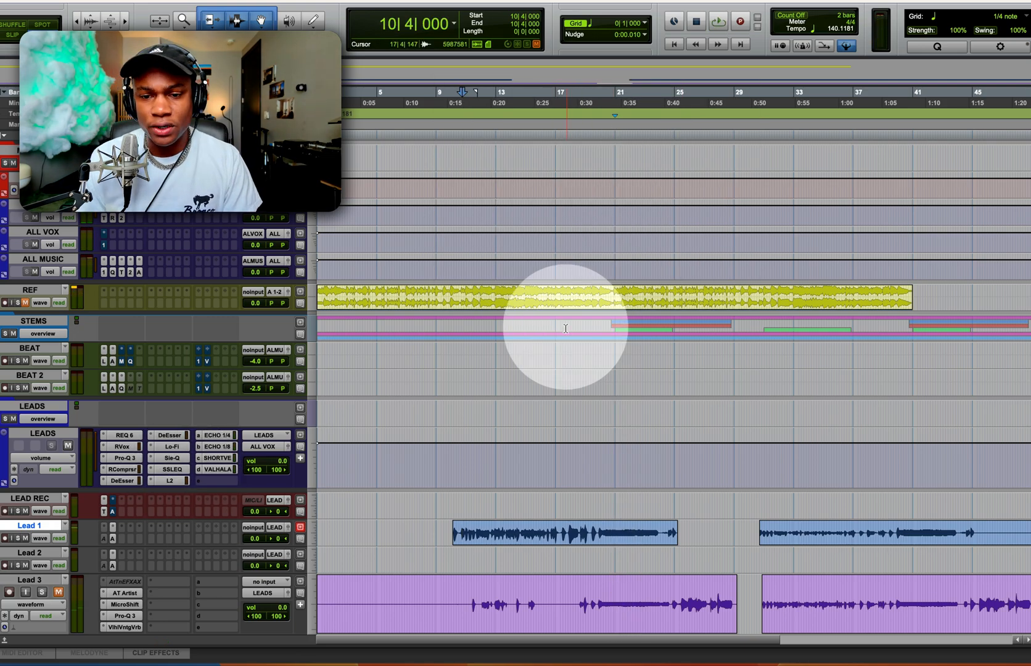
Enlarge the track heights and insert a Trim plug-in on the ALL VOX bus
{"action": "key", "text": "ctrl+alt+Up"}
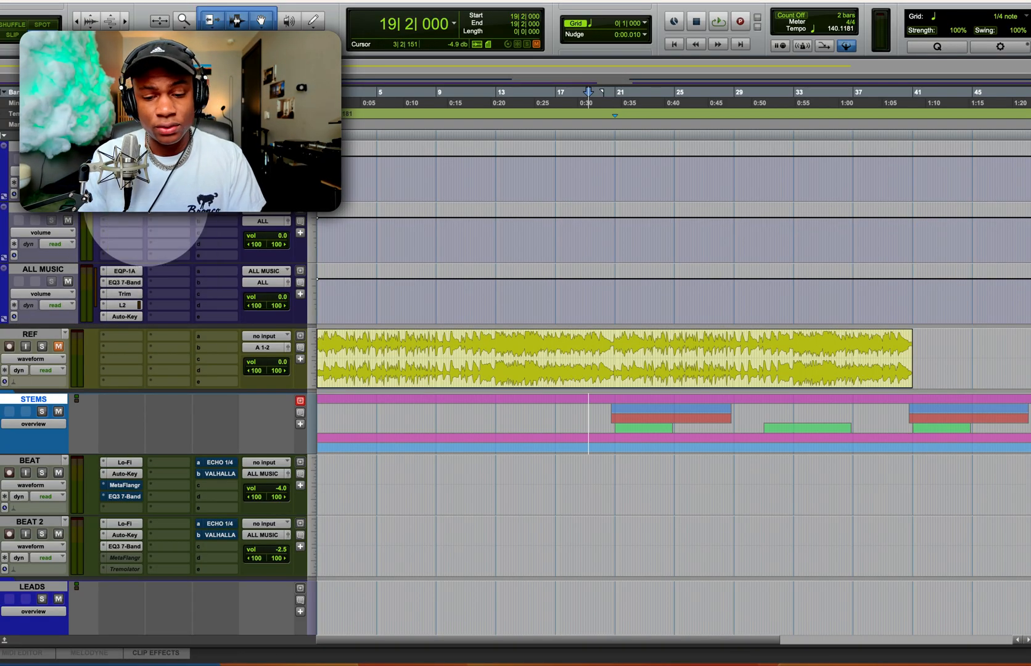
{"action": "left_click", "coordinate": [119, 223]}
{"action": "type", "text": "trin"}
{"action": "key", "text": "BackSpace"}
{"action": "type", "text": "m"}
{"action": "key", "text": "Return"}
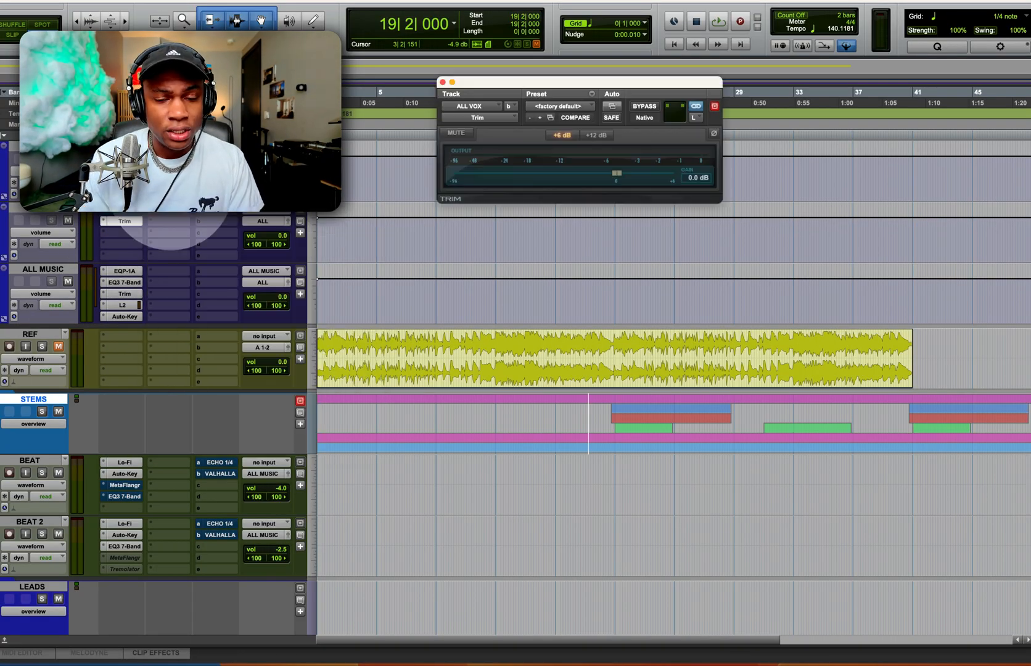
Lower the ALL VOX Trim gain to -3.8 dB, start playback, and reduce the gain slightly further
{"action": "mouse_move", "coordinate": [616, 185]}
{"action": "left_mouse_down"}
{"action": "mouse_move", "coordinate": [605, 180]}
{"action": "mouse_move", "coordinate": [612, 175]}
{"action": "mouse_move", "coordinate": [603, 181]}
{"action": "left_mouse_up"}
{"action": "key", "text": "space"}
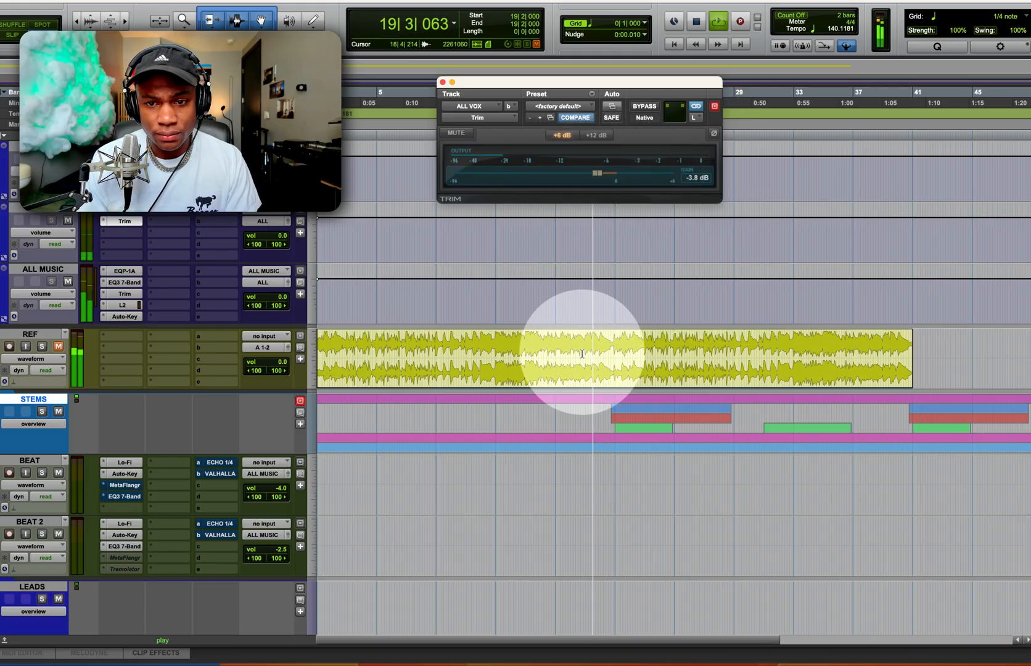
{"action": "left_click_drag", "start_coordinate": [601, 178], "coordinate": [598, 180]}
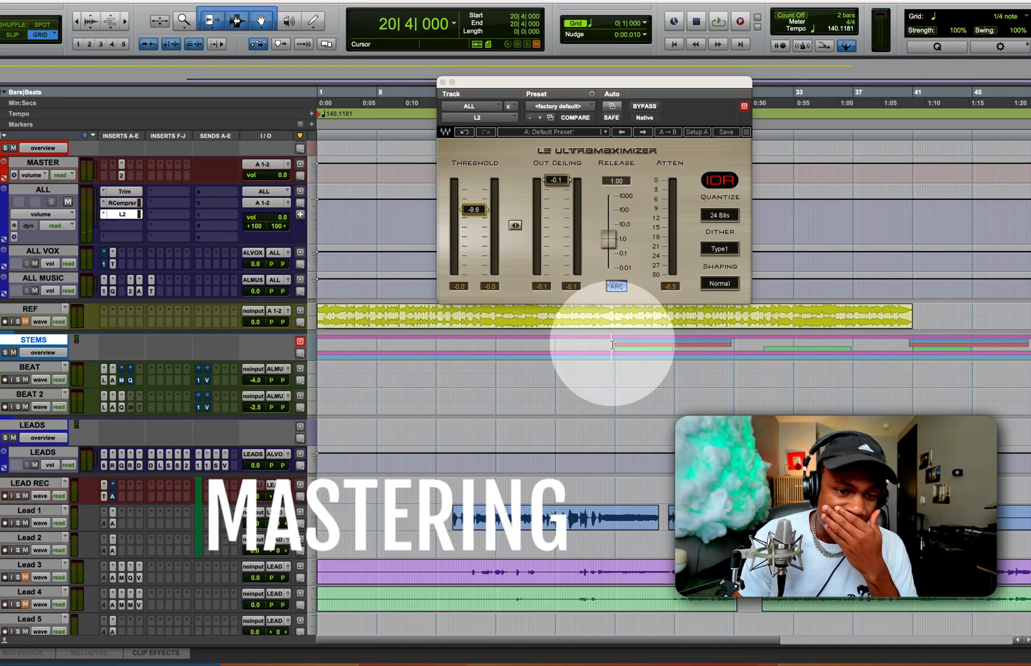
Examine the L2 and RCompressor settings on the ALL bus used for mastering
{"action": "left_click", "coordinate": [611, 347]}
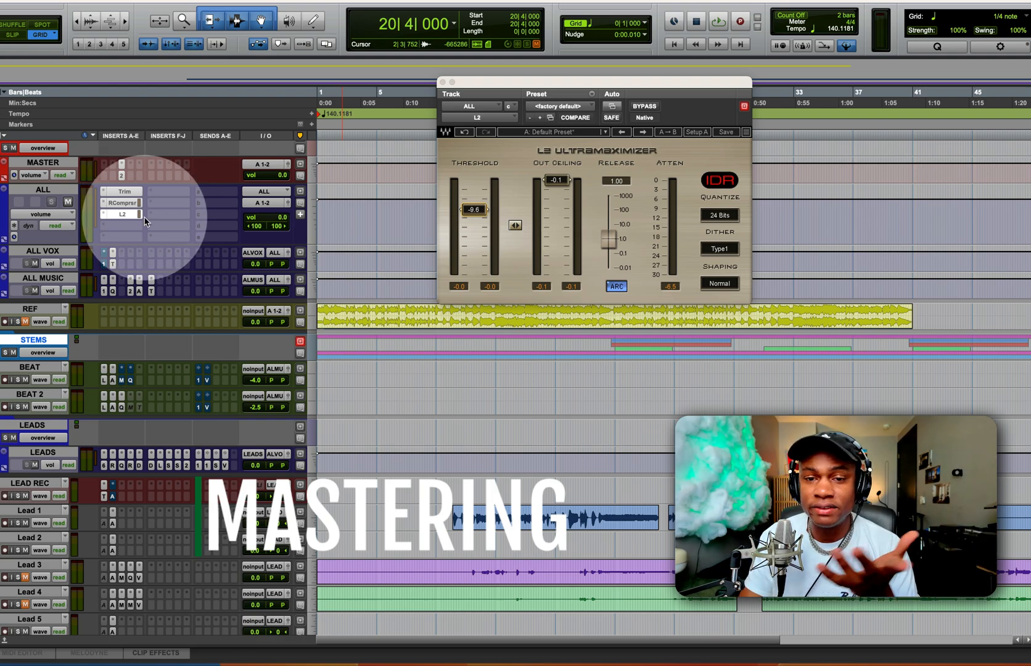
{"action": "left_click_drag", "start_coordinate": [540, 86], "coordinate": [547, 106]}
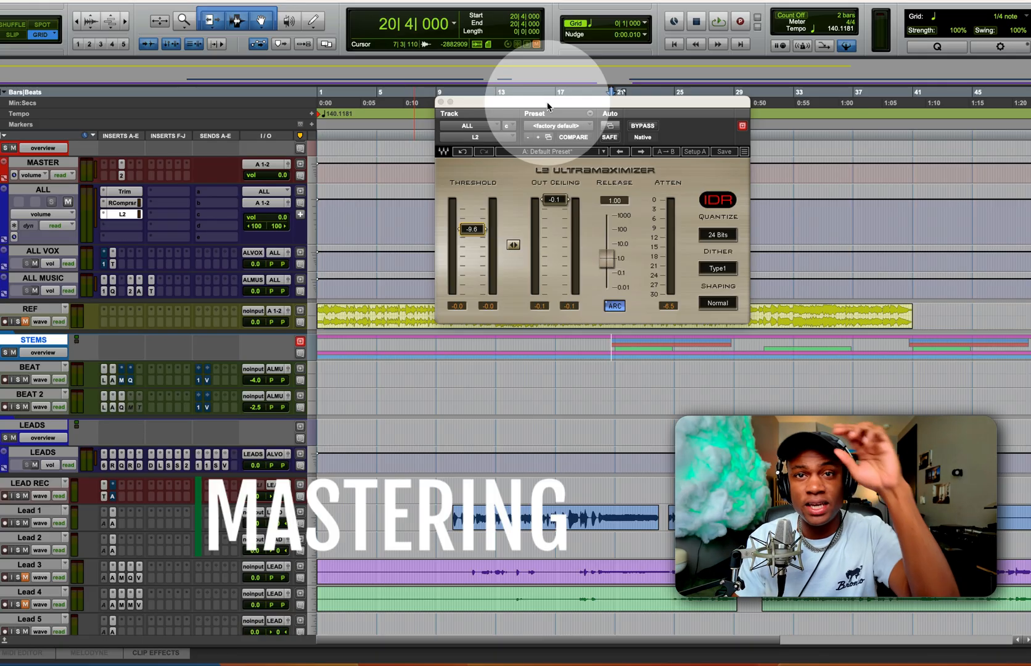
{"action": "left_click", "coordinate": [123, 202]}
{"action": "left_click_drag", "start_coordinate": [540, 104], "coordinate": [592, 62]}
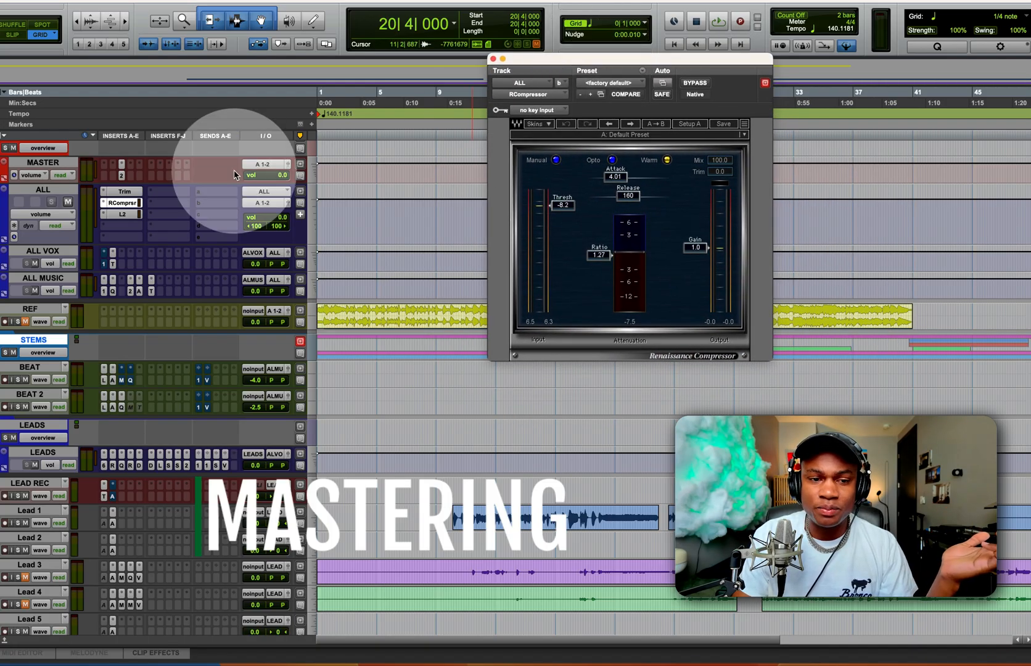
{"action": "left_click", "coordinate": [134, 215]}
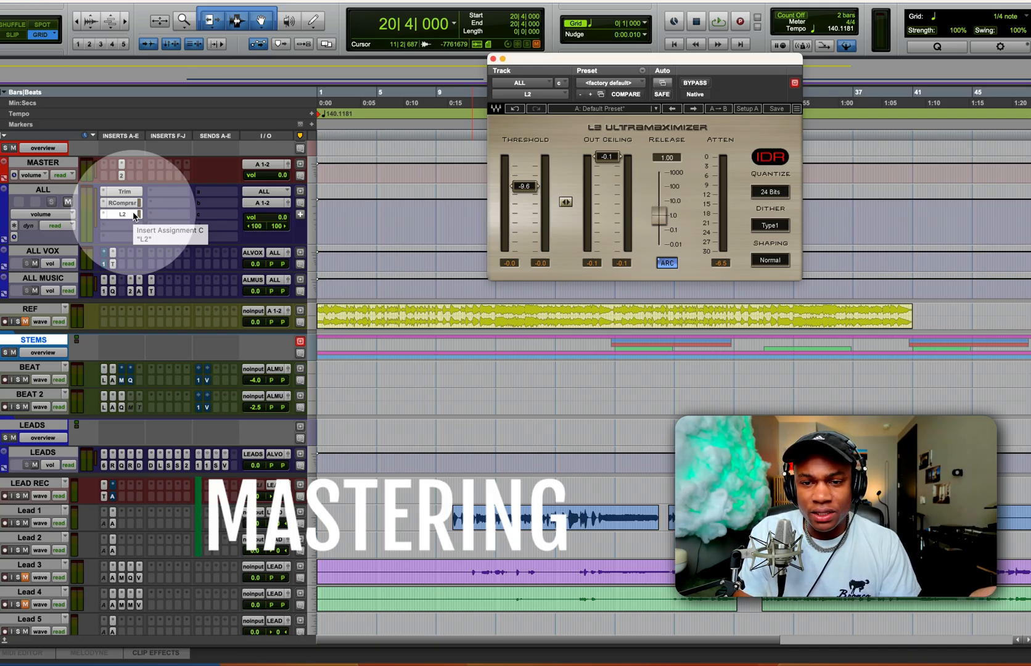
{"action": "left_click_drag", "start_coordinate": [615, 59], "coordinate": [575, 69]}
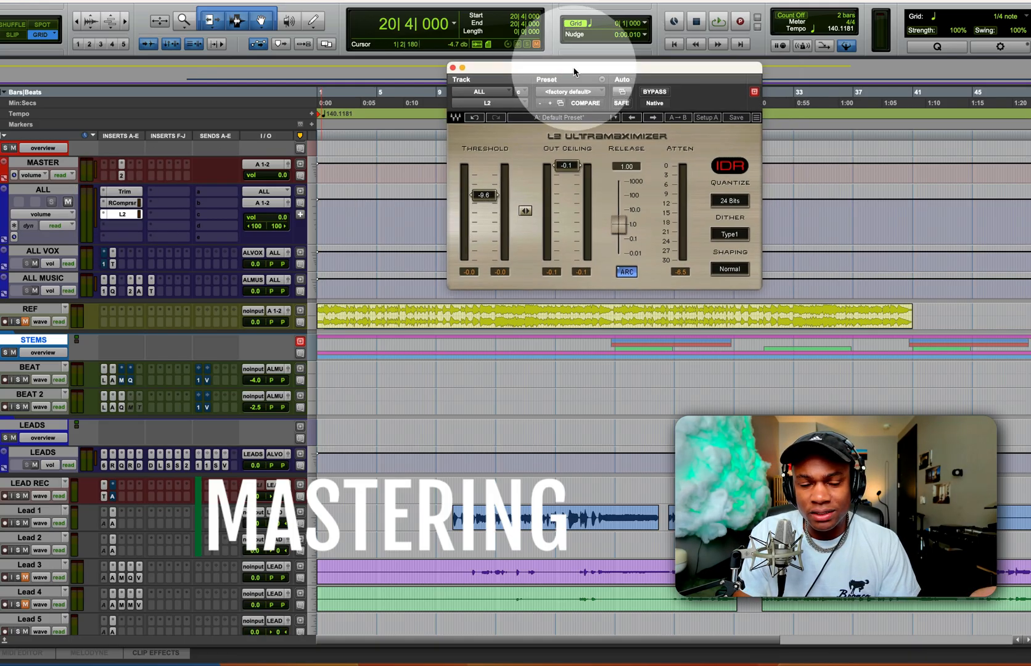
{"action": "left_click", "coordinate": [125, 202]}
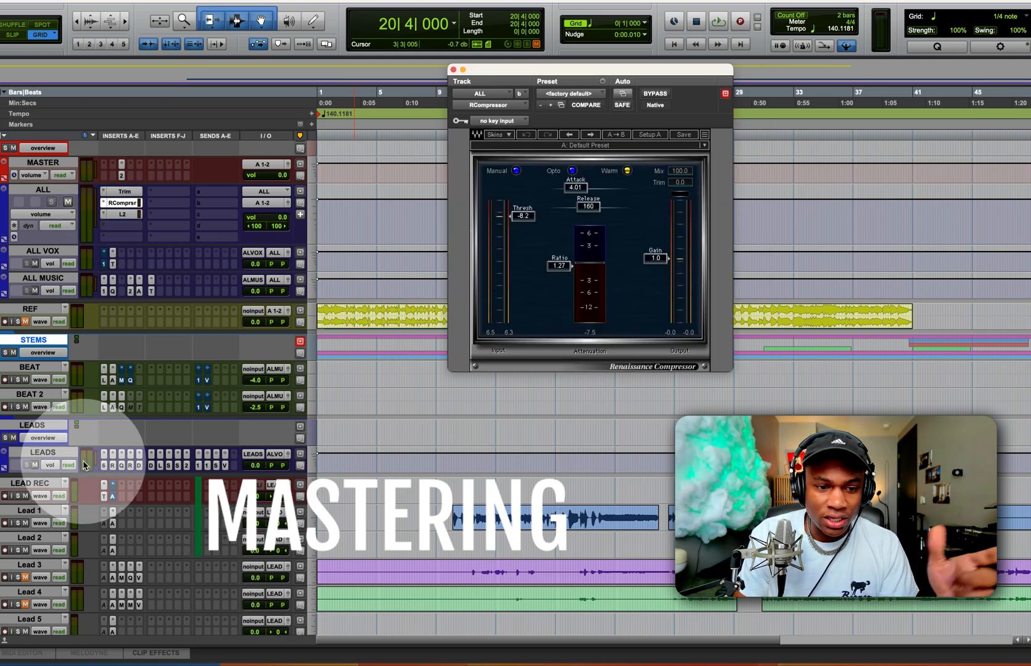
Solo the REF track and play the original mix from 3|2|000
{"action": "left_click", "coordinate": [53, 454]}
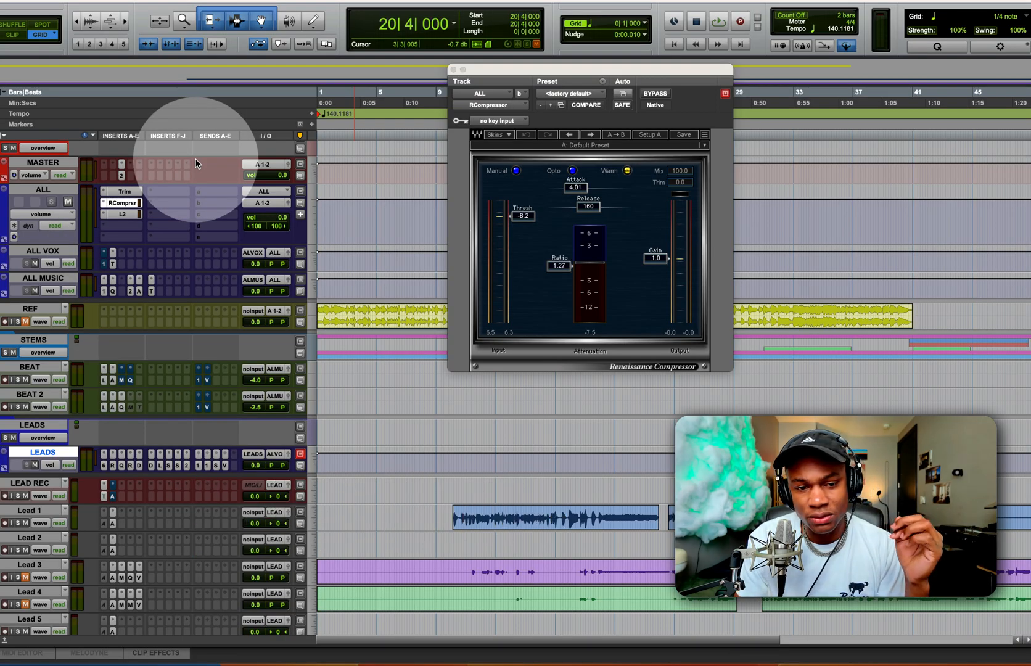
{"action": "left_click", "coordinate": [353, 311]}
{"action": "key", "text": "space"}
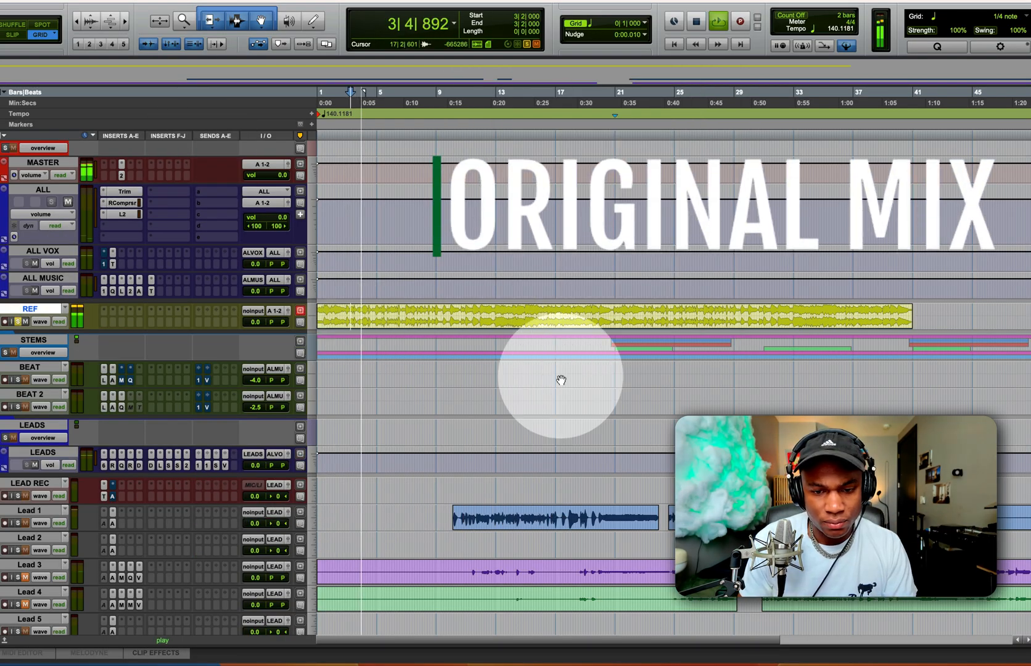
Play the original mix and the current mix from around bars 10 to 12 to compare them
{"action": "left_click", "coordinate": [481, 509]}
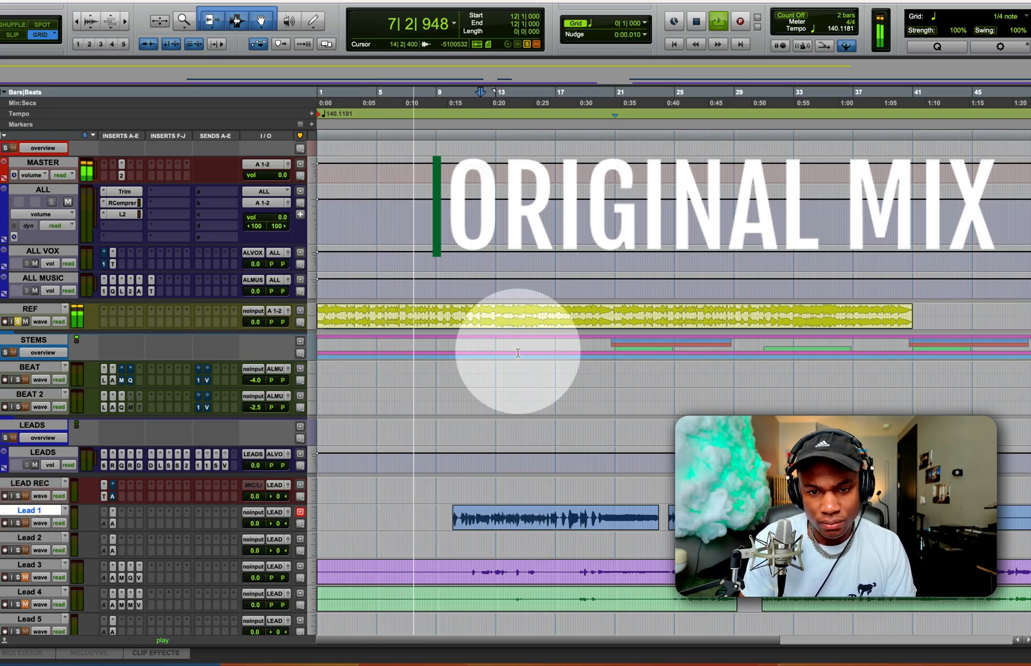
{"action": "left_click", "coordinate": [476, 305]}
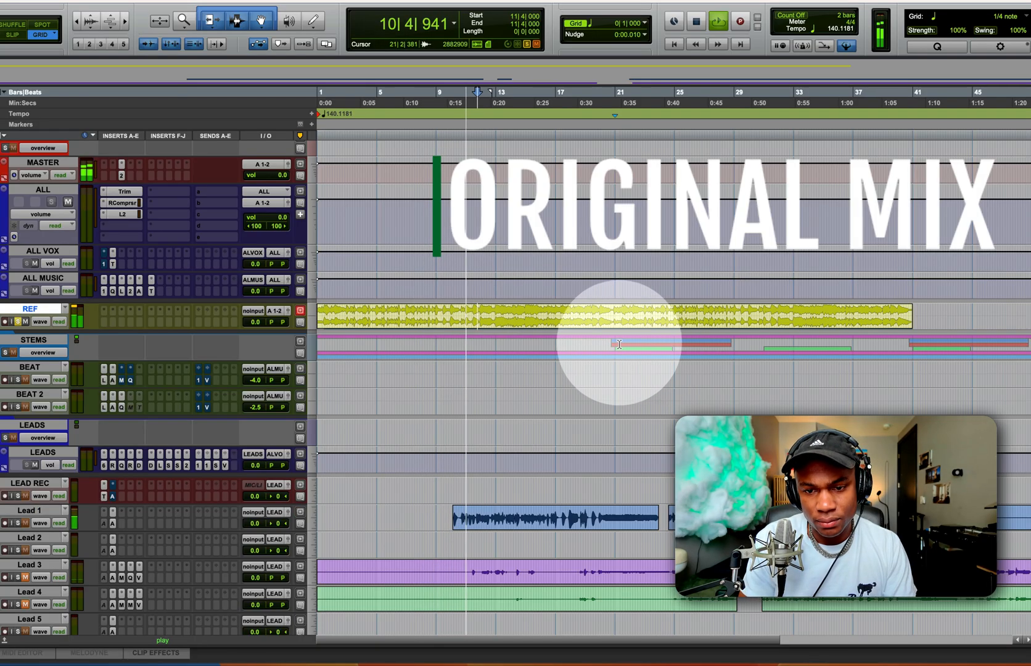
{"action": "left_click", "coordinate": [466, 515]}
{"action": "left_click", "coordinate": [458, 316]}
{"action": "key", "text": "space"}
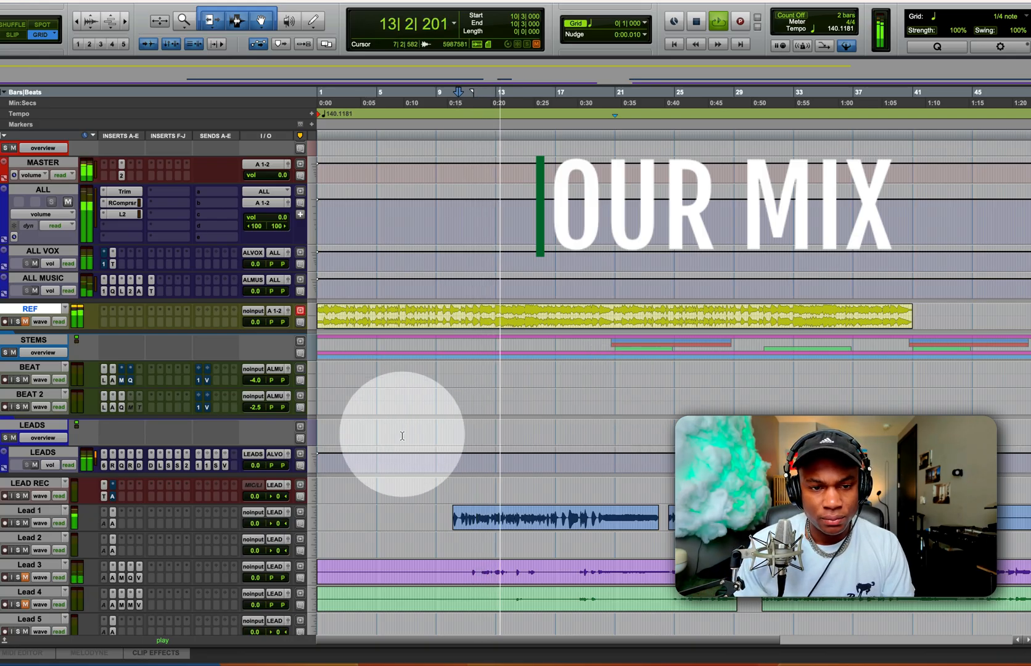
{"action": "left_click", "coordinate": [121, 175]}
{"action": "left_click", "coordinate": [122, 175]}
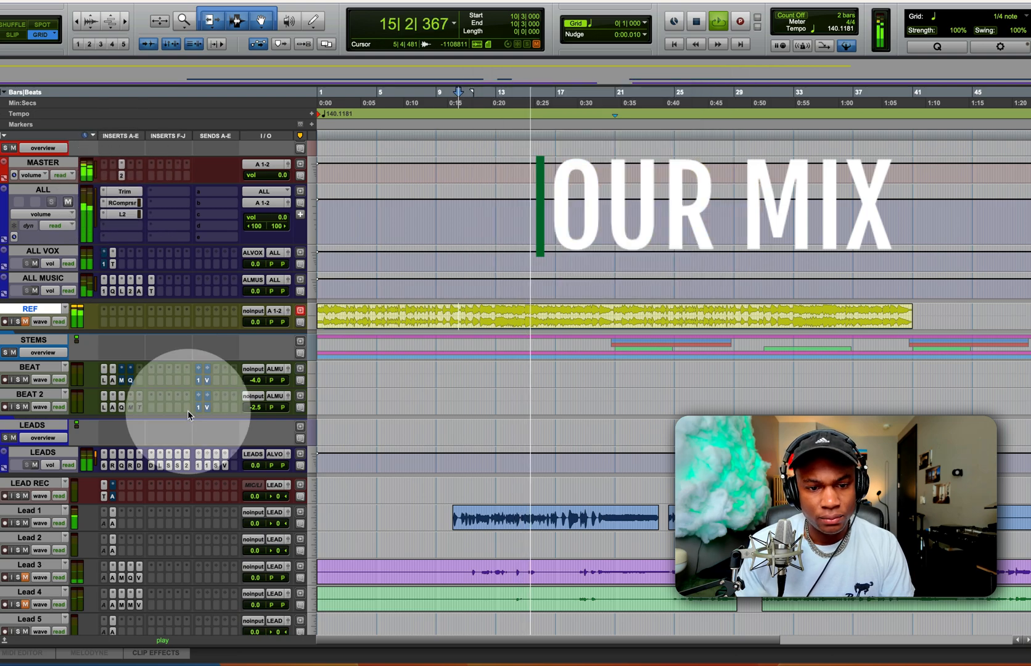
Enlarge the LEADS track and fine-tune the levels of its VALHALLA, SHORT VERB and ECHO sends
{"action": "left_click_drag", "start_coordinate": [206, 475], "coordinate": [209, 504]}
{"action": "left_click", "coordinate": [220, 492]}
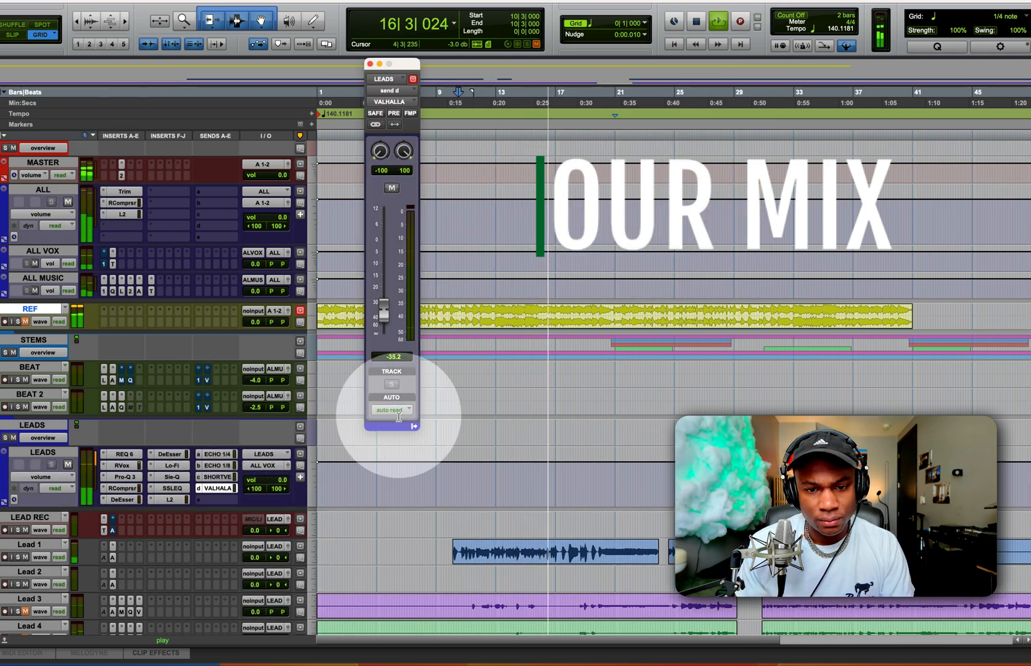
{"action": "mouse_move", "coordinate": [380, 299]}
{"action": "left_mouse_down"}
{"action": "mouse_move", "coordinate": [387, 320]}
{"action": "mouse_move", "coordinate": [386, 305]}
{"action": "left_mouse_up"}
{"action": "left_click", "coordinate": [219, 476]}
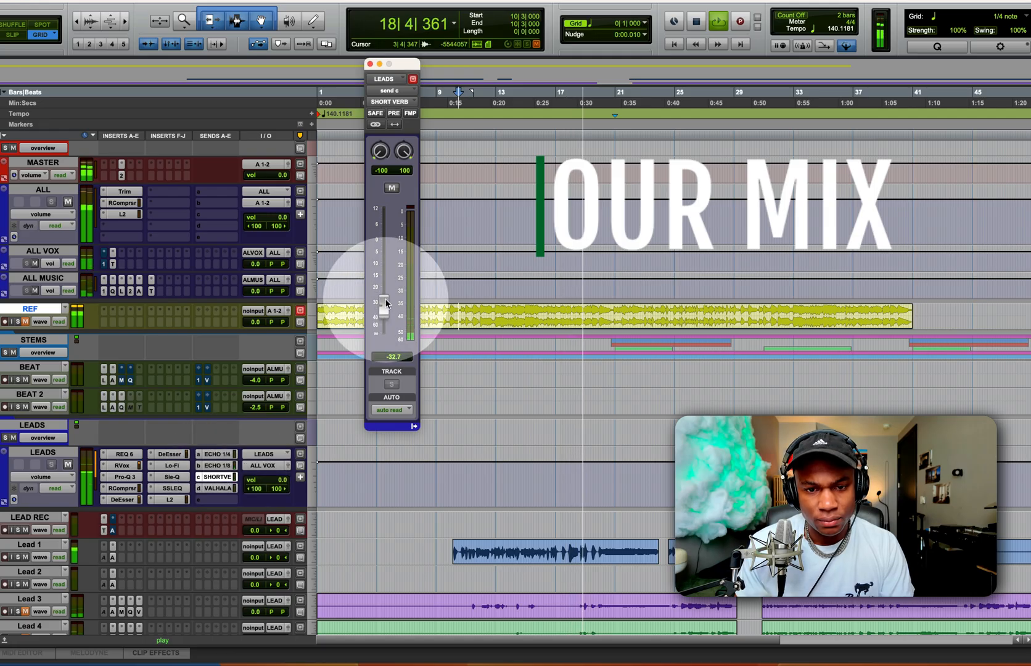
{"action": "left_click", "coordinate": [235, 467]}
{"action": "left_click_drag", "start_coordinate": [385, 345], "coordinate": [390, 311]}
{"action": "left_click", "coordinate": [217, 454]}
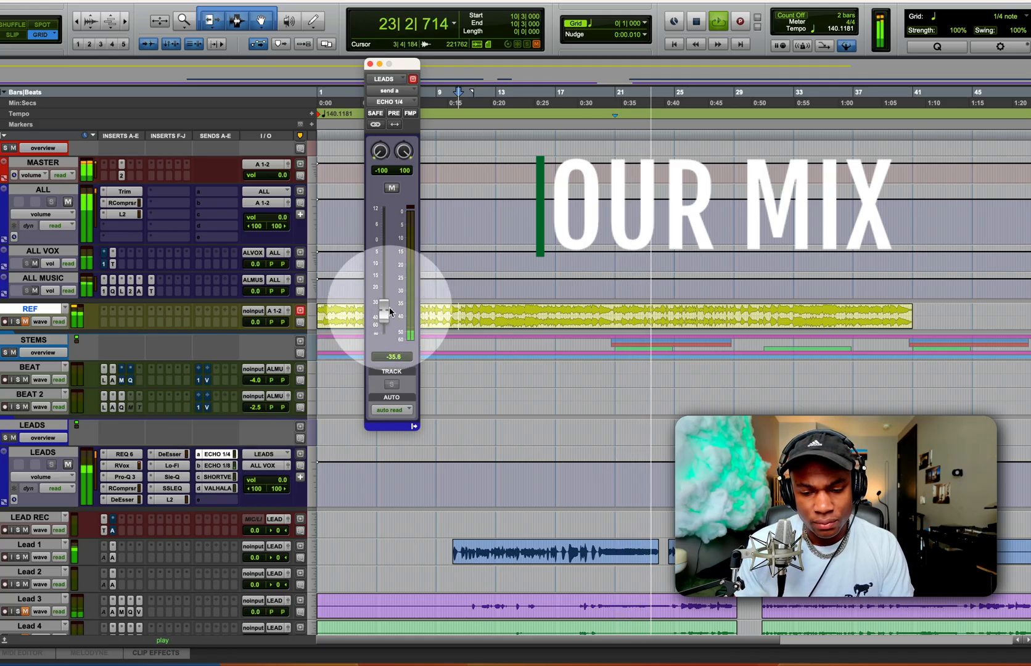
{"action": "key", "text": "super+w"}
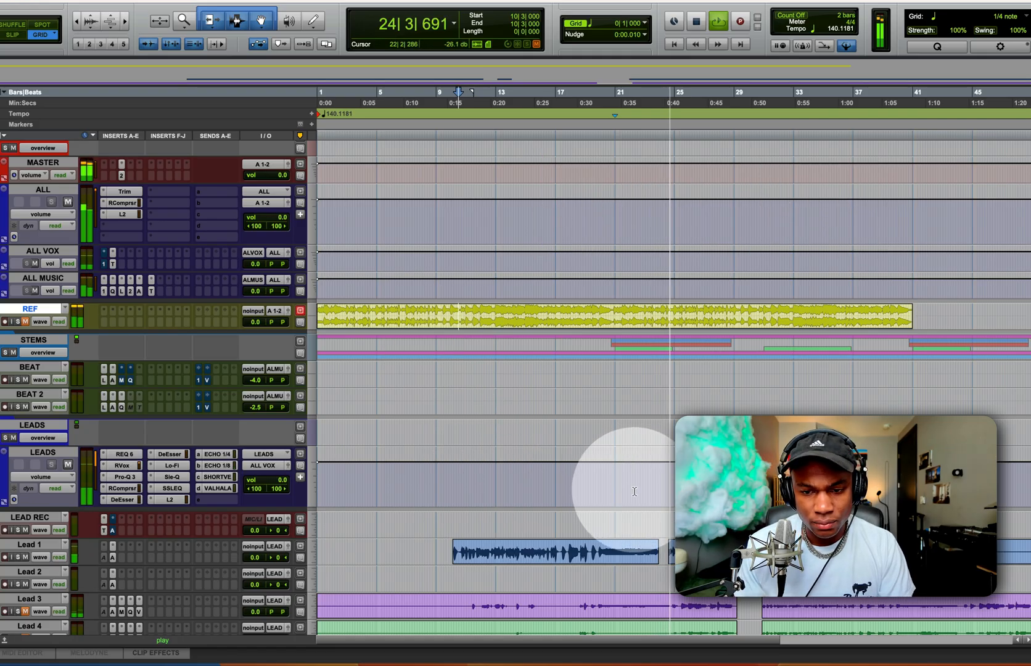
Add breakpoints to the VALHALLA send level automation on LEADS around bar 26 and raise the level there
{"action": "key", "text": "space"}
{"action": "left_click", "coordinate": [217, 488]}
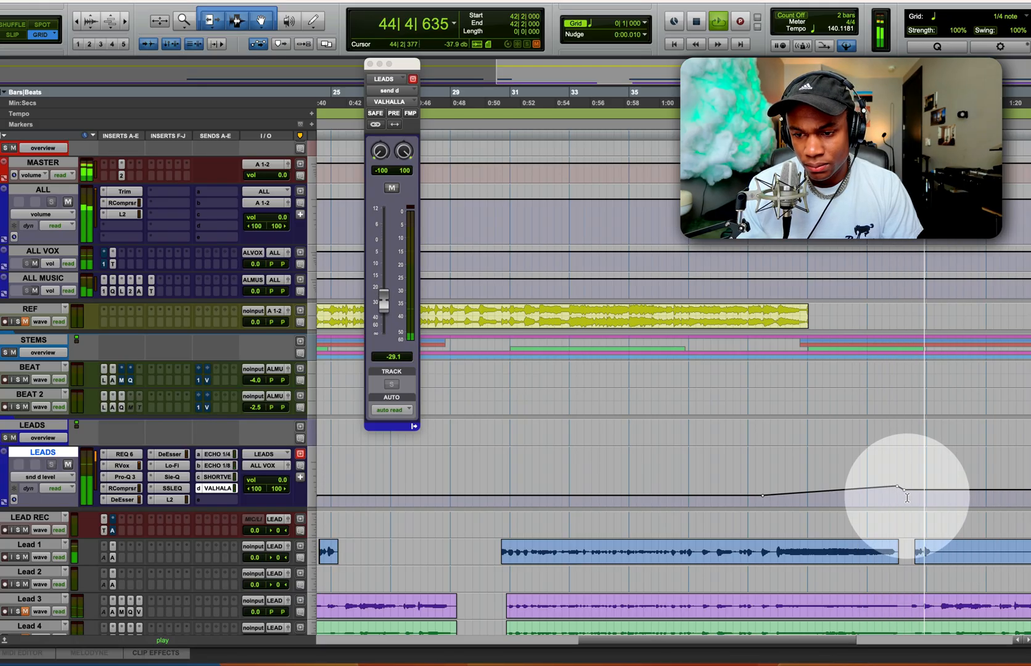
{"action": "scroll", "coordinate": [528, 543], "scroll_direction": "left", "scroll_amount": 3}
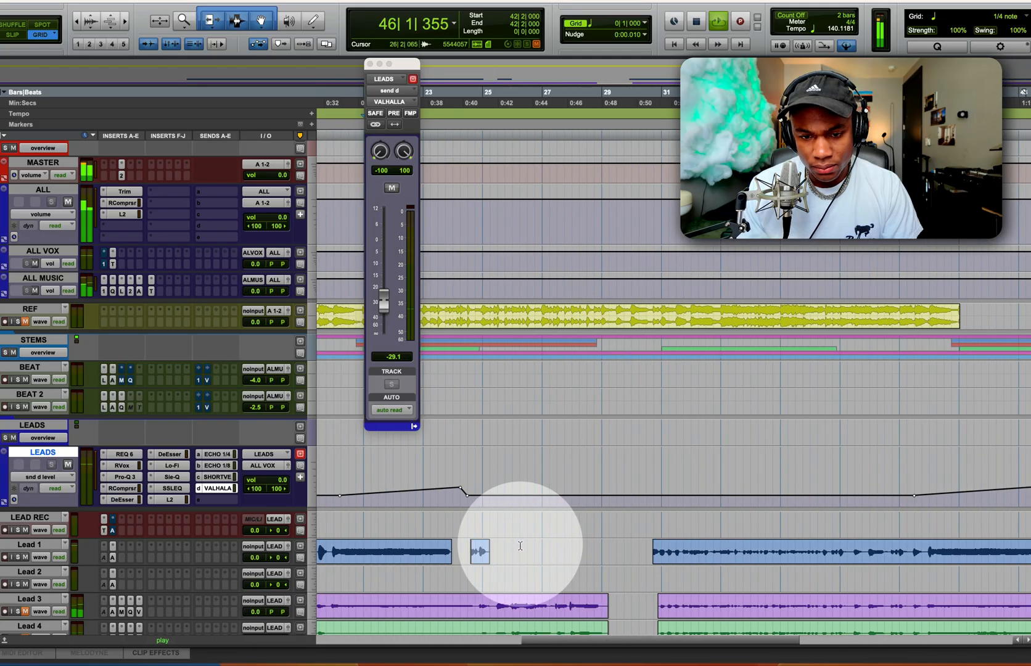
{"action": "left_click", "coordinate": [512, 495]}
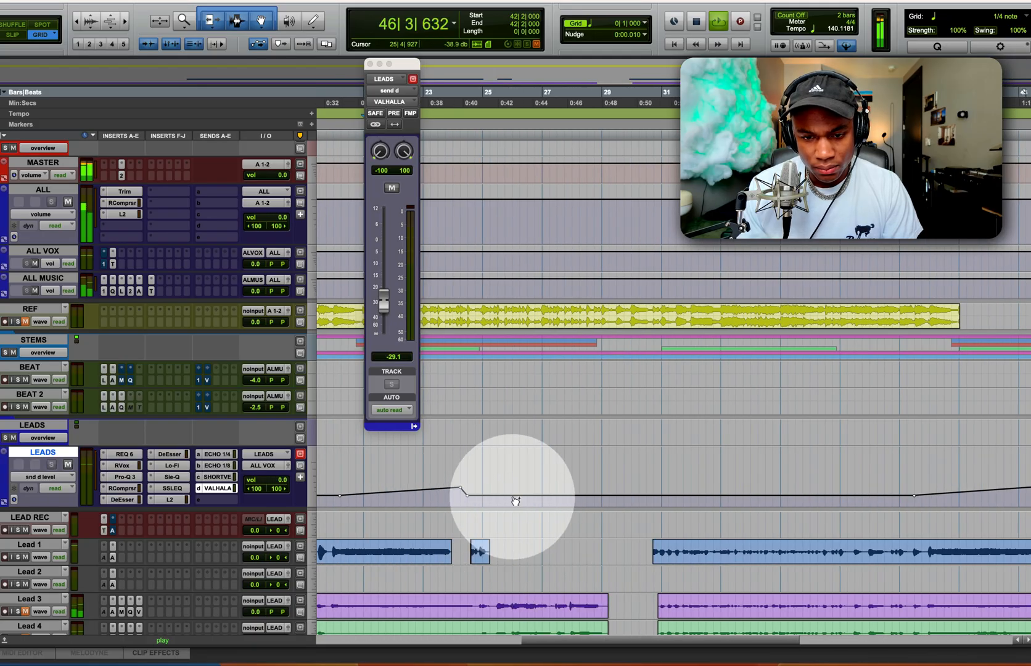
{"action": "left_click", "coordinate": [468, 497]}
{"action": "left_click_drag", "start_coordinate": [492, 494], "coordinate": [512, 492]}
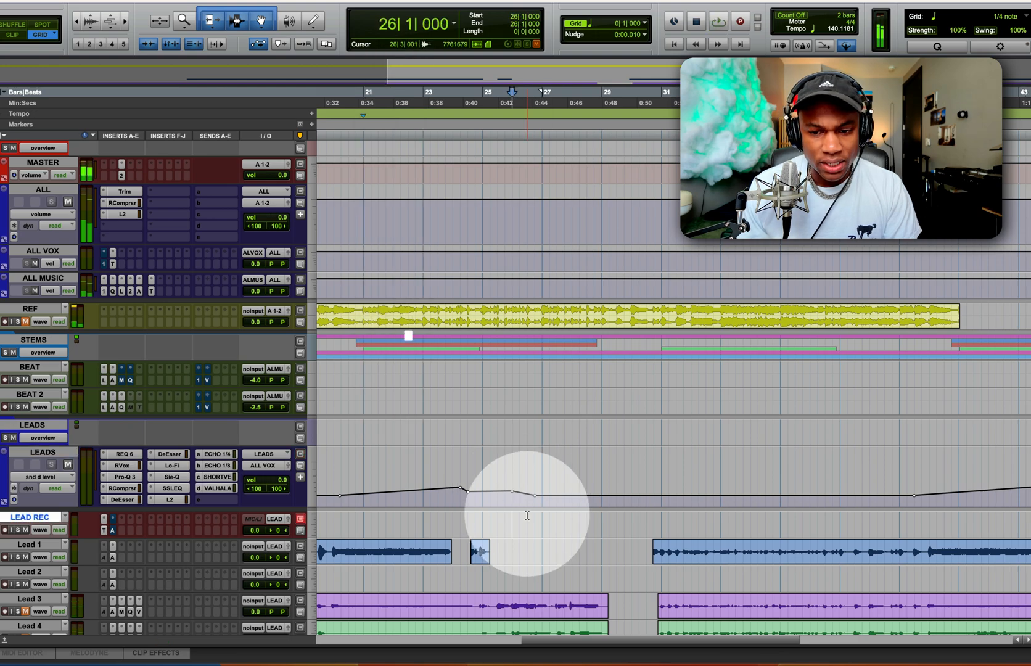
Listen to the Lead 3 and Lead 4 backgrounds from about bar 25 and examine their waveforms
{"action": "scroll", "coordinate": [528, 513], "scroll_direction": "down", "scroll_amount": 5}
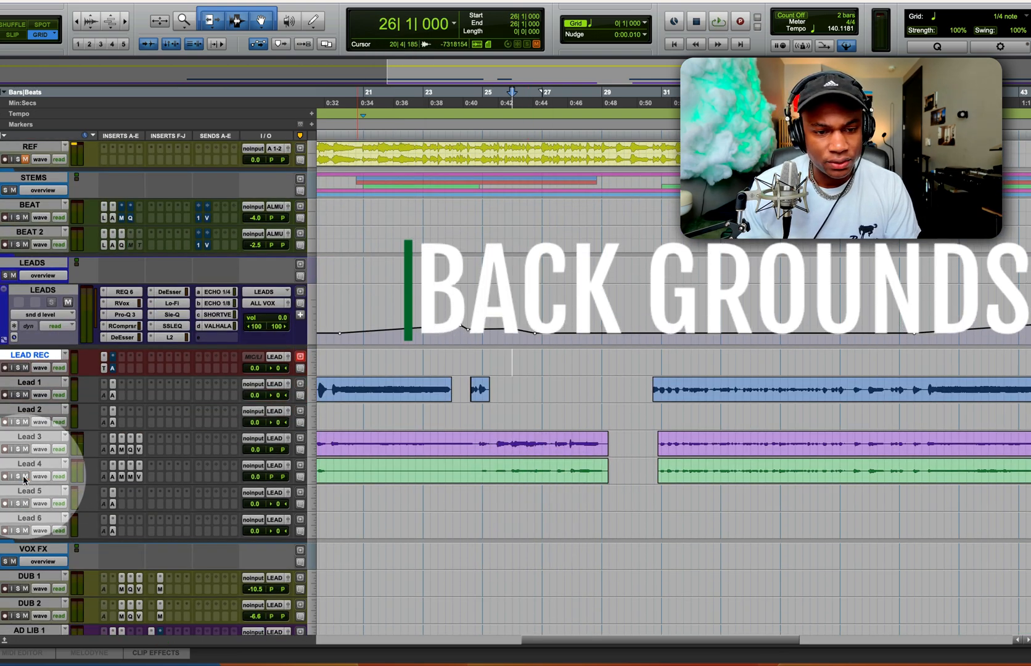
{"action": "left_click", "coordinate": [497, 443]}
{"action": "key", "text": "space"}
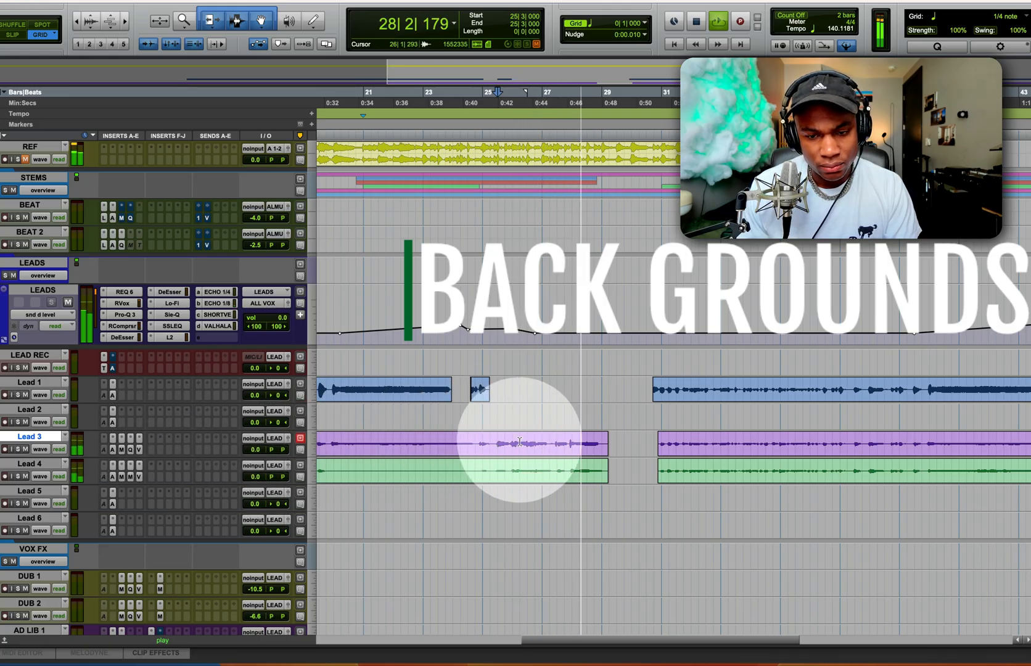
{"action": "left_click", "coordinate": [493, 441]}
{"action": "key", "text": "super+]"}
{"action": "key", "text": "super+]"}
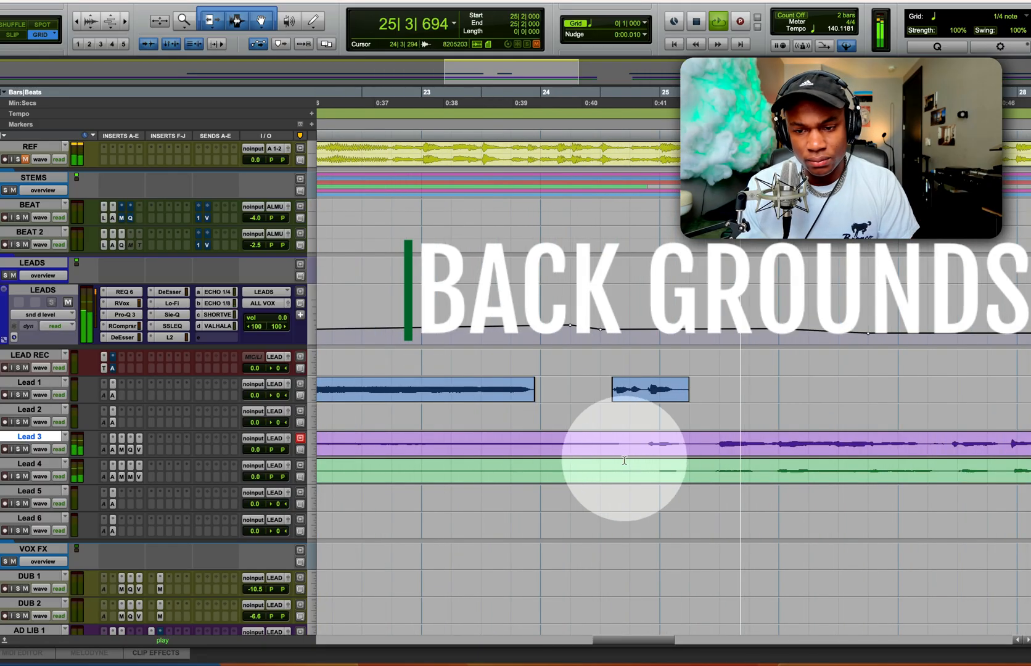
{"action": "key", "text": "super+["}
{"action": "key", "text": "super+["}
{"action": "key", "text": "super+["}
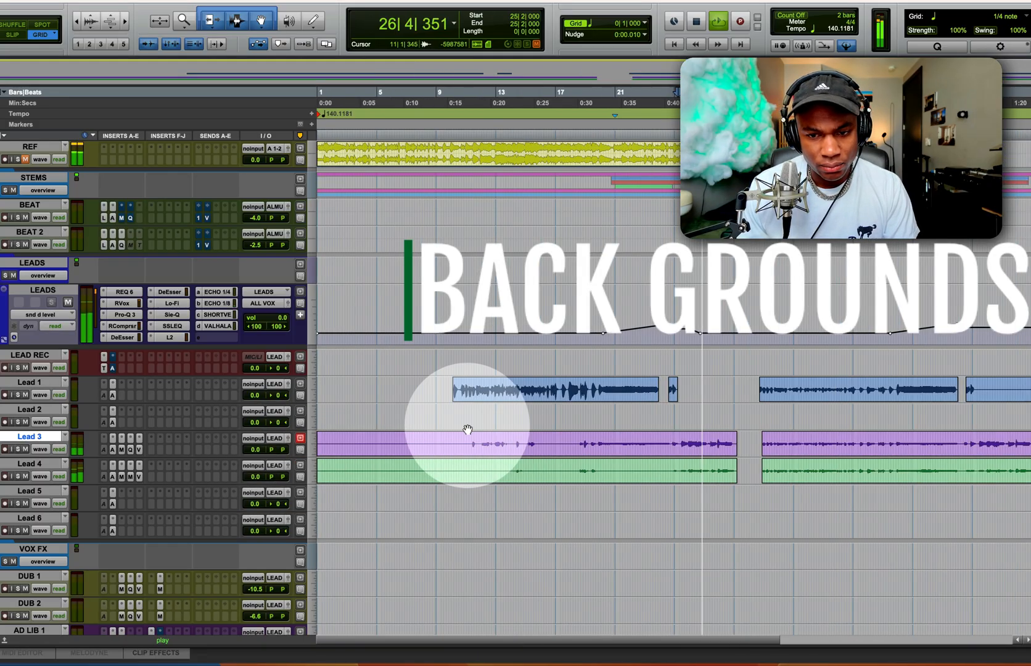
{"action": "left_click", "coordinate": [481, 425]}
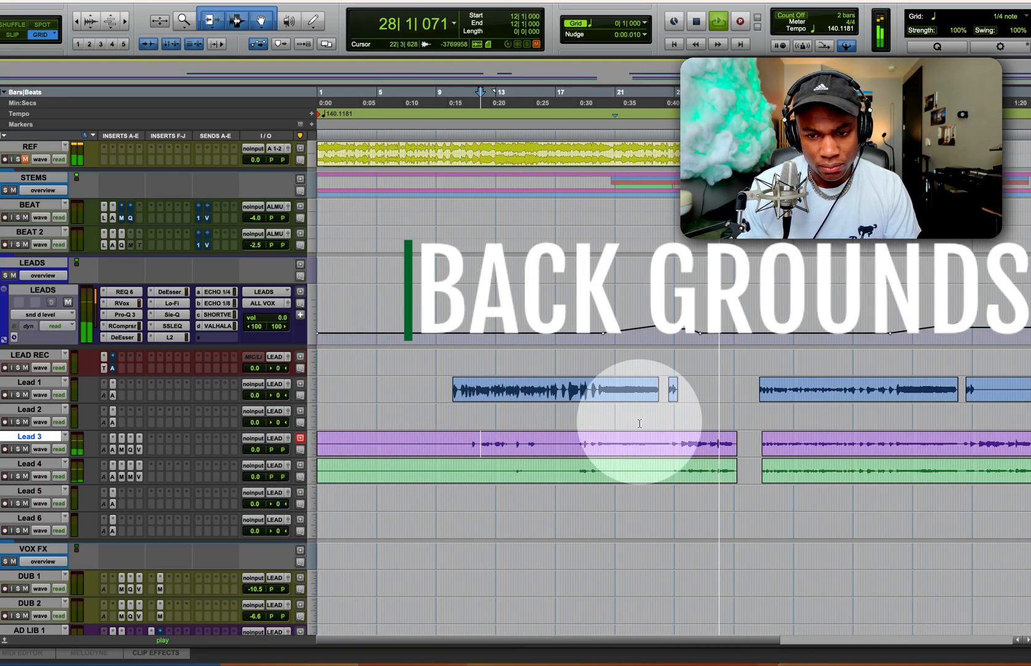
Align Lead 4 to the Lead 3 phrase from 25|2|446 to 29|1|169 with VocAlign and render the result
{"action": "key", "text": "space"}
{"action": "key", "text": "super+]"}
{"action": "key", "text": "super+]"}
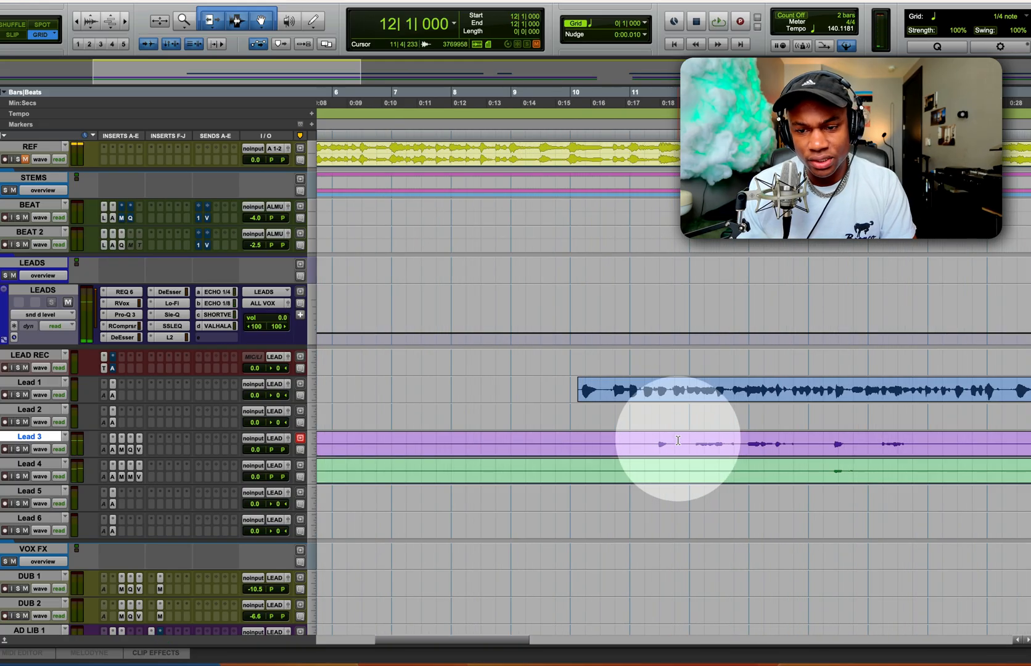
{"action": "scroll", "coordinate": [725, 452], "scroll_direction": "right", "scroll_amount": 15}
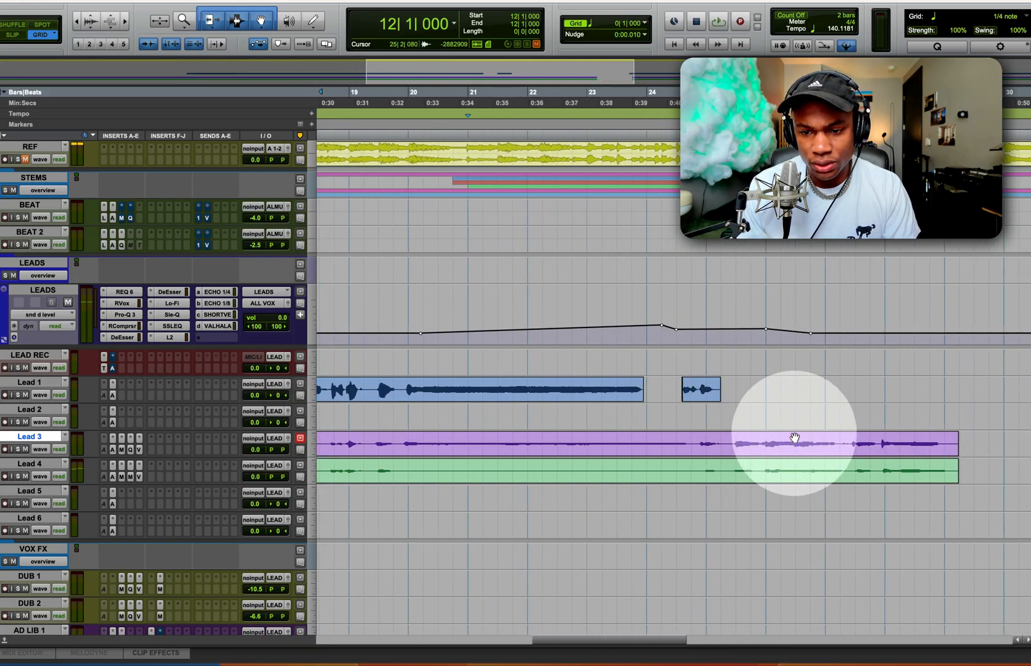
{"action": "left_click_drag", "start_coordinate": [741, 438], "coordinate": [947, 435]}
{"action": "left_click_drag", "start_coordinate": [305, 1], "coordinate": [315, 74]}
{"action": "left_click", "coordinate": [329, 64]}
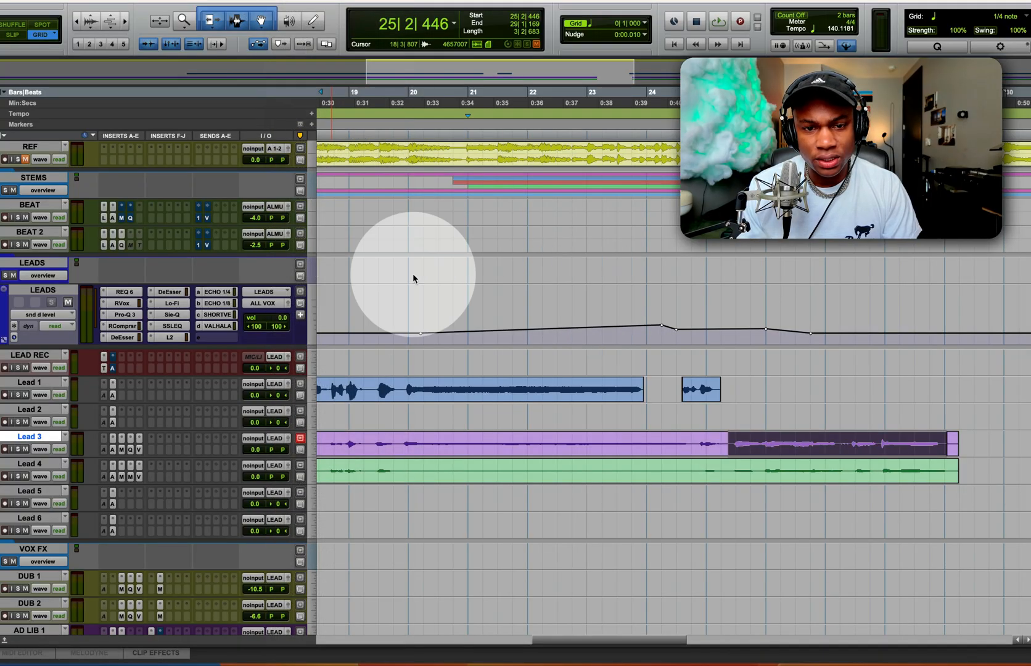
{"action": "key", "text": ";"}
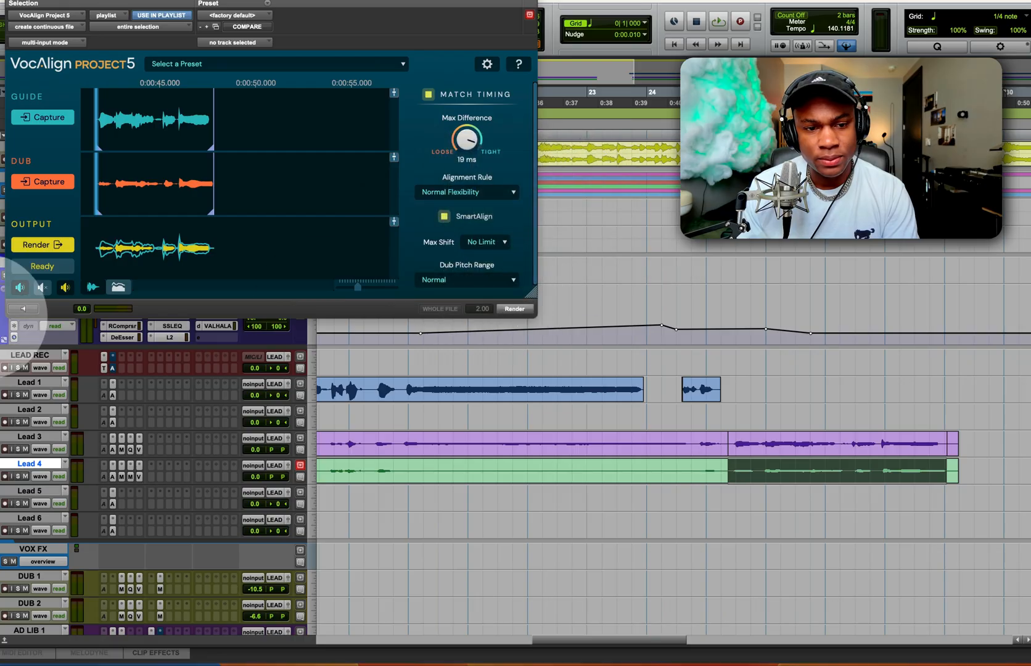
{"action": "left_click", "coordinate": [37, 245]}
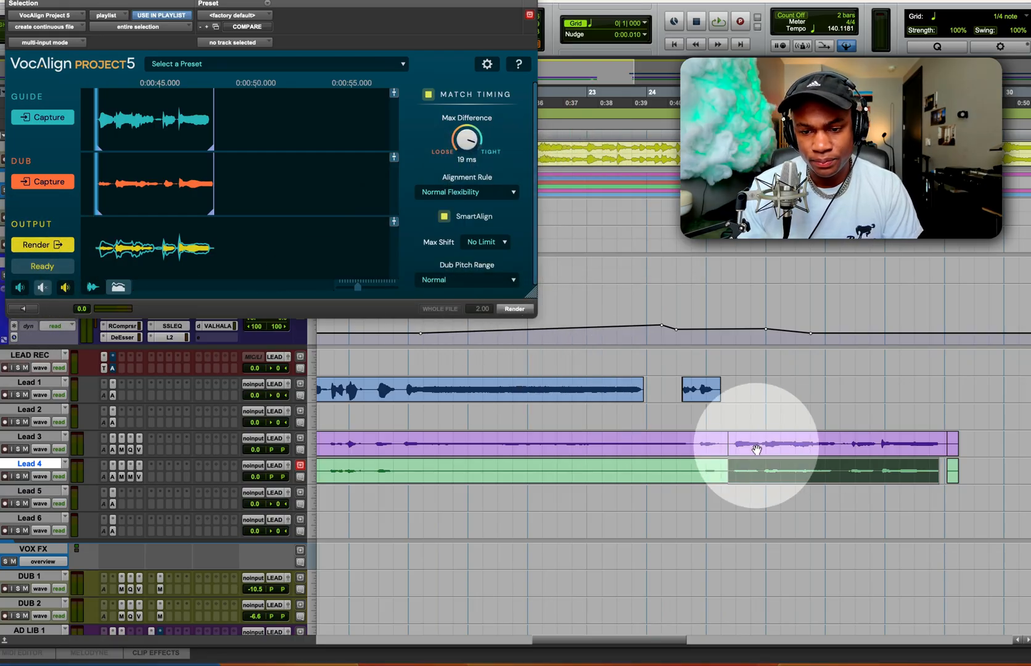
Play back the aligned backgrounds and trim the ends of the Lead 3 and Lead 4 clips near bar 29
{"action": "left_click", "coordinate": [677, 442]}
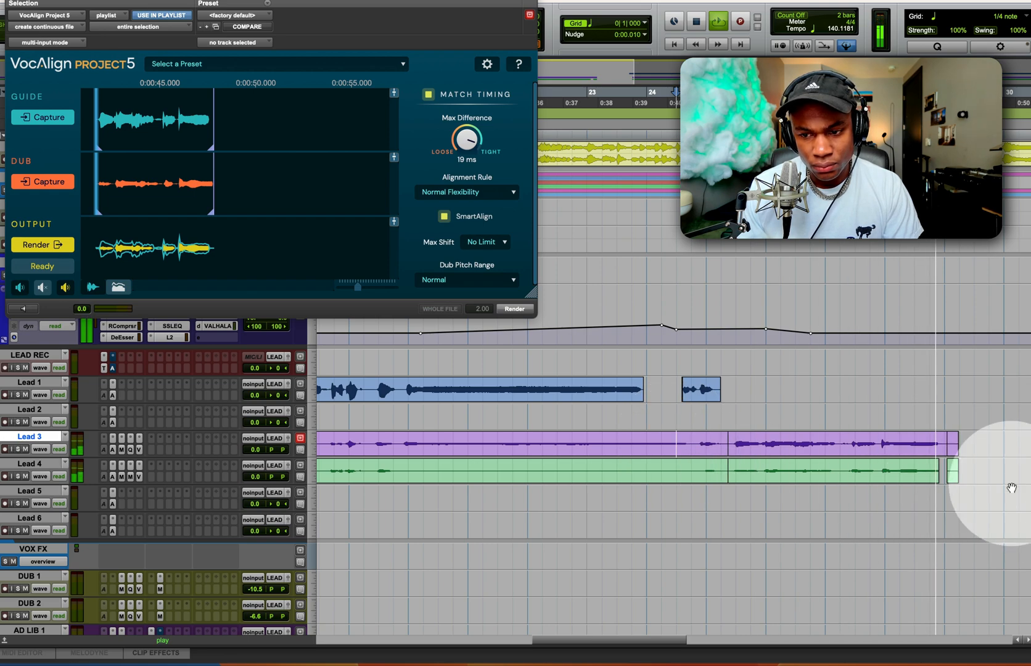
{"action": "left_click", "coordinate": [936, 464]}
{"action": "left_click", "coordinate": [824, 440]}
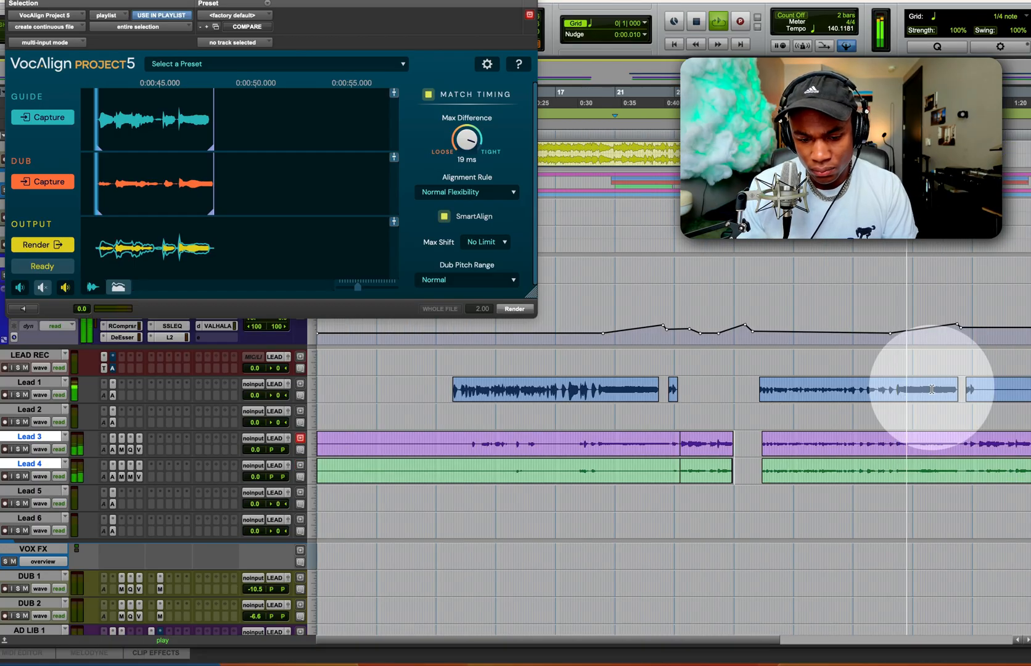
{"action": "key", "text": "t"}
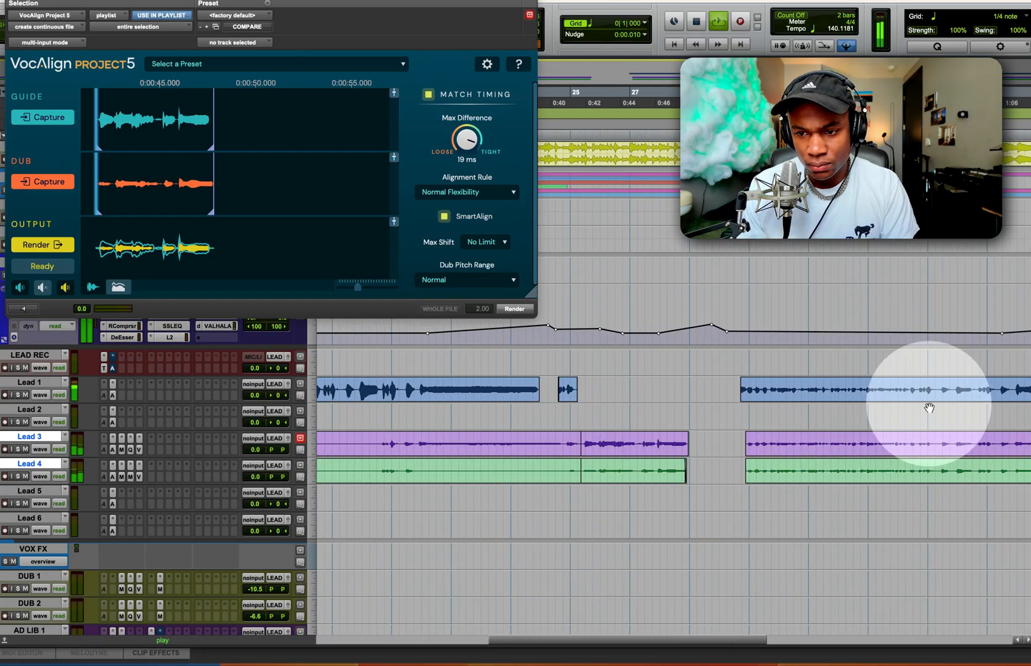
Align Lead 3 and Lead 4 to Lead 1 from about bar 31 to bar 40 with VocAlign and render both
{"action": "key", "text": "space"}
{"action": "left_click_drag", "start_coordinate": [1013, 388], "coordinate": [750, 392]}
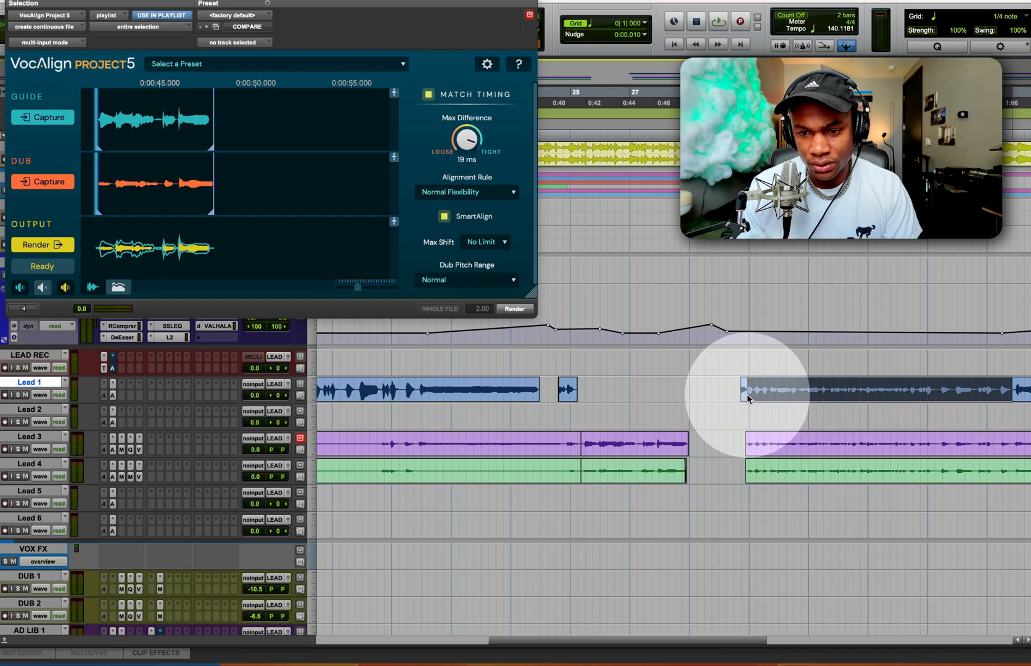
{"action": "left_click", "coordinate": [46, 118]}
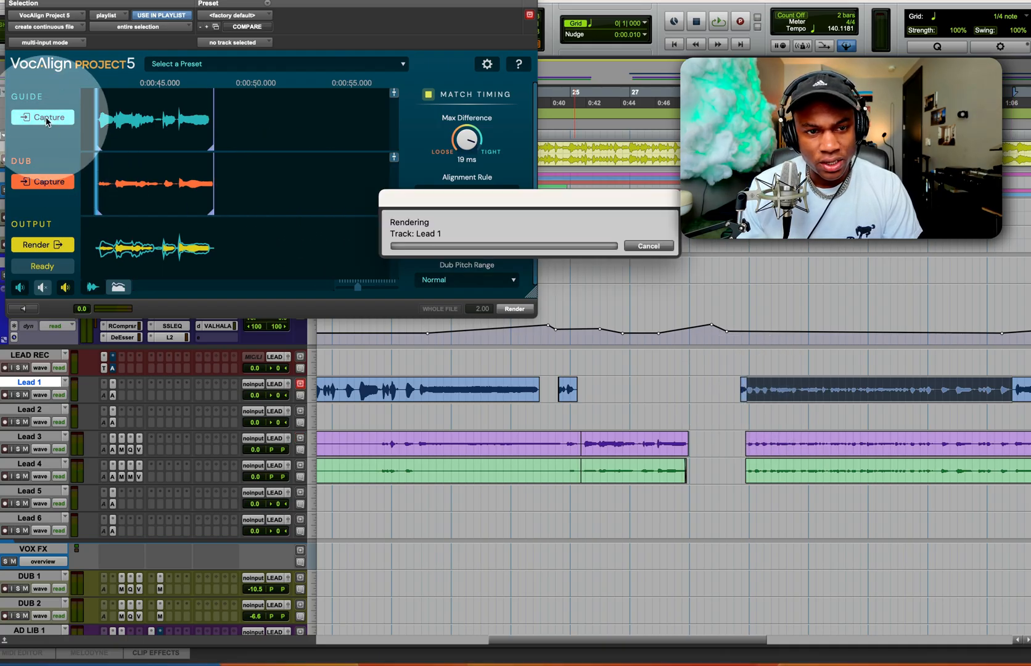
{"action": "key", "text": "semicolon"}
{"action": "key", "text": "semicolon"}
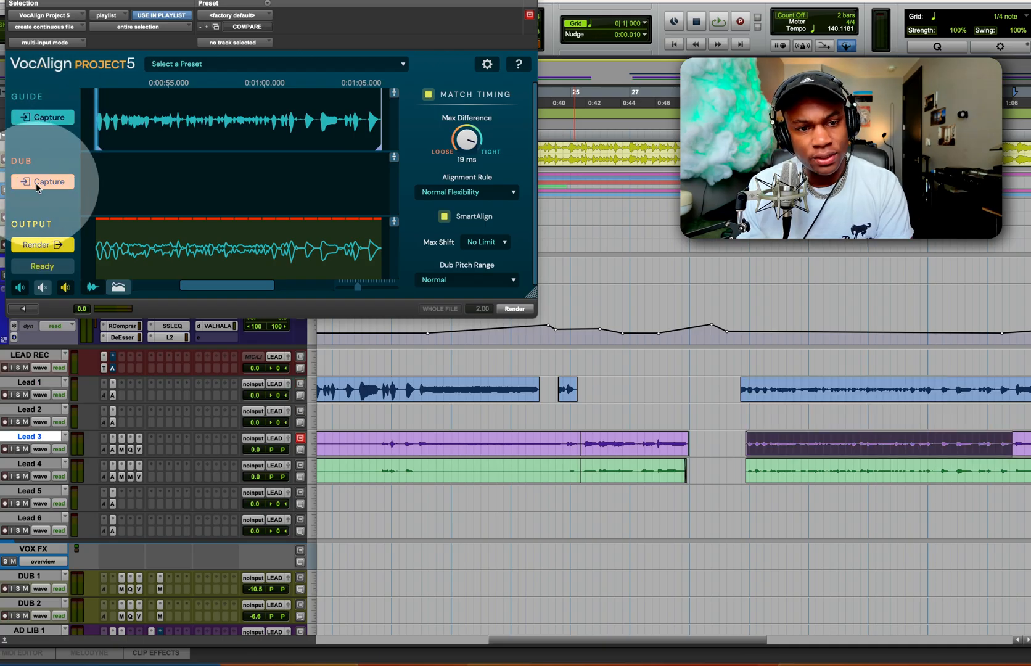
{"action": "left_click", "coordinate": [37, 184]}
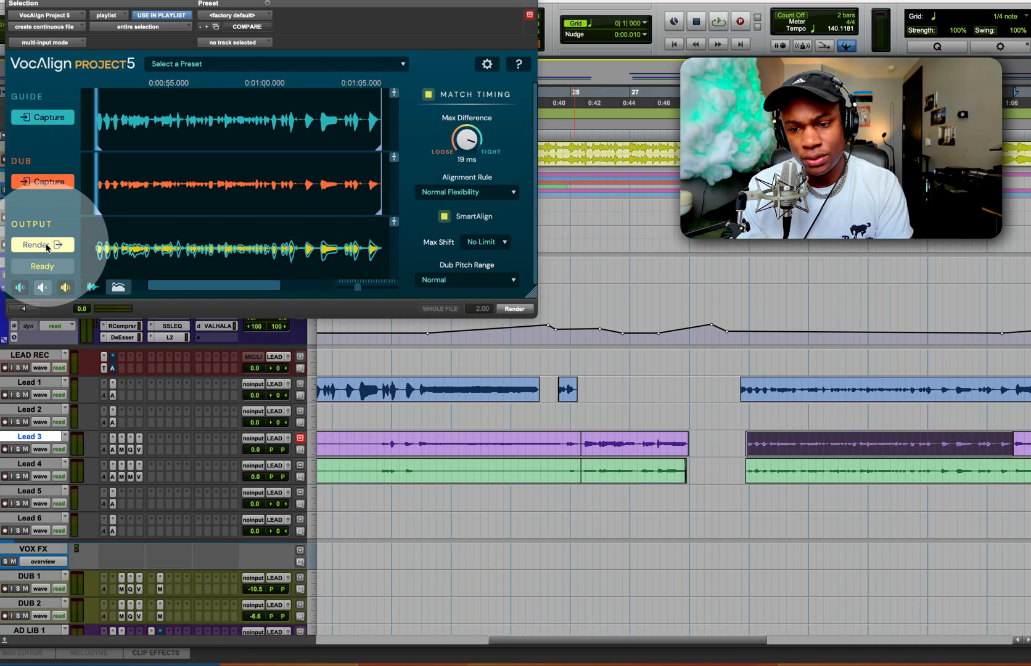
{"action": "key", "text": "semicolon"}
{"action": "left_click", "coordinate": [31, 245]}
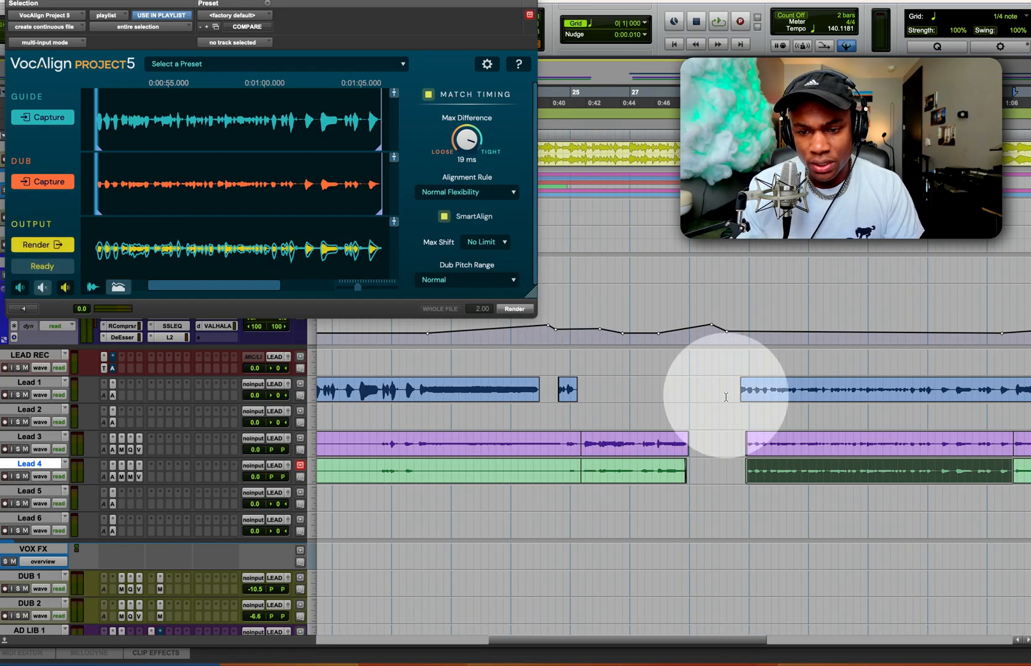
Play the newly aligned section from just before its start and enable delay compensation for the session
{"action": "left_click", "coordinate": [737, 437]}
{"action": "key", "text": "space"}
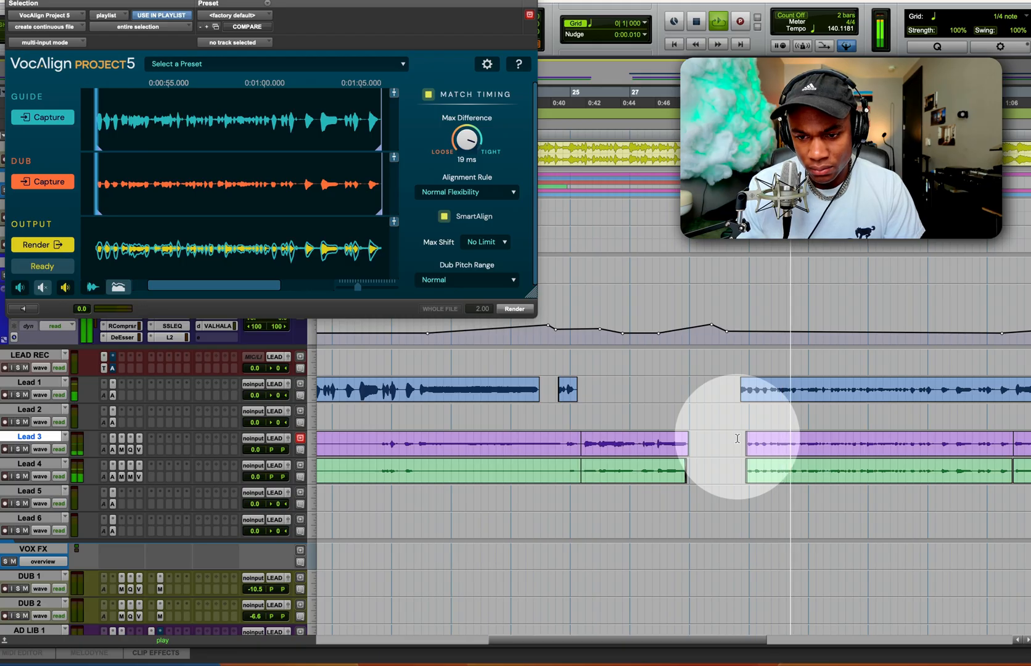
{"action": "scroll", "coordinate": [737, 439], "scroll_direction": "right", "scroll_amount": 10}
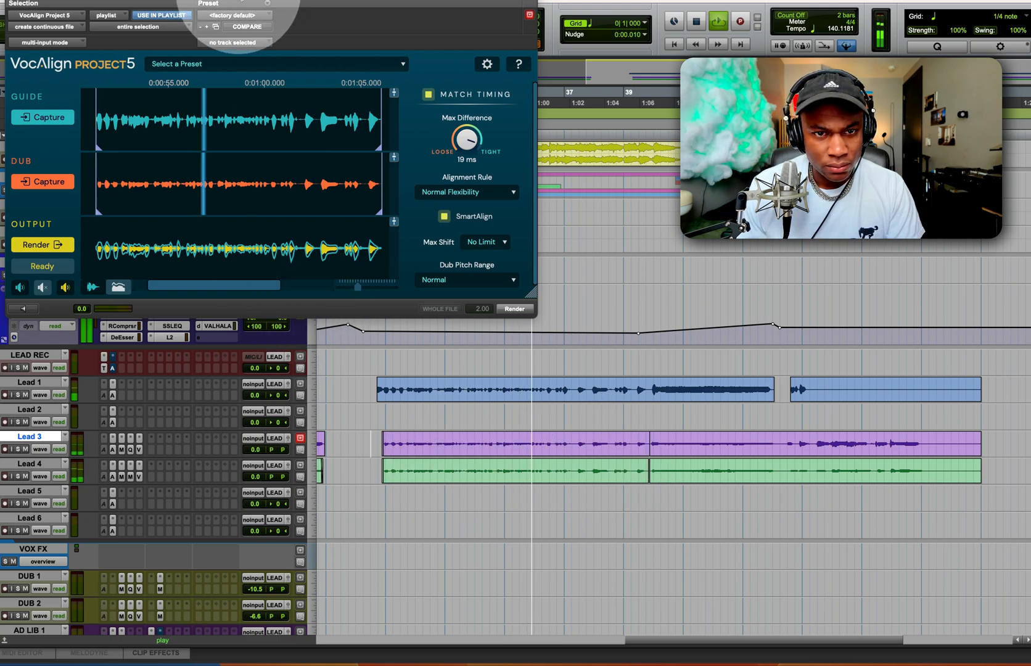
{"action": "left_click", "coordinate": [285, 0]}
{"action": "left_click", "coordinate": [356, 0]}
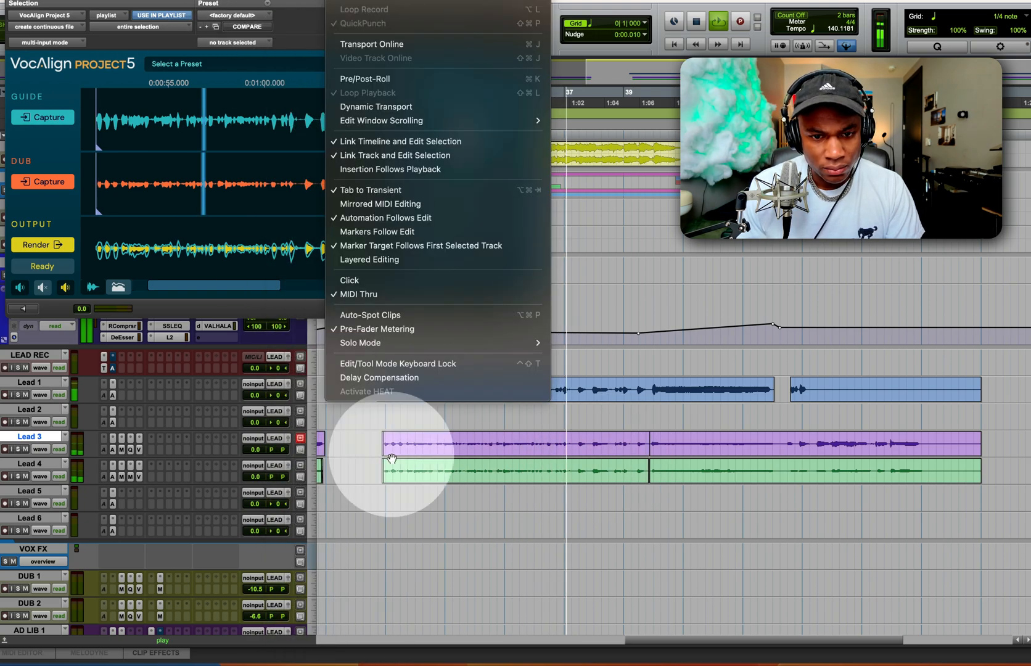
{"action": "left_click", "coordinate": [383, 377]}
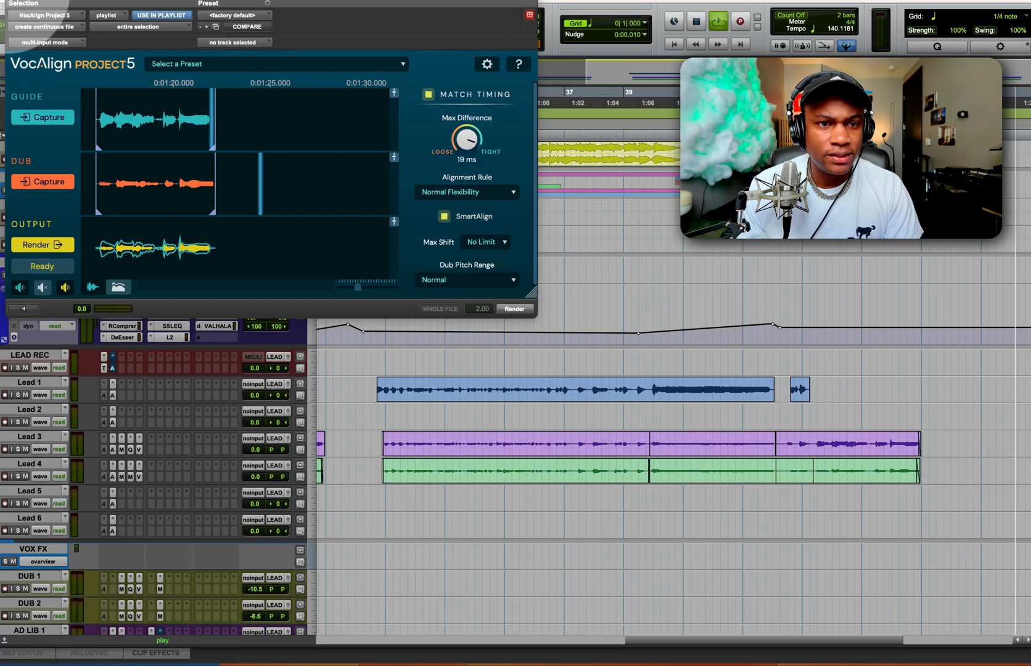
Close VocAlign, play the soloed REF track from 5|4|000, and place the edit cursor on Lead 1 at 10|1|000
{"action": "left_click", "coordinate": [12, 1]}
{"action": "scroll", "coordinate": [607, 267], "scroll_direction": "left", "scroll_amount": 15}
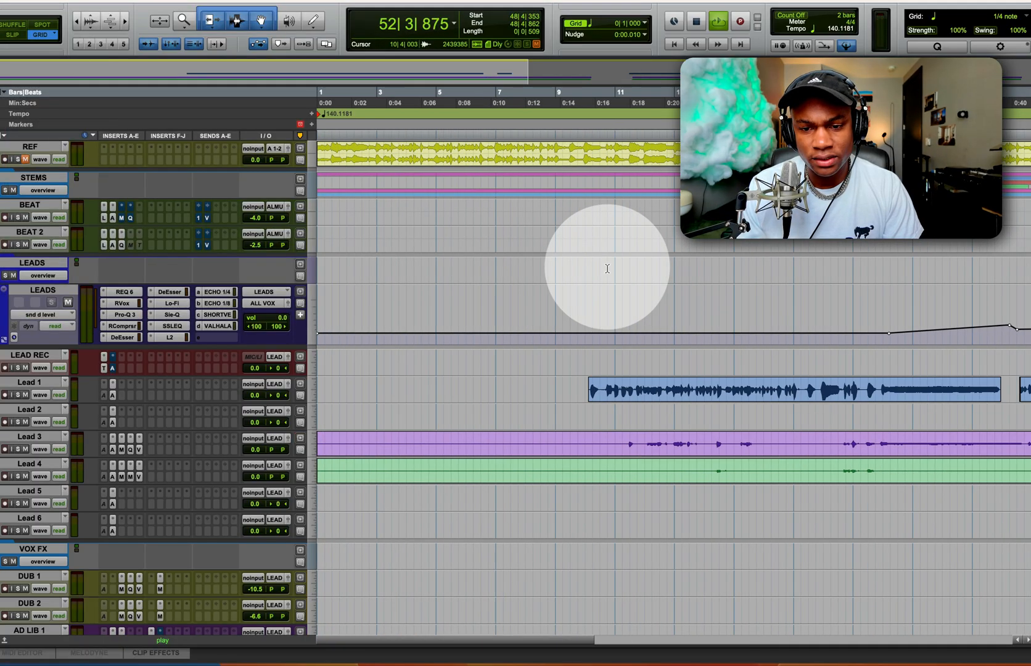
{"action": "left_click", "coordinate": [387, 149]}
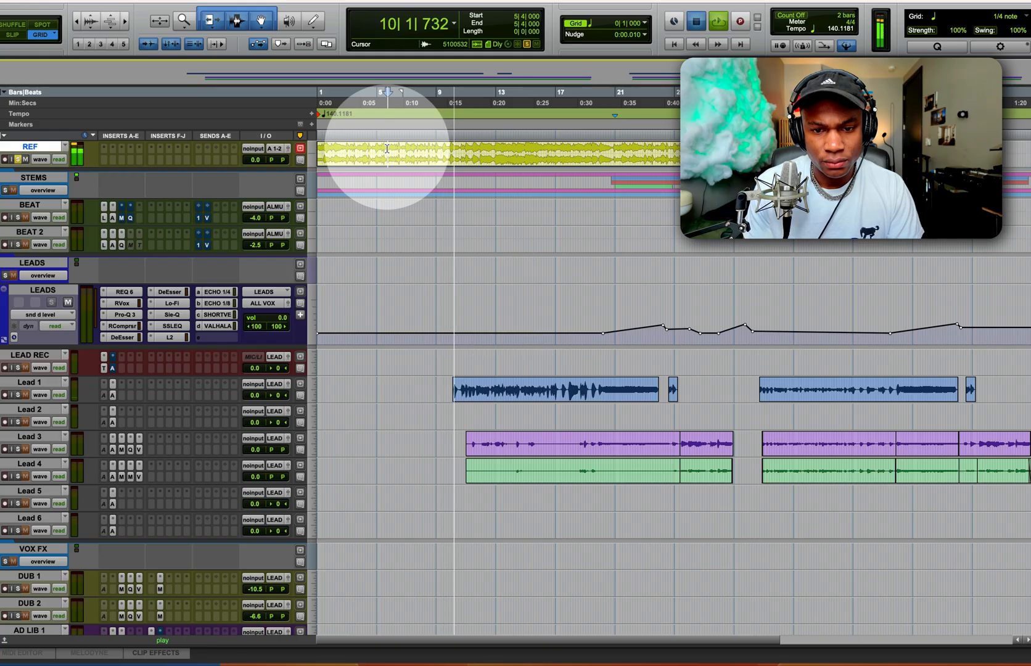
{"action": "left_click", "coordinate": [450, 380]}
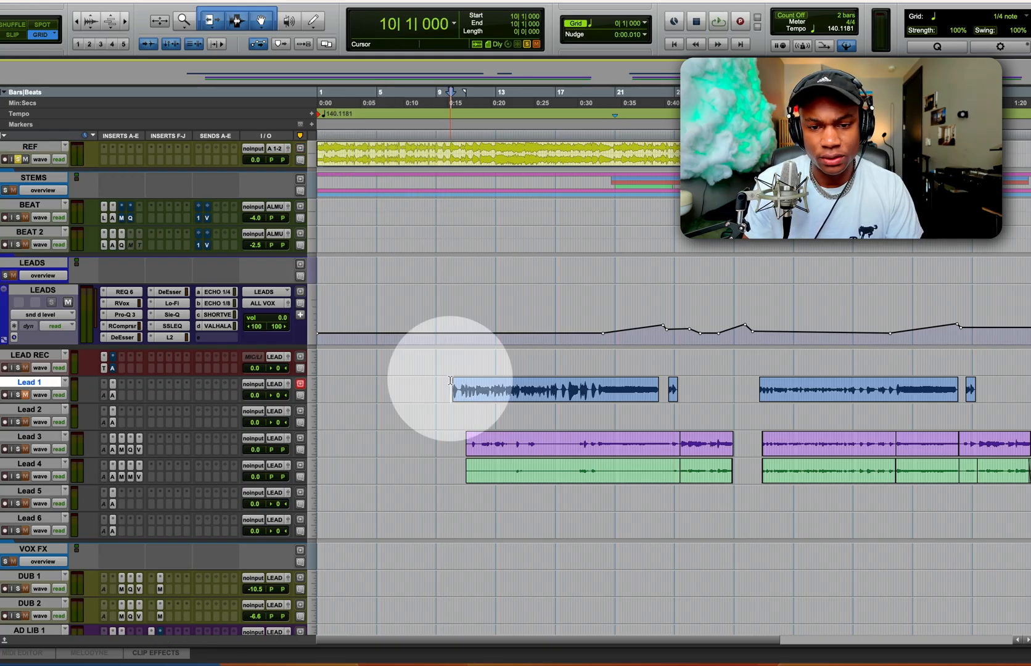